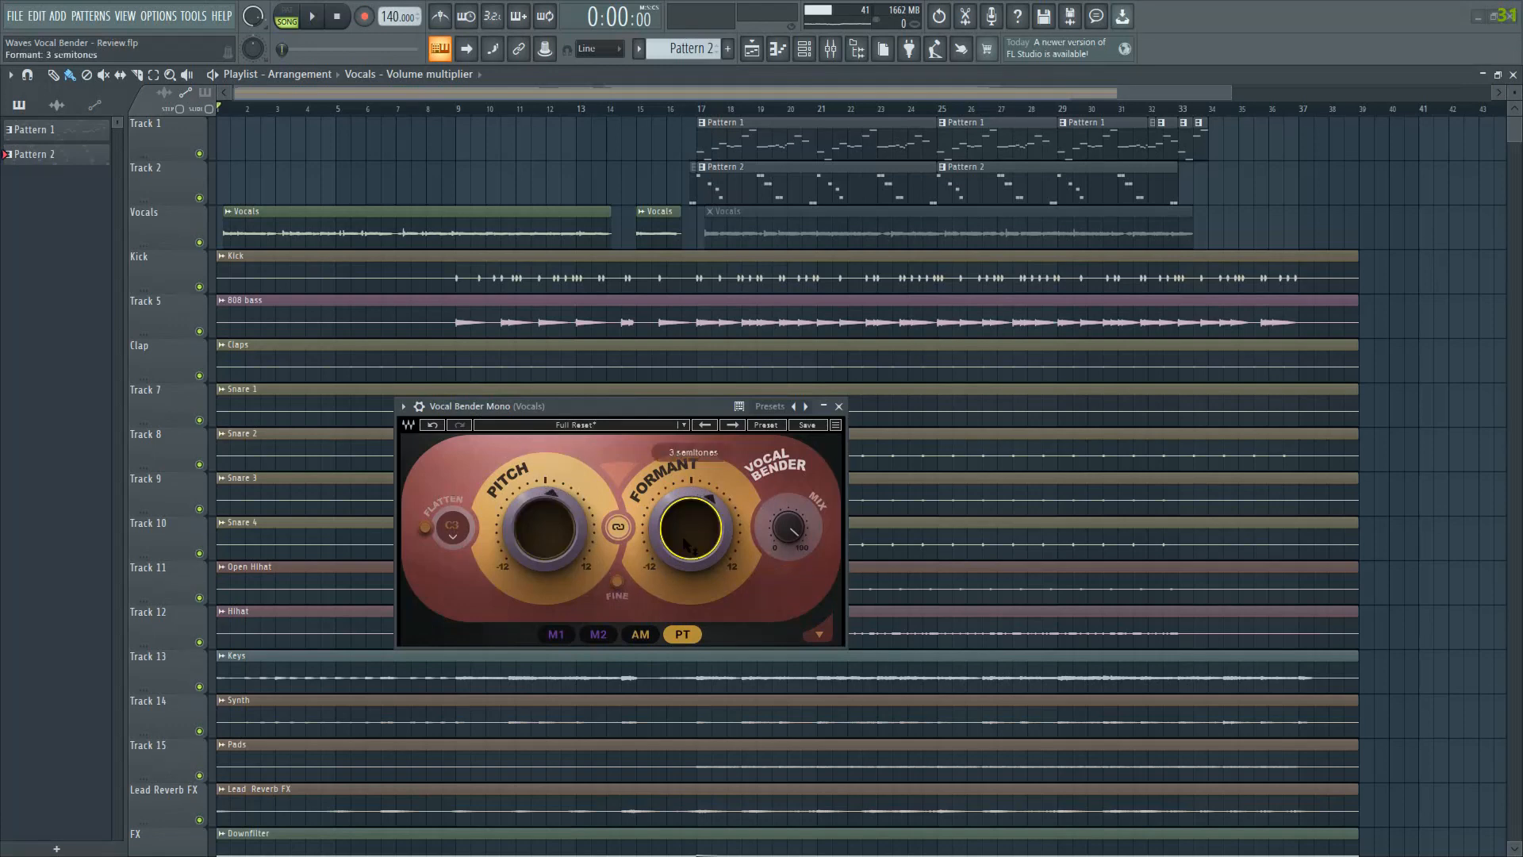
View the M1 and M2 modulator settings in Vocal Bender, and collapse the modulation section.
{"action": "left_click", "coordinate": [560, 635]}
{"action": "left_click", "coordinate": [586, 632]}
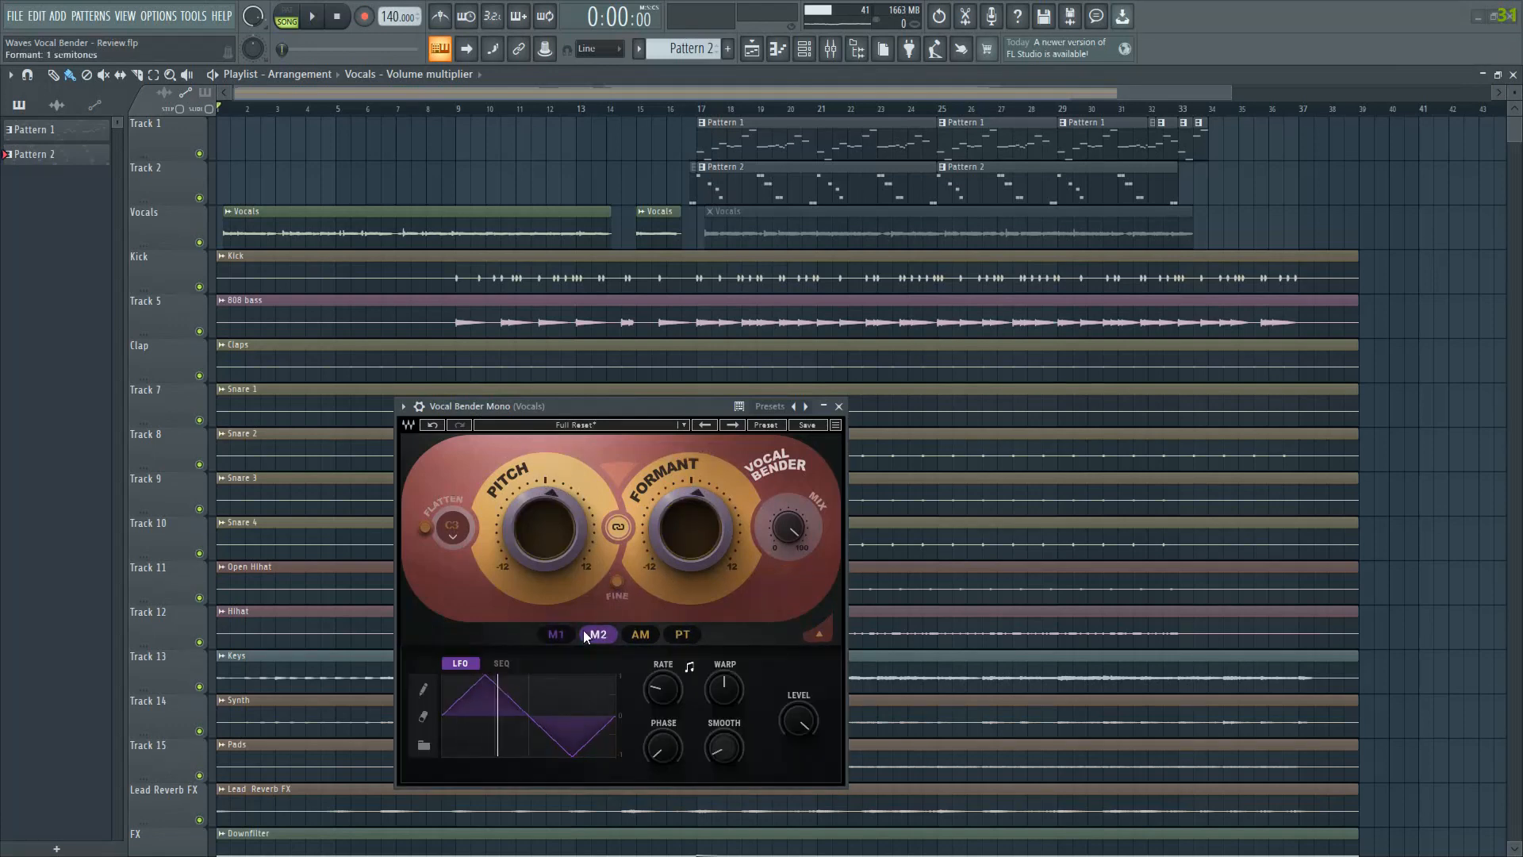
{"action": "left_click", "coordinate": [820, 633]}
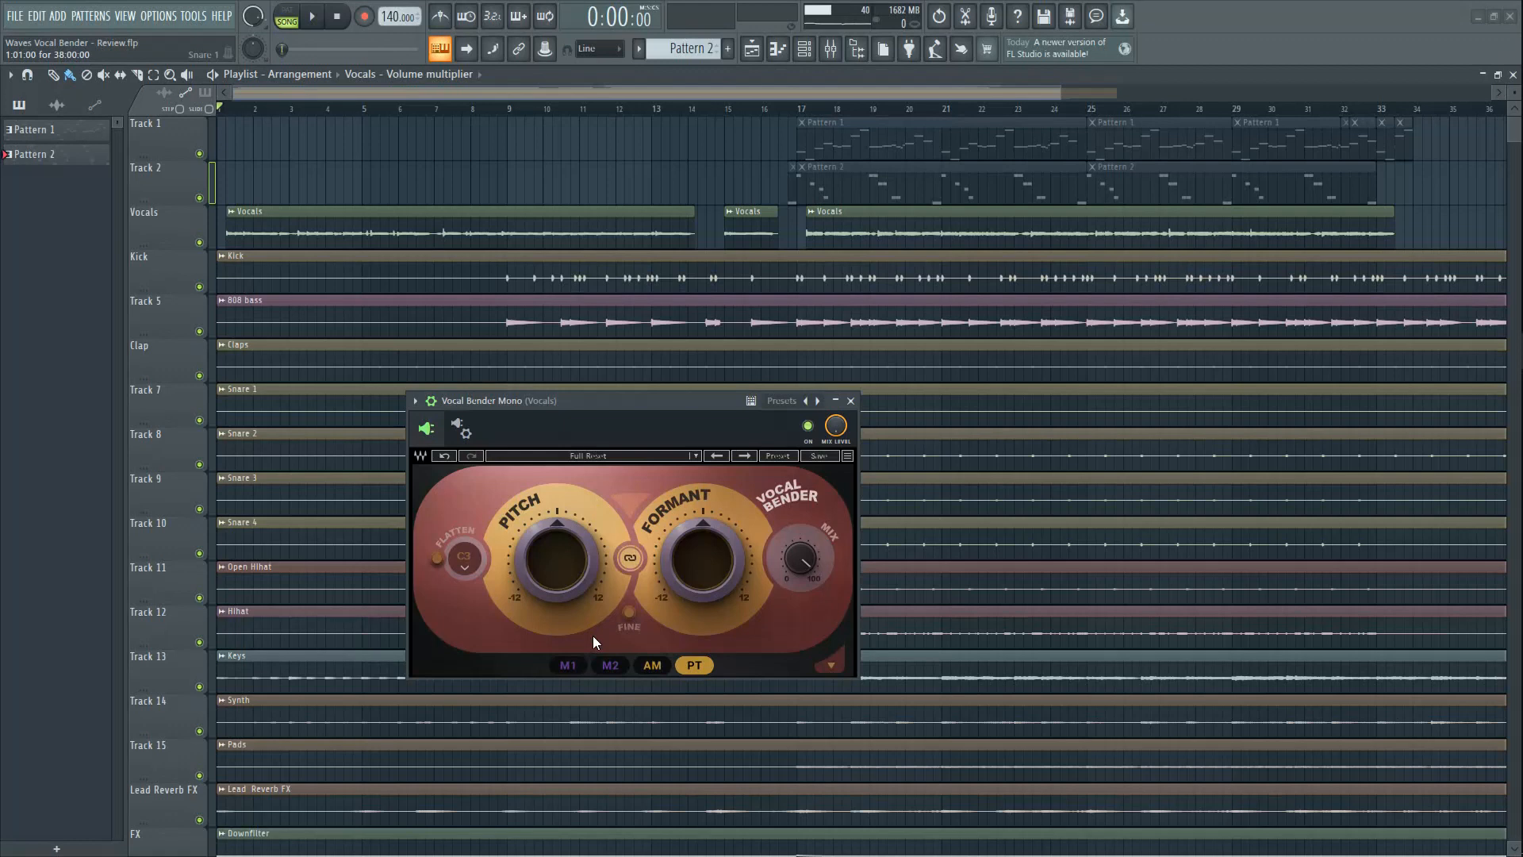
Play the song from the start with Vocal Bender bypassed, stop playback, and re-enable the effect.
{"action": "key", "text": "space"}
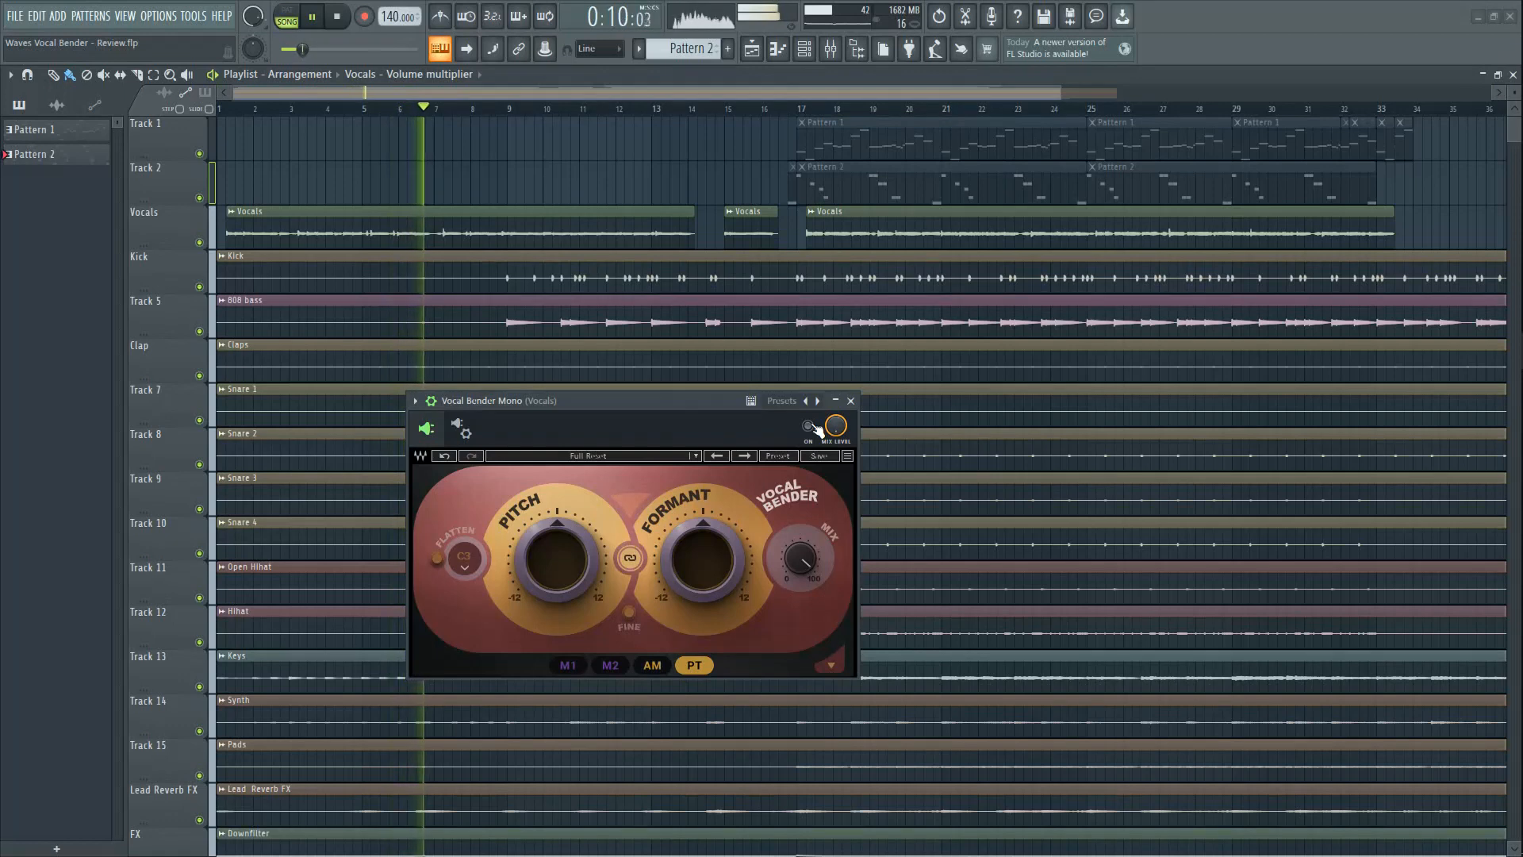
{"action": "key", "text": "space"}
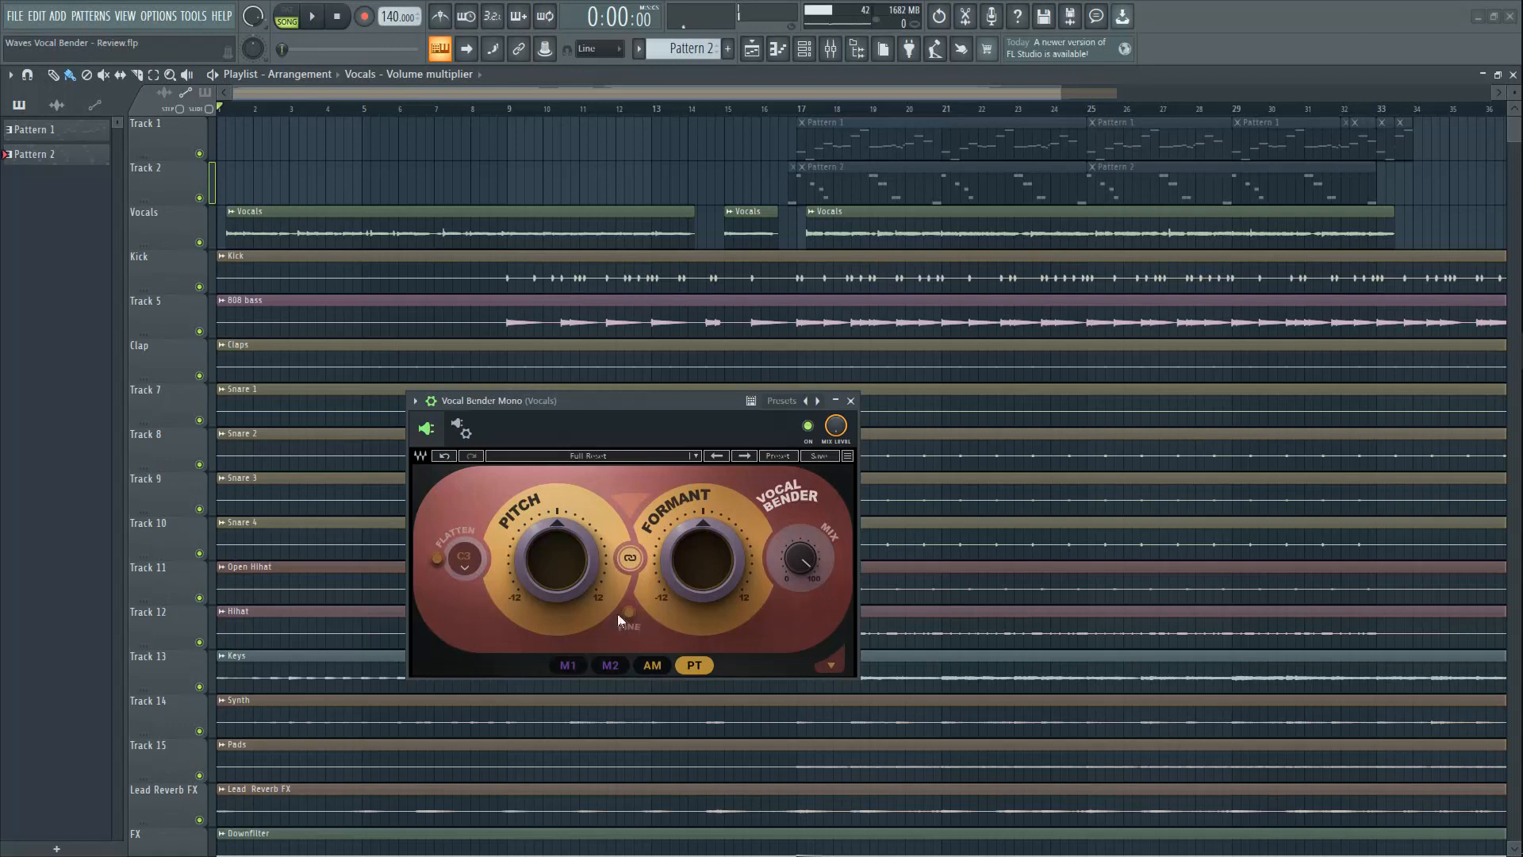
Start playback and set Vocal Bender's pitch to 3 semitones and its mix to about 46.9.
{"action": "key", "text": "space"}
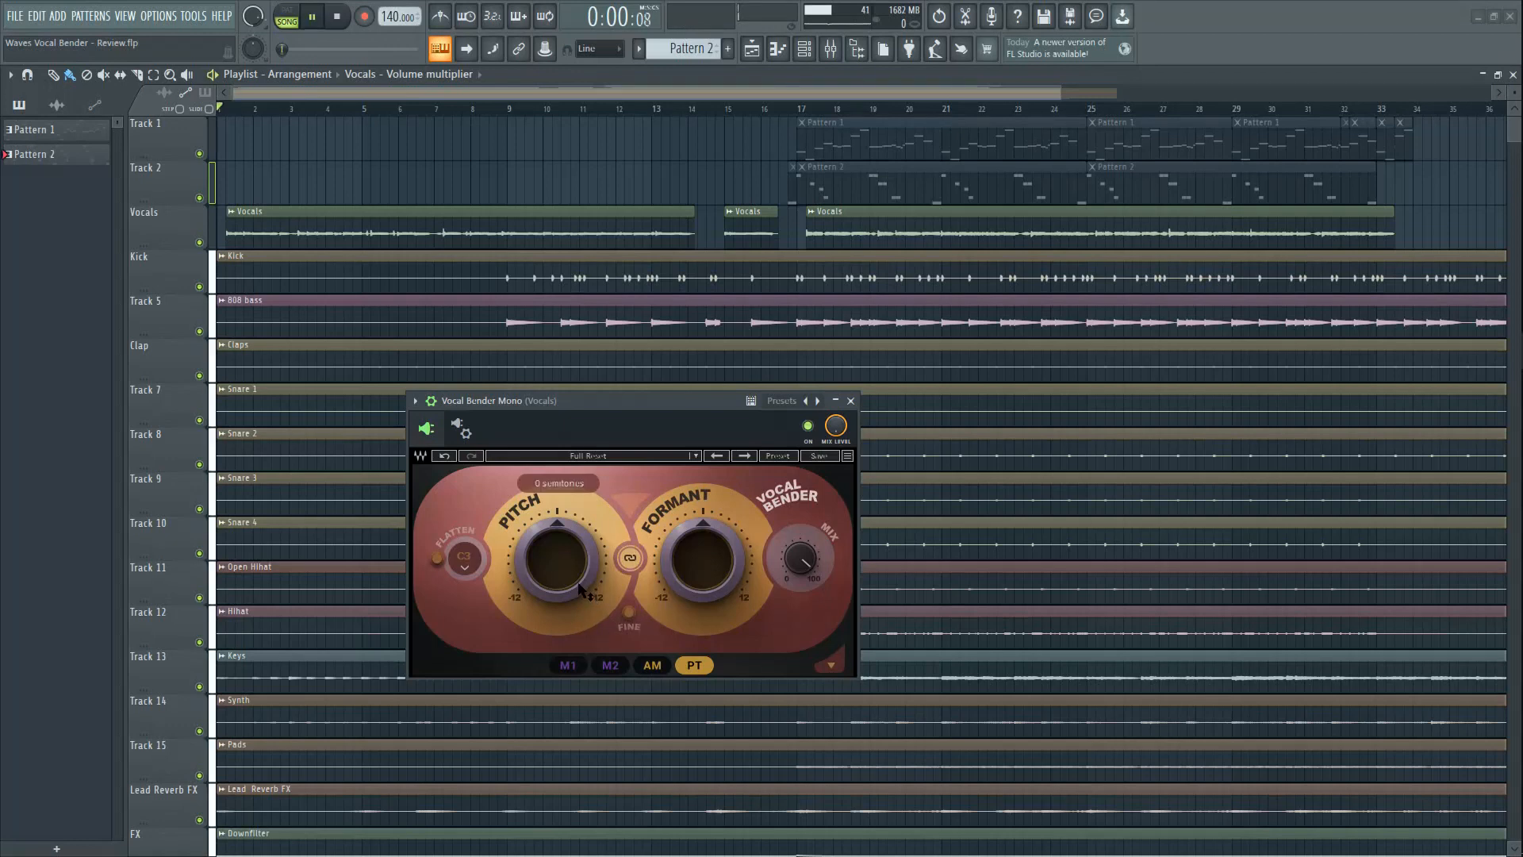
{"action": "scroll", "coordinate": [580, 589], "scroll_direction": "up", "scroll_amount": 3}
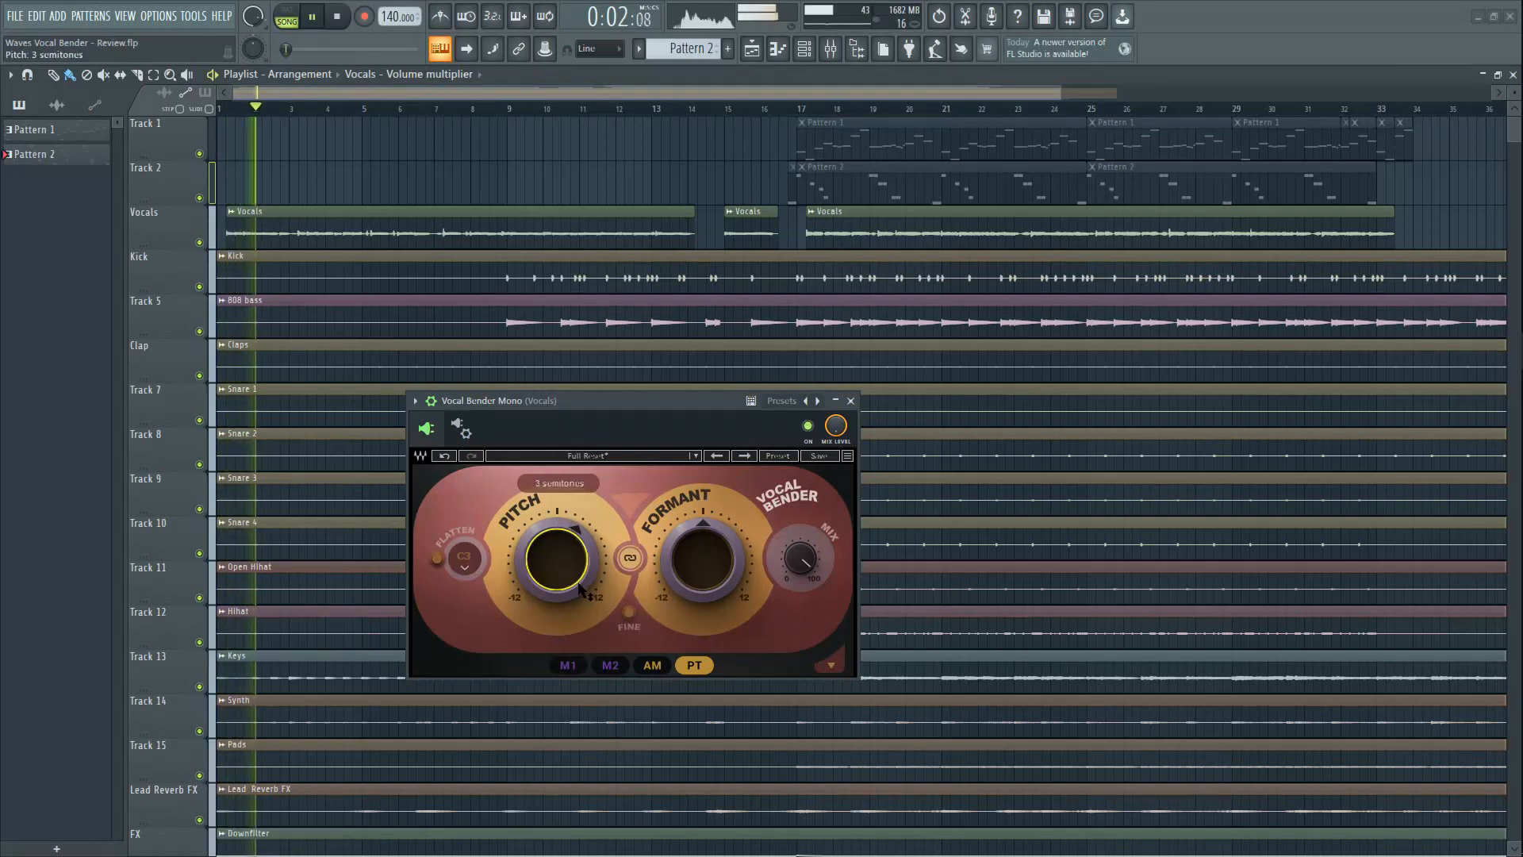
{"action": "left_click_drag", "start_coordinate": [801, 559], "coordinate": [804, 526]}
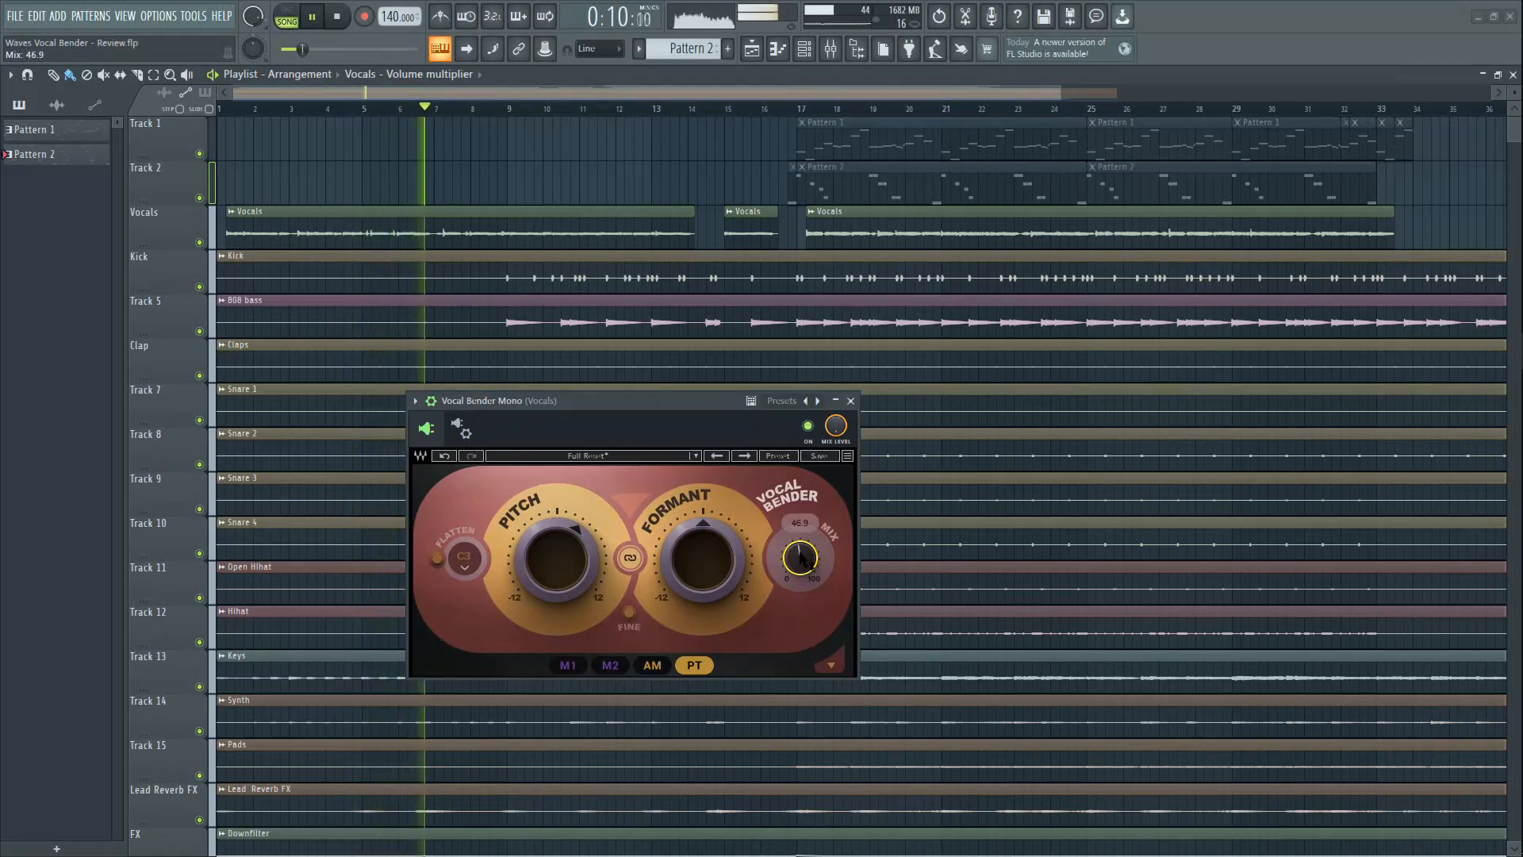
Set Vocal Bender's formant slightly below zero and its pitch to 5 semitones while the song plays.
{"action": "left_click_drag", "start_coordinate": [703, 565], "coordinate": [702, 556]}
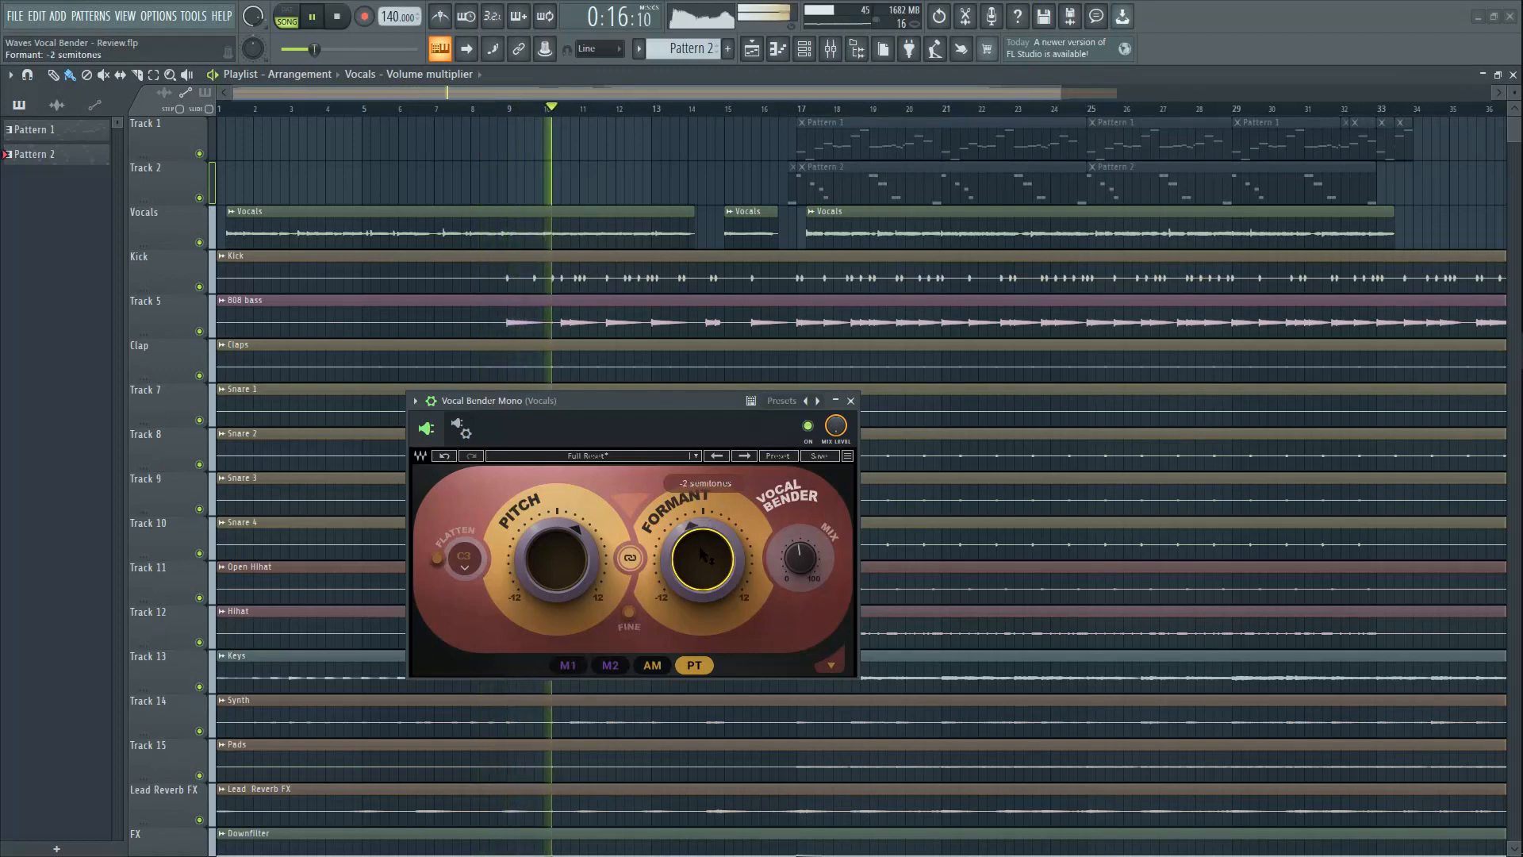
{"action": "left_click_drag", "start_coordinate": [702, 555], "coordinate": [702, 554]}
{"action": "left_click_drag", "start_coordinate": [558, 557], "coordinate": [558, 548]}
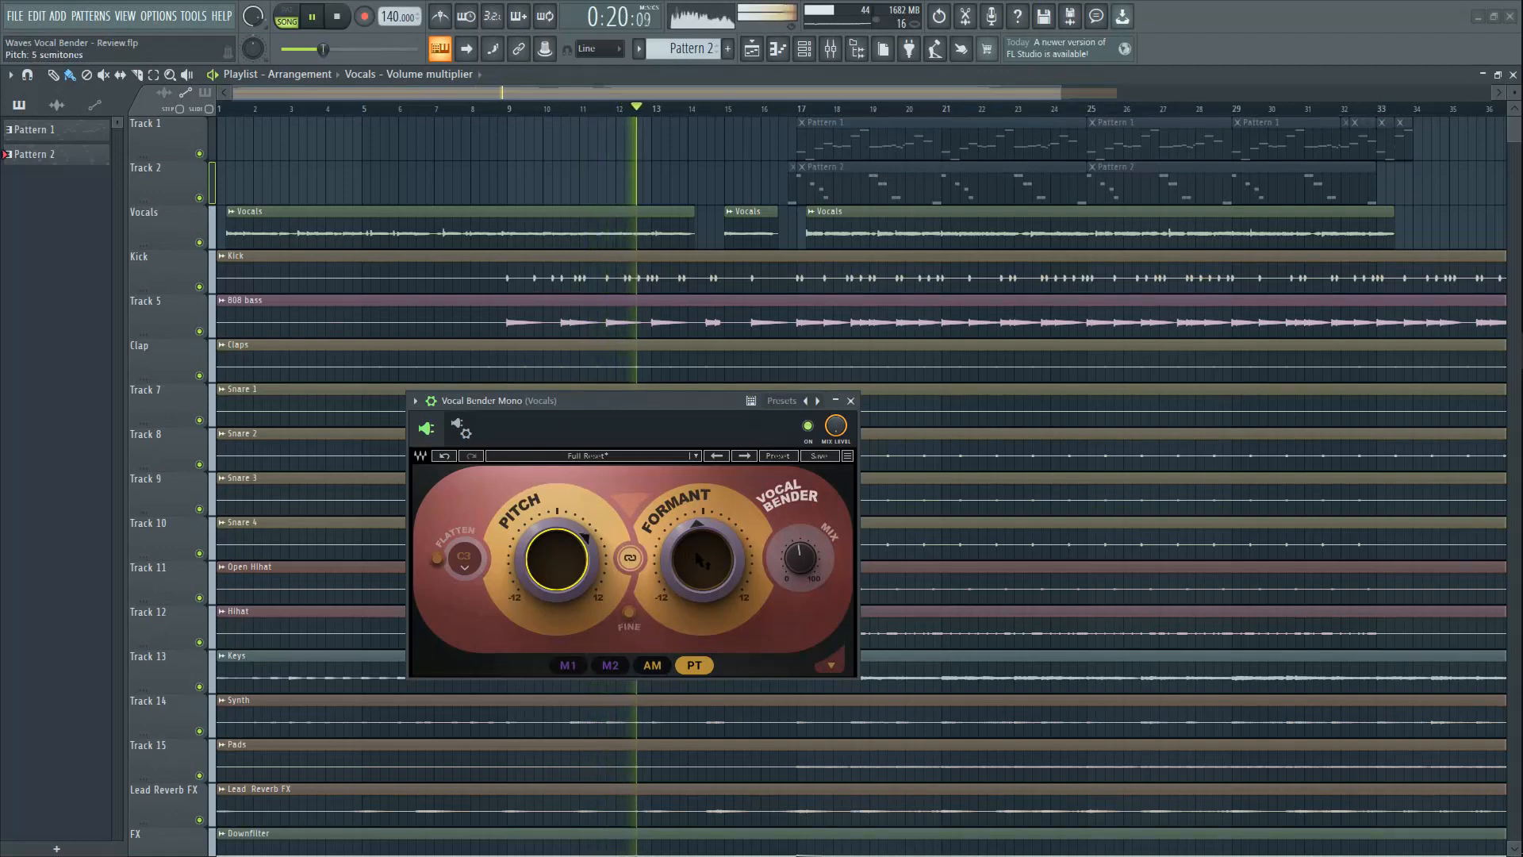
Lower the vocal pitch to -10 semitones and set the mix to 100.
{"action": "left_click_drag", "start_coordinate": [597, 562], "coordinate": [597, 627]}
{"action": "left_click_drag", "start_coordinate": [803, 565], "coordinate": [802, 515]}
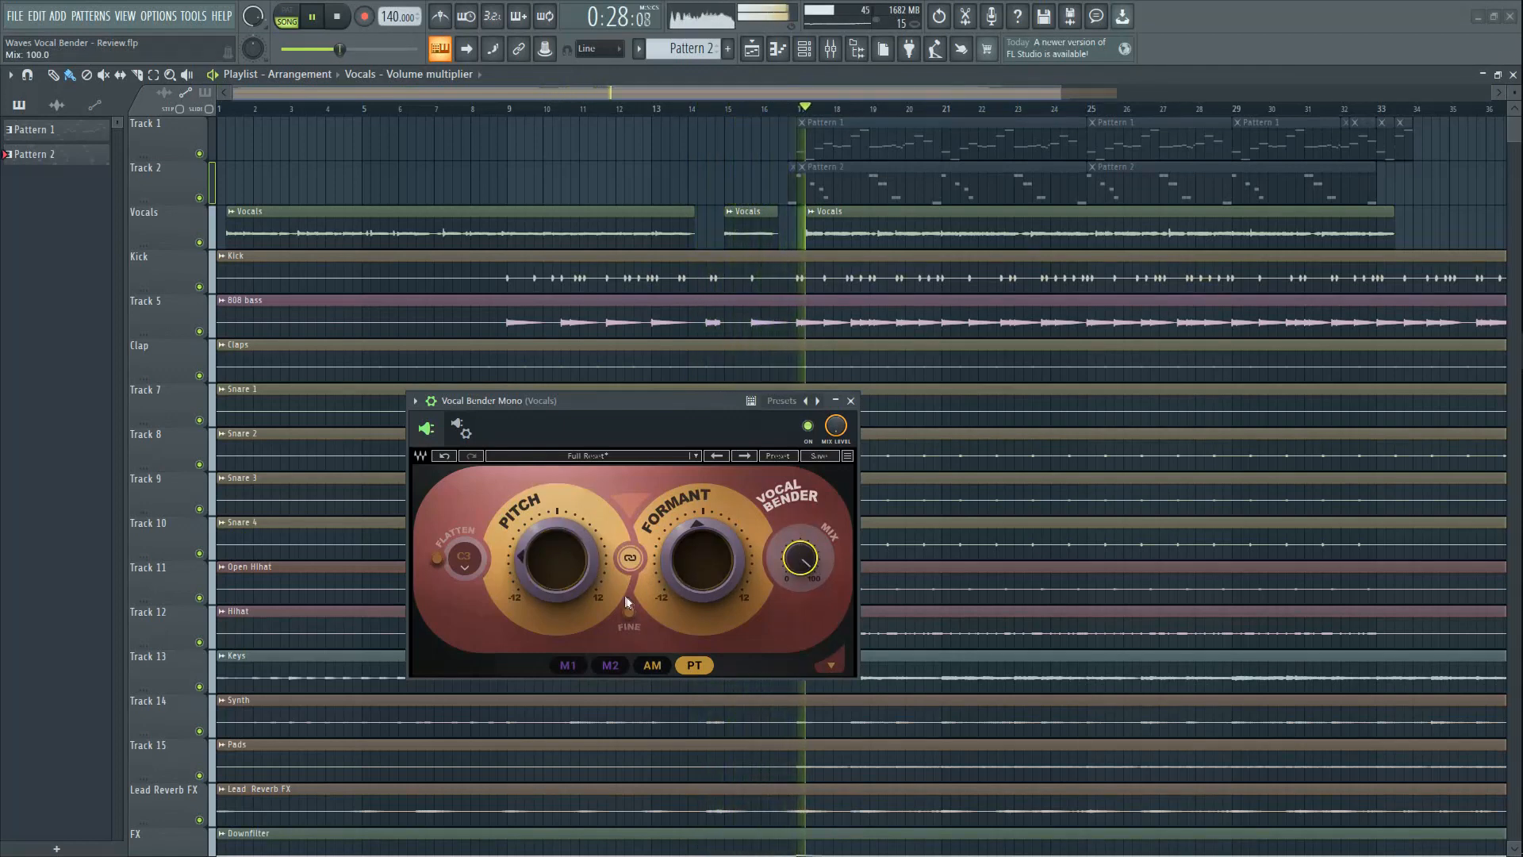
{"action": "left_click_drag", "start_coordinate": [555, 576], "coordinate": [555, 587]}
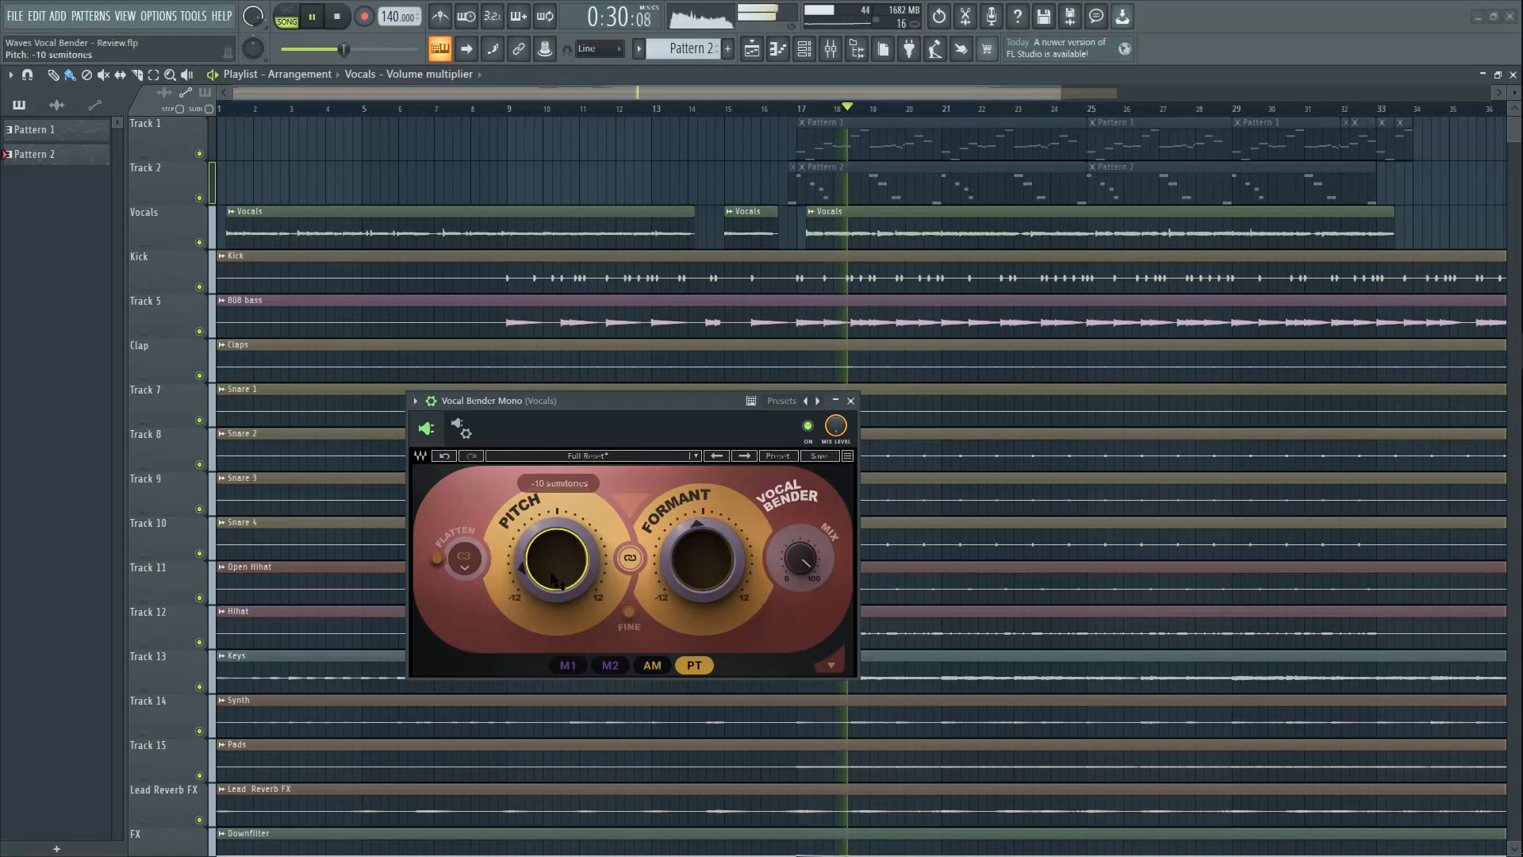
Set the formant to -5 semitones and reduce the mix to about halfway.
{"action": "left_click_drag", "start_coordinate": [691, 587], "coordinate": [688, 578]}
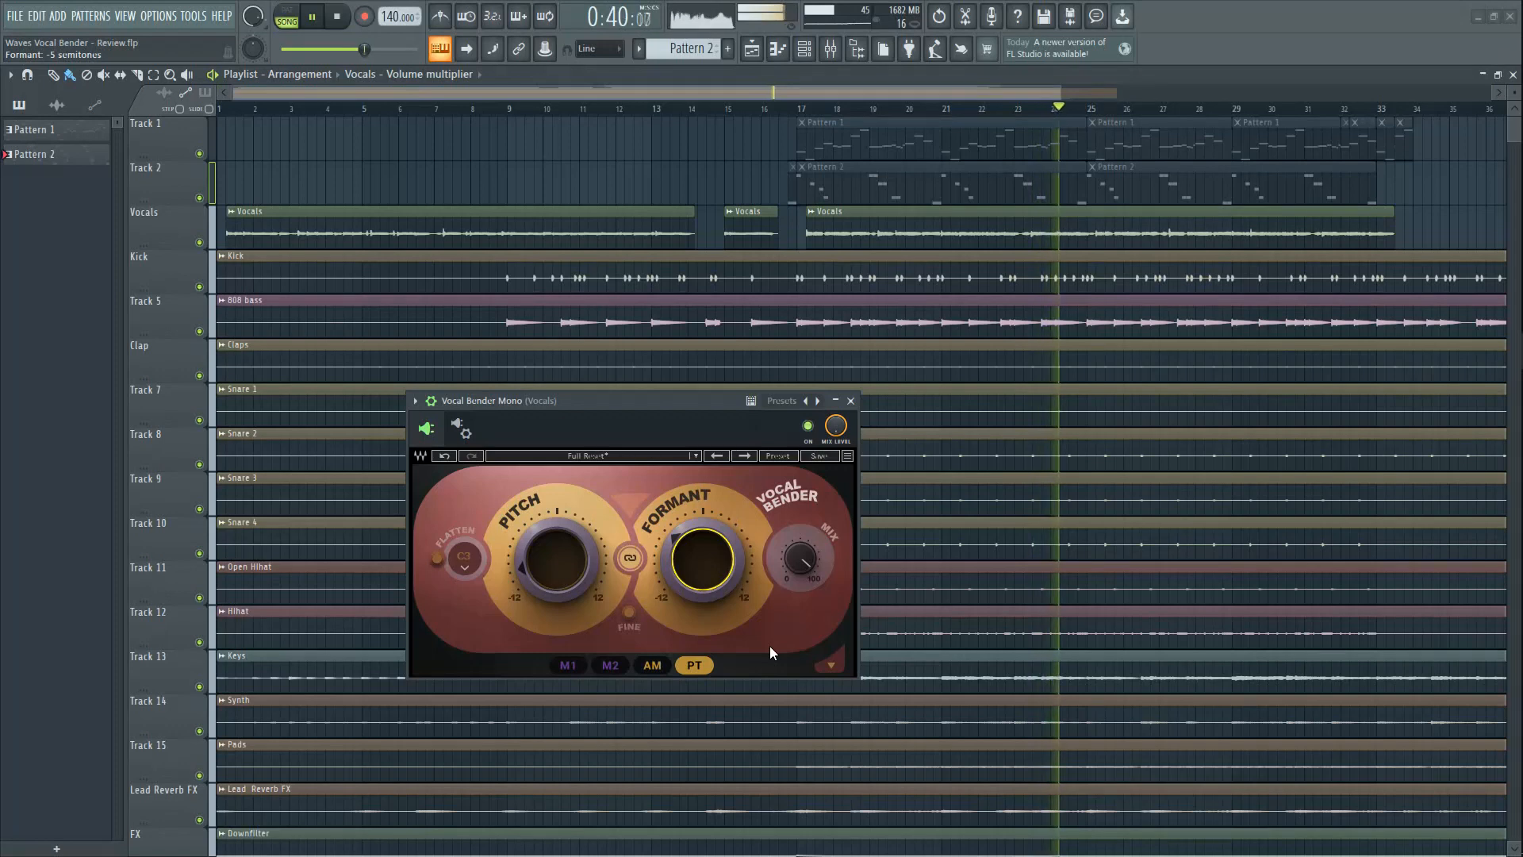
{"action": "left_click", "coordinate": [801, 560]}
{"action": "left_click_drag", "start_coordinate": [802, 559], "coordinate": [802, 617]}
Lower the pitch below -10 semitones, raise the formant slightly and set the mix to 53.0, ending playback.
{"action": "left_click", "coordinate": [585, 578]}
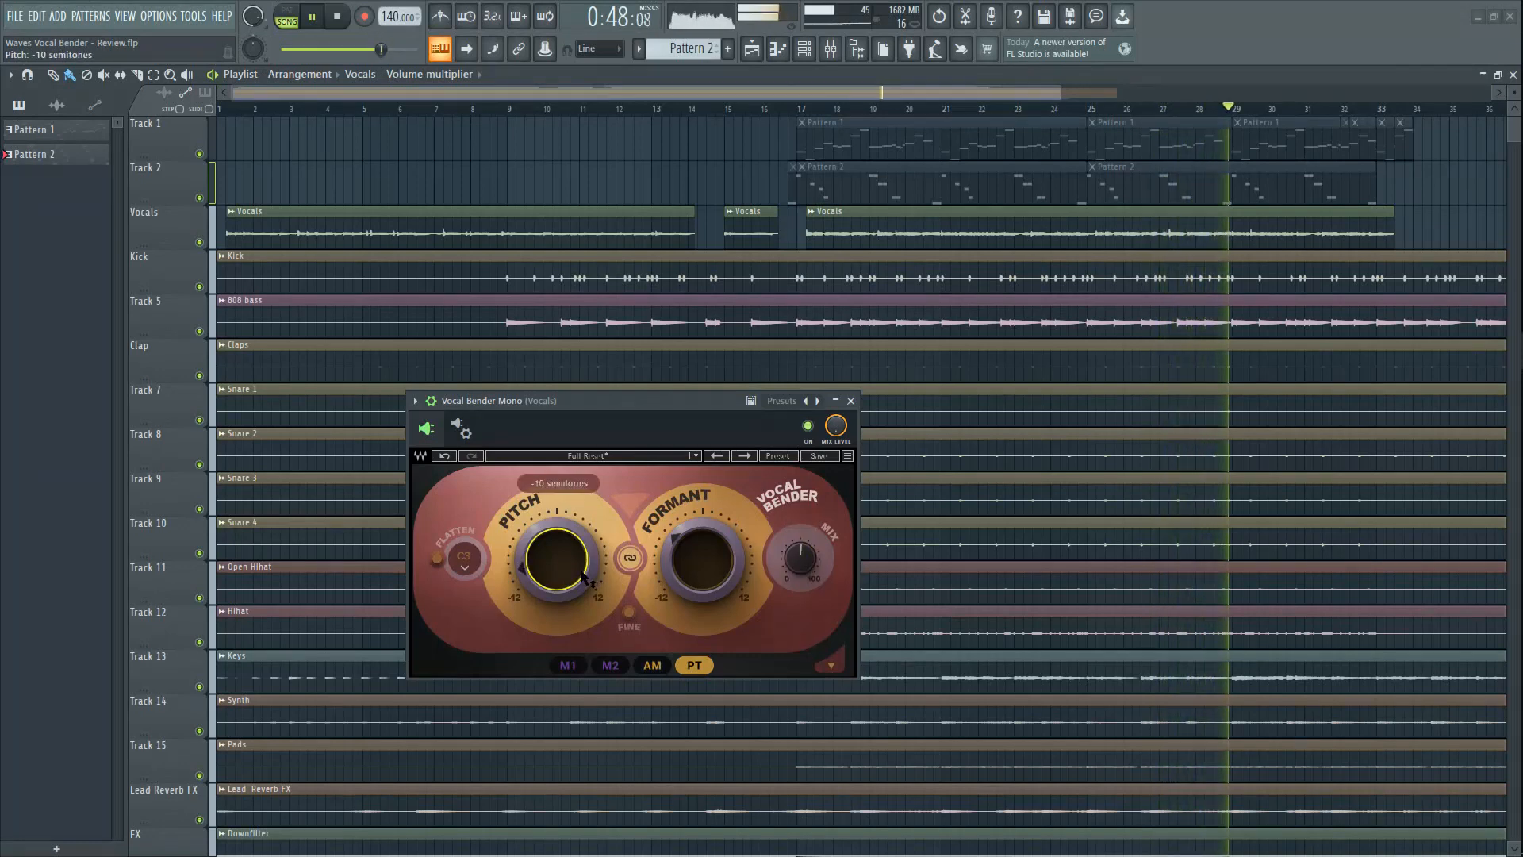
{"action": "left_click_drag", "start_coordinate": [585, 578], "coordinate": [585, 582]}
{"action": "left_click_drag", "start_coordinate": [714, 562], "coordinate": [791, 553]}
{"action": "left_click", "coordinate": [796, 560]}
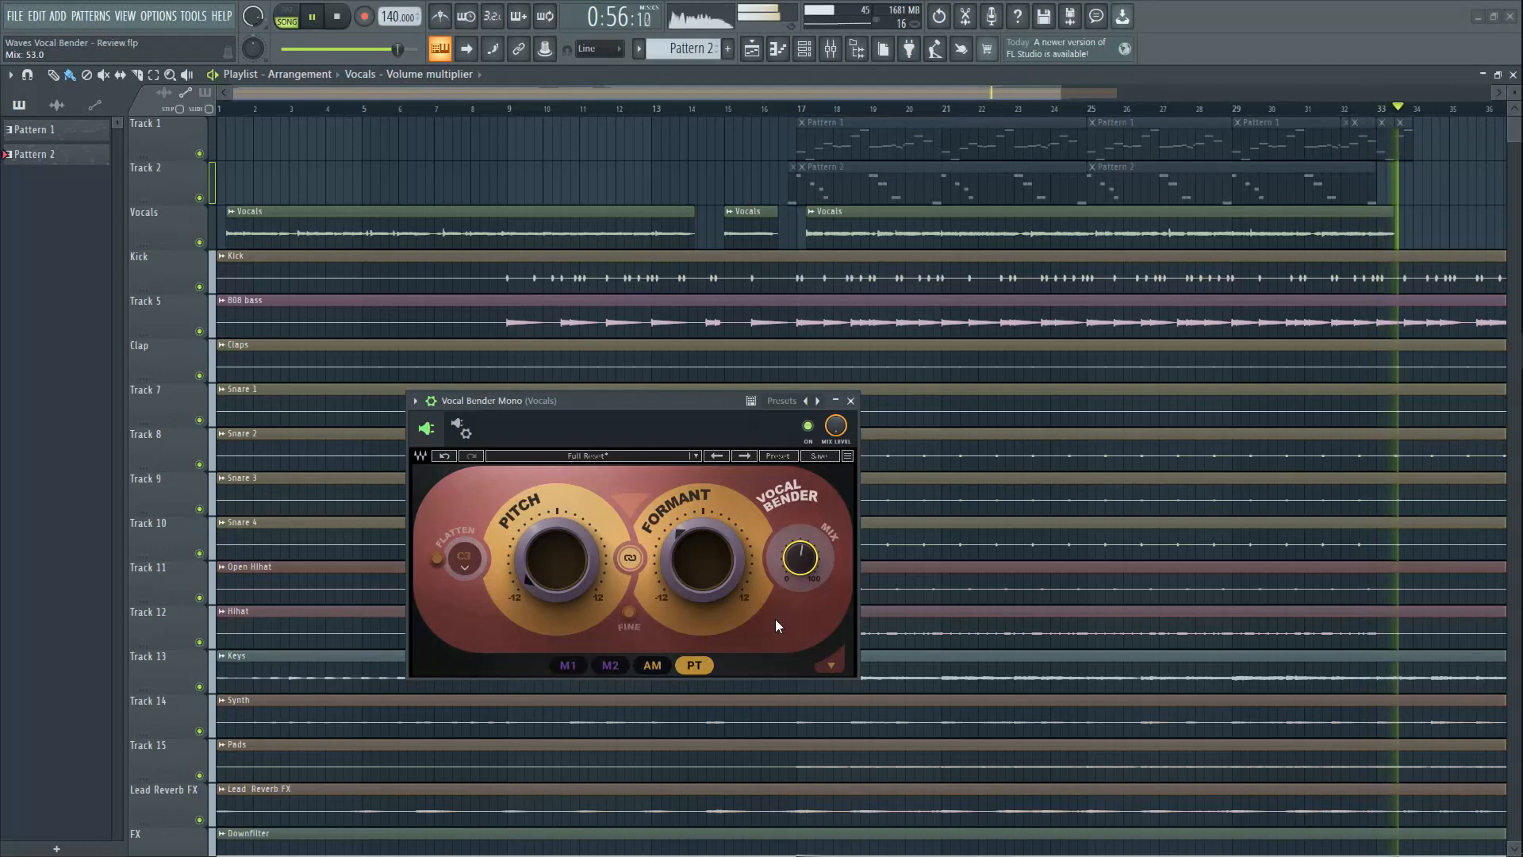
{"action": "key", "text": "space"}
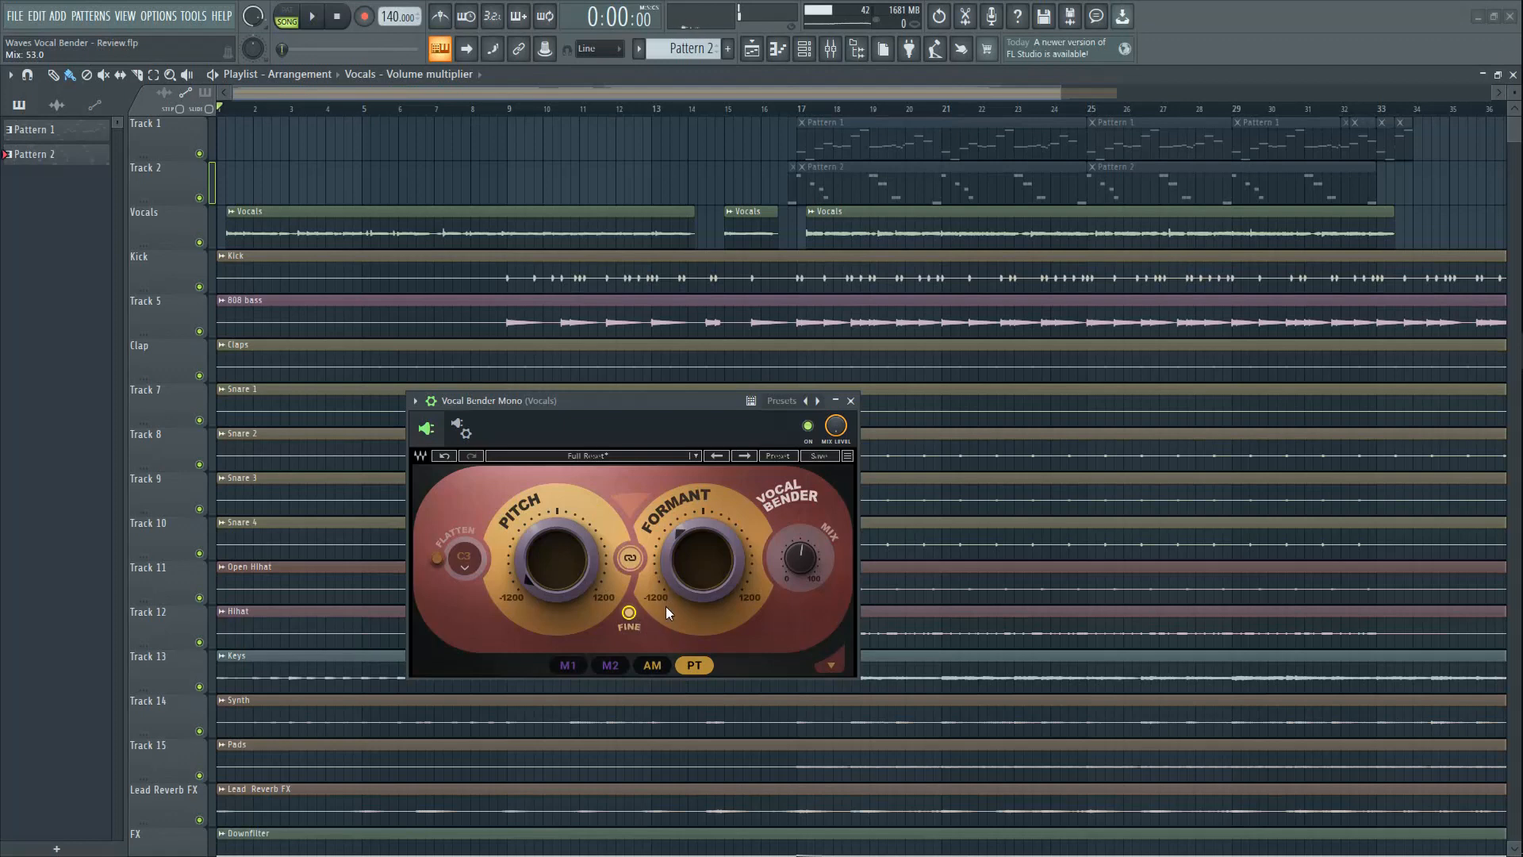
Raise the formant above zero and flatten the vocals to the note C3.
{"action": "left_click_drag", "start_coordinate": [701, 561], "coordinate": [701, 554]}
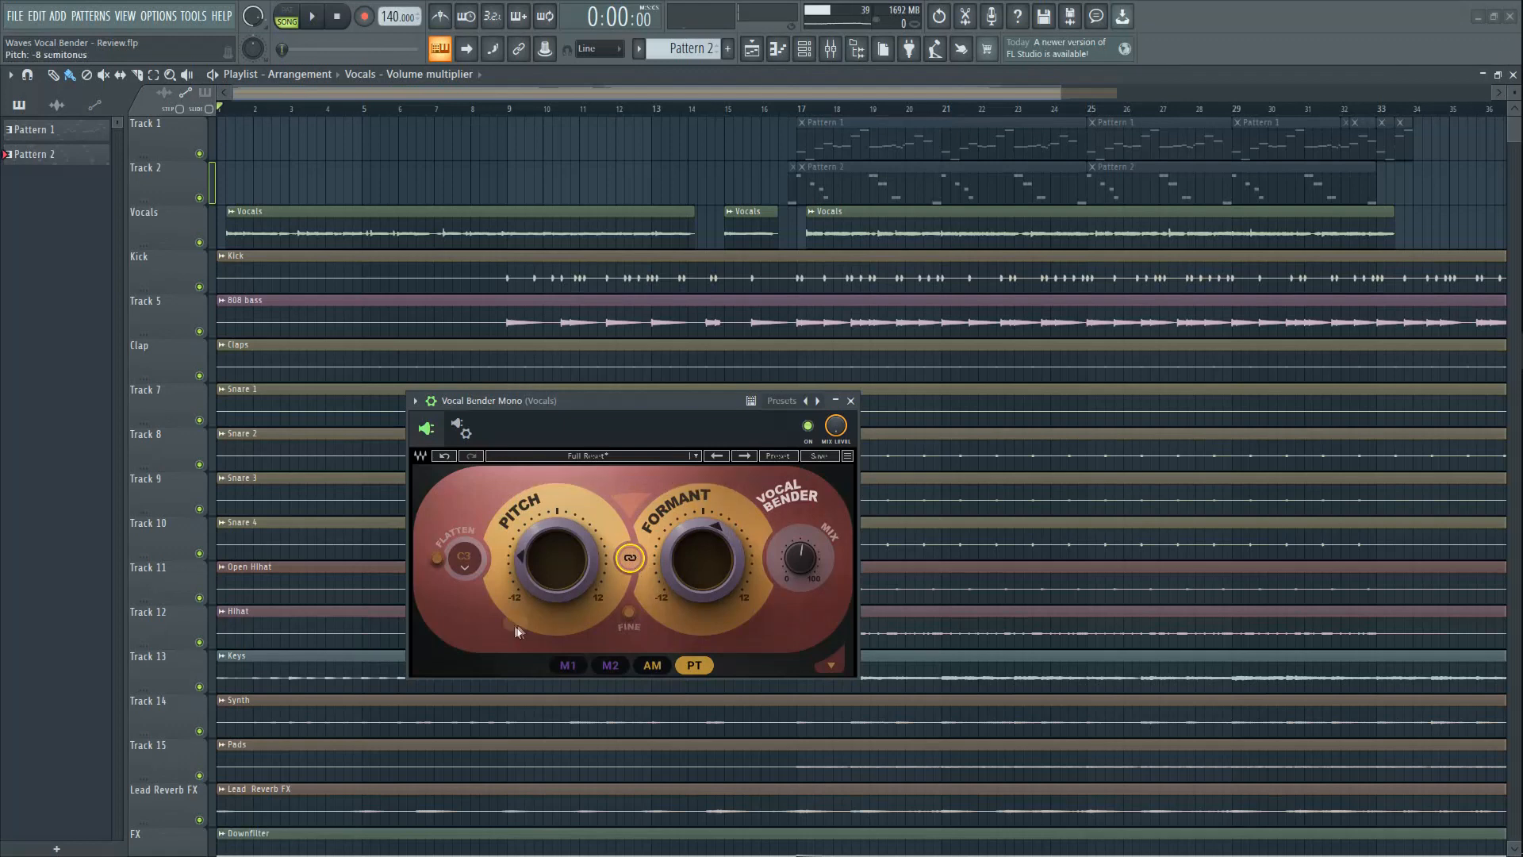
{"action": "left_click", "coordinate": [466, 563]}
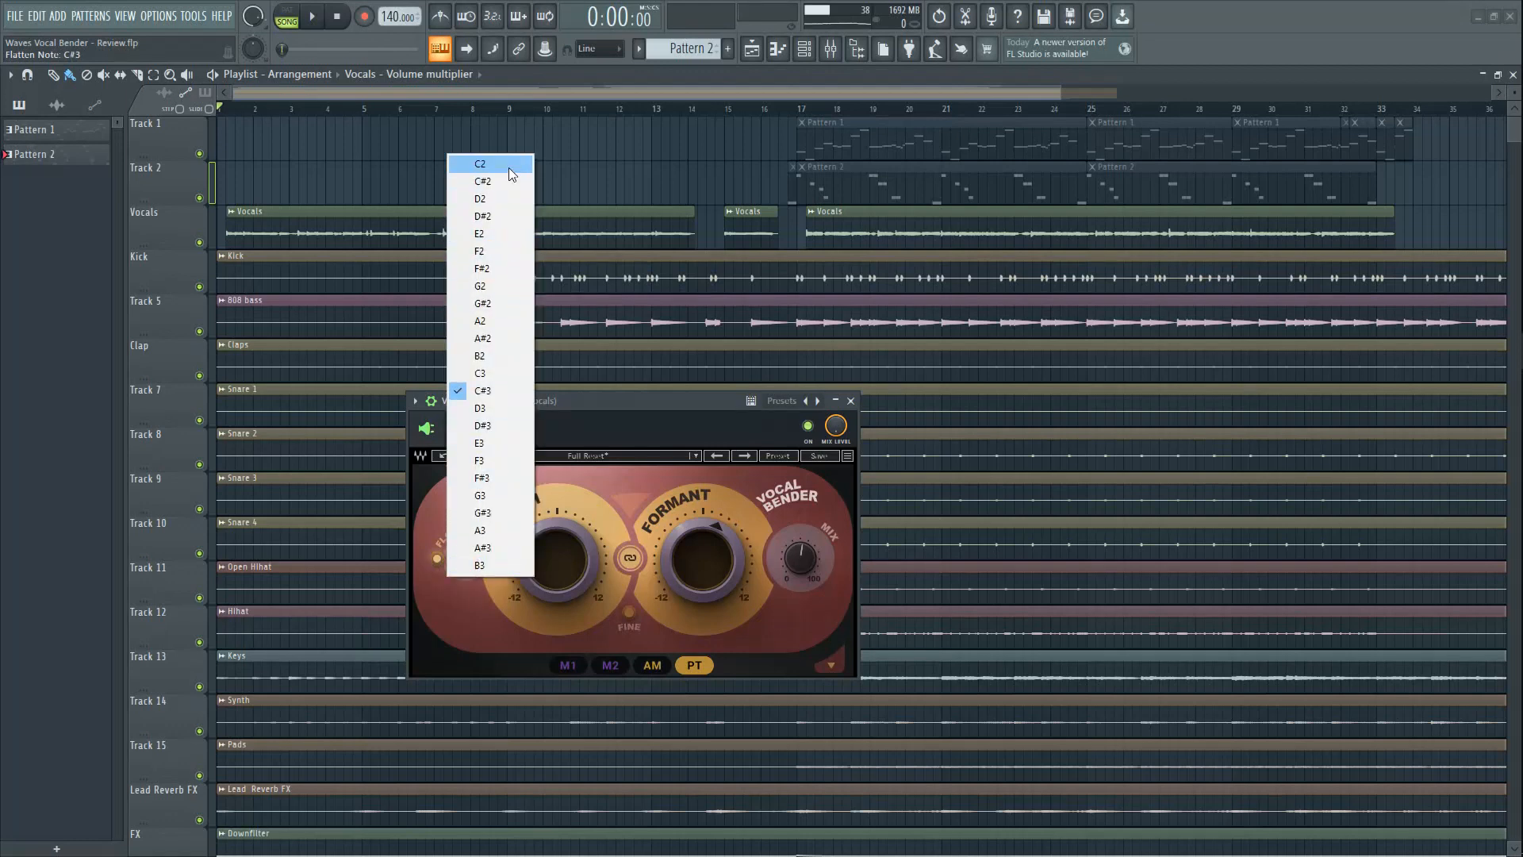
{"action": "left_click", "coordinate": [474, 595]}
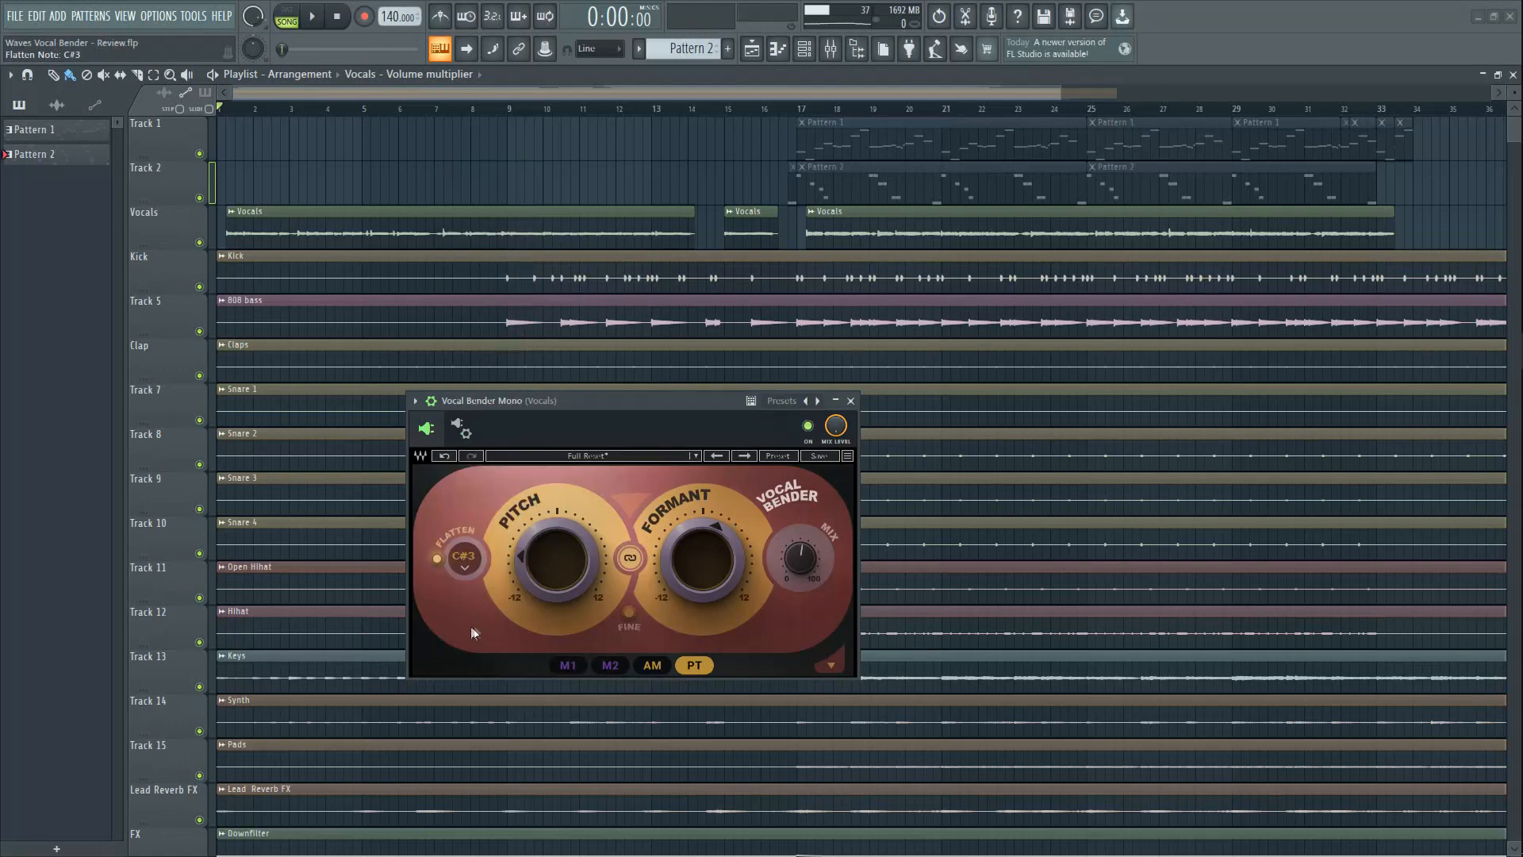
{"action": "left_click", "coordinate": [454, 549]}
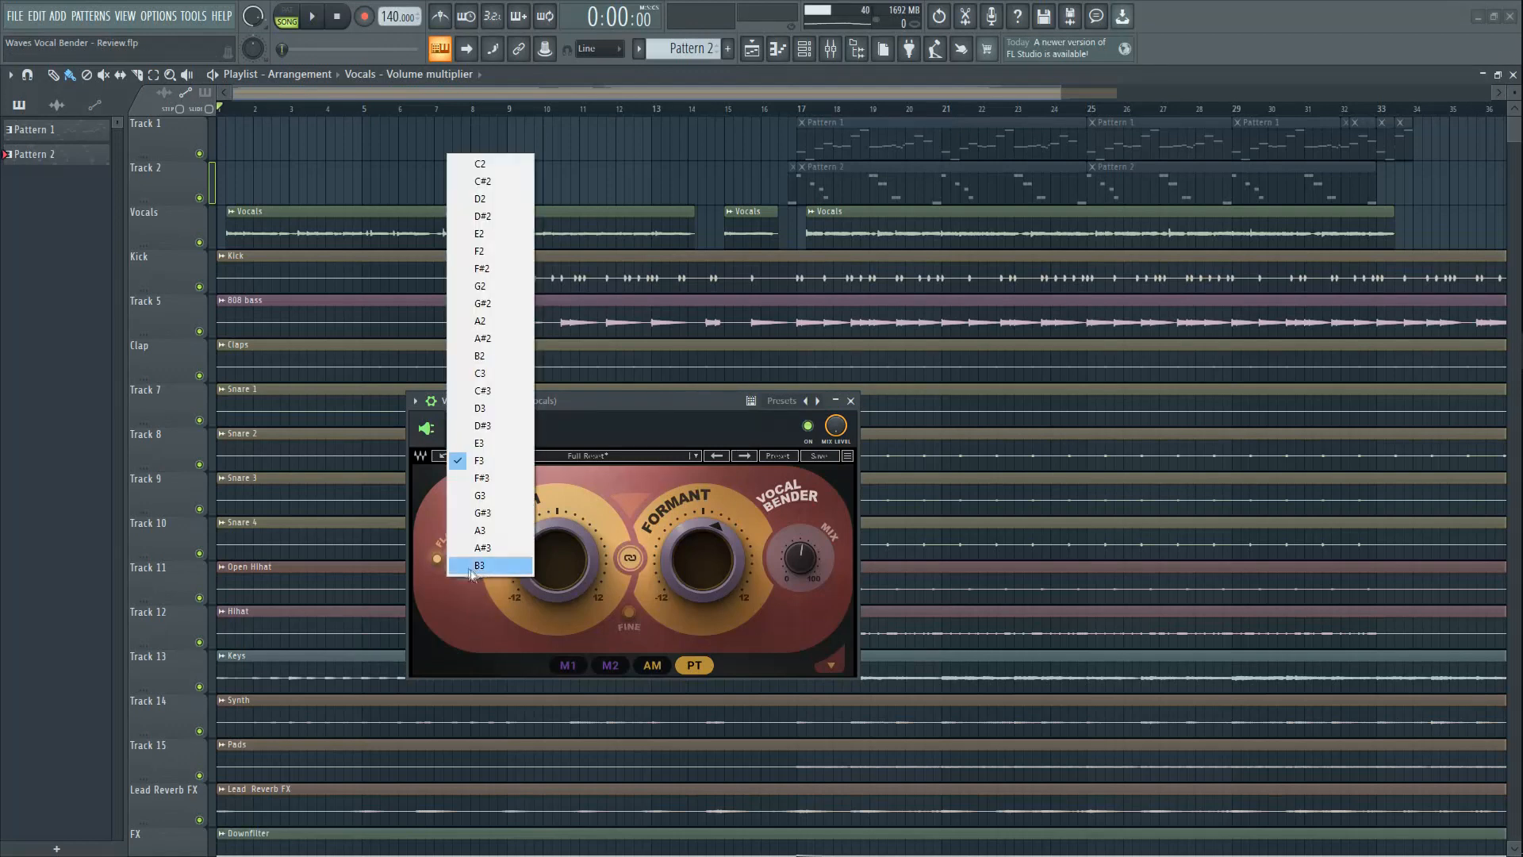
{"action": "left_click", "coordinate": [492, 375]}
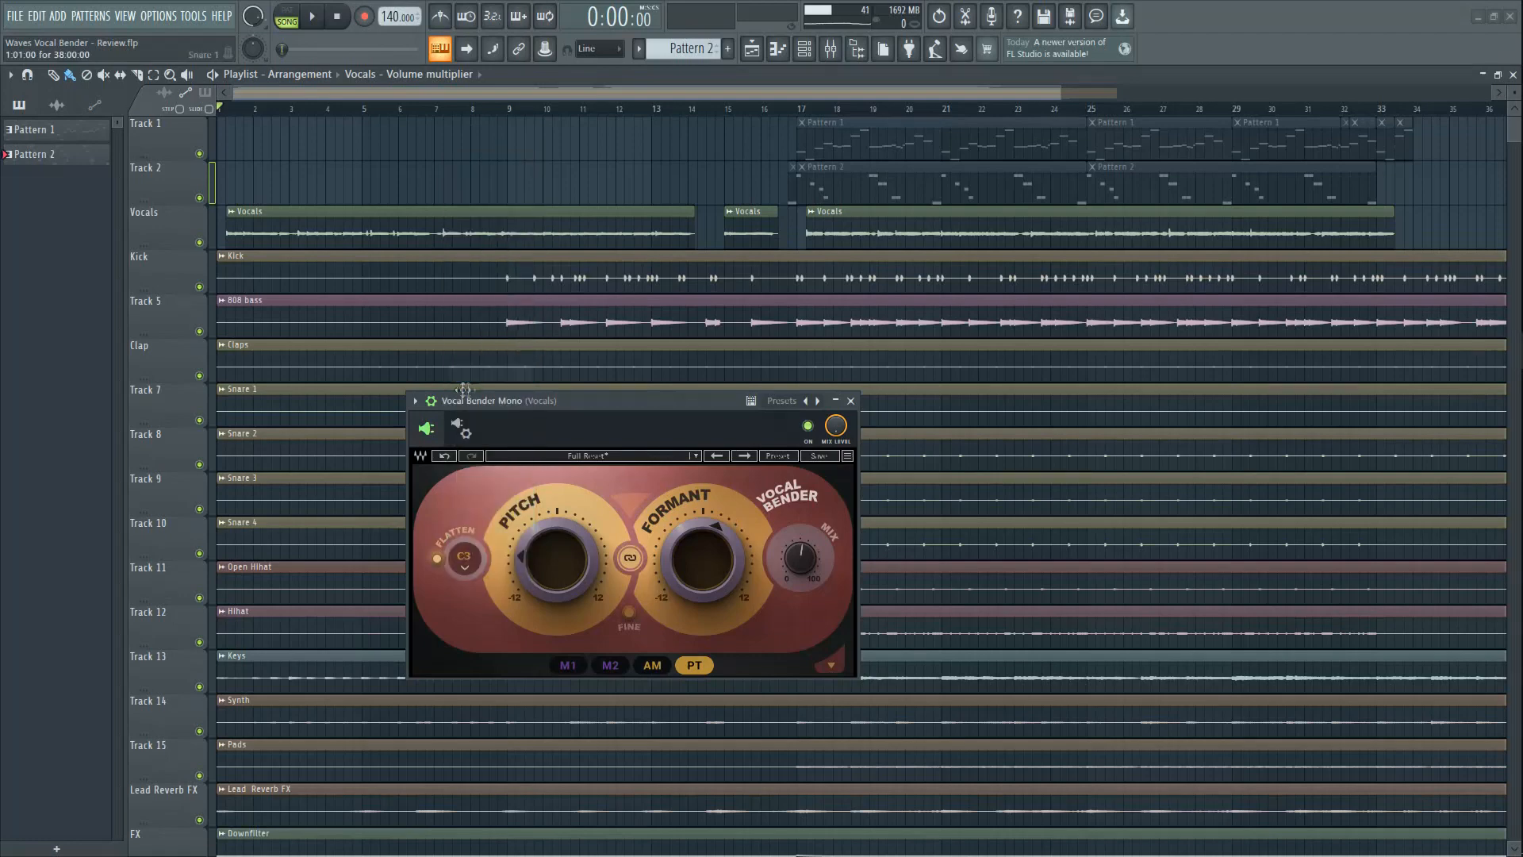
Play the Vocals track soloed with the mix at 100 and the formant at -3 semitones.
{"action": "right_click", "coordinate": [200, 243]}
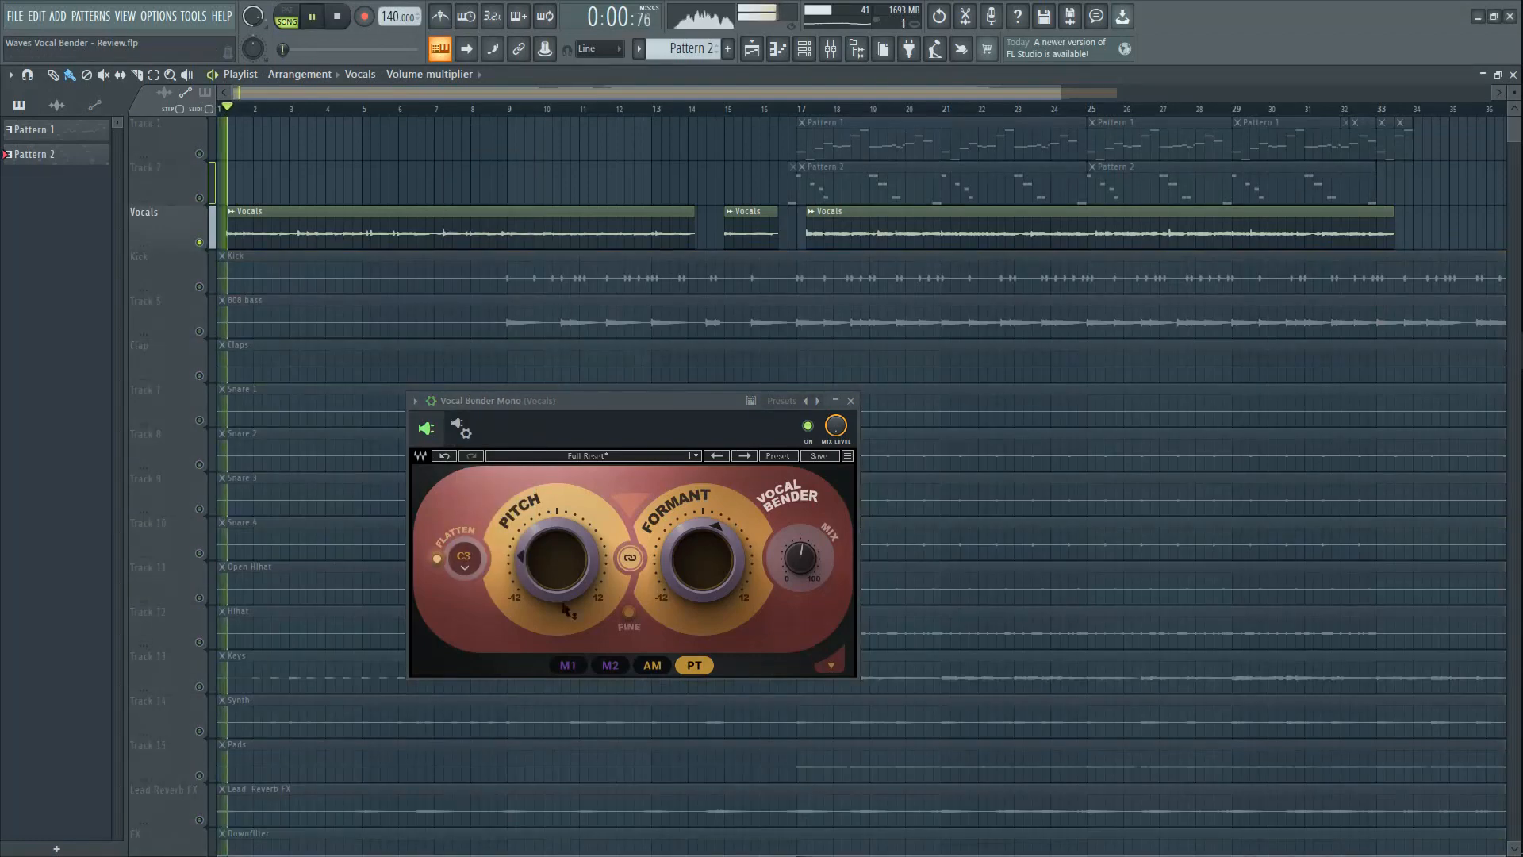
{"action": "left_click_drag", "start_coordinate": [801, 558], "coordinate": [801, 496]}
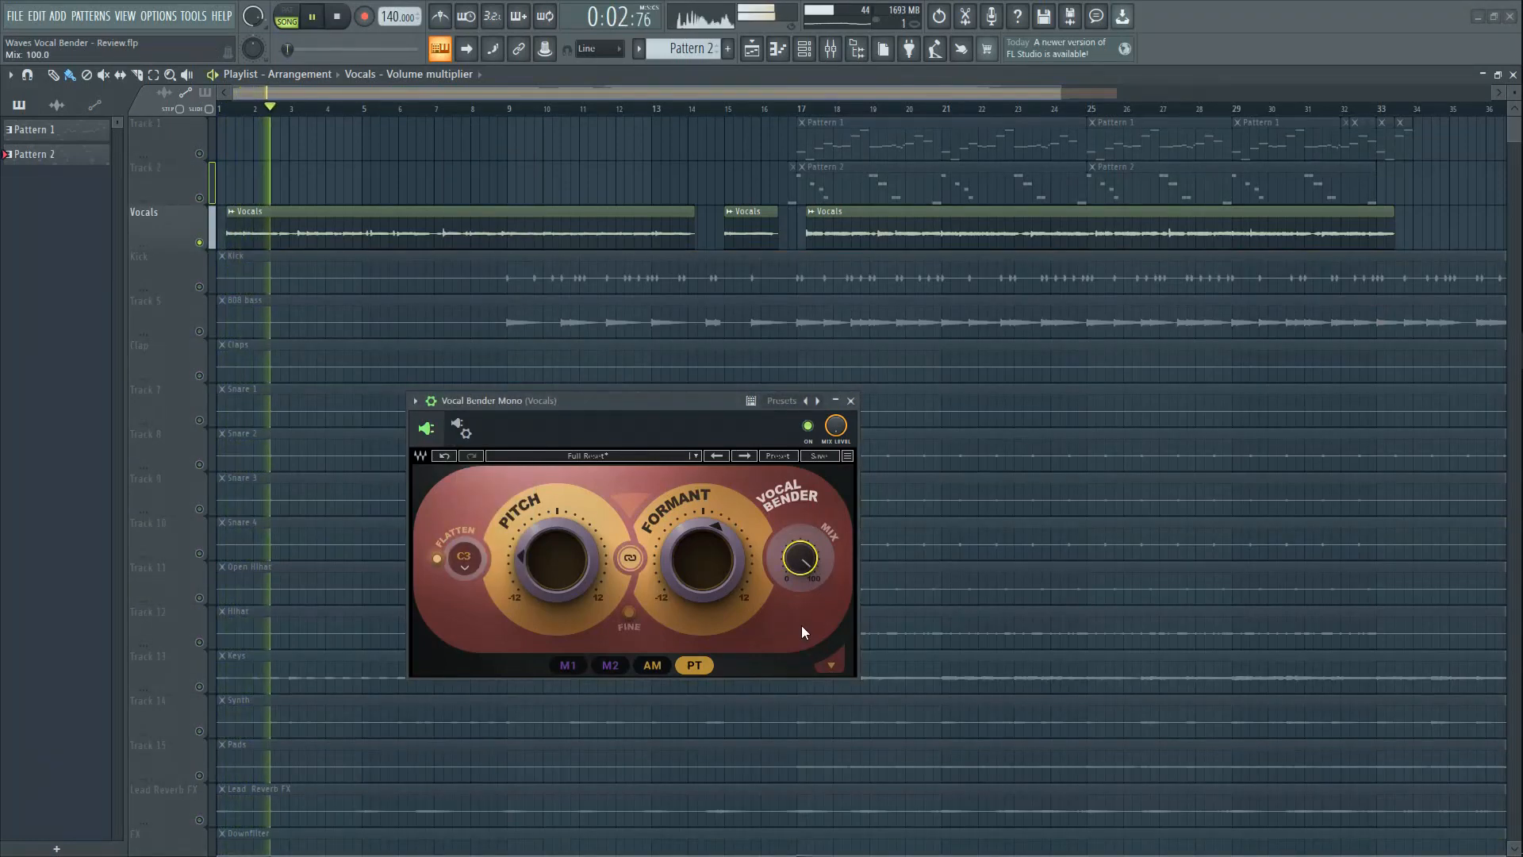
{"action": "left_click_drag", "start_coordinate": [719, 573], "coordinate": [720, 586]}
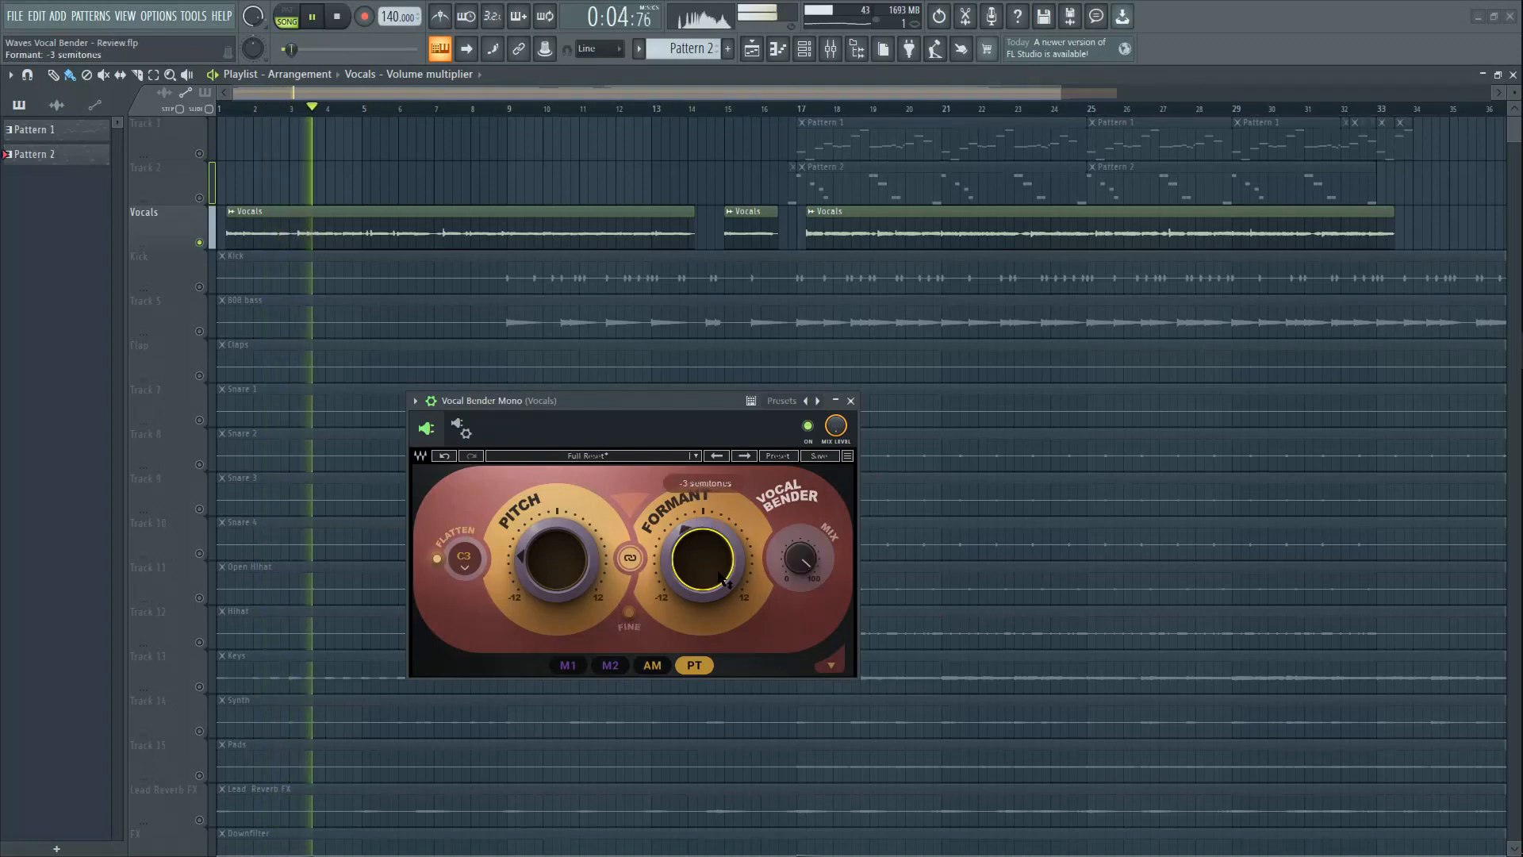
Unsolo the Vocals track, set the formant to 0 semitones and reduce the mix to slightly above halfway.
{"action": "right_click", "coordinate": [200, 243]}
{"action": "left_click_drag", "start_coordinate": [707, 593], "coordinate": [707, 580]}
{"action": "left_click_drag", "start_coordinate": [808, 561], "coordinate": [808, 584]}
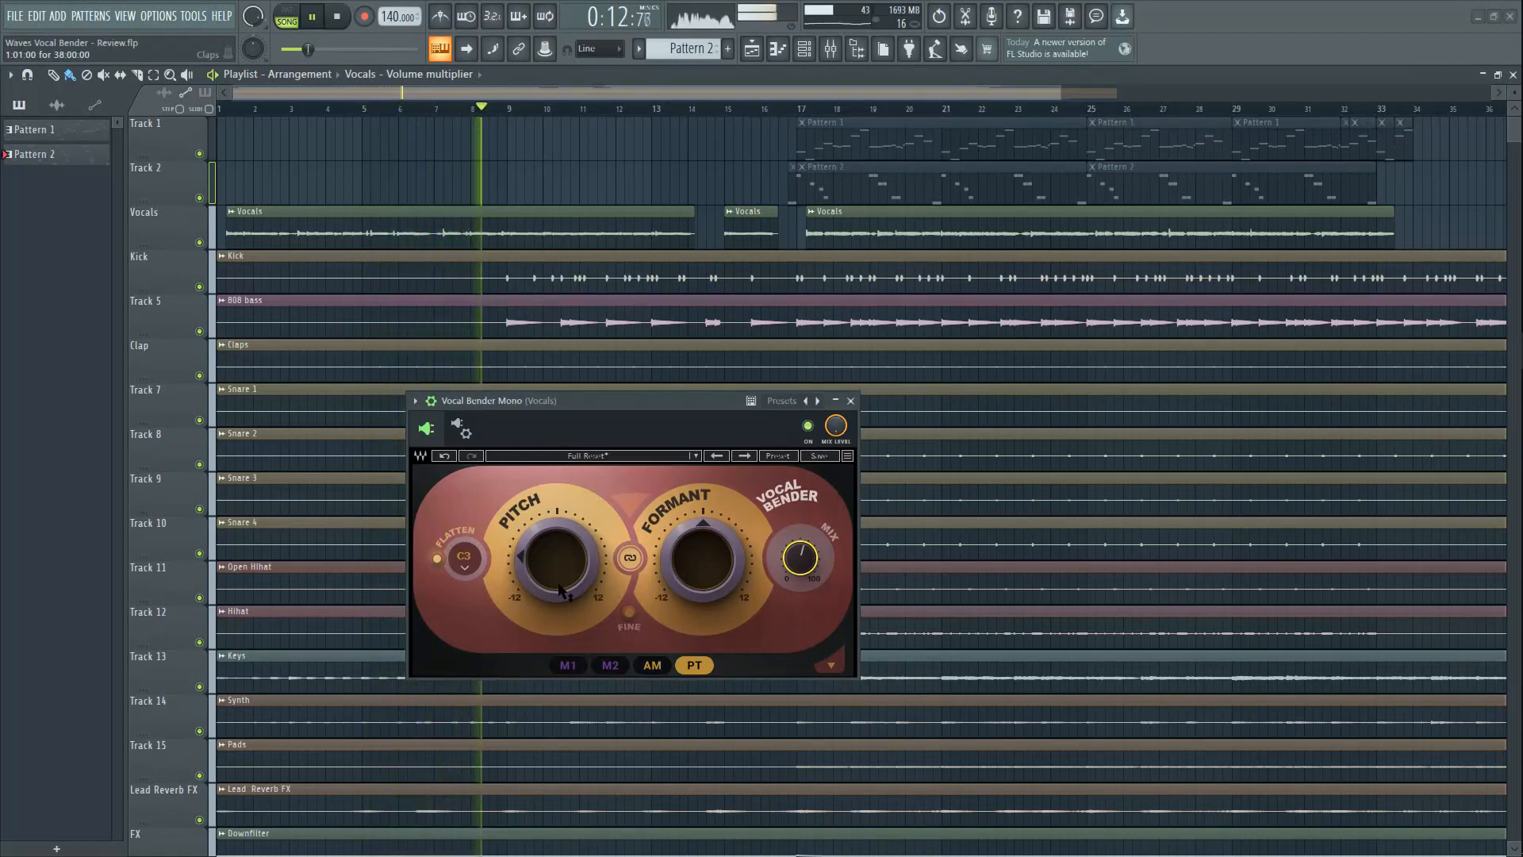
Adjust the pitch, try the formant at -3 and then 0 semitones, and set the mix to 60.4.
{"action": "left_click_drag", "start_coordinate": [559, 591], "coordinate": [560, 579]}
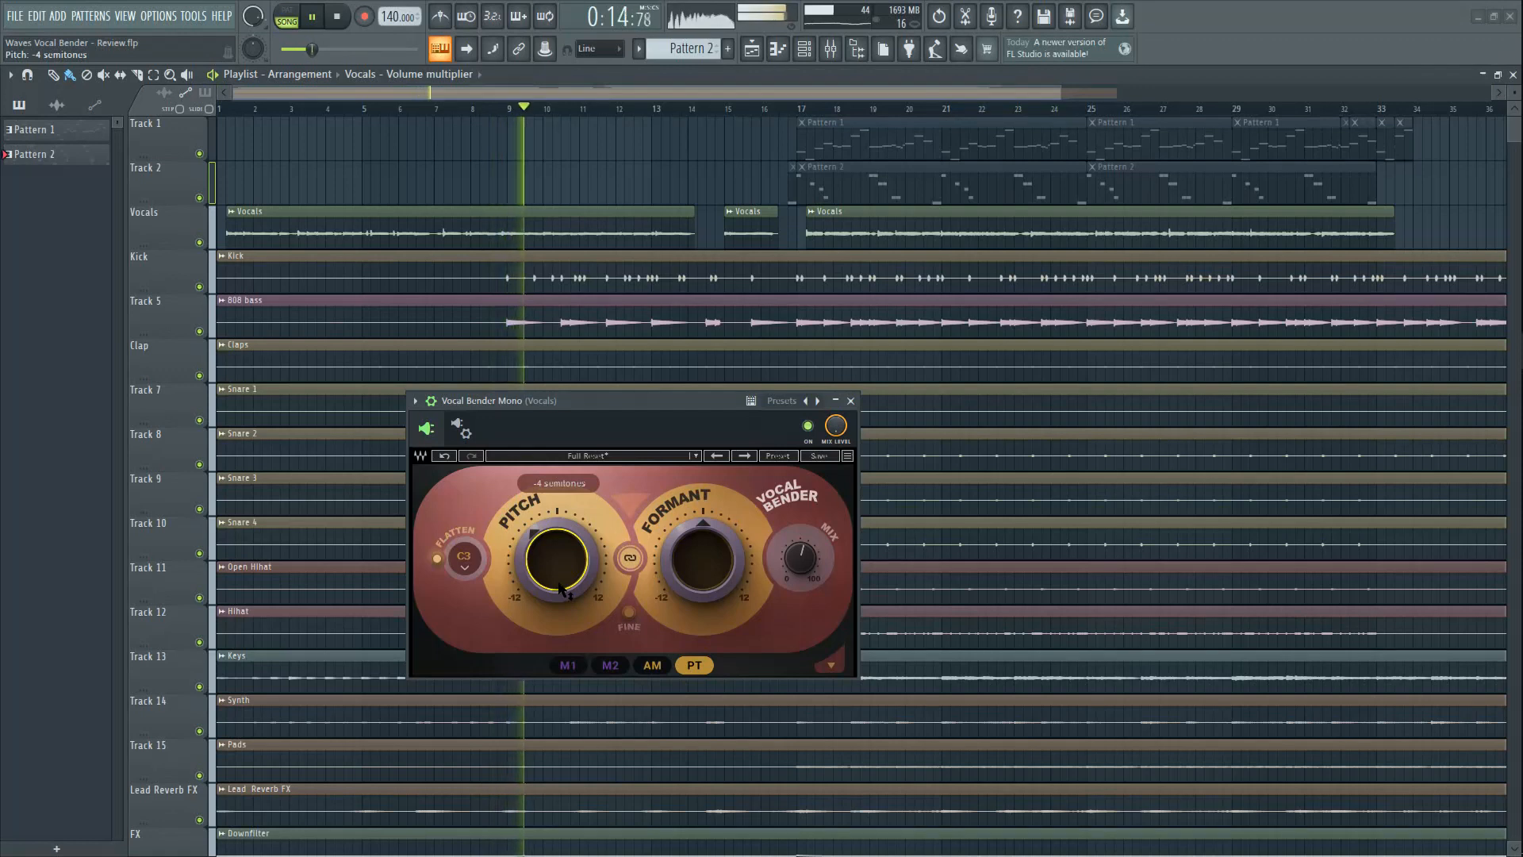
{"action": "left_click_drag", "start_coordinate": [700, 559], "coordinate": [698, 567]}
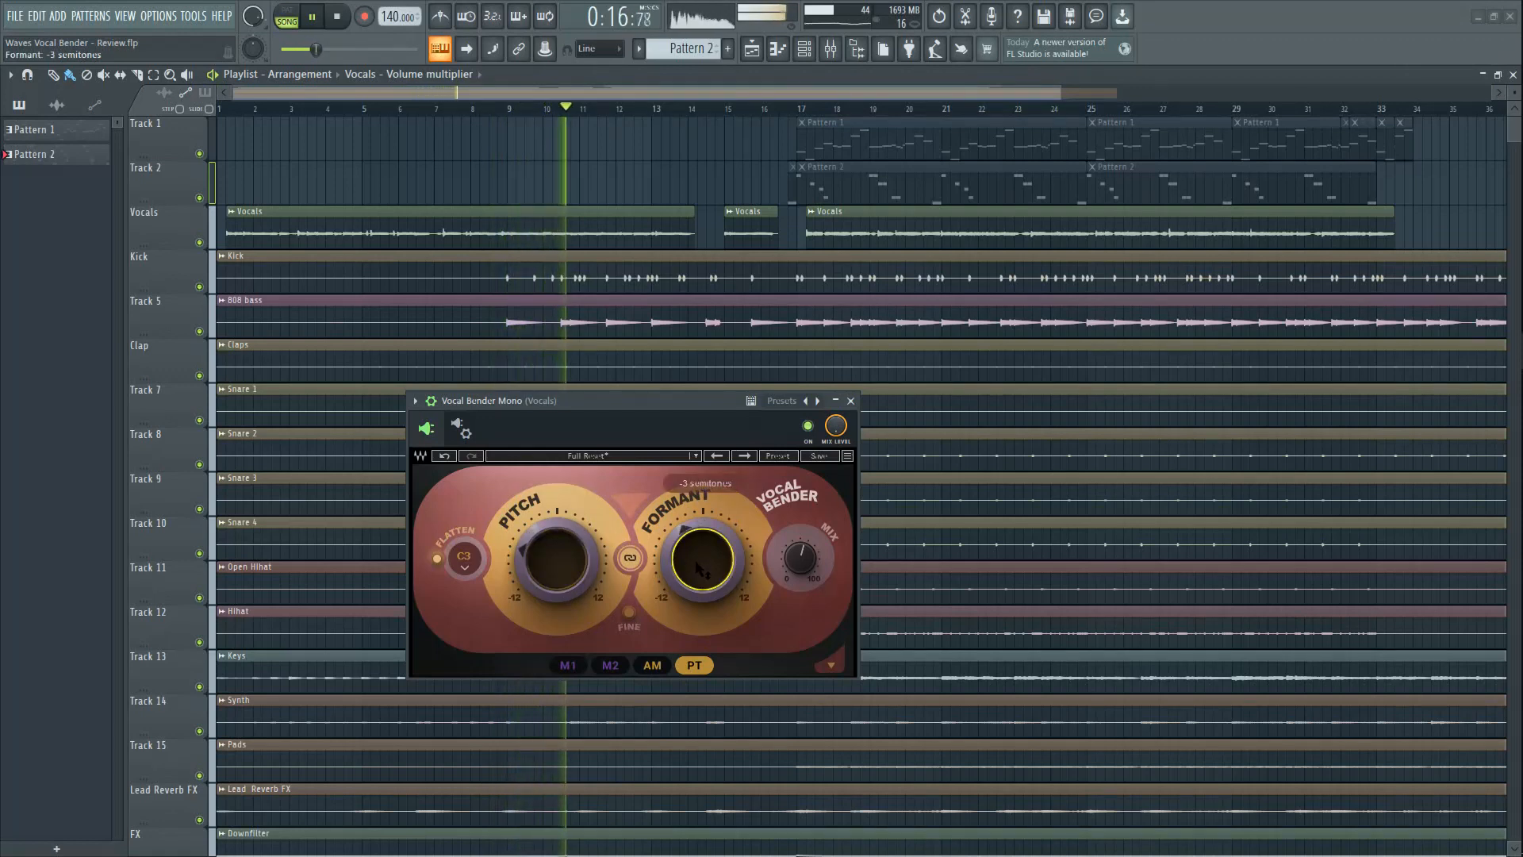
{"action": "left_click_drag", "start_coordinate": [801, 565], "coordinate": [801, 558]}
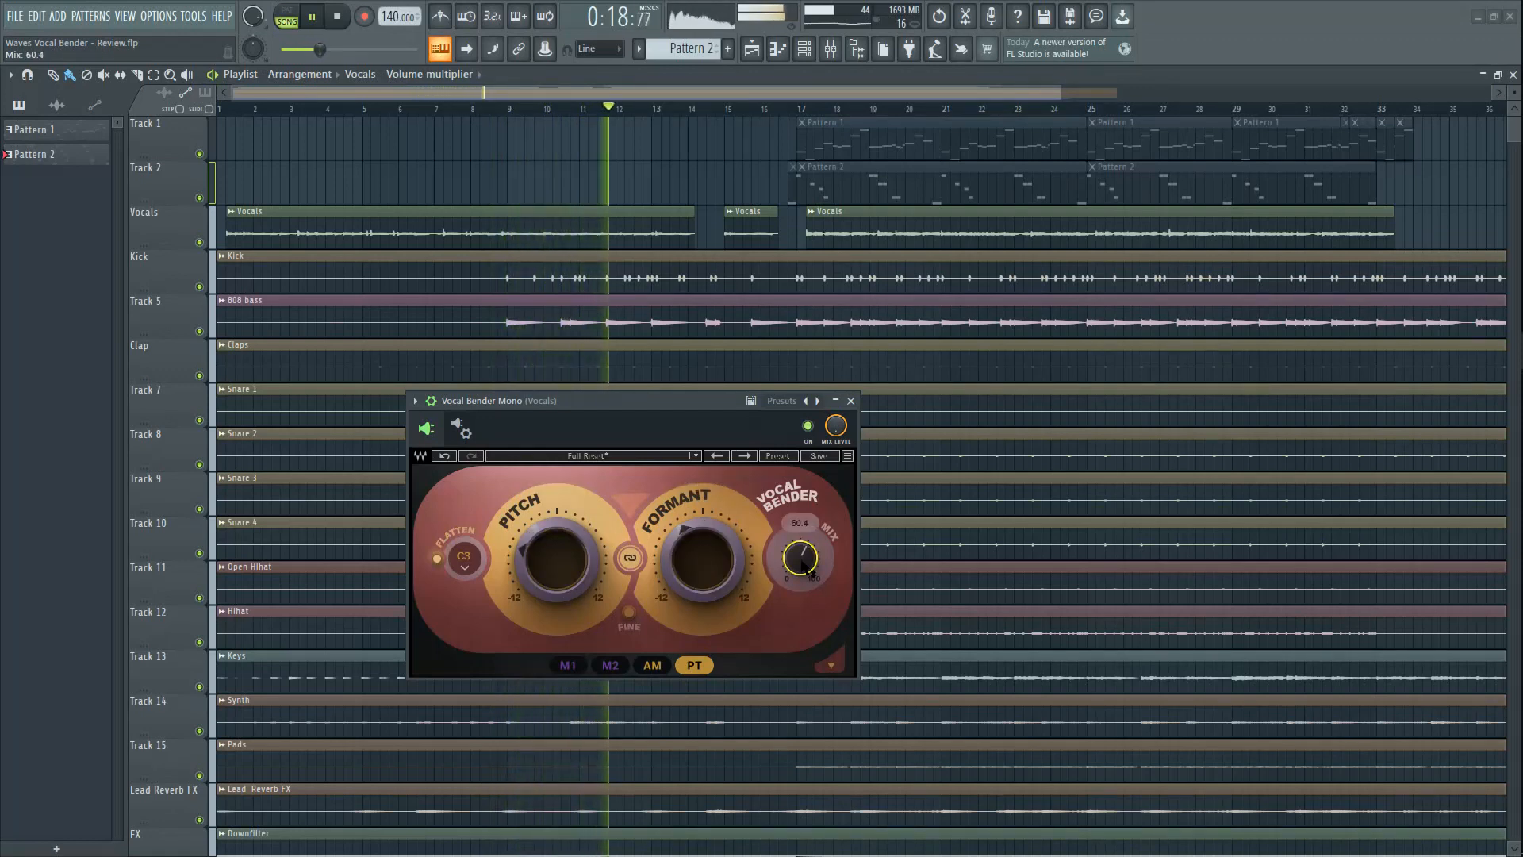
{"action": "left_click_drag", "start_coordinate": [702, 562], "coordinate": [702, 555]}
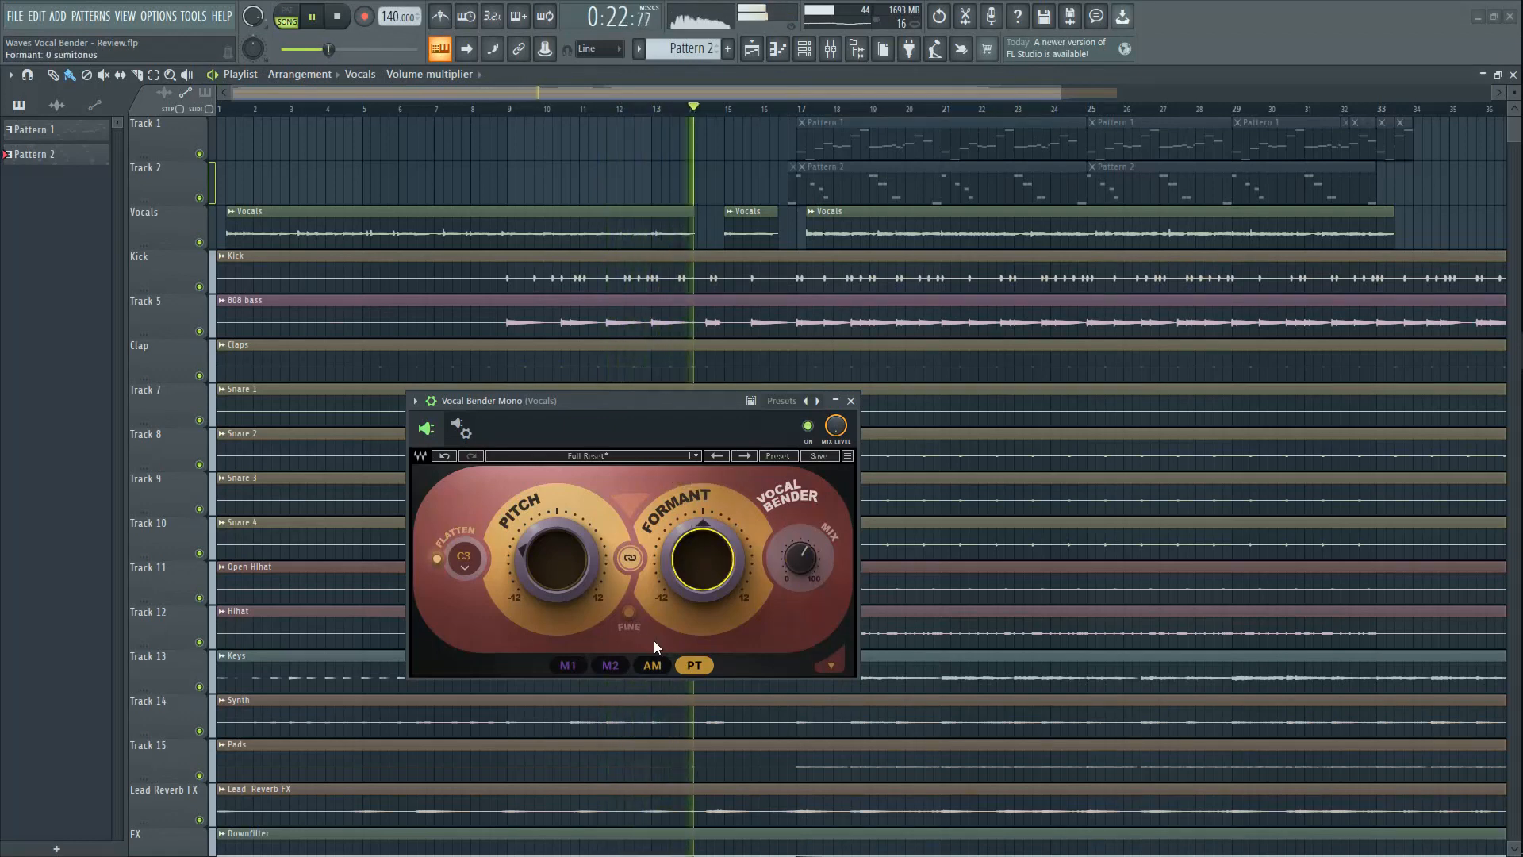
Change the flatten note to G3 while the song plays.
{"action": "left_click_drag", "start_coordinate": [469, 576], "coordinate": [468, 569]}
{"action": "left_click", "coordinate": [469, 569]}
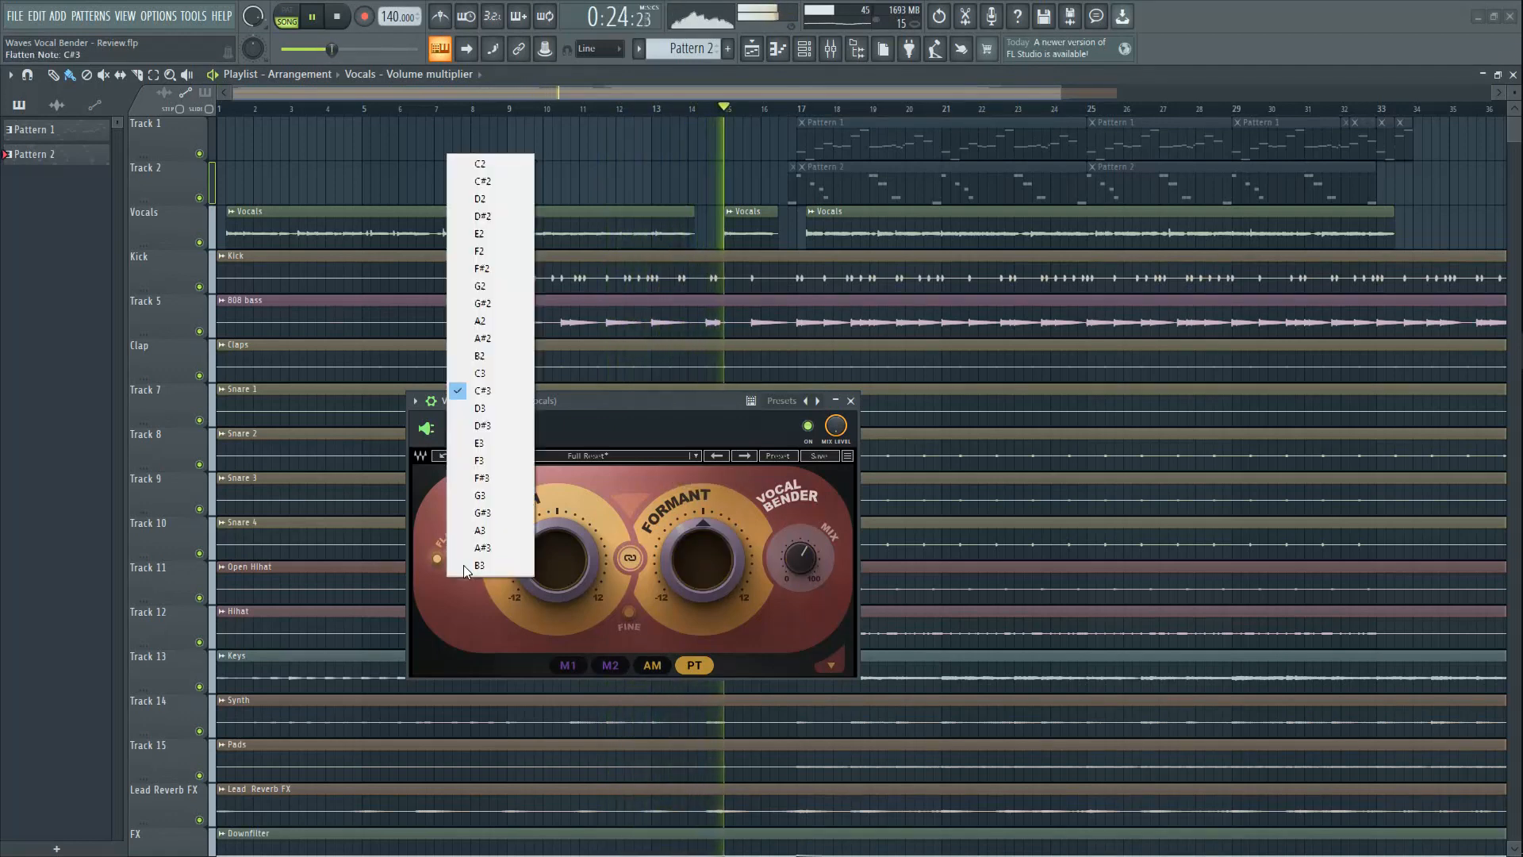
{"action": "left_click", "coordinate": [490, 522]}
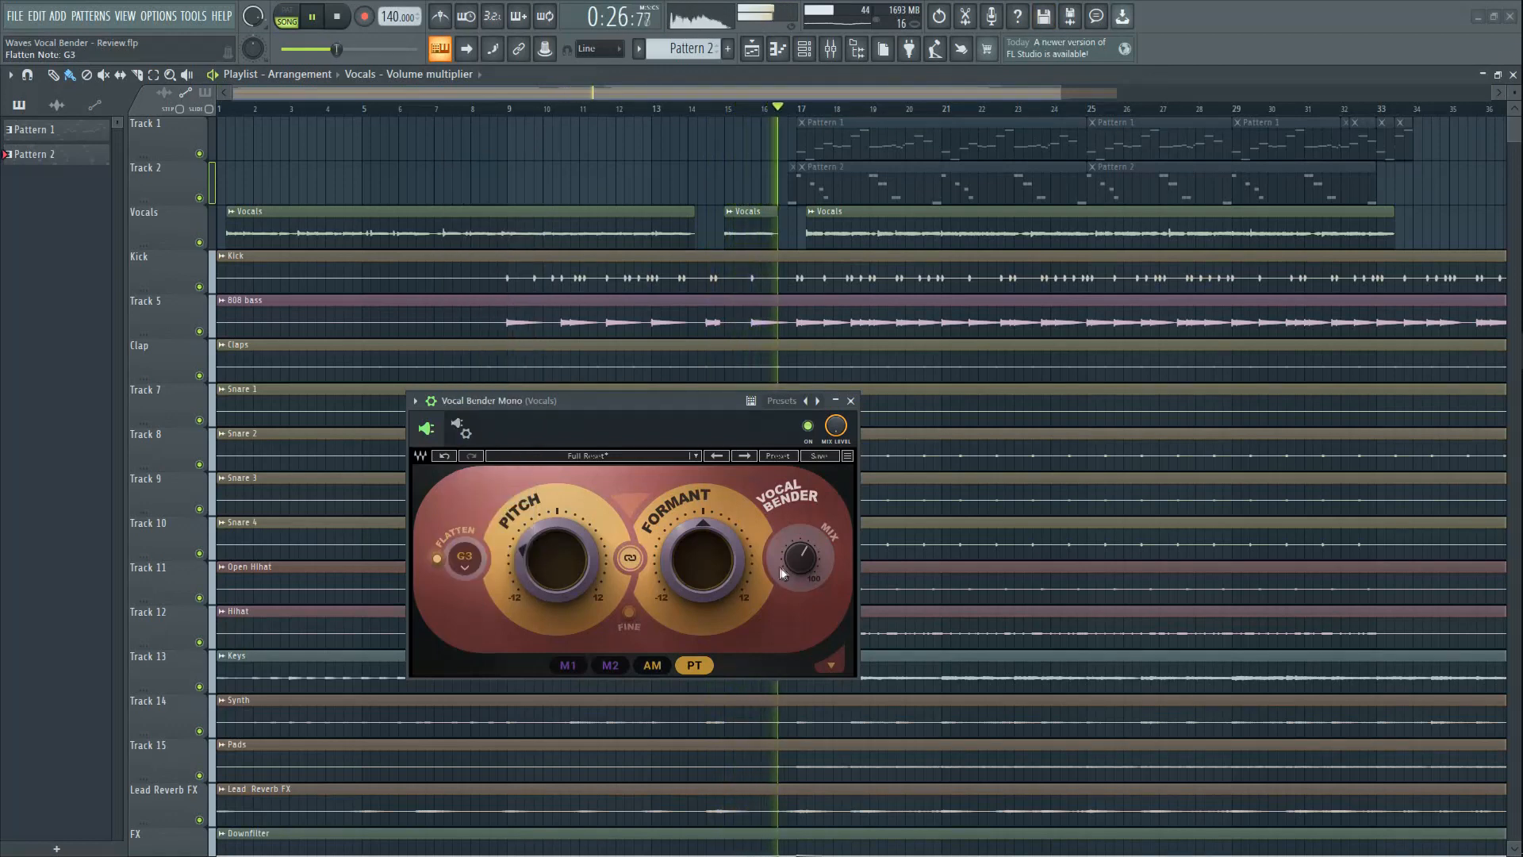
Try the mix at 100, reduce it to about halfway, and set the formant to 3 semitones.
{"action": "left_click_drag", "start_coordinate": [797, 566], "coordinate": [798, 548]}
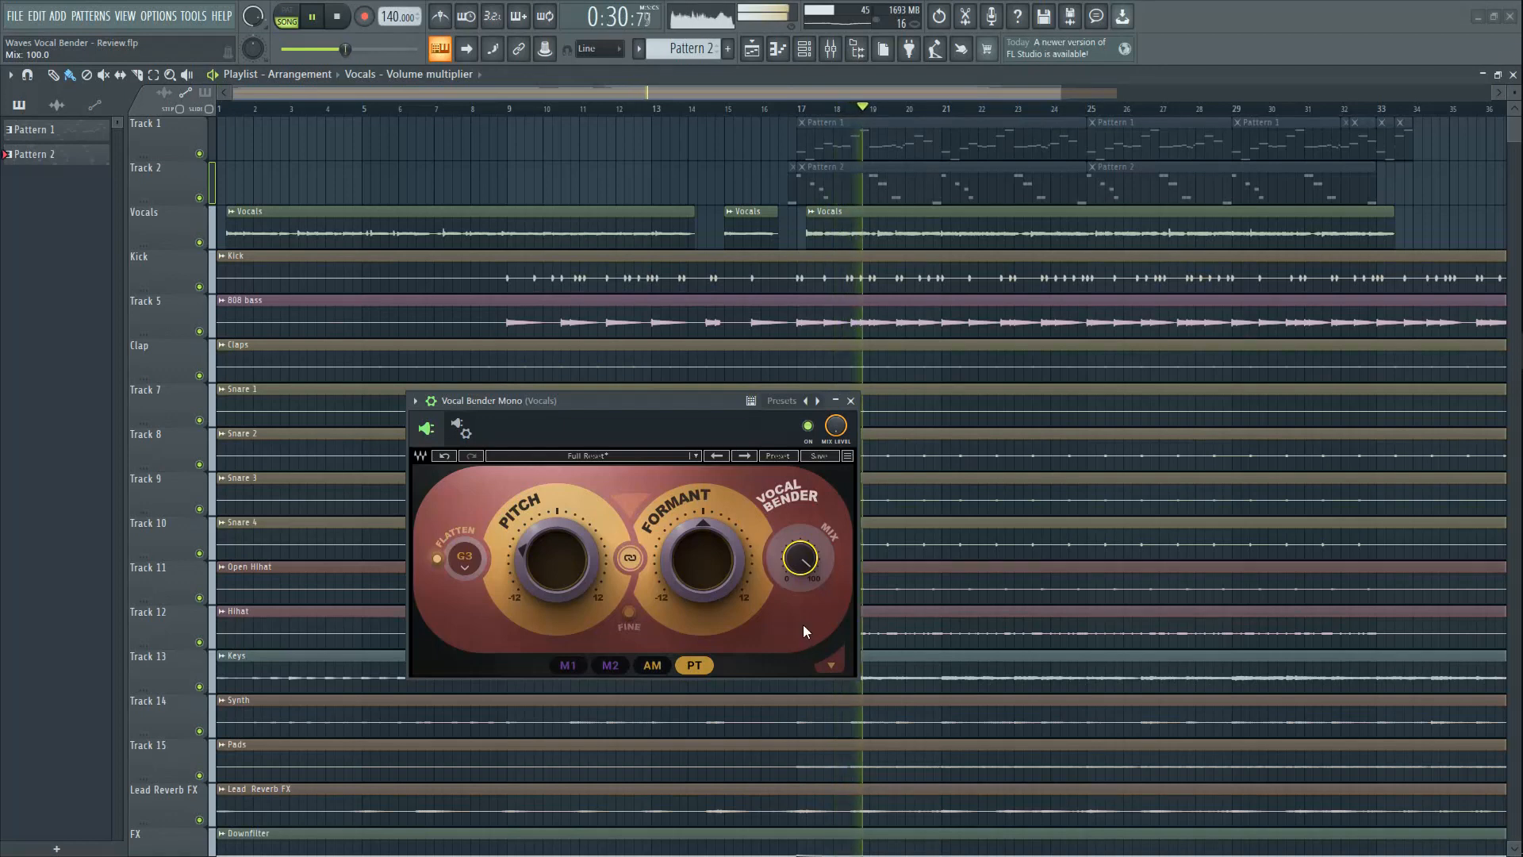
{"action": "left_click_drag", "start_coordinate": [799, 558], "coordinate": [800, 586]}
{"action": "left_click_drag", "start_coordinate": [704, 554], "coordinate": [704, 545]}
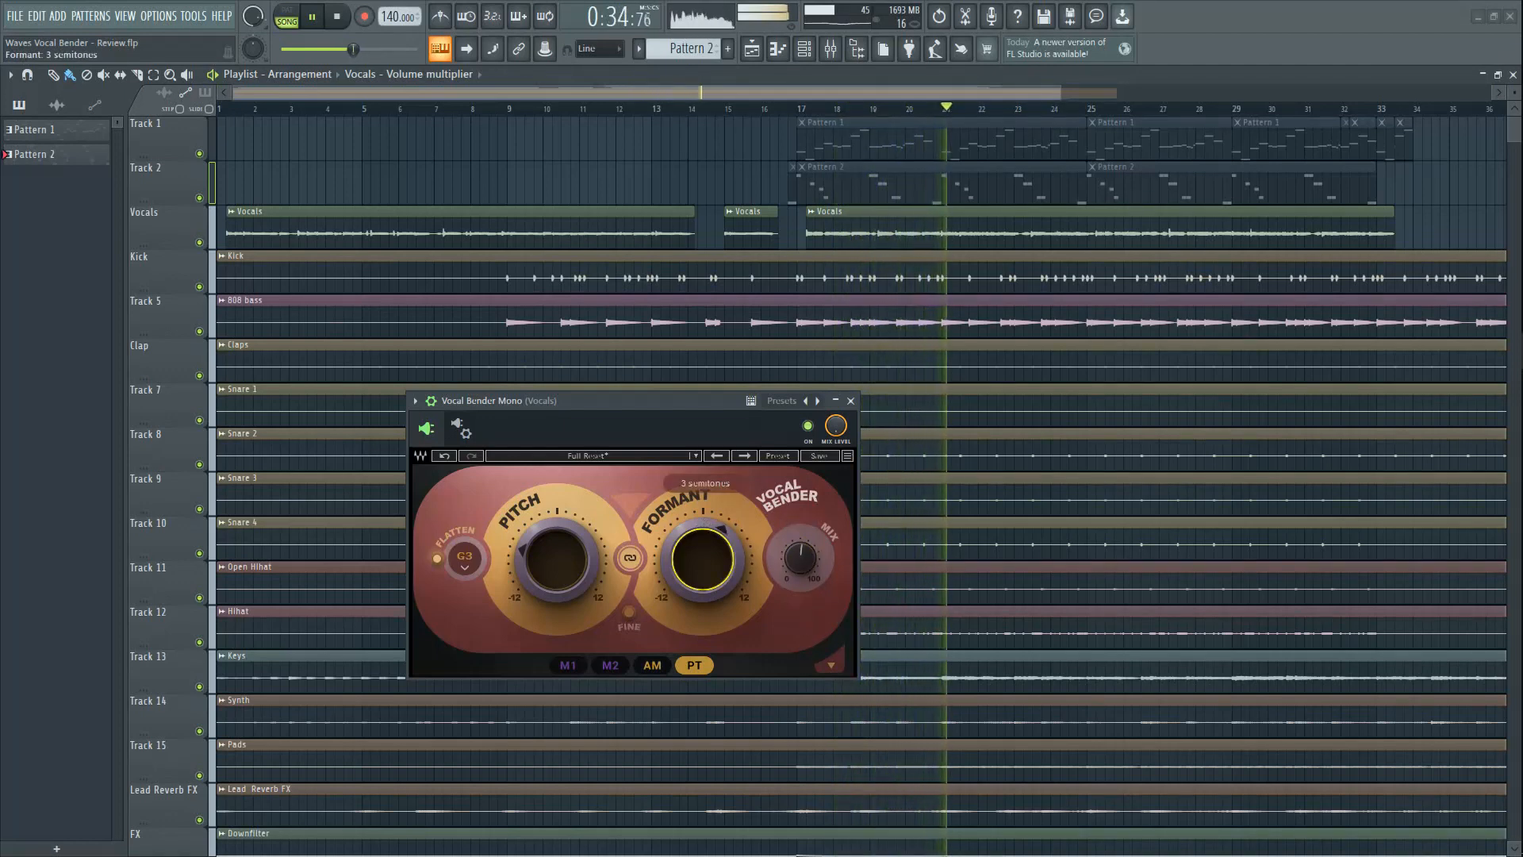
Set the pitch to -5 semitones and the mix to 37.9, and bypass Vocal Bender to compare.
{"action": "left_click_drag", "start_coordinate": [547, 583], "coordinate": [547, 574]}
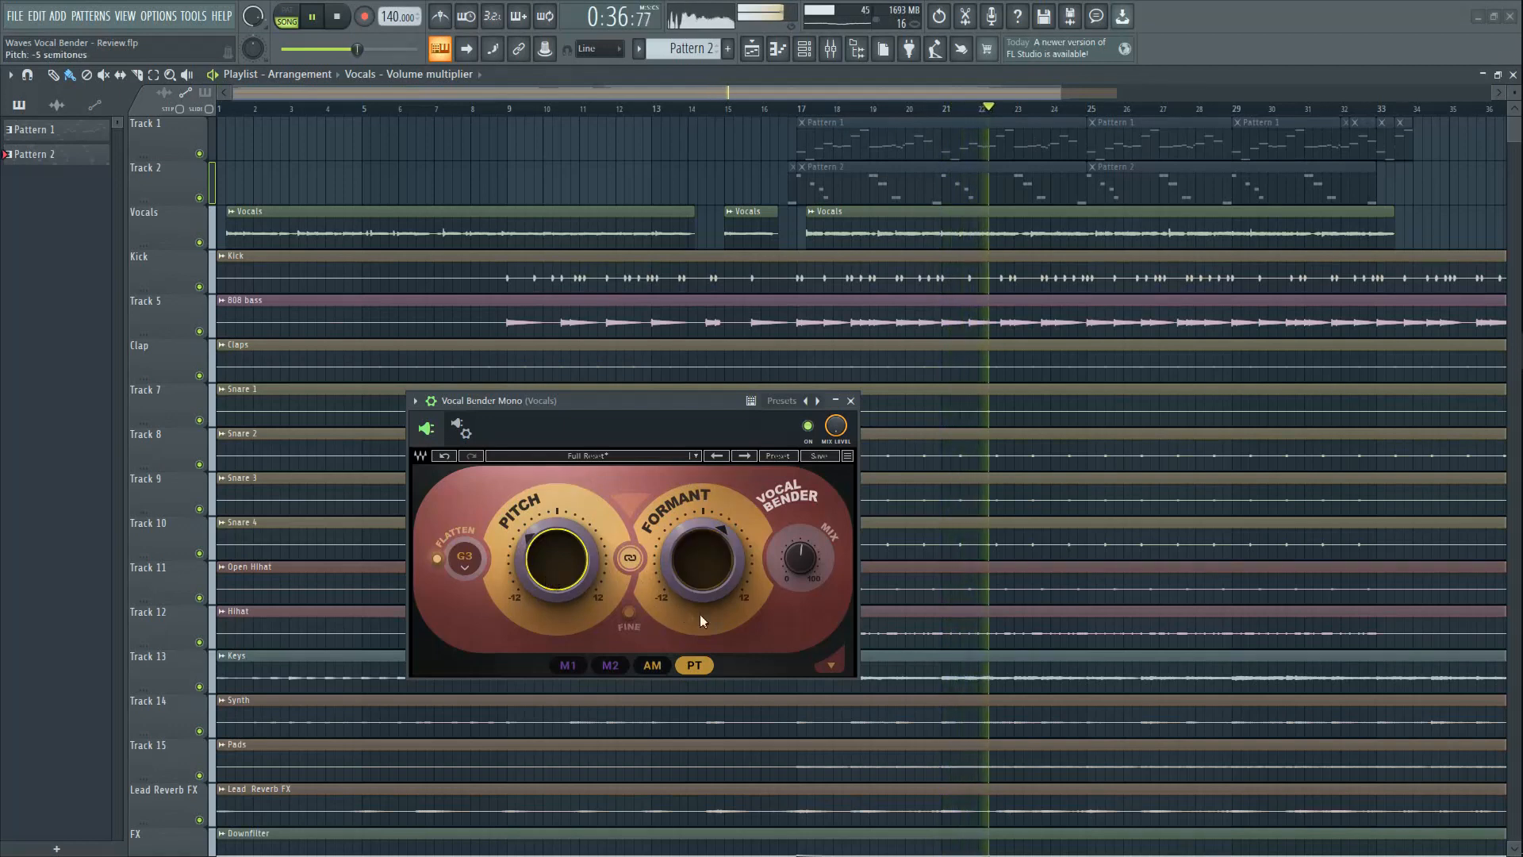
{"action": "left_click_drag", "start_coordinate": [800, 558], "coordinate": [800, 566]}
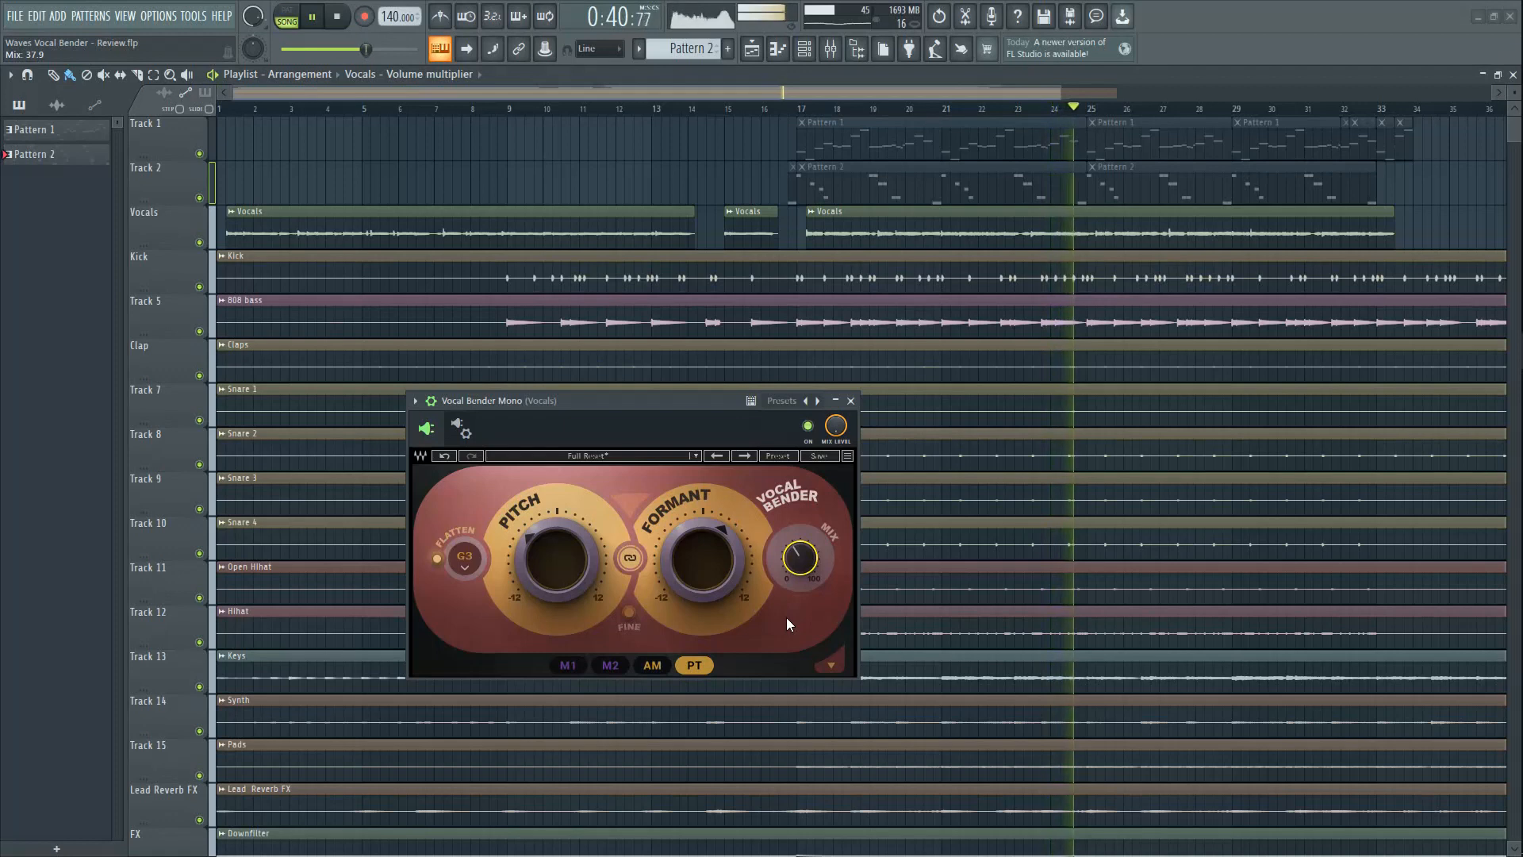
{"action": "left_click", "coordinate": [809, 427]}
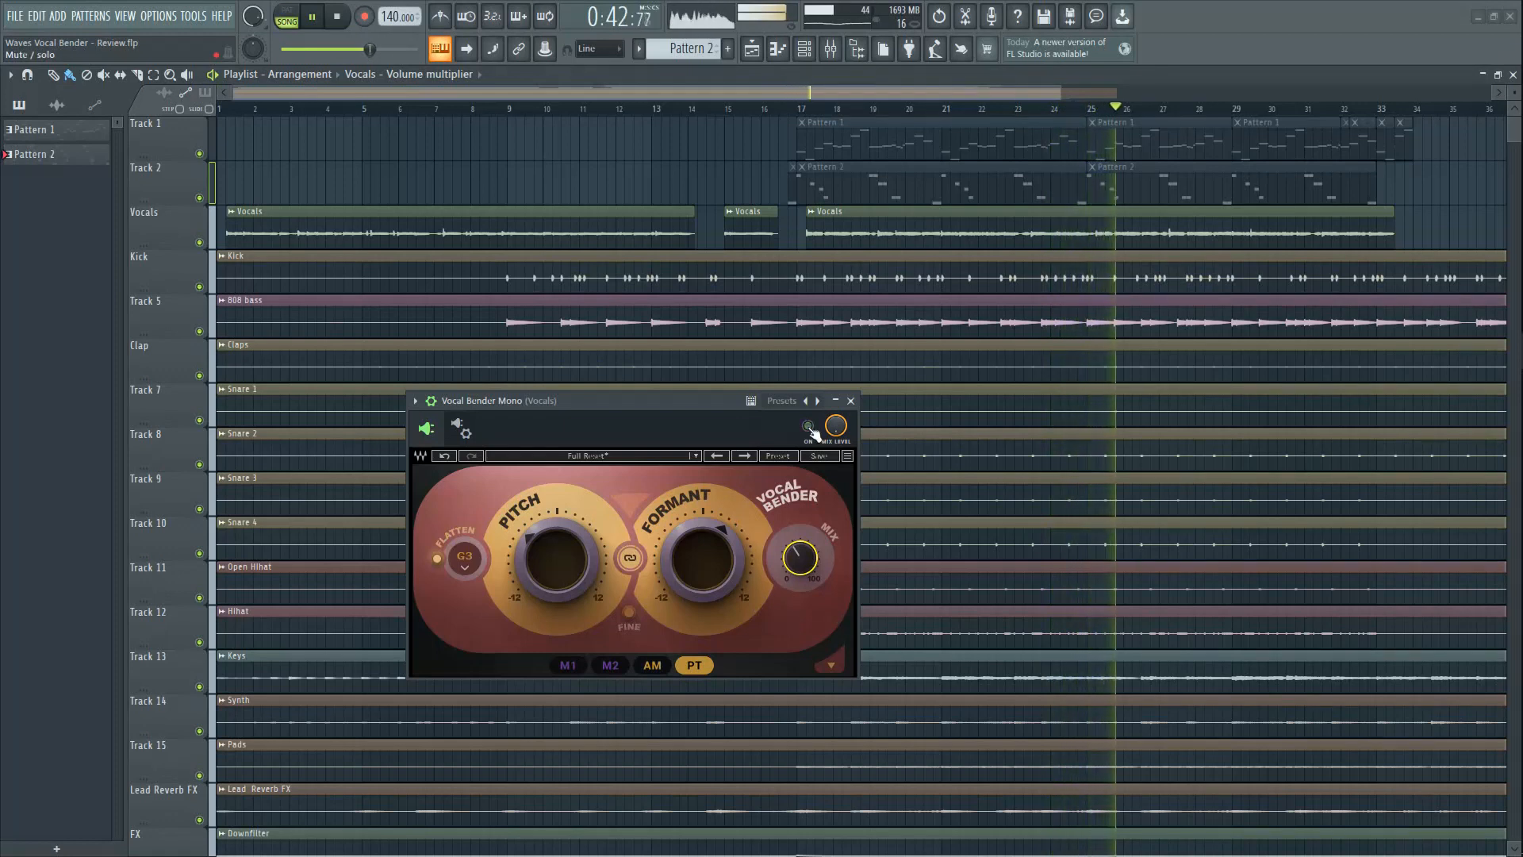
Re-enable Vocal Bender to compare the processed vocal during playback, and stop the song.
{"action": "left_click", "coordinate": [809, 426]}
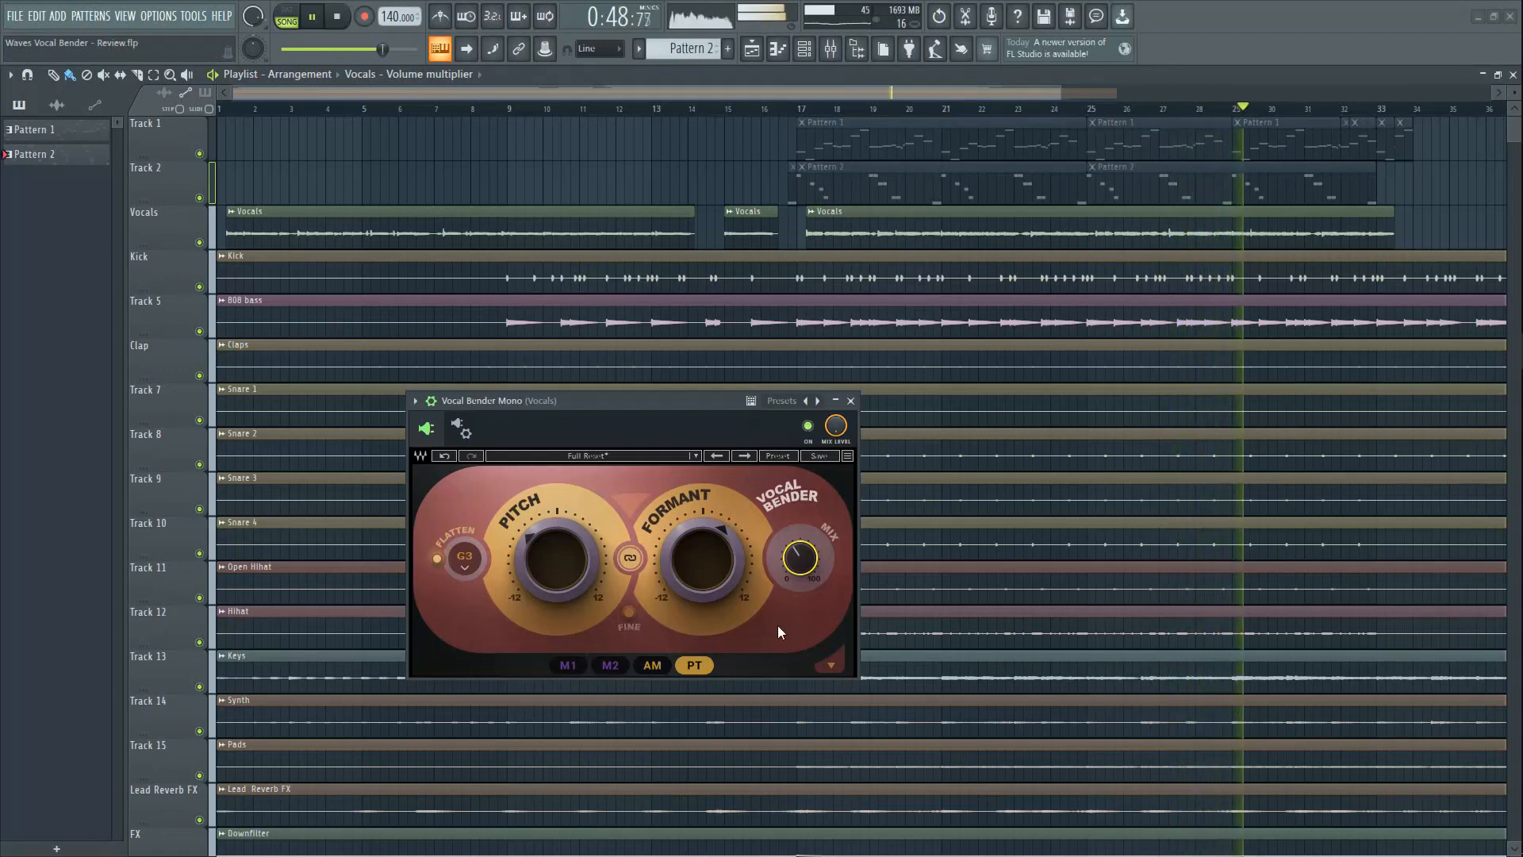
{"action": "key", "text": "space"}
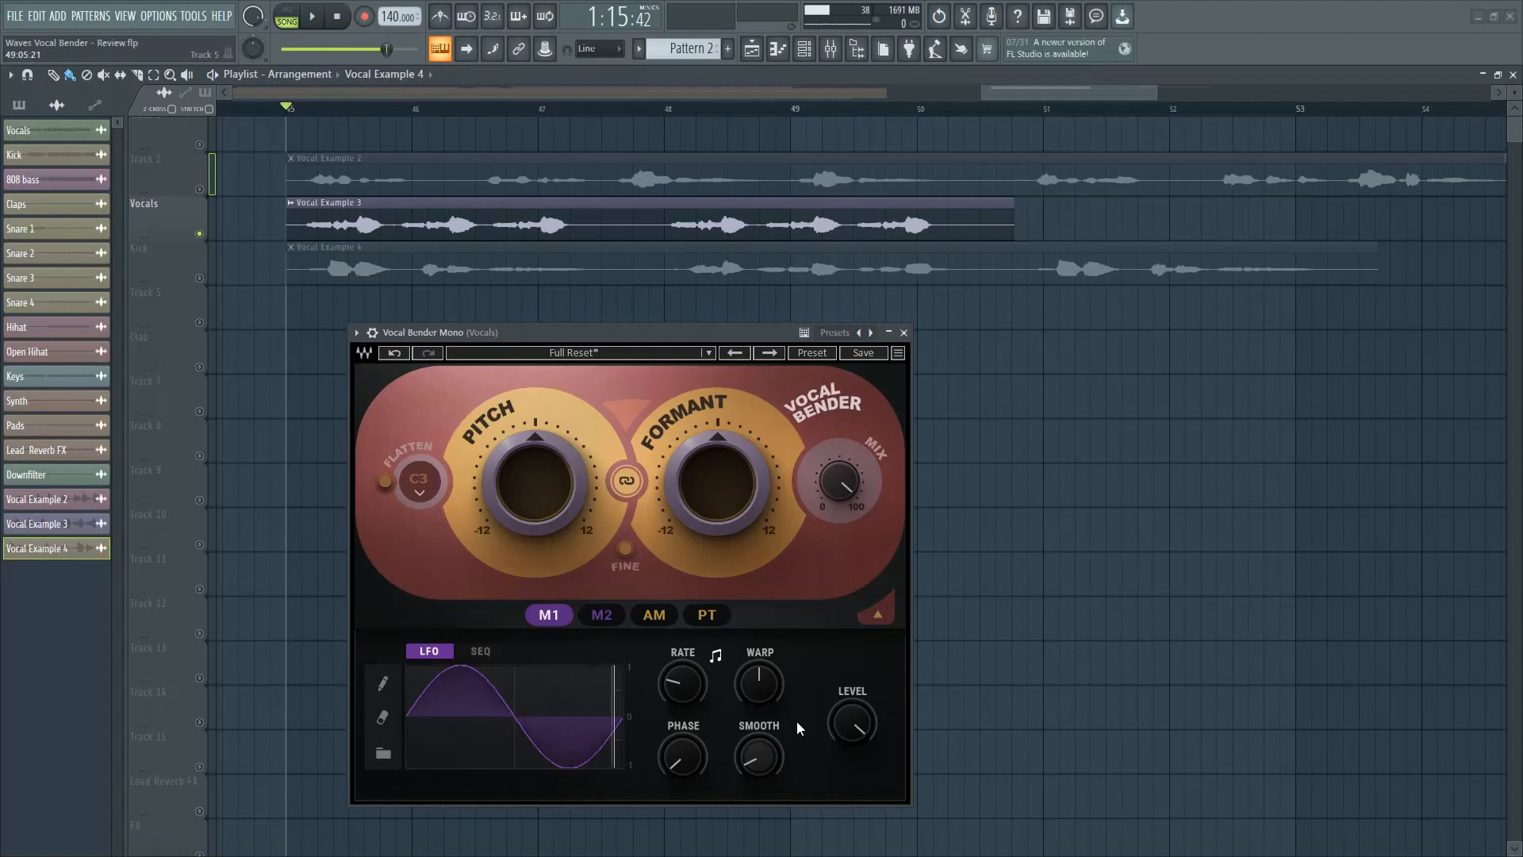
Look through the settings of the M1, M2, AM and PT modulators, returning to M1.
{"action": "left_click", "coordinate": [601, 615]}
{"action": "left_click", "coordinate": [654, 615]}
{"action": "left_click", "coordinate": [705, 618]}
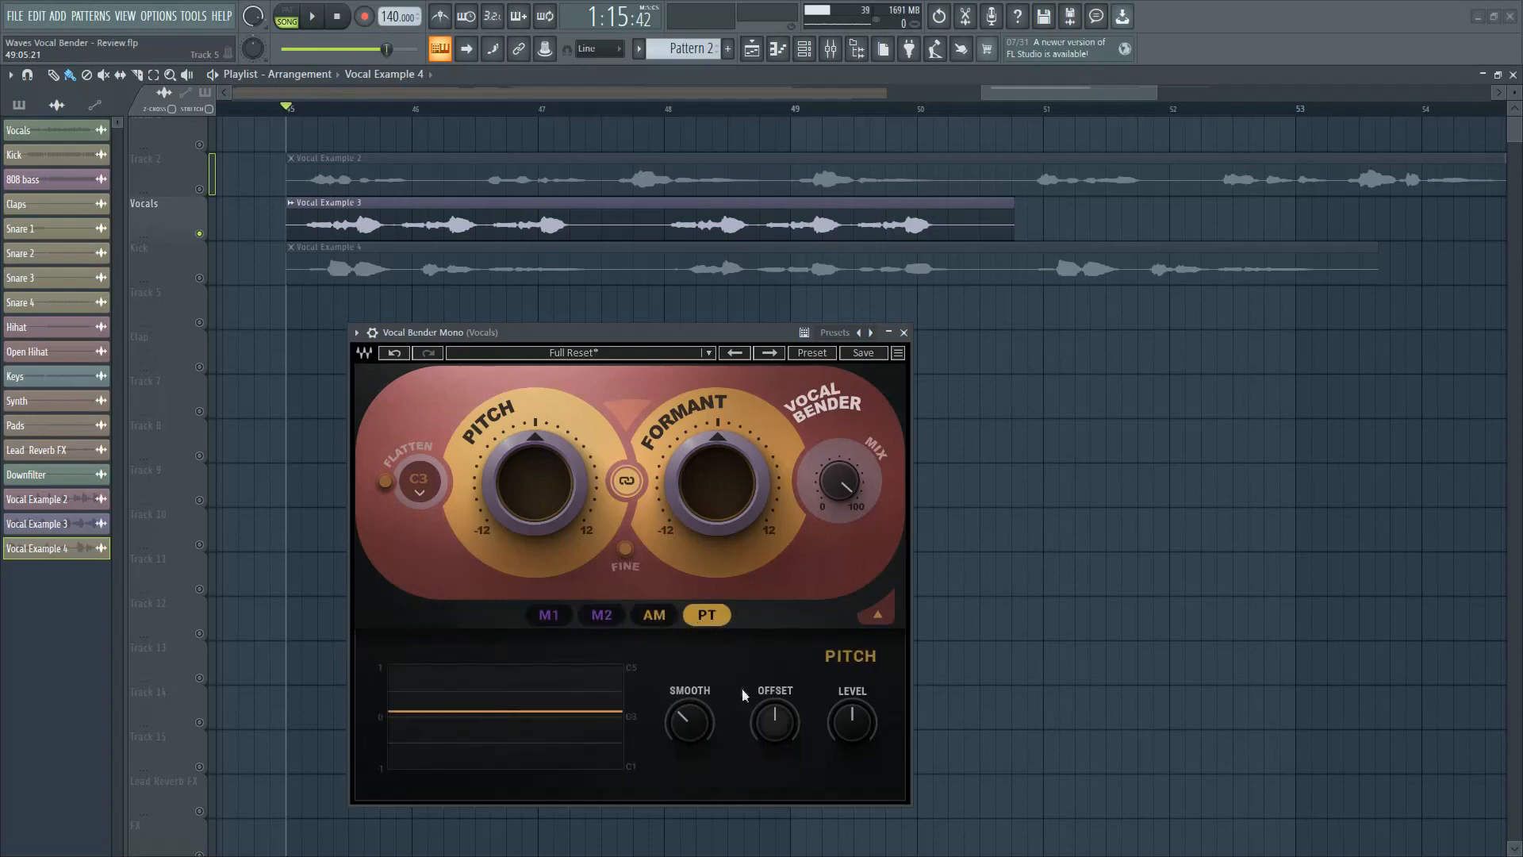
{"action": "left_click", "coordinate": [557, 613]}
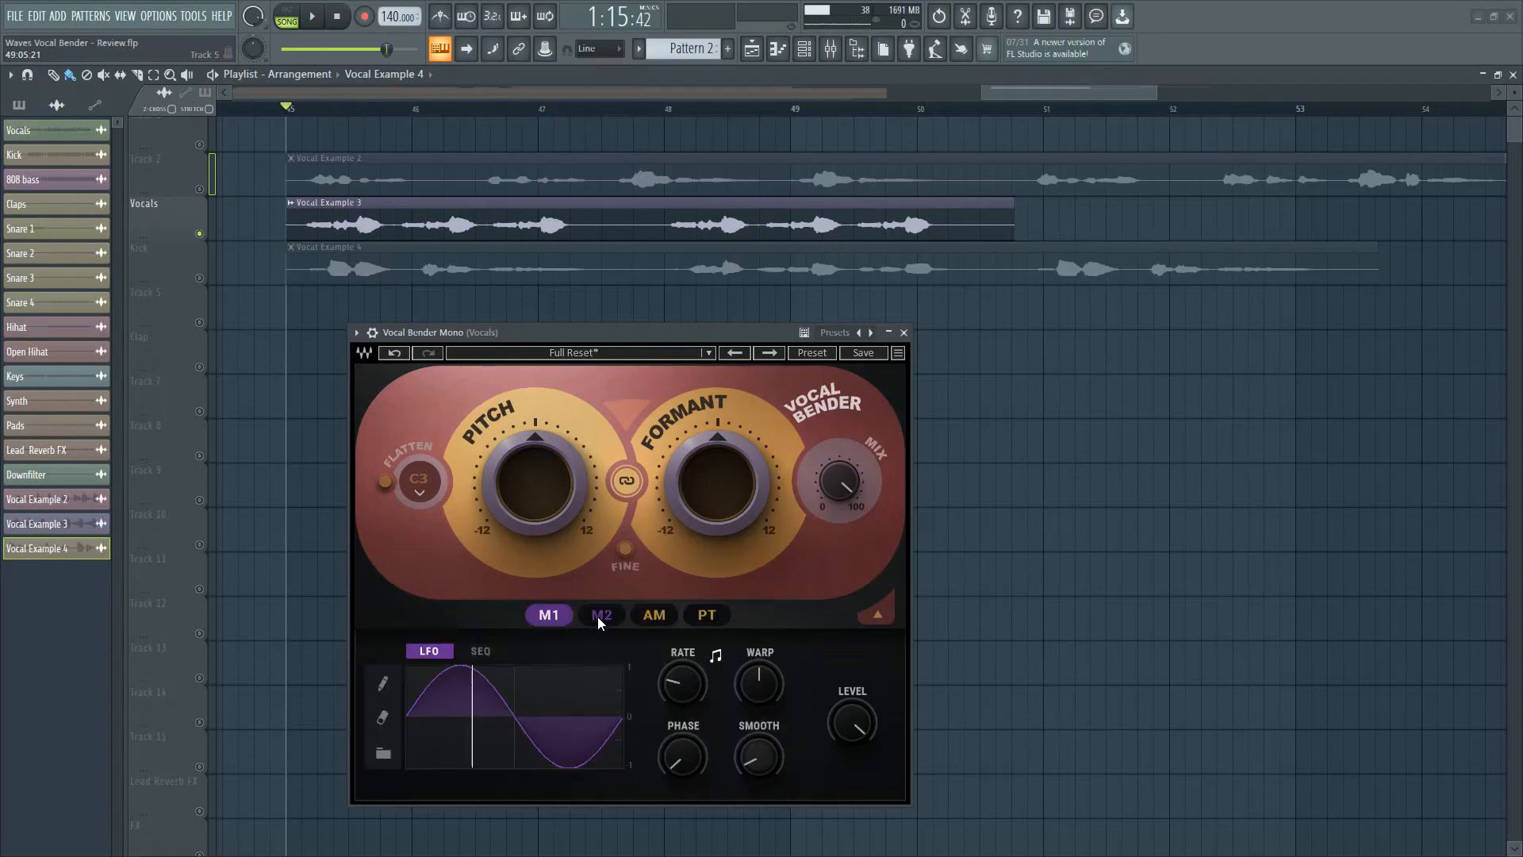
{"action": "left_click", "coordinate": [597, 616]}
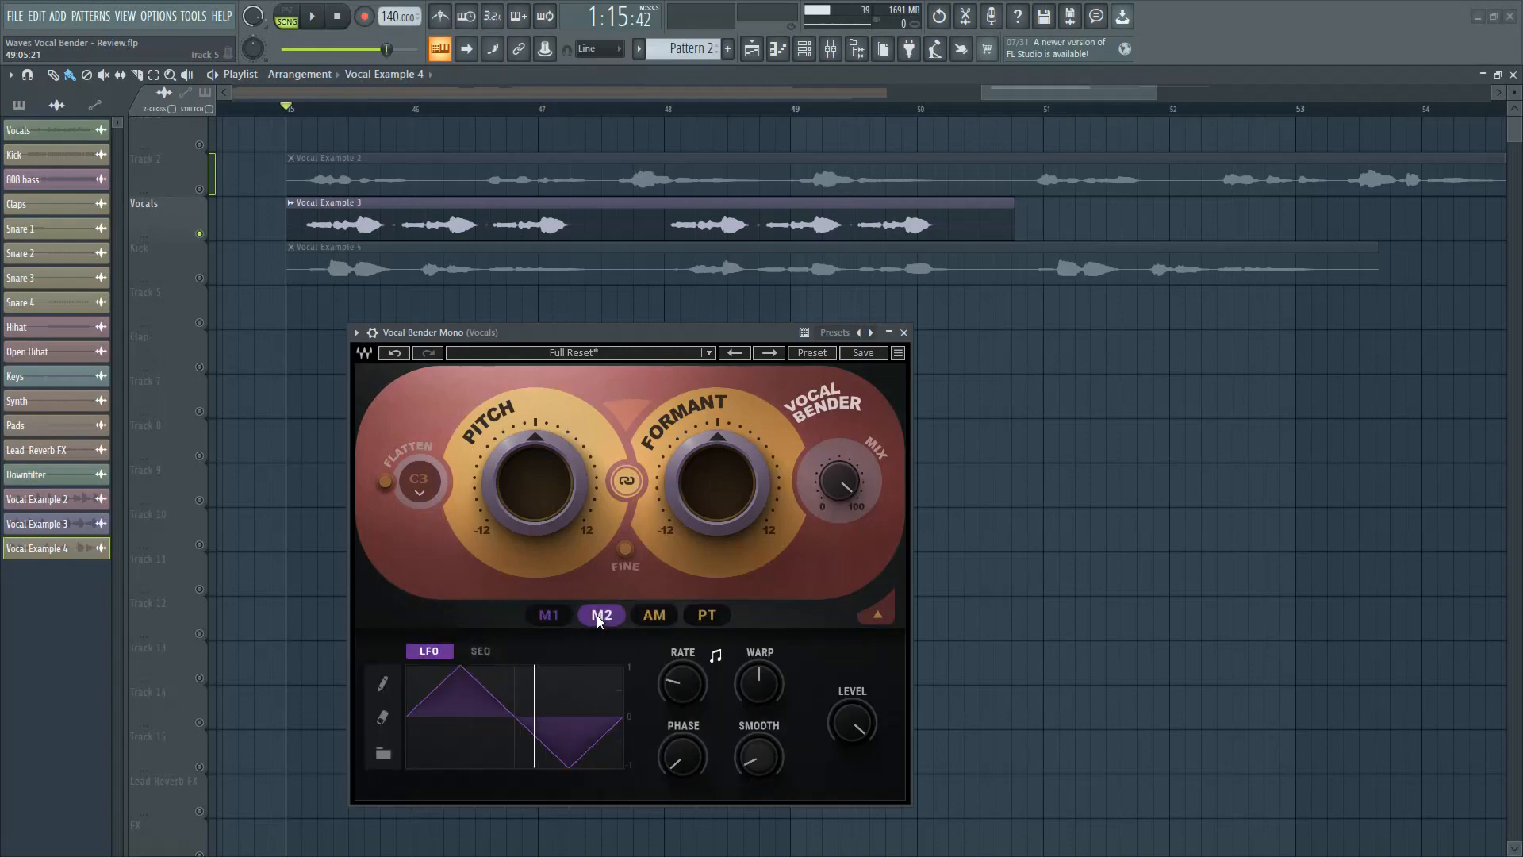
{"action": "left_click", "coordinate": [652, 616]}
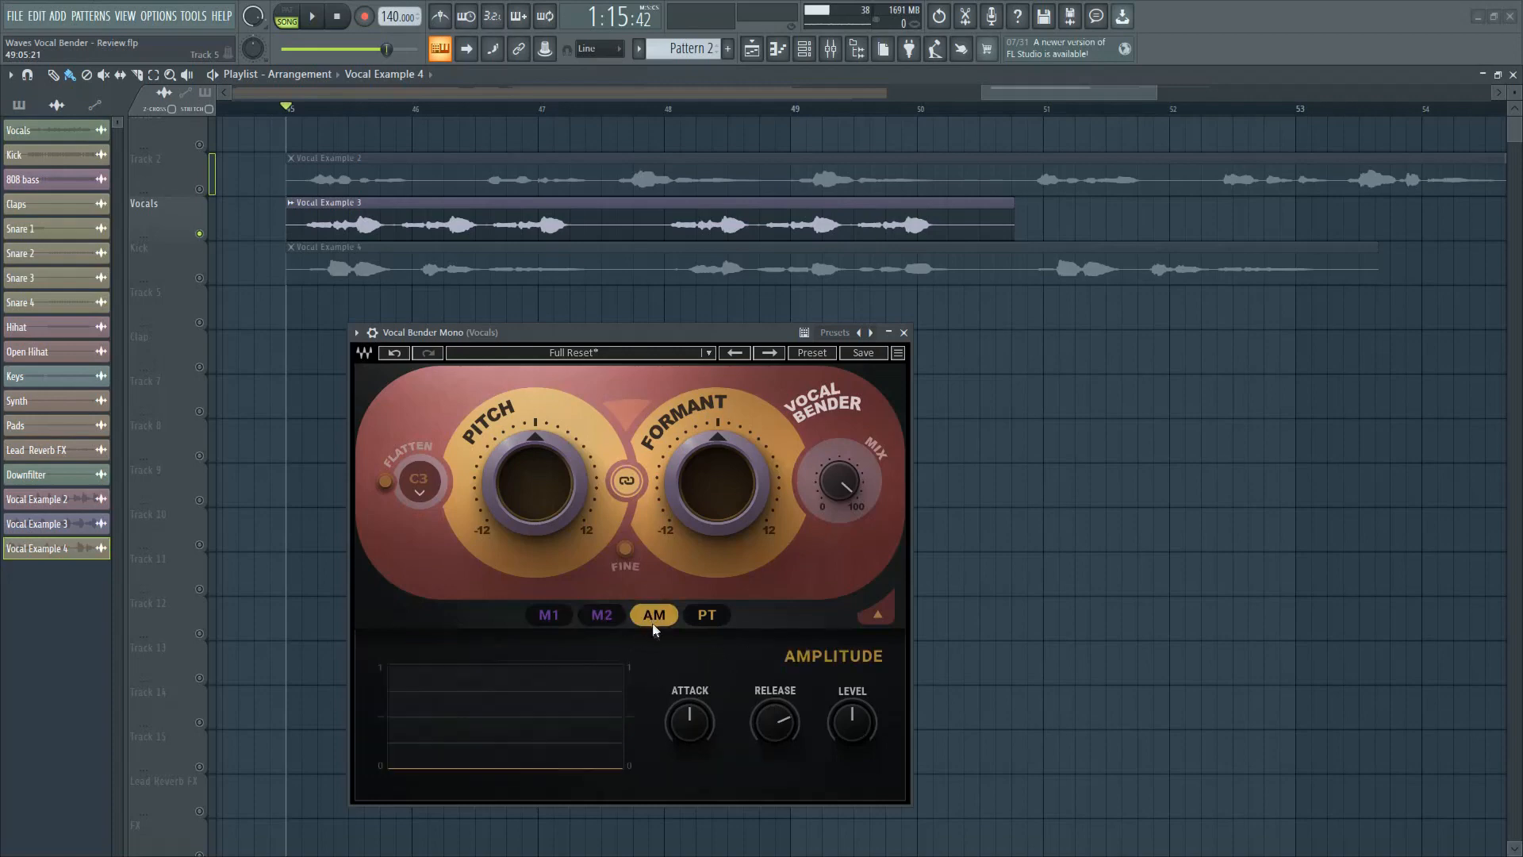
{"action": "left_click", "coordinate": [700, 618]}
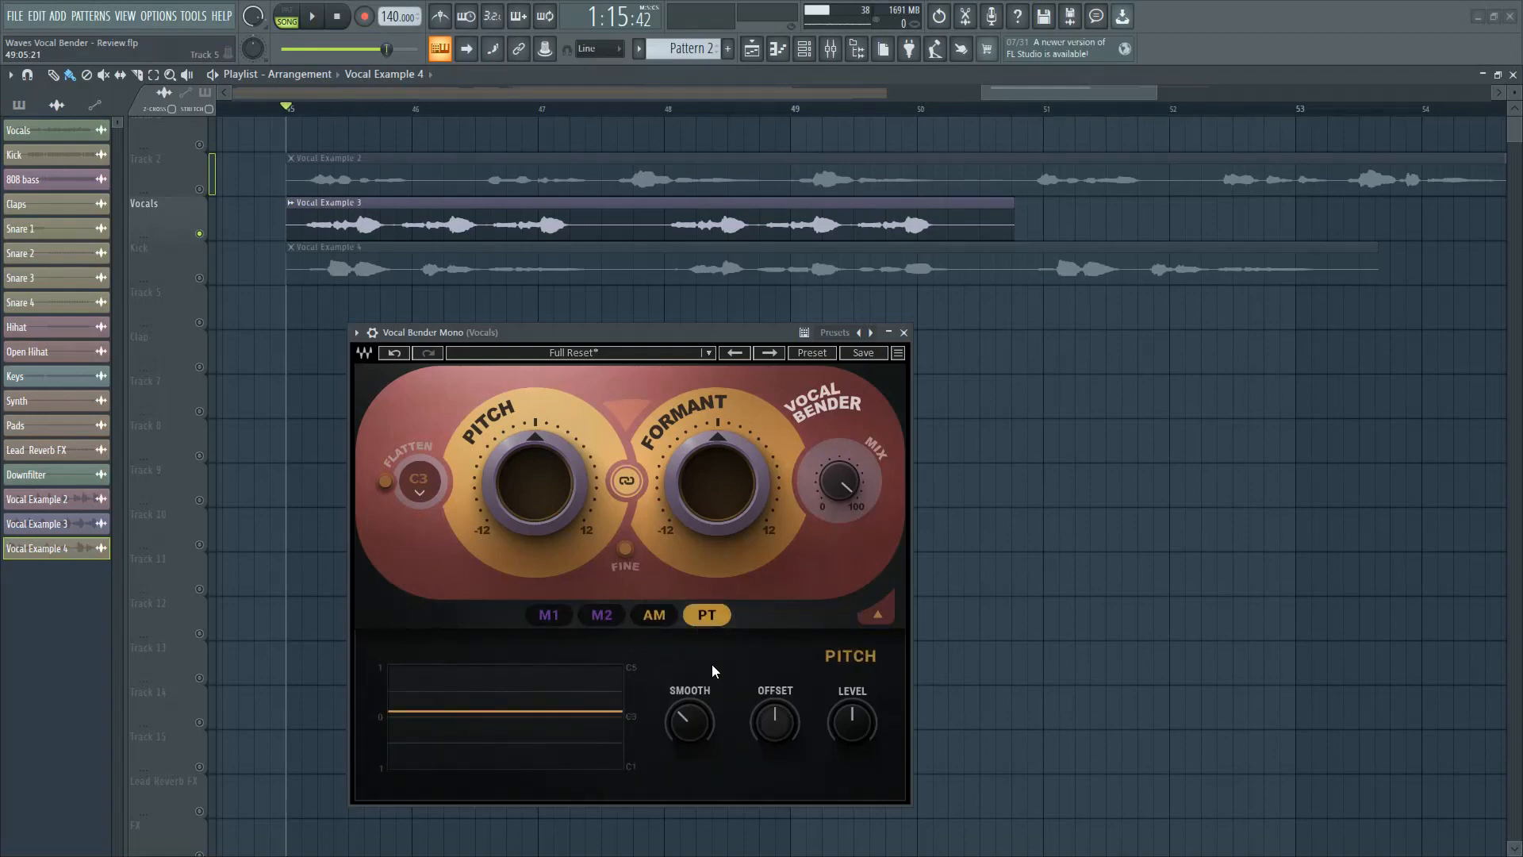
{"action": "left_click", "coordinate": [546, 617]}
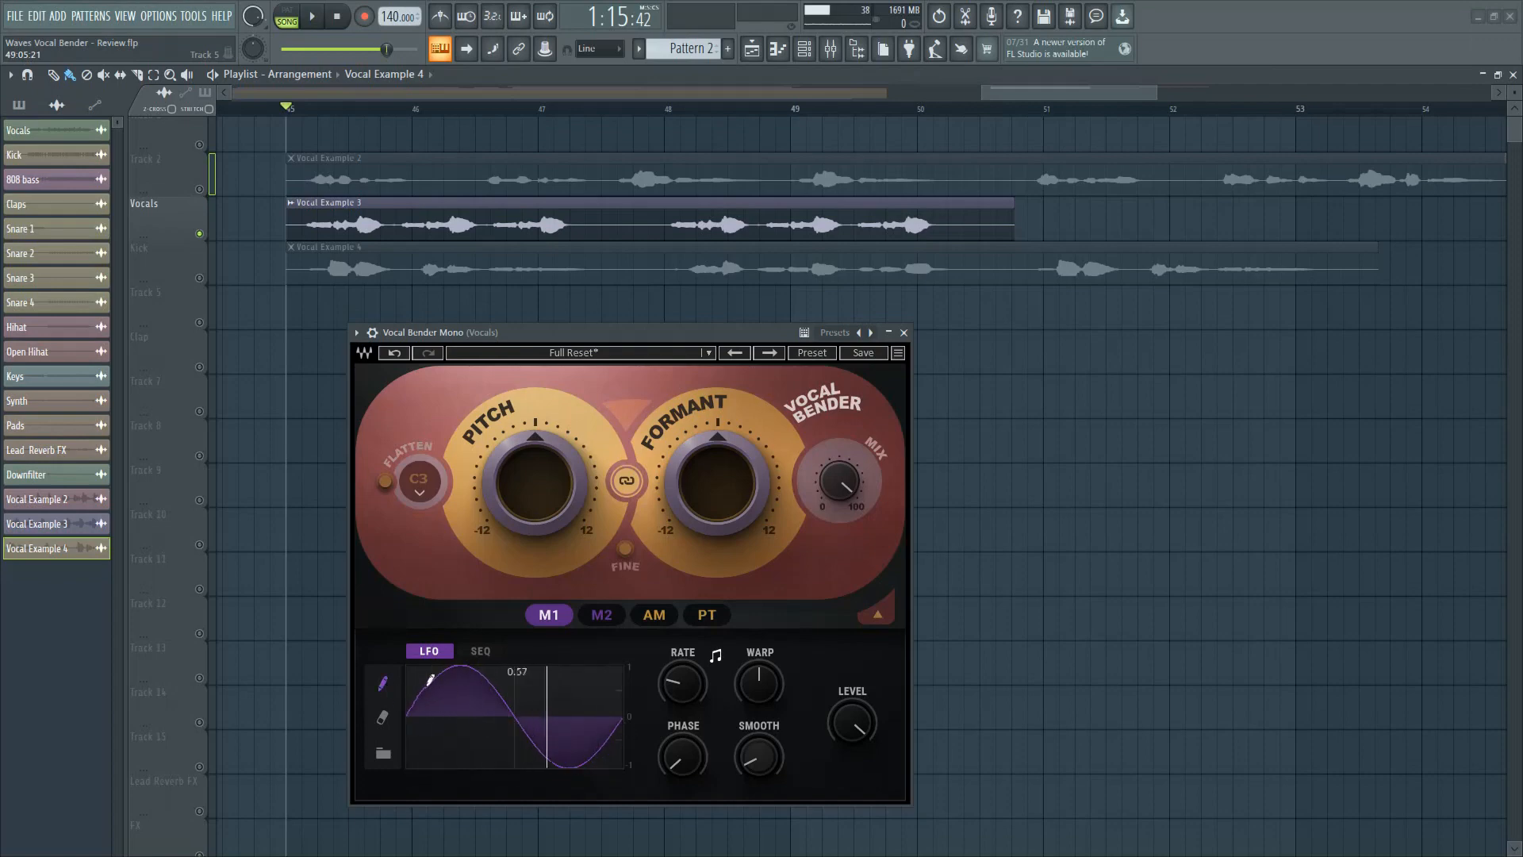
Draw a freehand waveform for the M1 LFO, clear it, and draw another one.
{"action": "mouse_move", "coordinate": [504, 700]}
{"action": "left_mouse_down"}
{"action": "mouse_move", "coordinate": [543, 754]}
{"action": "mouse_move", "coordinate": [572, 660]}
{"action": "left_mouse_up"}
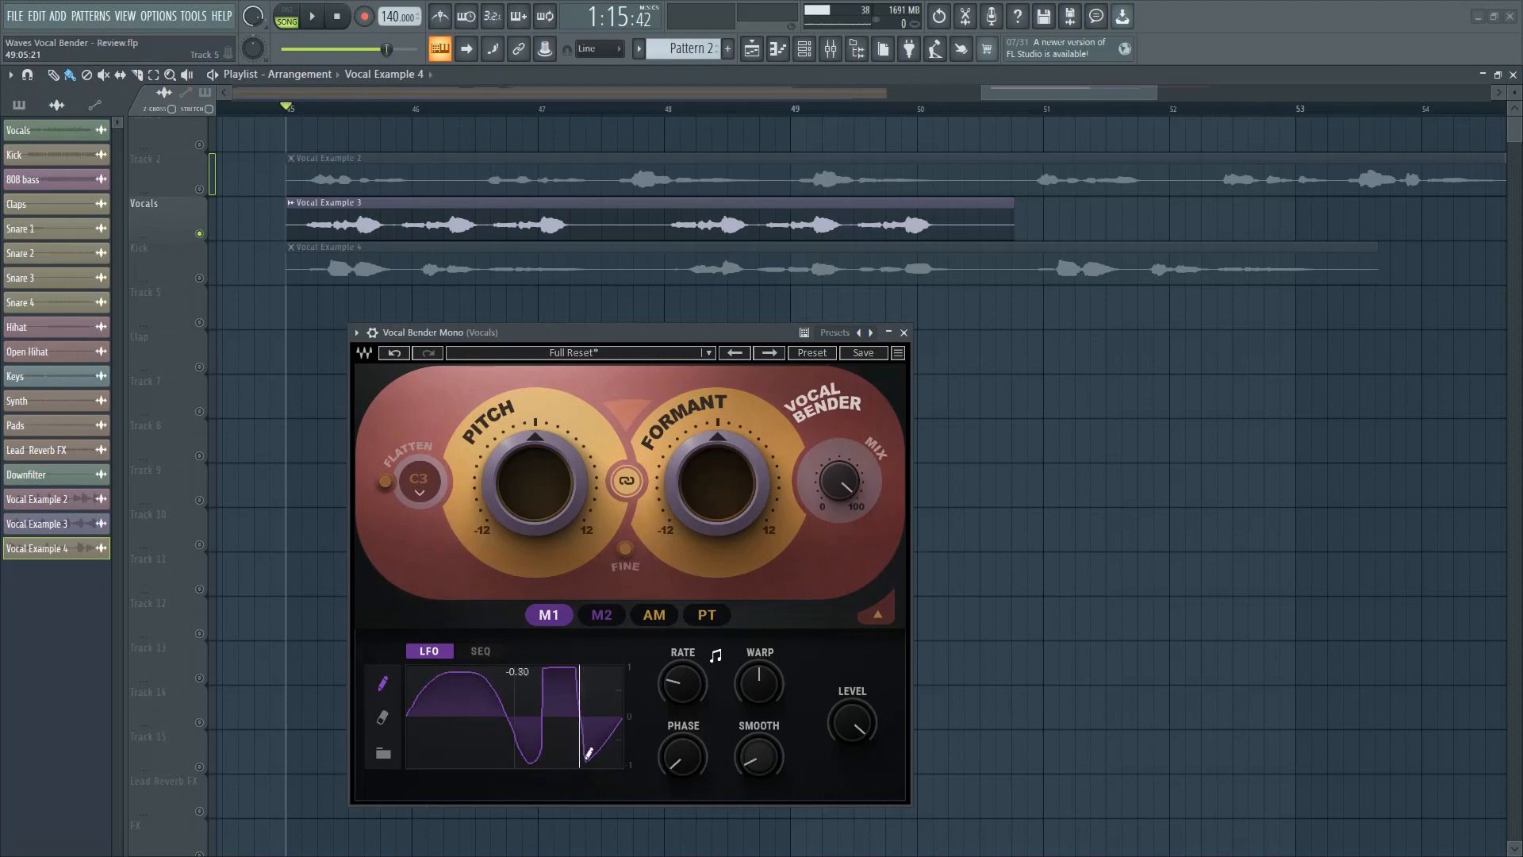
{"action": "left_click", "coordinate": [382, 717]}
{"action": "left_click", "coordinate": [383, 687]}
{"action": "mouse_move", "coordinate": [407, 717]}
{"action": "left_mouse_down"}
{"action": "mouse_move", "coordinate": [455, 655]}
{"action": "mouse_move", "coordinate": [546, 758]}
{"action": "mouse_move", "coordinate": [588, 664]}
{"action": "left_mouse_up"}
Try several preset waveforms for the M1 LFO from its shape library, ending on the rising ramp.
{"action": "left_click", "coordinate": [383, 753]}
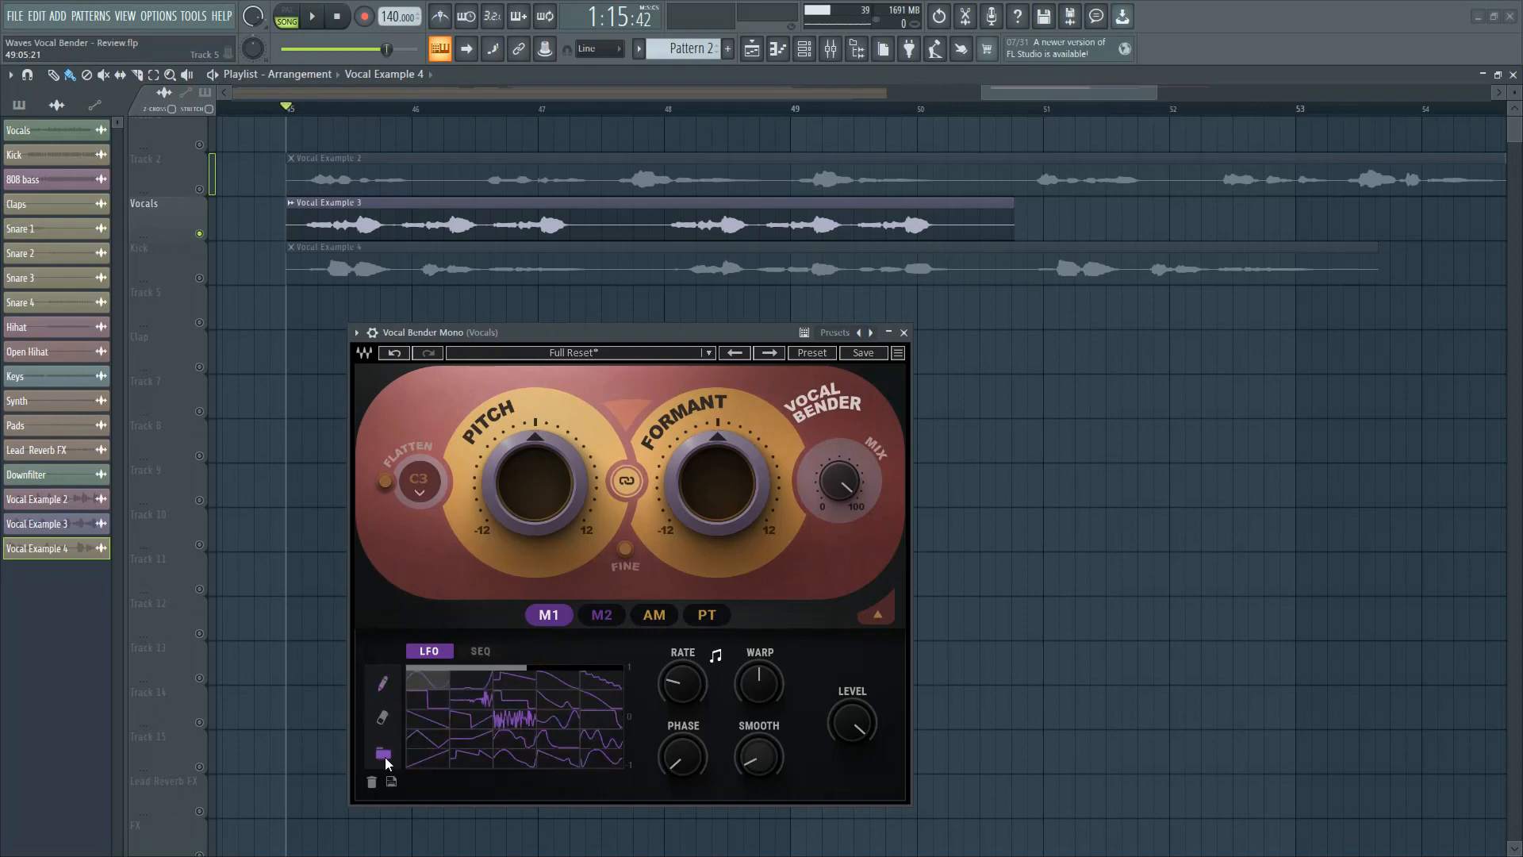
{"action": "left_click", "coordinate": [430, 701]}
{"action": "left_click", "coordinate": [383, 753]}
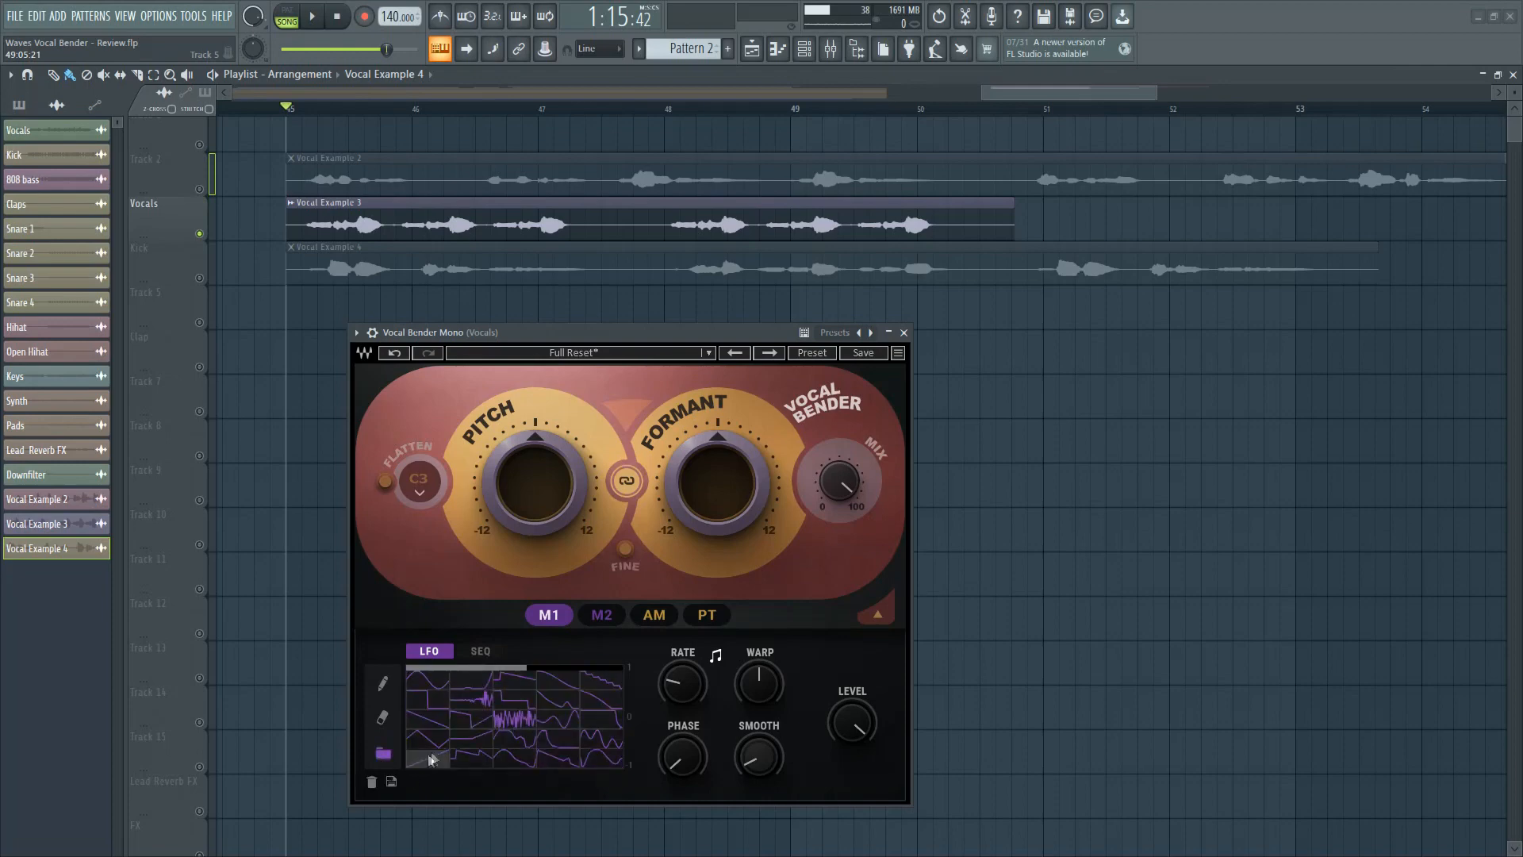
{"action": "left_click", "coordinate": [425, 719]}
{"action": "left_click", "coordinate": [378, 757]}
{"action": "left_click", "coordinate": [419, 761]}
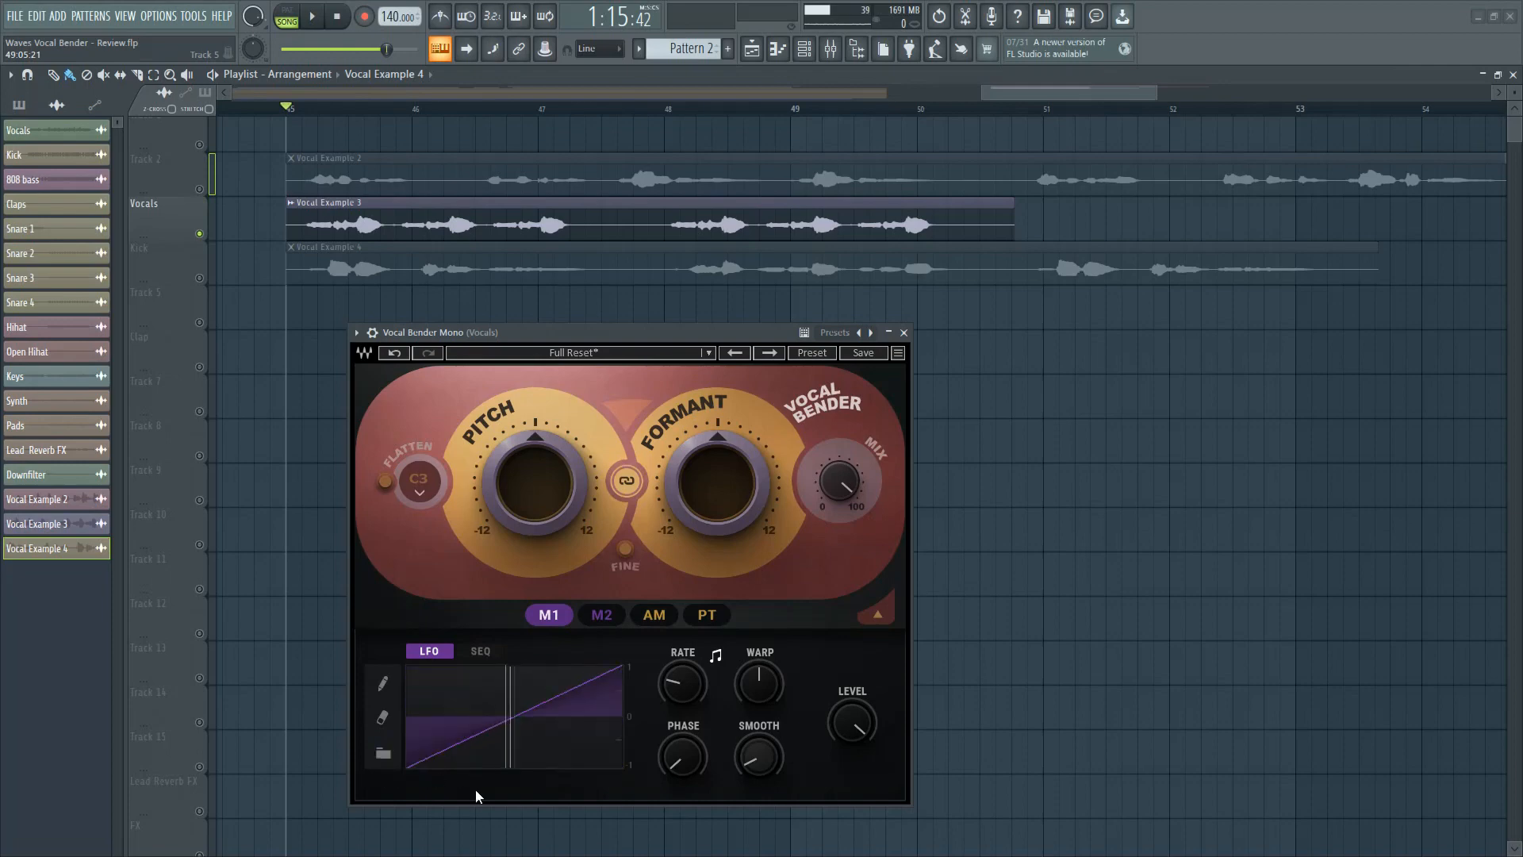
Restore the M1 LFO to the preset sine waveform.
{"action": "left_click", "coordinate": [384, 681]}
{"action": "left_click", "coordinate": [378, 720]}
{"action": "left_click", "coordinate": [384, 753]}
{"action": "left_click", "coordinate": [430, 684]}
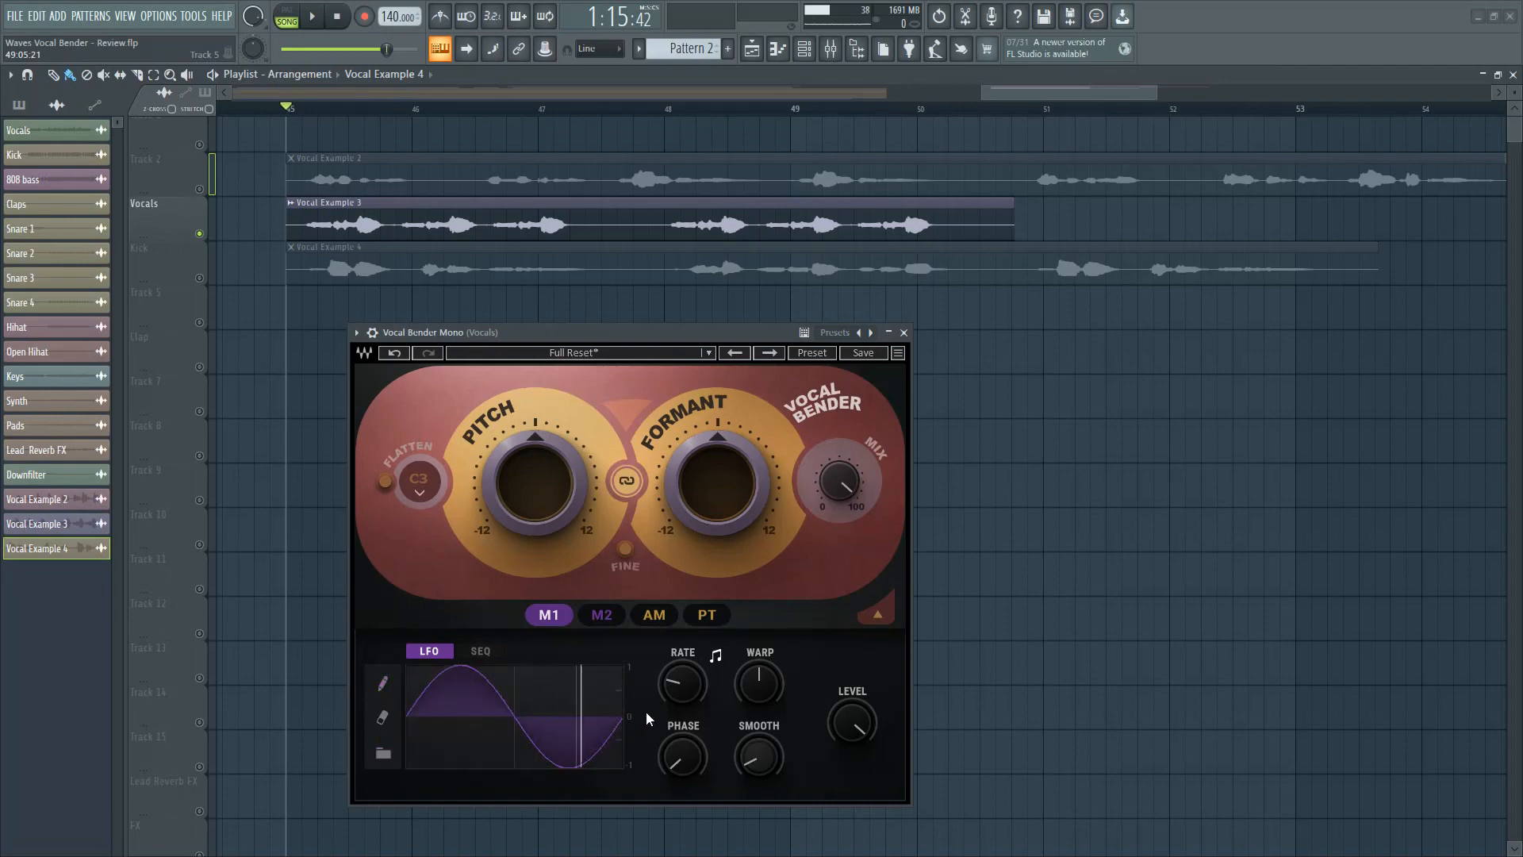
Raise the M1 rate through 1/2, adjust the warp slightly, and toggle tempo sync off and on again.
{"action": "left_click_drag", "start_coordinate": [683, 684], "coordinate": [683, 652]}
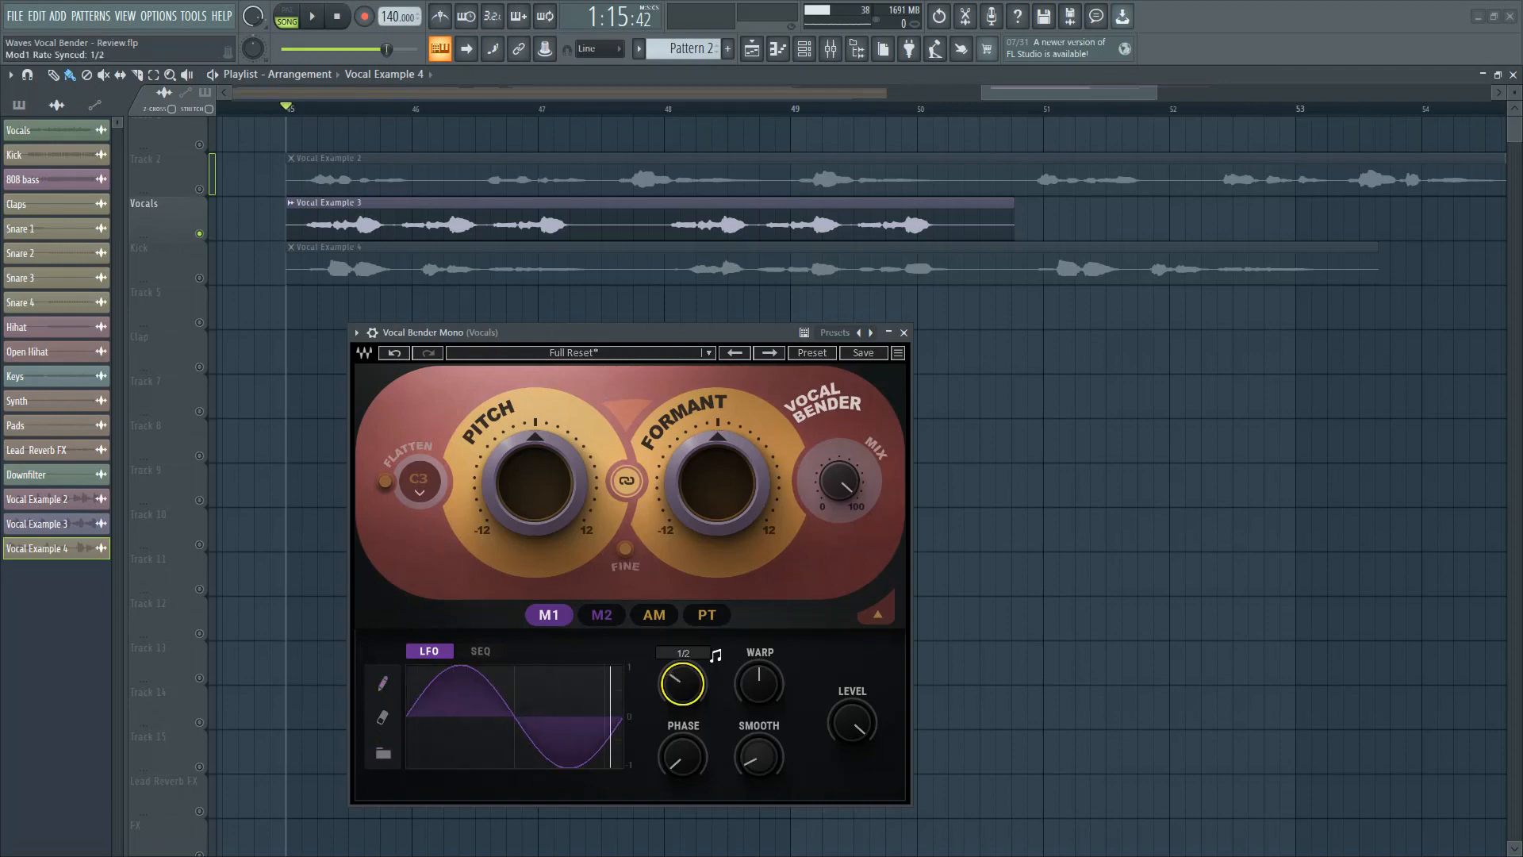
{"action": "mouse_move", "coordinate": [759, 684]}
{"action": "left_mouse_down"}
{"action": "mouse_move", "coordinate": [759, 662]}
{"action": "mouse_move", "coordinate": [759, 702]}
{"action": "left_mouse_up"}
{"action": "left_click", "coordinate": [716, 655]}
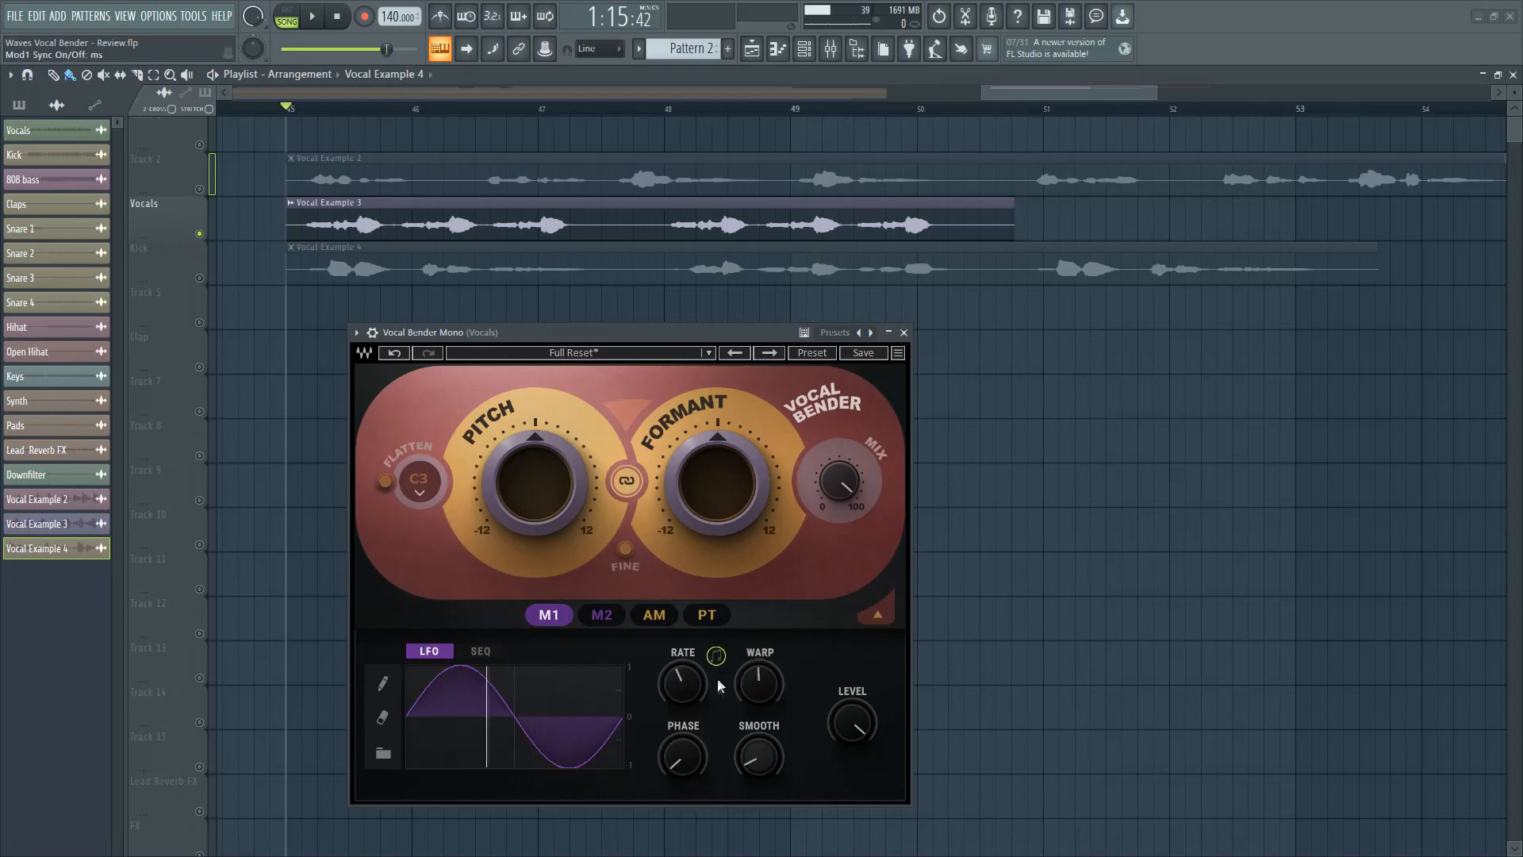
{"action": "left_click", "coordinate": [717, 655]}
Try synced M1 rates including 1/8D and 1/4T, and bring the rate back down.
{"action": "left_click_drag", "start_coordinate": [676, 699], "coordinate": [670, 689]}
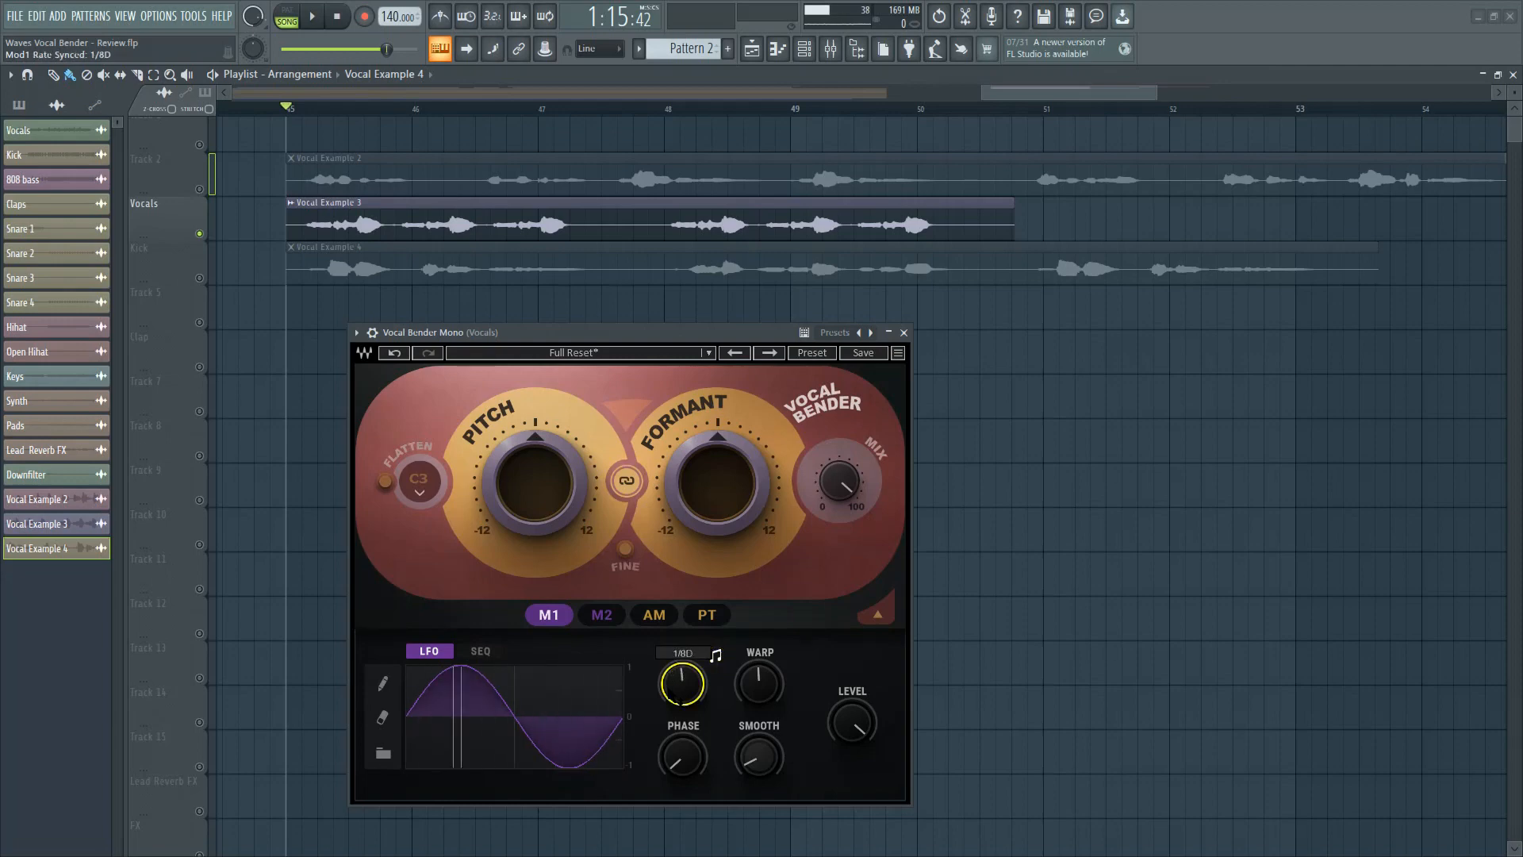
{"action": "scroll", "coordinate": [669, 689], "scroll_direction": "up", "scroll_amount": 3}
{"action": "scroll", "coordinate": [670, 689], "scroll_direction": "down", "scroll_amount": 2}
{"action": "scroll", "coordinate": [669, 690], "scroll_direction": "up", "scroll_amount": 2}
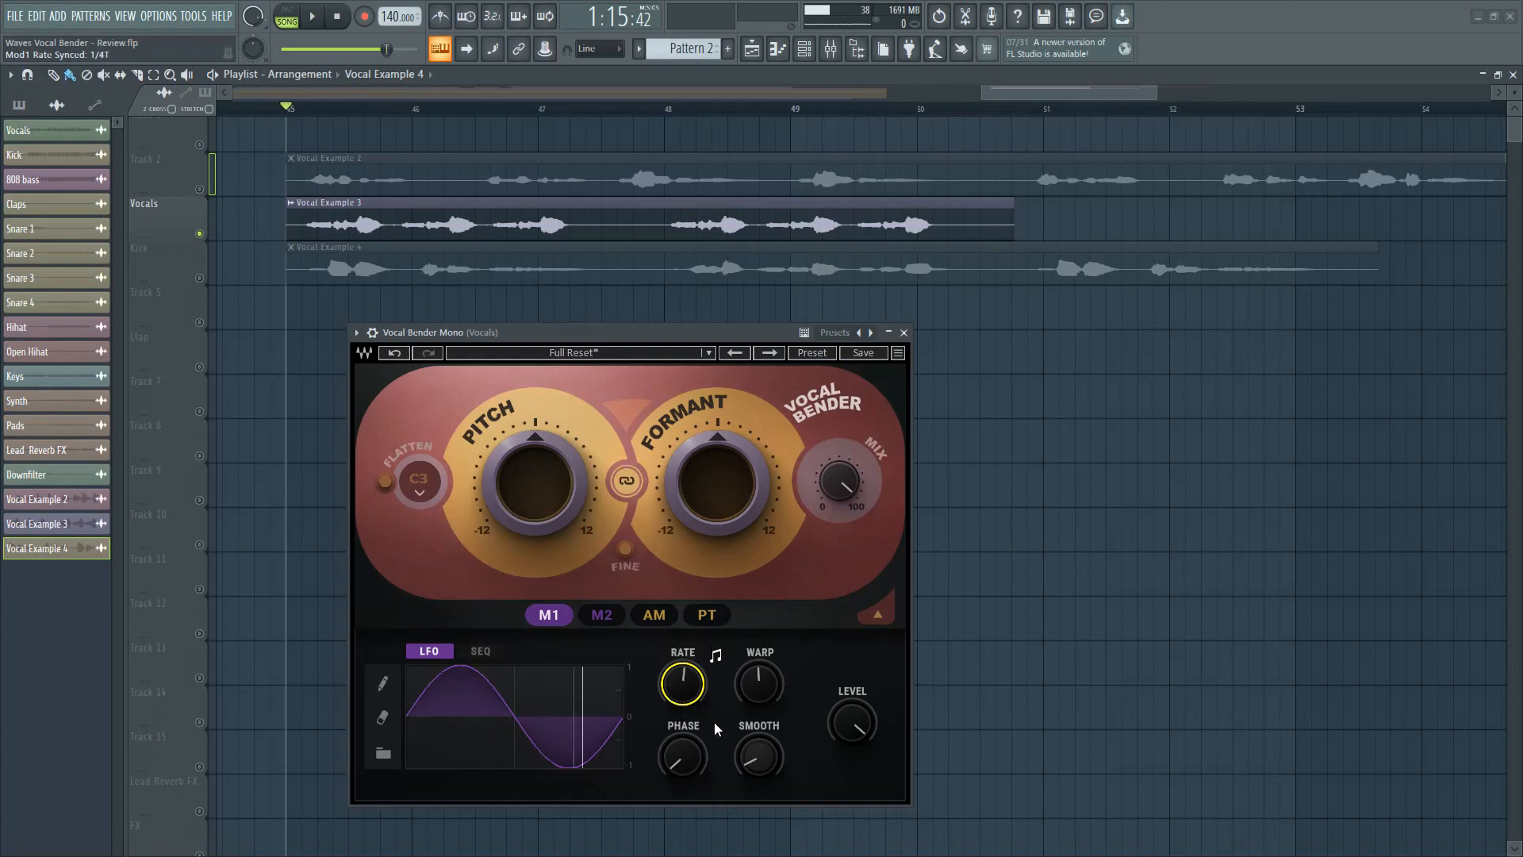
{"action": "scroll", "coordinate": [714, 721], "scroll_direction": "down", "scroll_amount": 6}
Switch M1 to sequencer mode, draw high middle steps and low final steps, and raise the rate through 1/4D.
{"action": "left_click", "coordinate": [482, 652]}
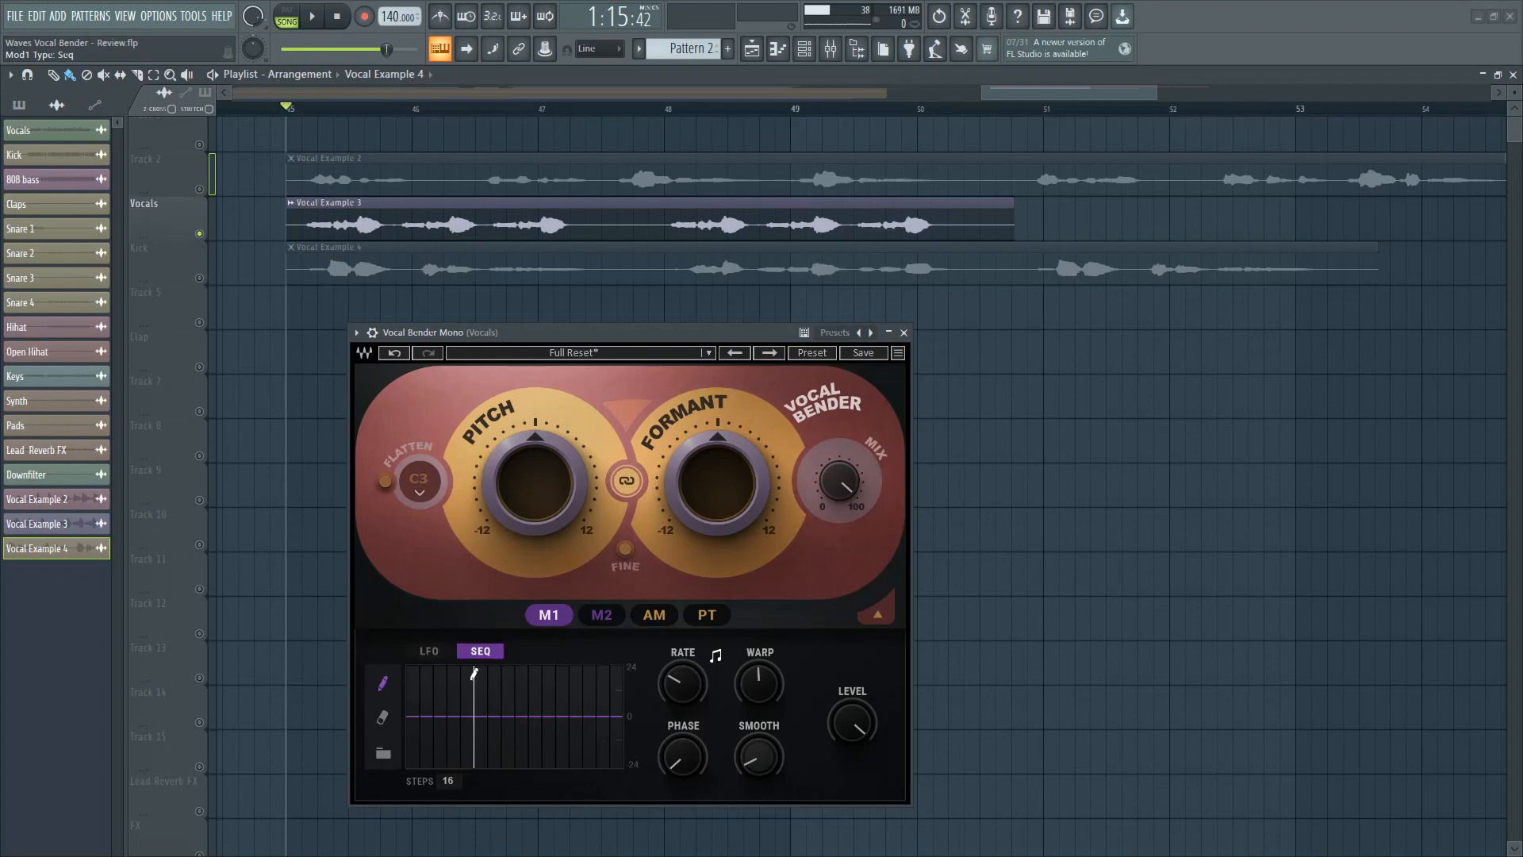
{"action": "left_click_drag", "start_coordinate": [479, 669], "coordinate": [522, 654]}
{"action": "mouse_move", "coordinate": [534, 718]}
{"action": "left_mouse_down"}
{"action": "mouse_move", "coordinate": [555, 758]}
{"action": "mouse_move", "coordinate": [623, 763]}
{"action": "left_mouse_up"}
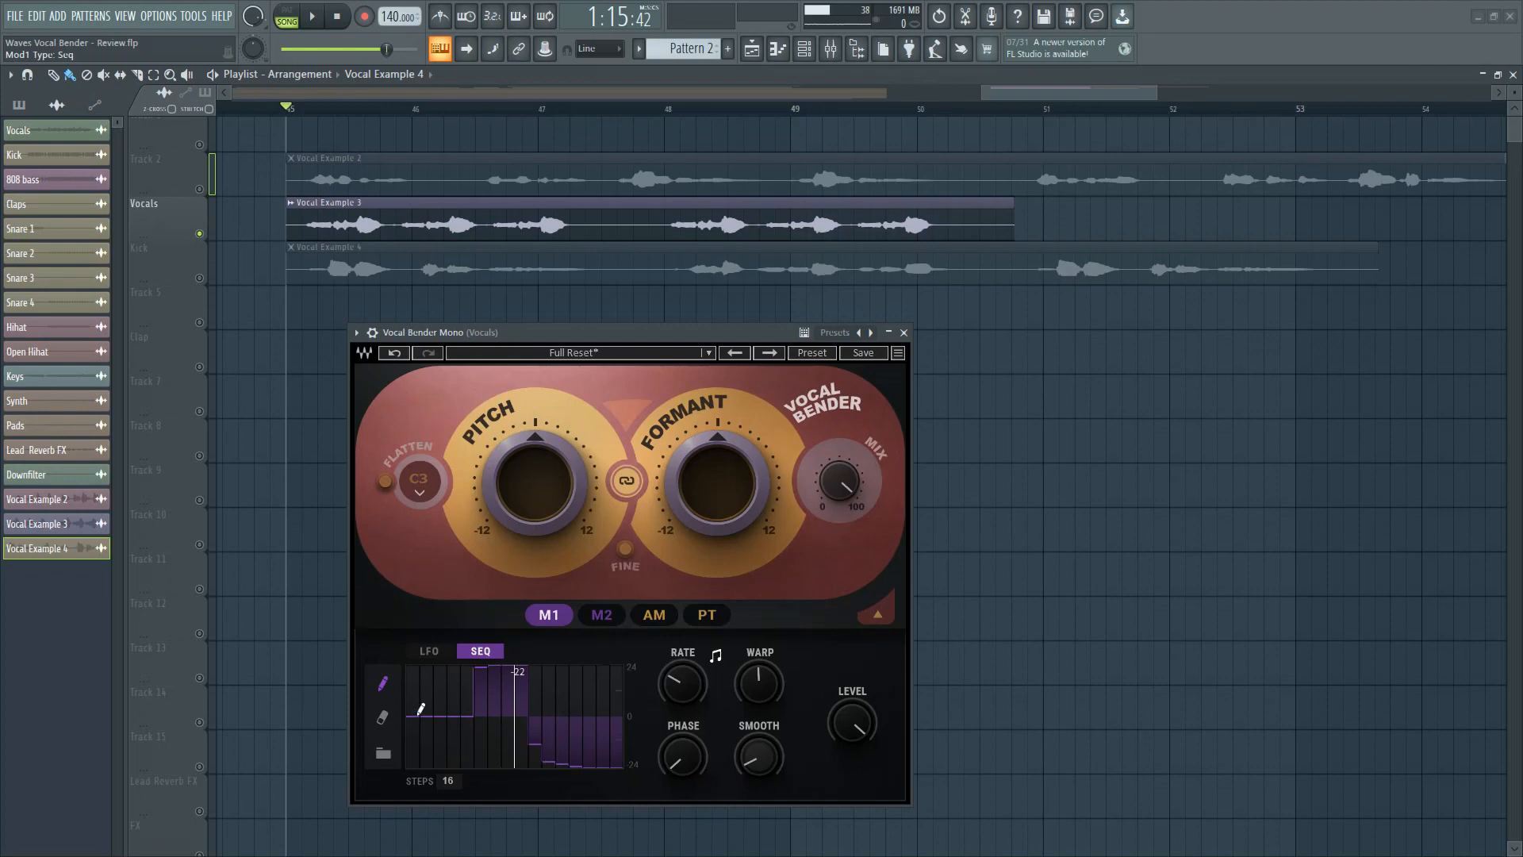
{"action": "left_click_drag", "start_coordinate": [686, 692], "coordinate": [685, 676]}
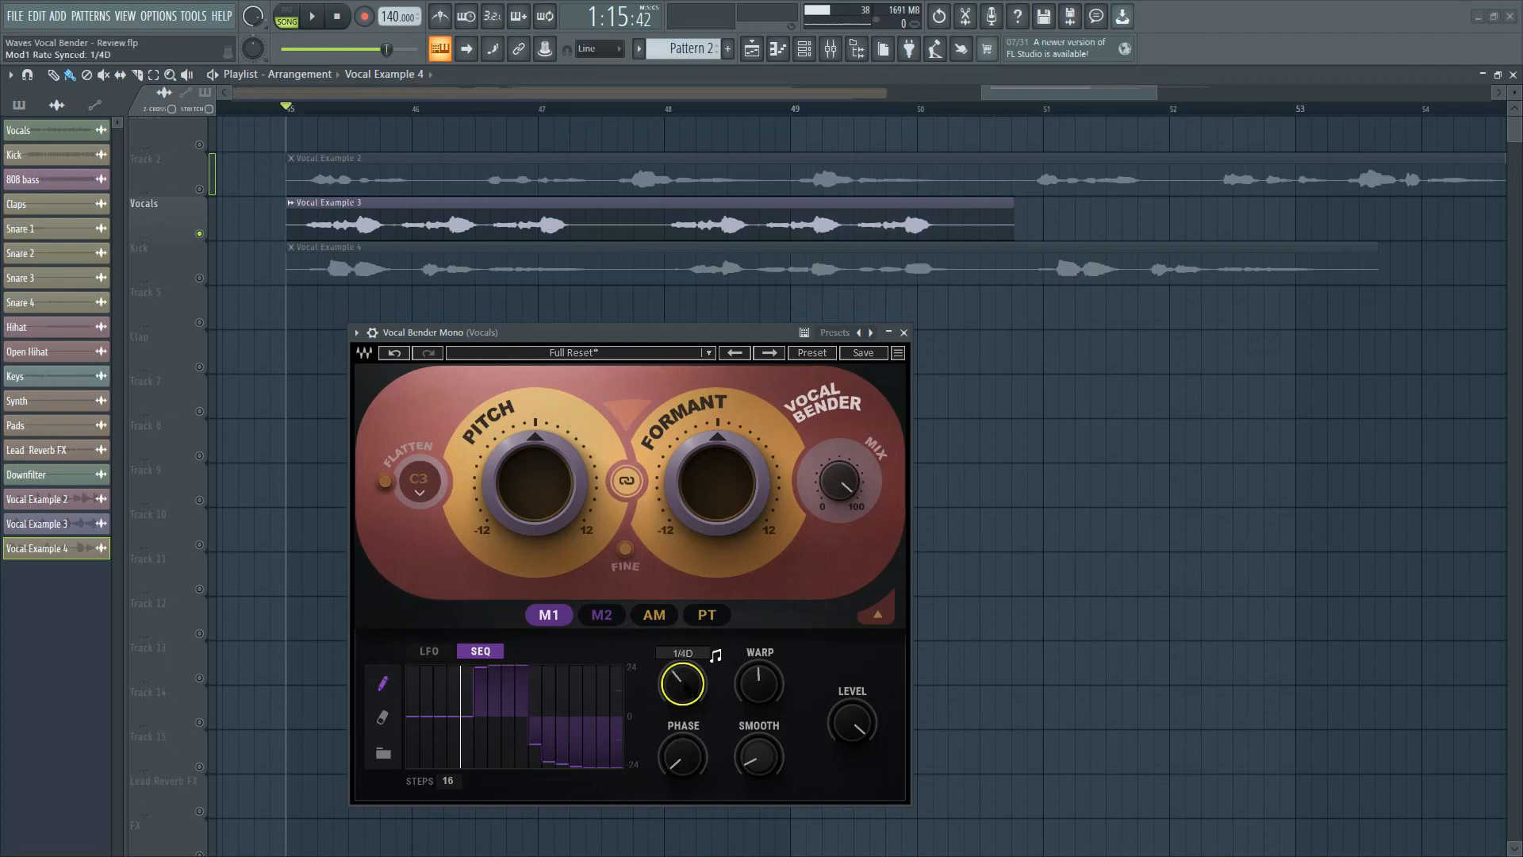
{"action": "scroll", "coordinate": [686, 688], "scroll_direction": "up", "scroll_amount": 1}
Solo Track 2, assign M1 to the formant with an amount of -31, and play the vocal.
{"action": "right_click", "coordinate": [199, 190]}
{"action": "left_click_drag", "start_coordinate": [549, 615], "coordinate": [679, 657]}
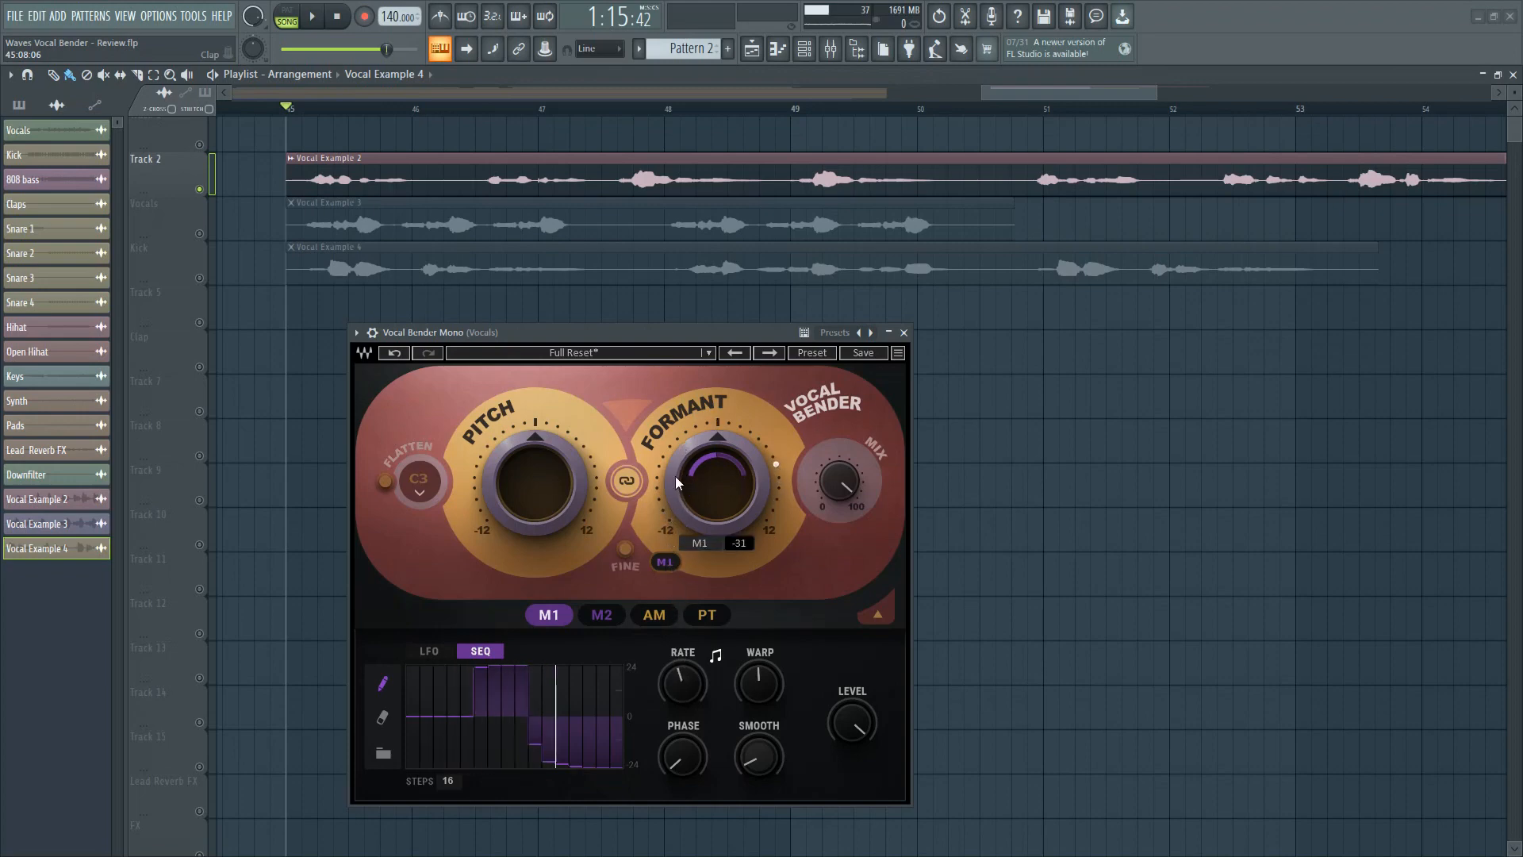
{"action": "key", "text": "space"}
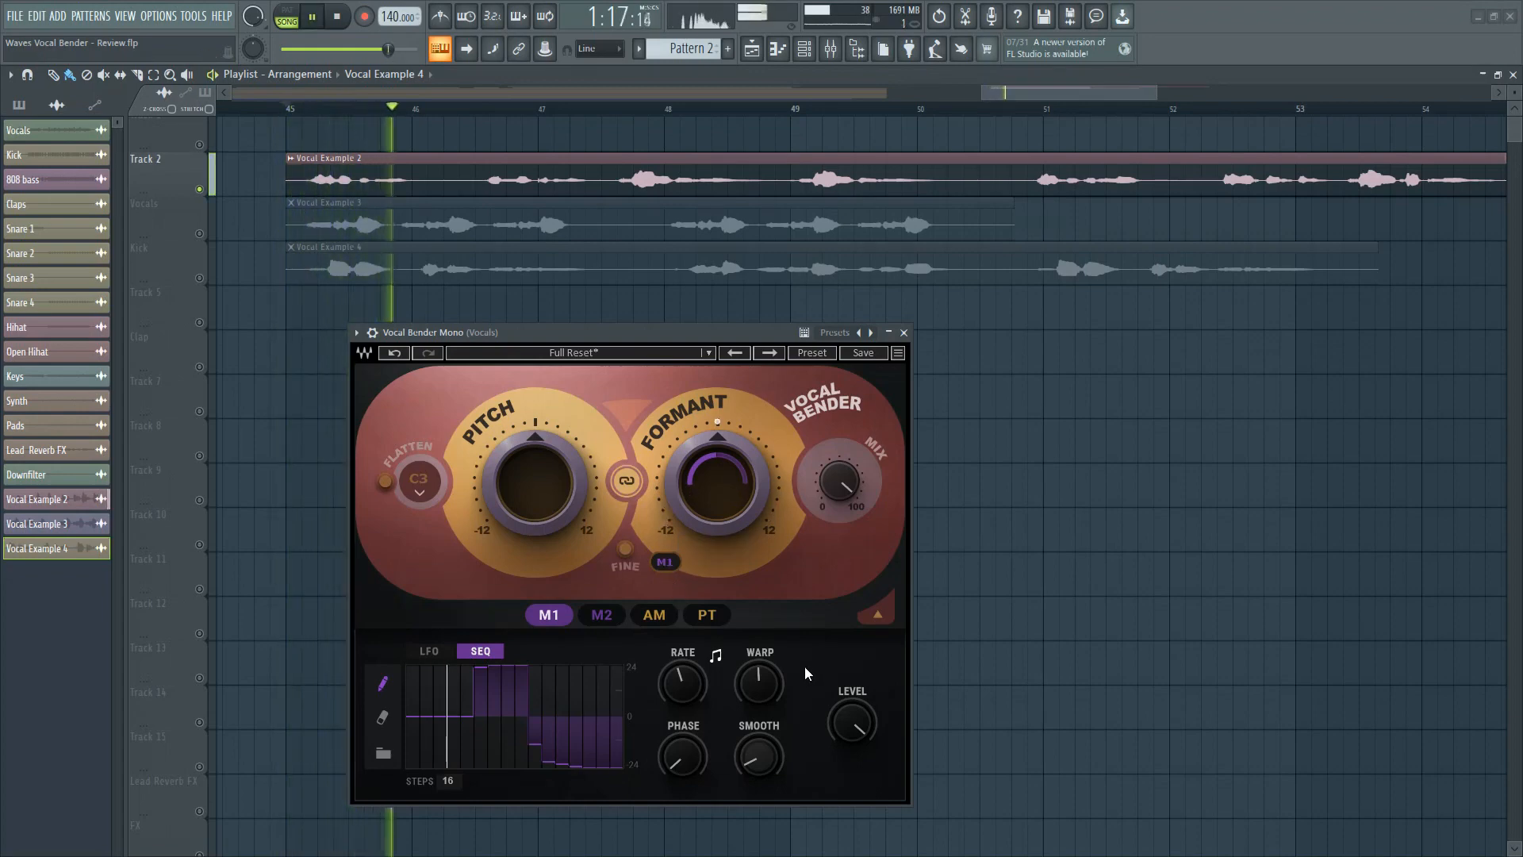
{"action": "mouse_move", "coordinate": [750, 670]}
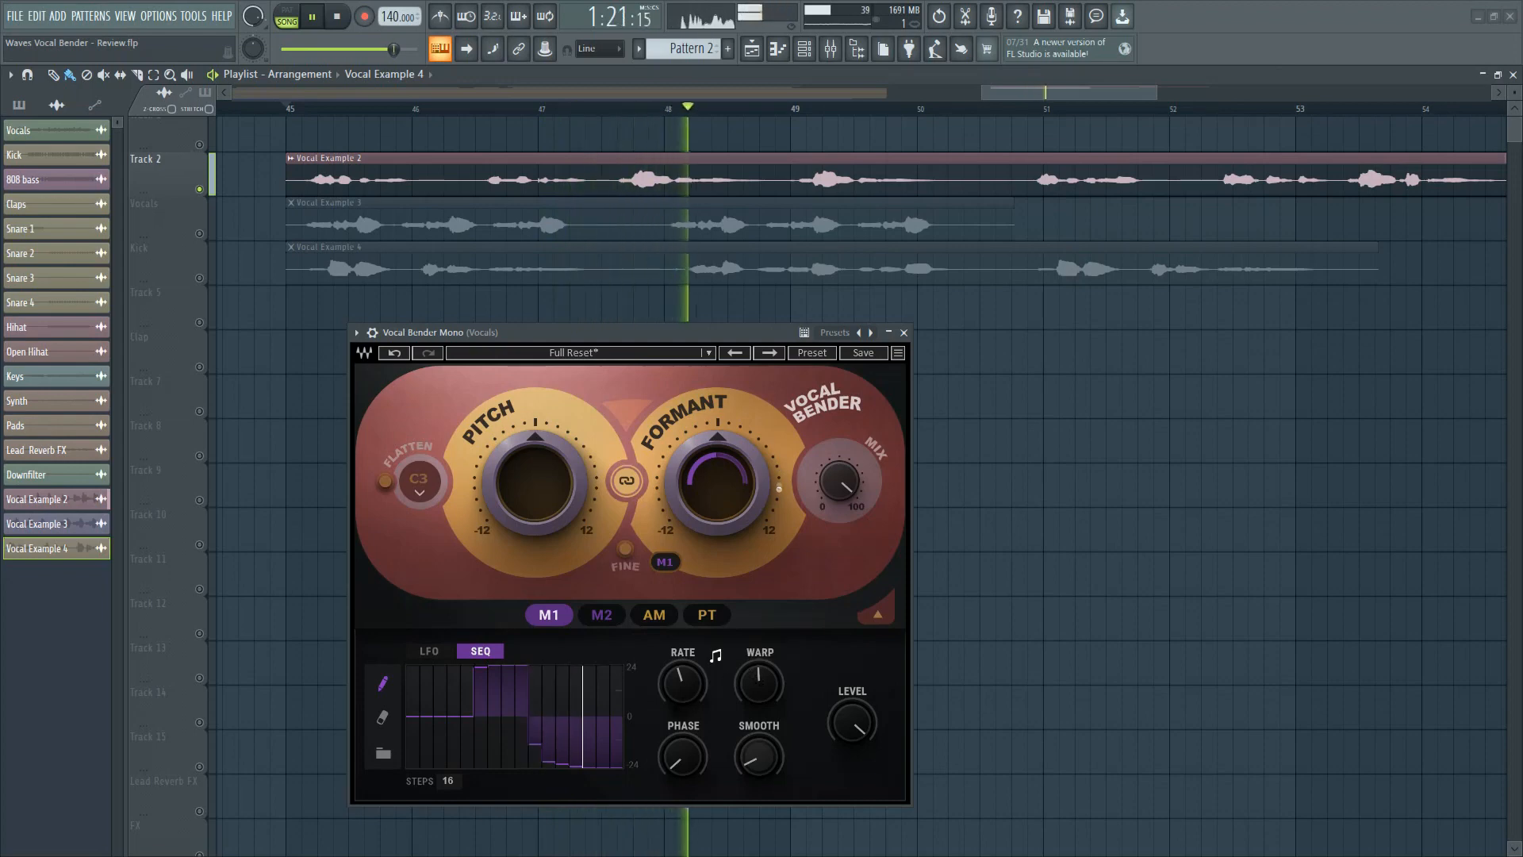
Redraw the final M1 sequencer steps as a descending staircase during playback, and stop the vocal.
{"action": "left_click_drag", "start_coordinate": [535, 717], "coordinate": [619, 767]}
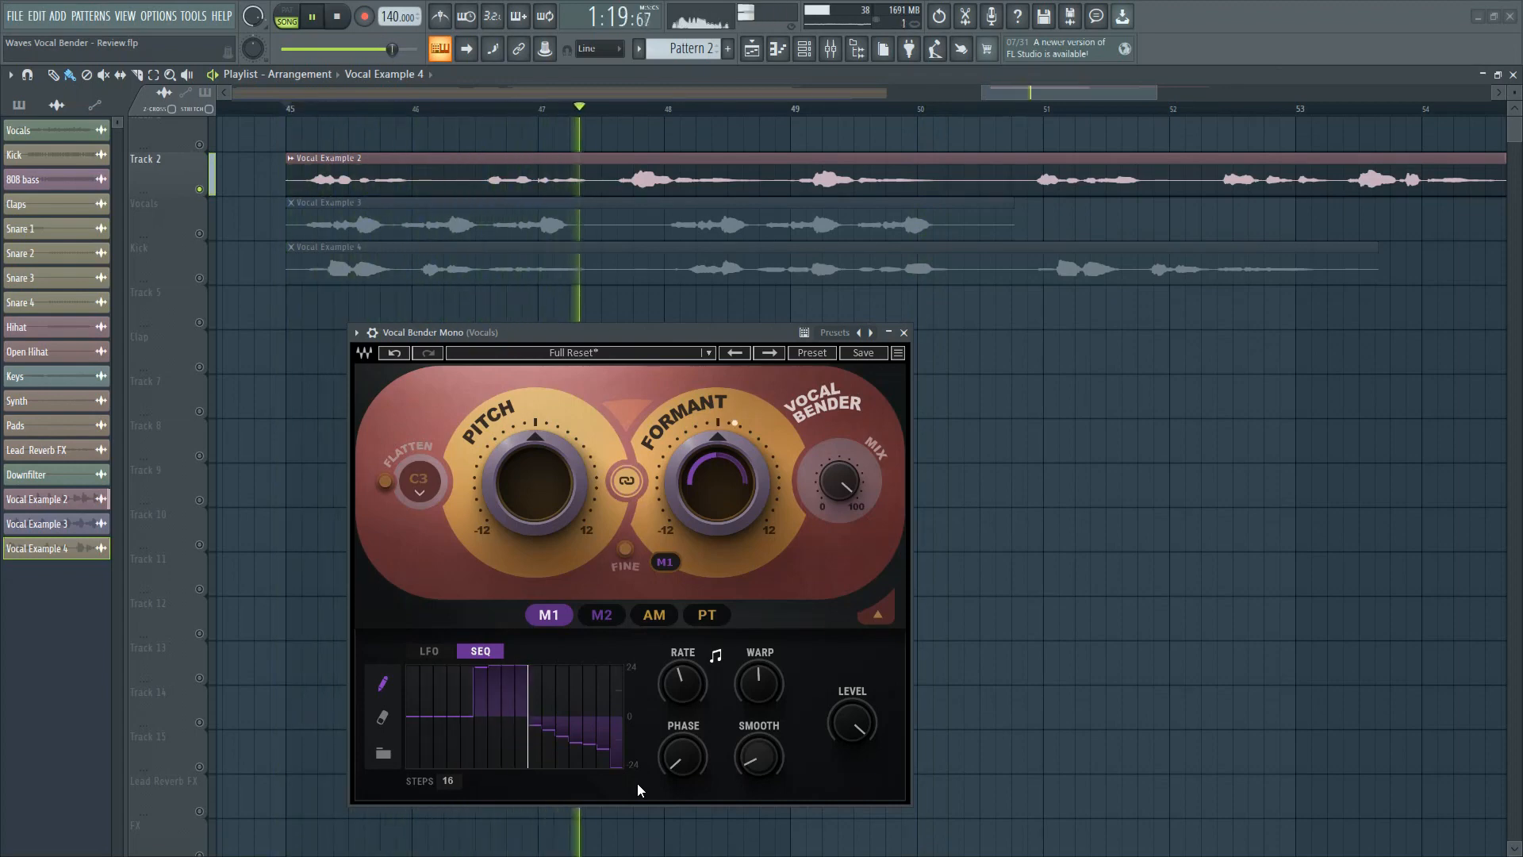
{"action": "left_click", "coordinate": [535, 718]}
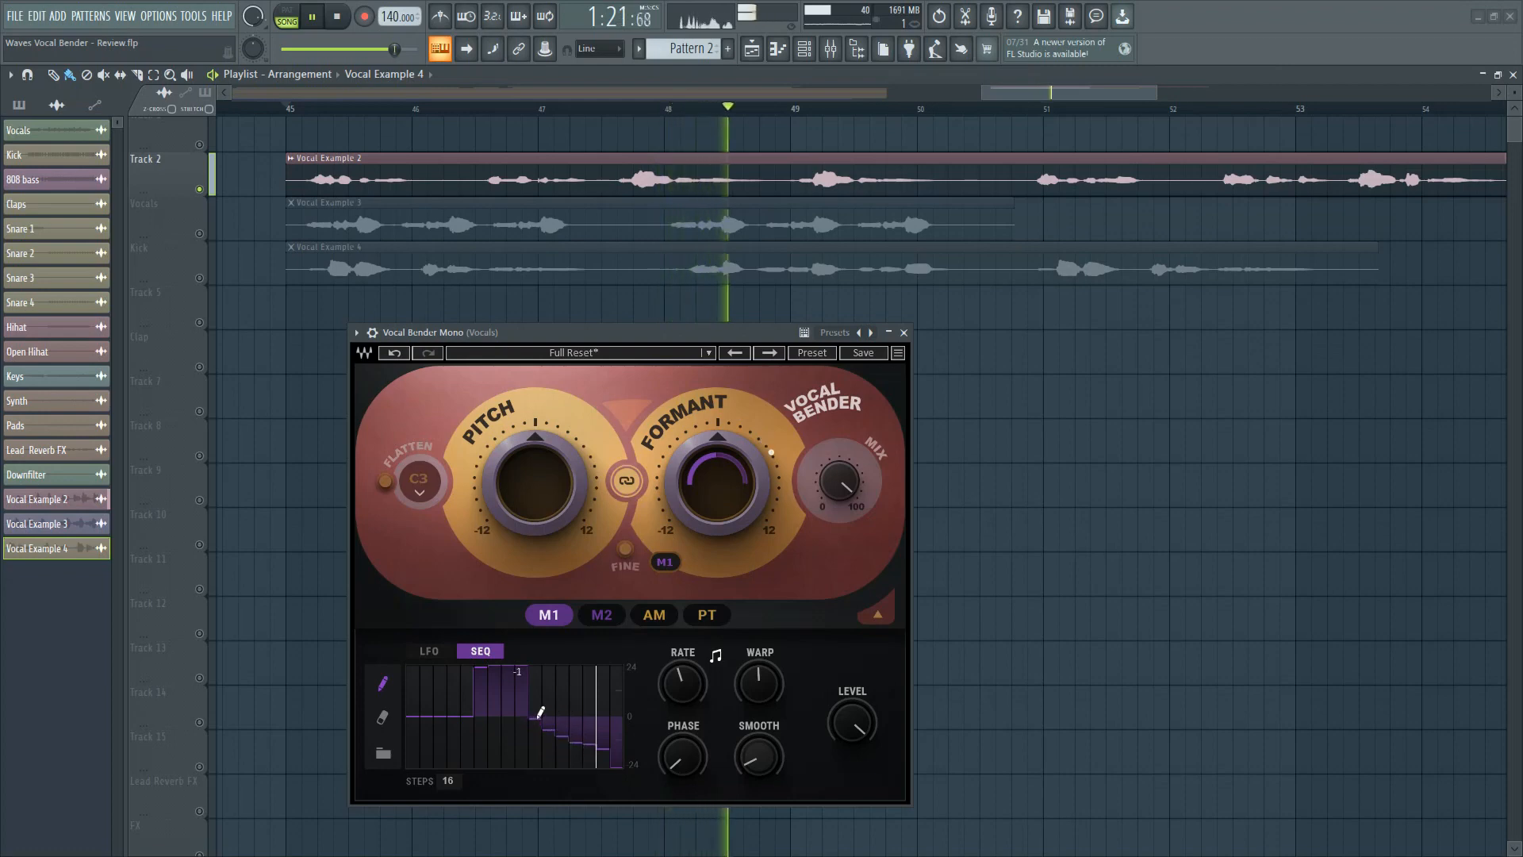
{"action": "key", "text": "space"}
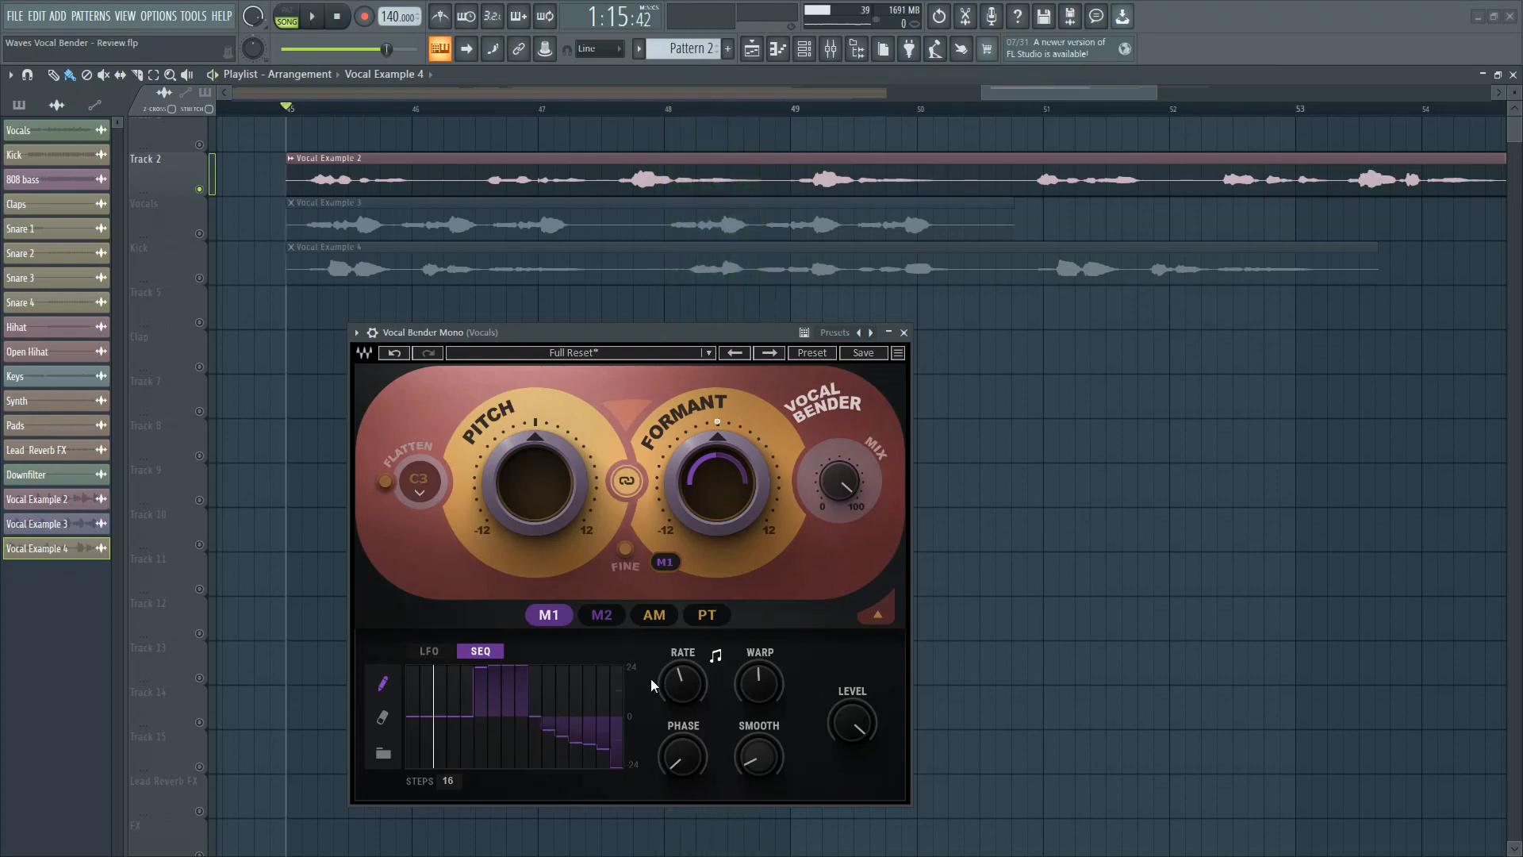
Switch M1 back to LFO mode and, during playback, set its rate to 1/2 and its formant amount to -20.
{"action": "left_click", "coordinate": [429, 651]}
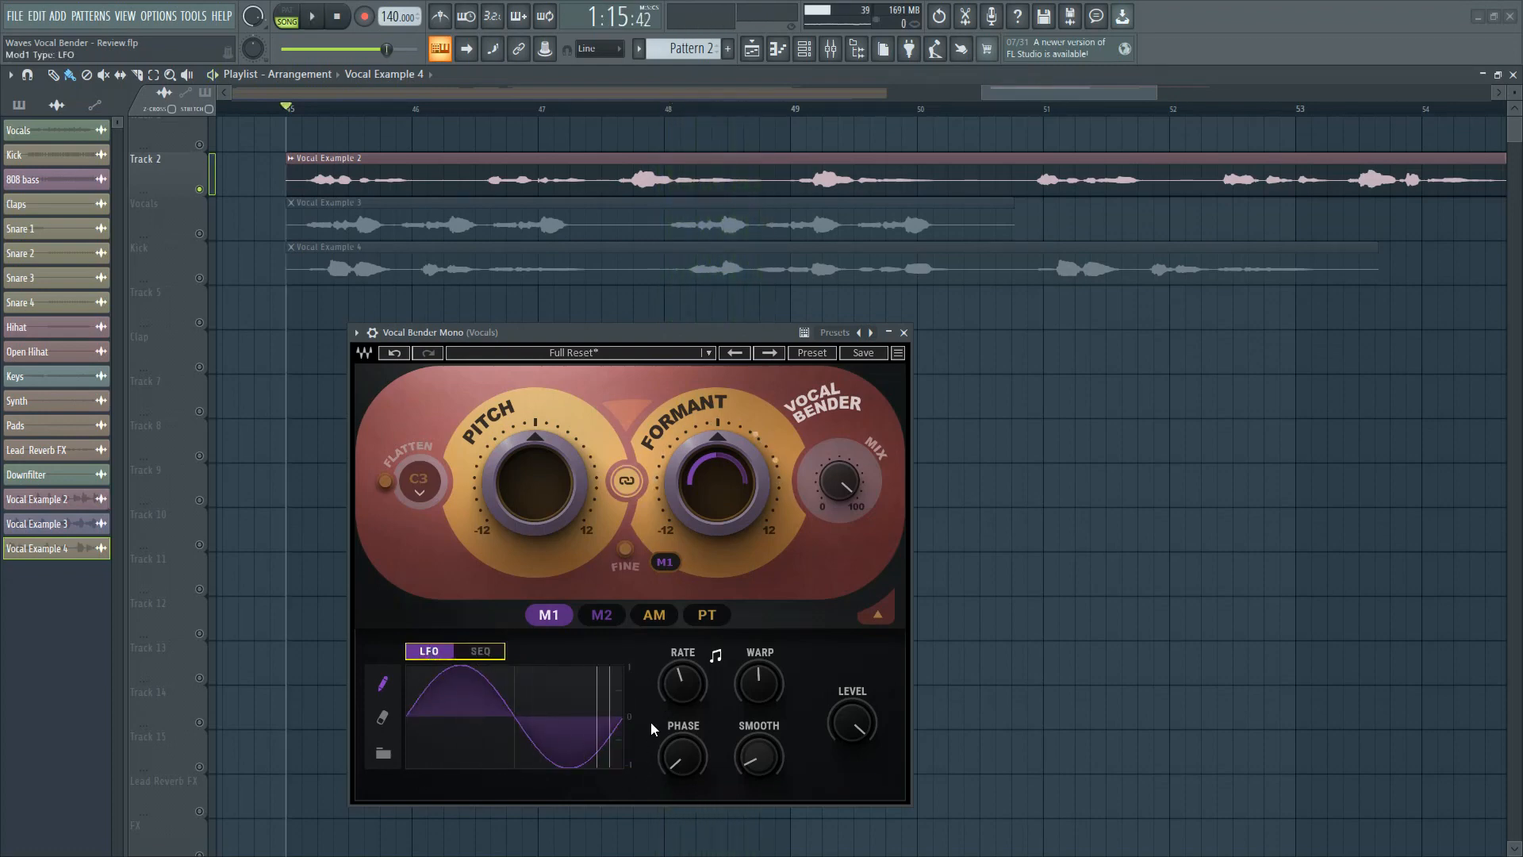
{"action": "key", "text": "space"}
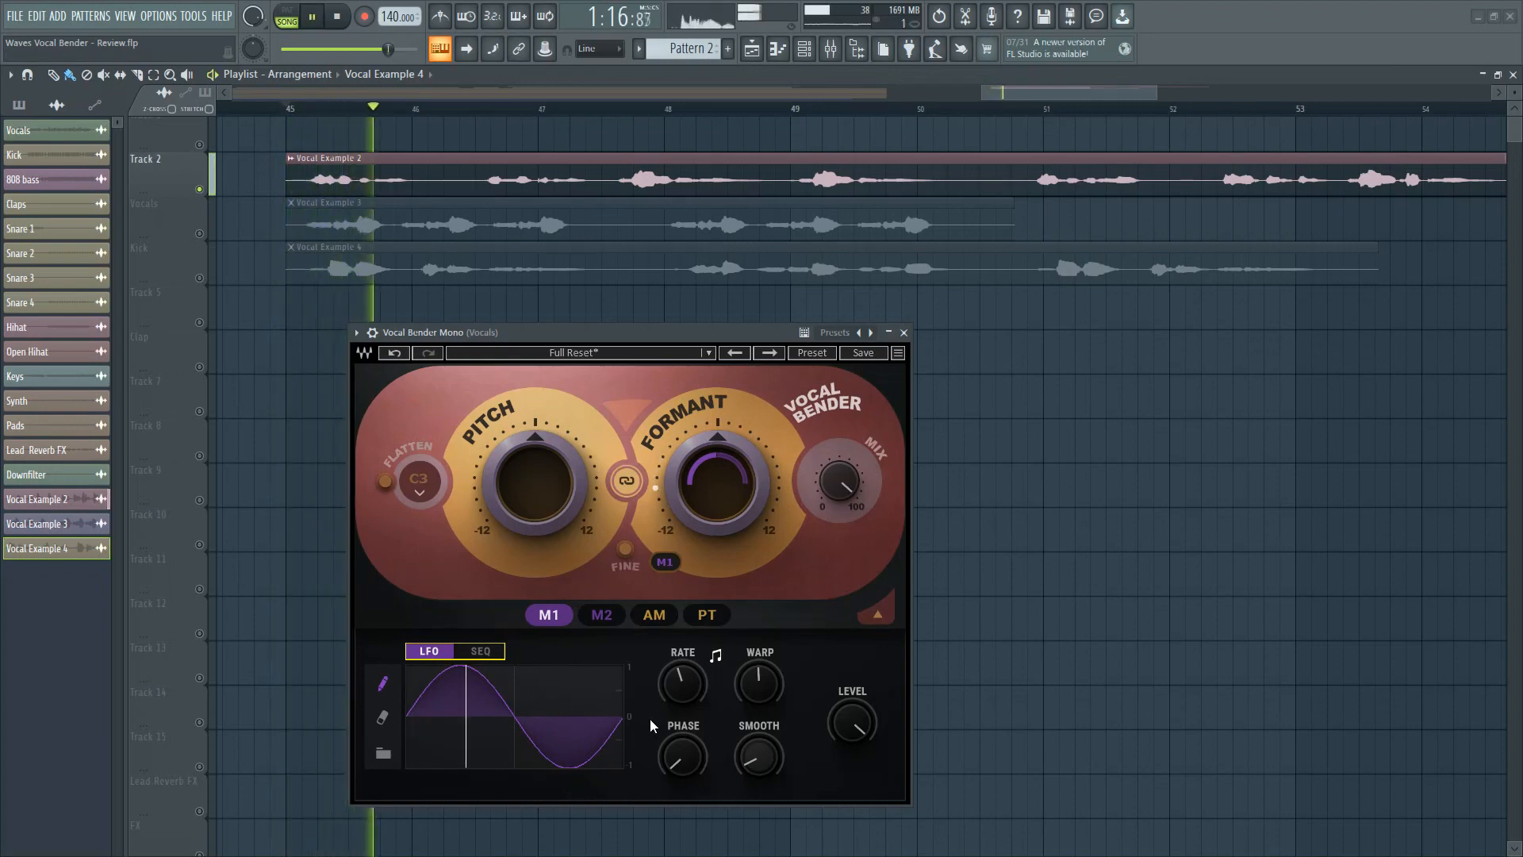
{"action": "left_click_drag", "start_coordinate": [683, 682], "coordinate": [682, 687]}
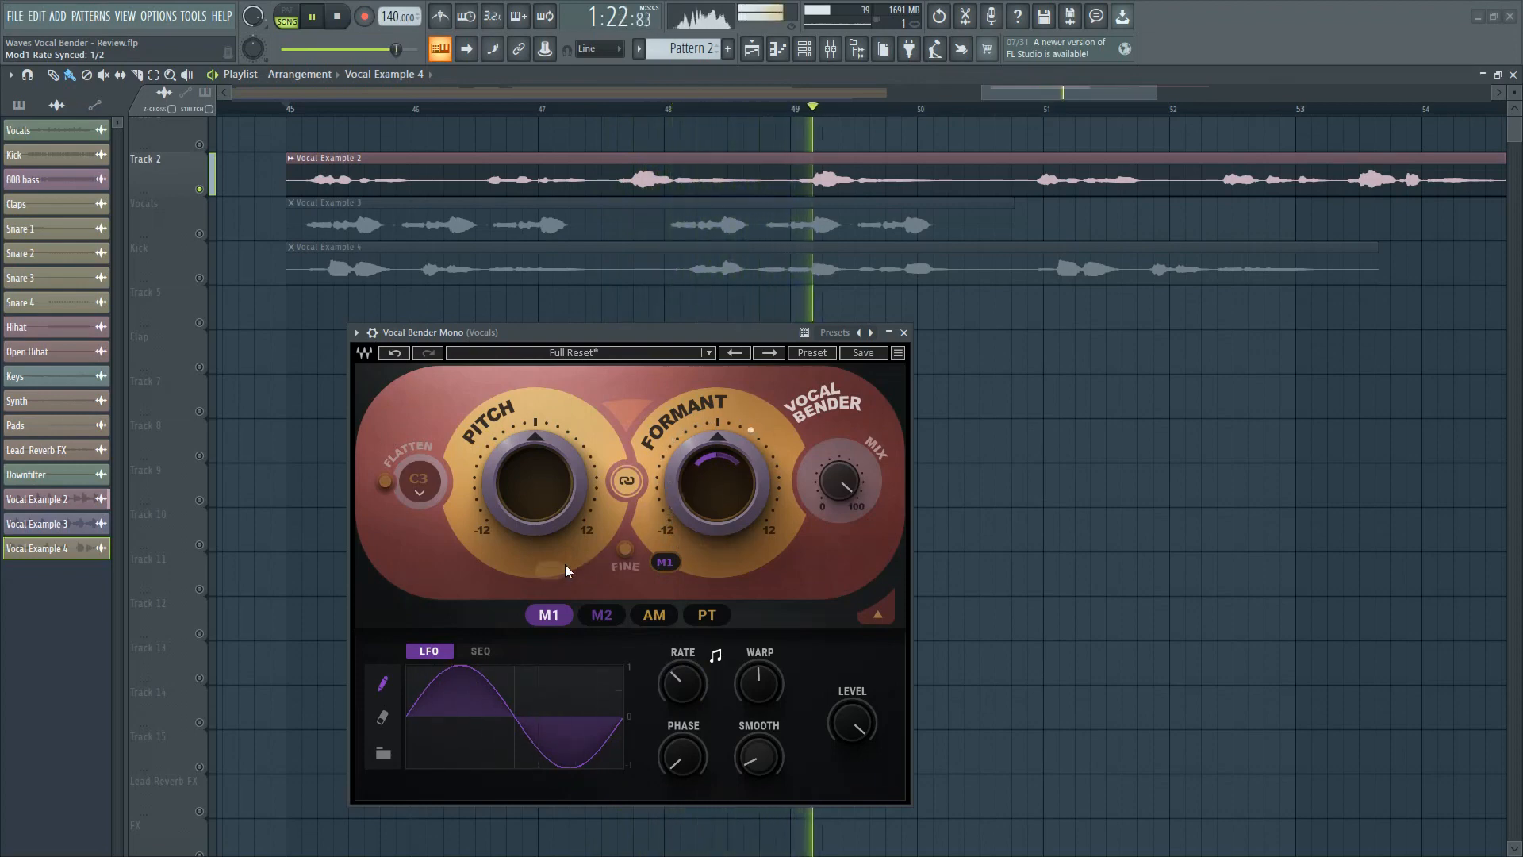
{"action": "key", "text": "space"}
Show the AM modulator's settings and remove the M1 modulation from the formant.
{"action": "left_click", "coordinate": [654, 615]}
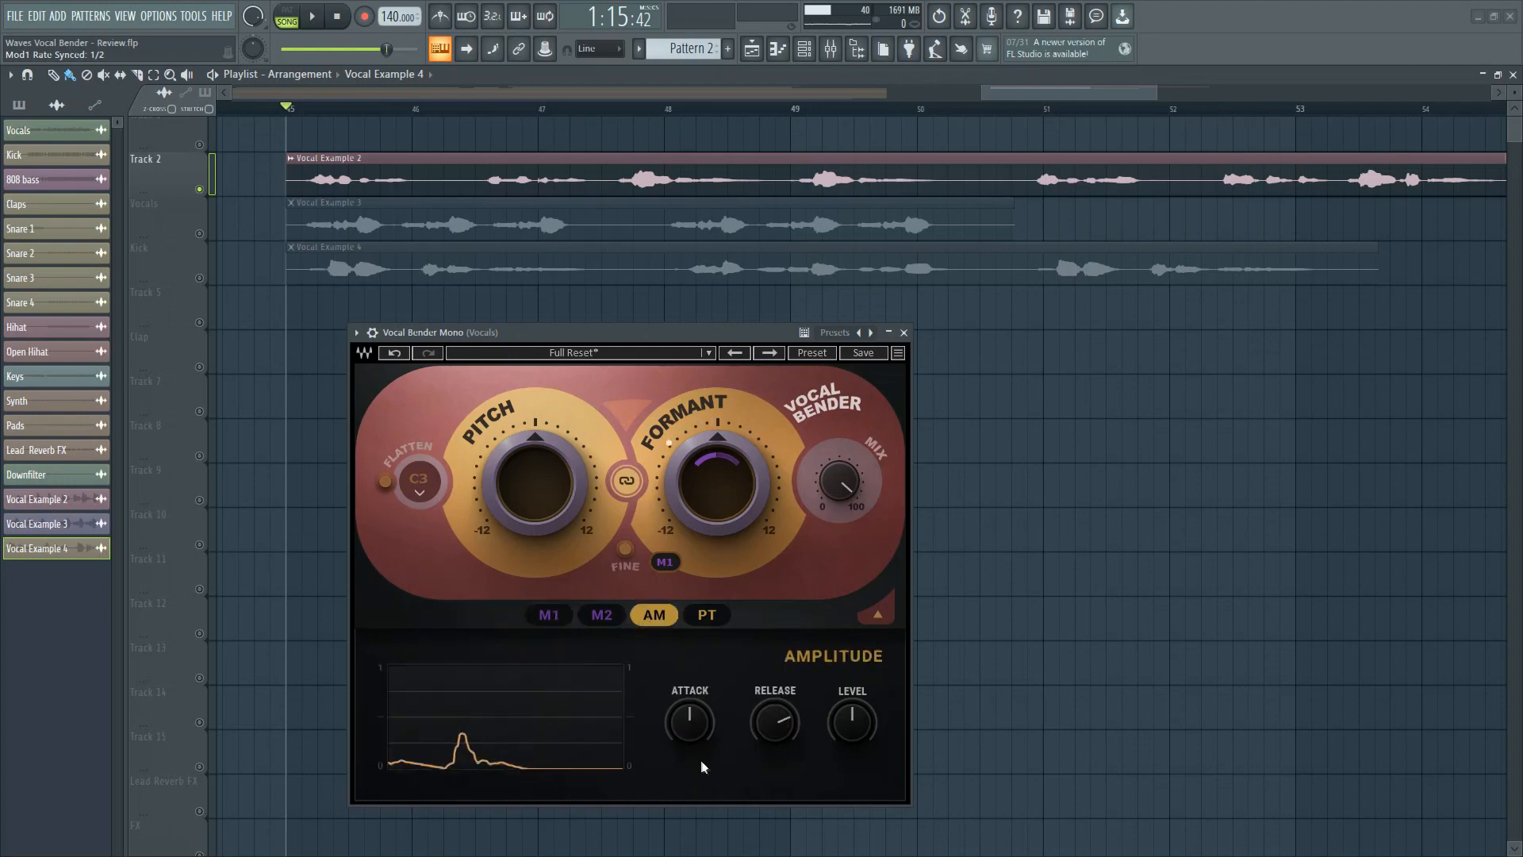
{"action": "left_click", "coordinate": [665, 562]}
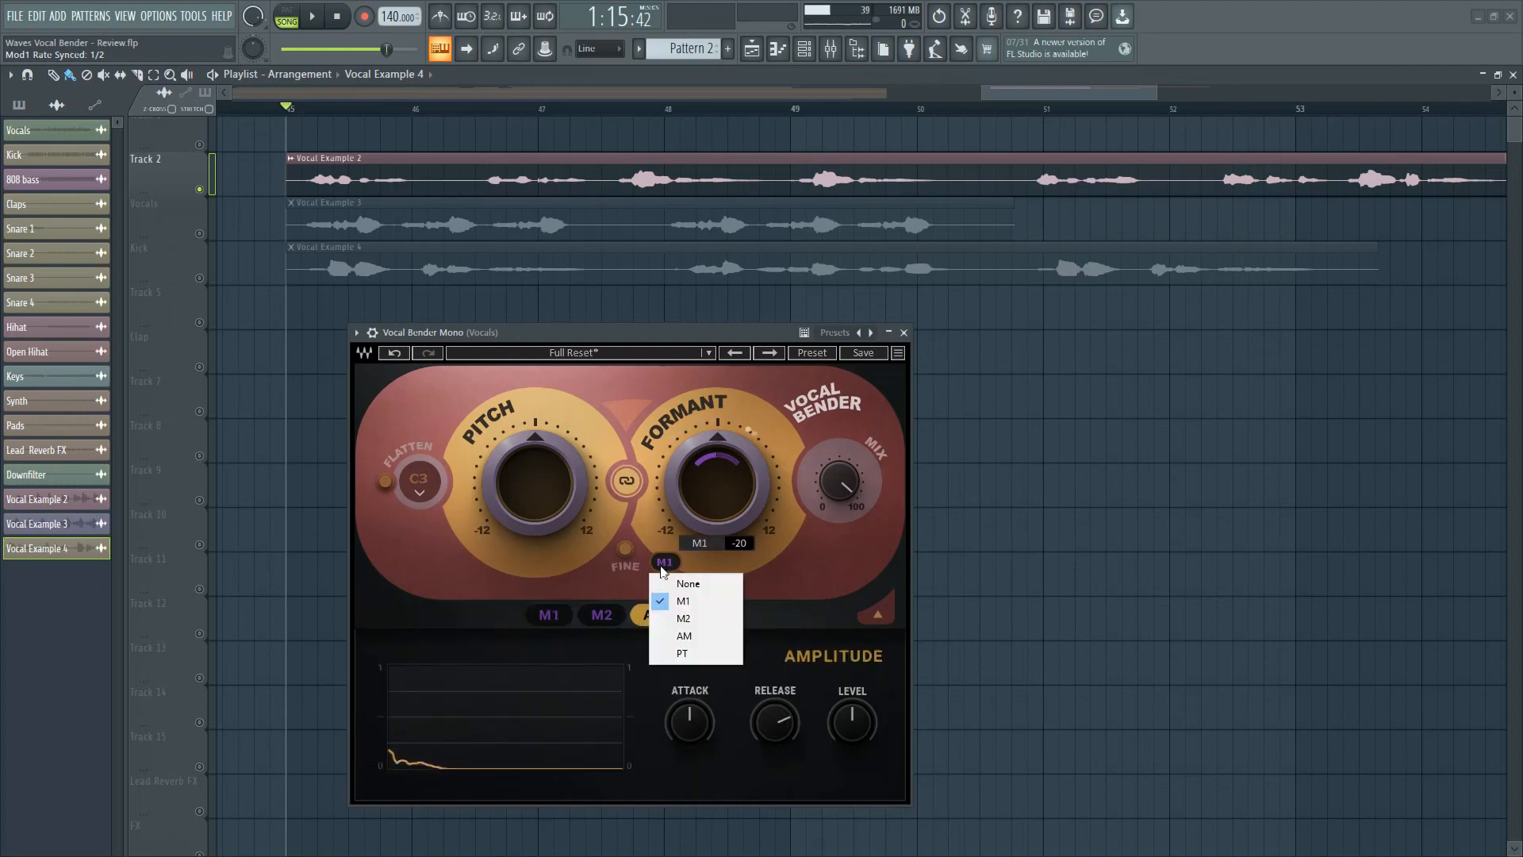
{"action": "left_click", "coordinate": [671, 585]}
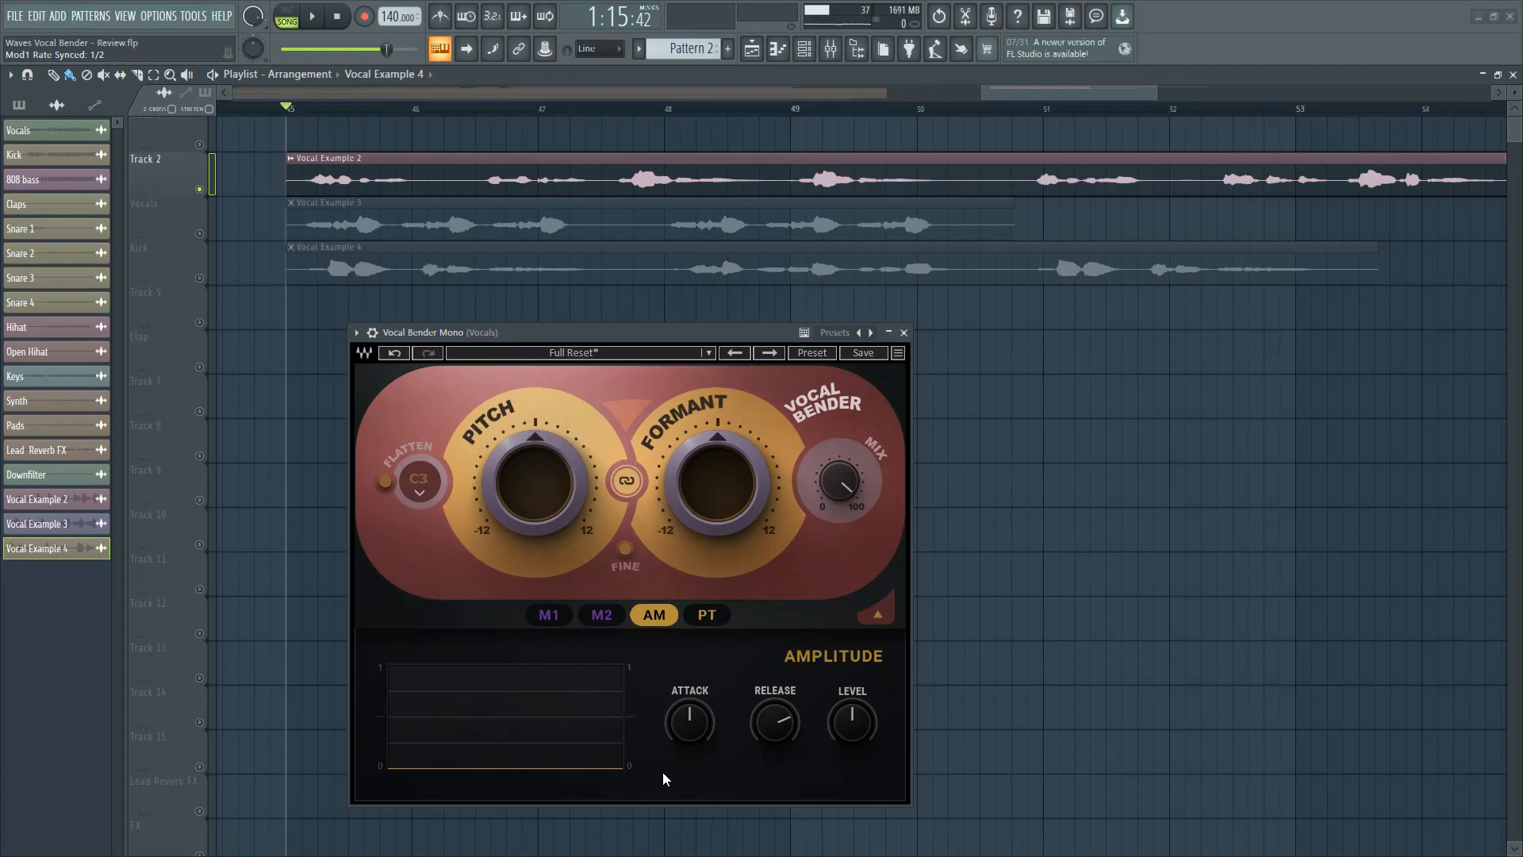
Solo the Vocals track, apply the AM modulator to the formant with a positive amount and a level of 1.42, and play the vocal.
{"action": "left_click", "coordinate": [203, 242]}
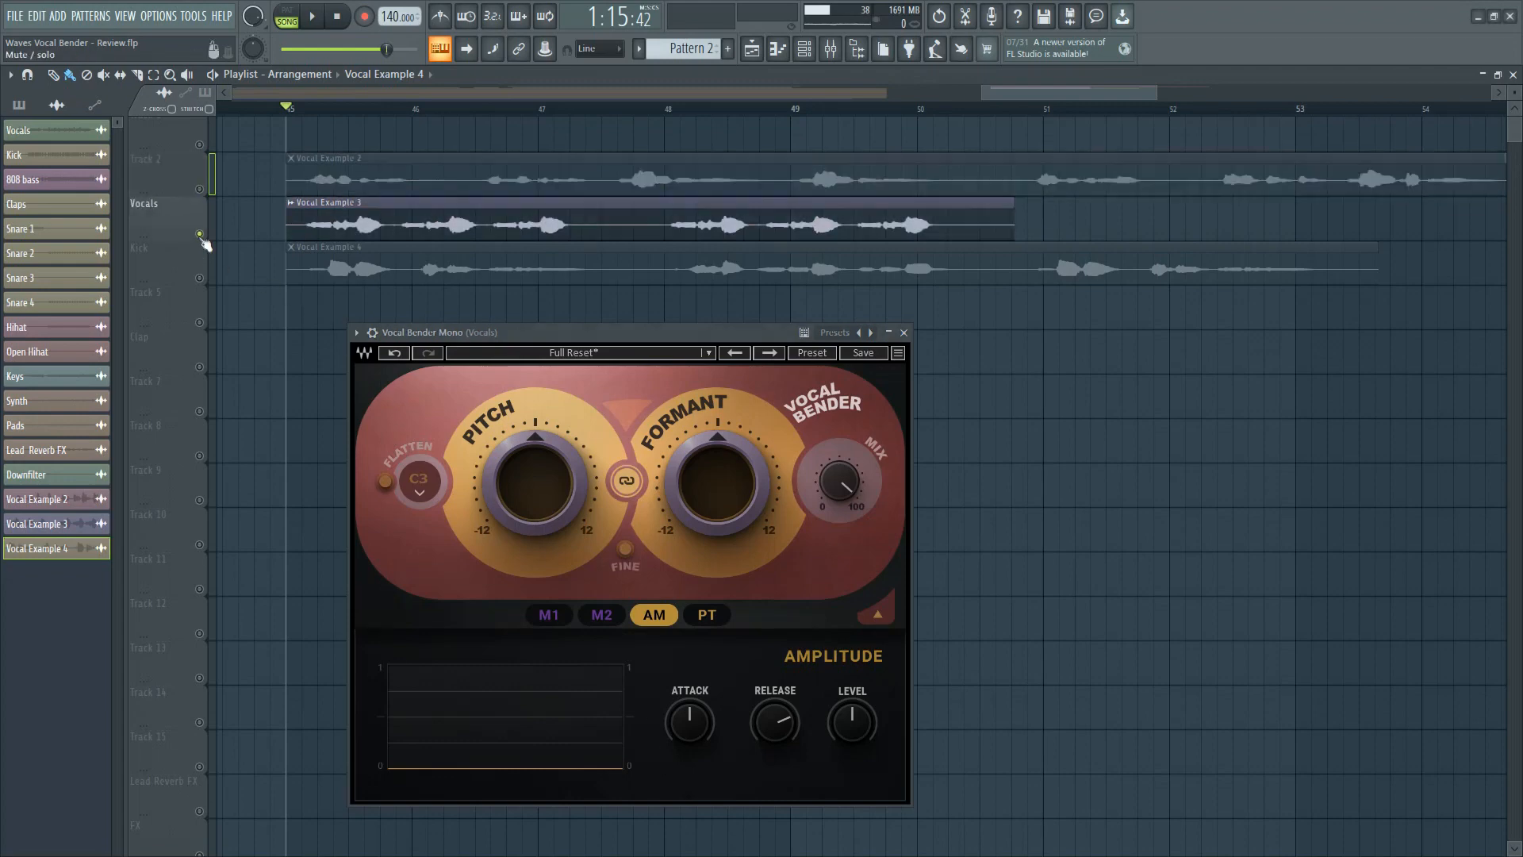
{"action": "left_click_drag", "start_coordinate": [853, 719], "coordinate": [853, 706]}
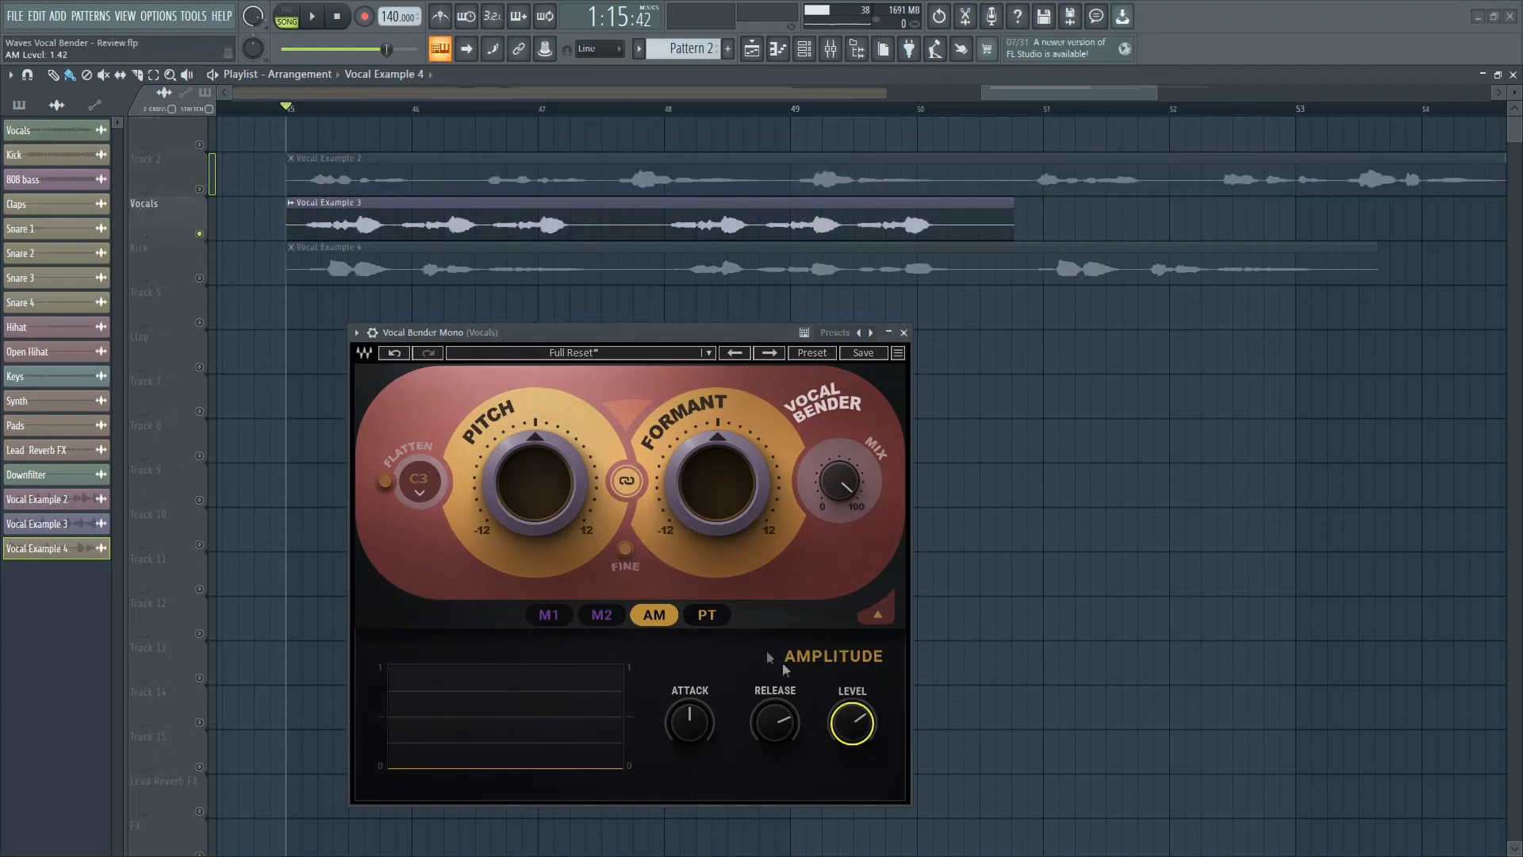
{"action": "left_click_drag", "start_coordinate": [656, 620], "coordinate": [724, 487]}
{"action": "left_click_drag", "start_coordinate": [672, 562], "coordinate": [688, 415]}
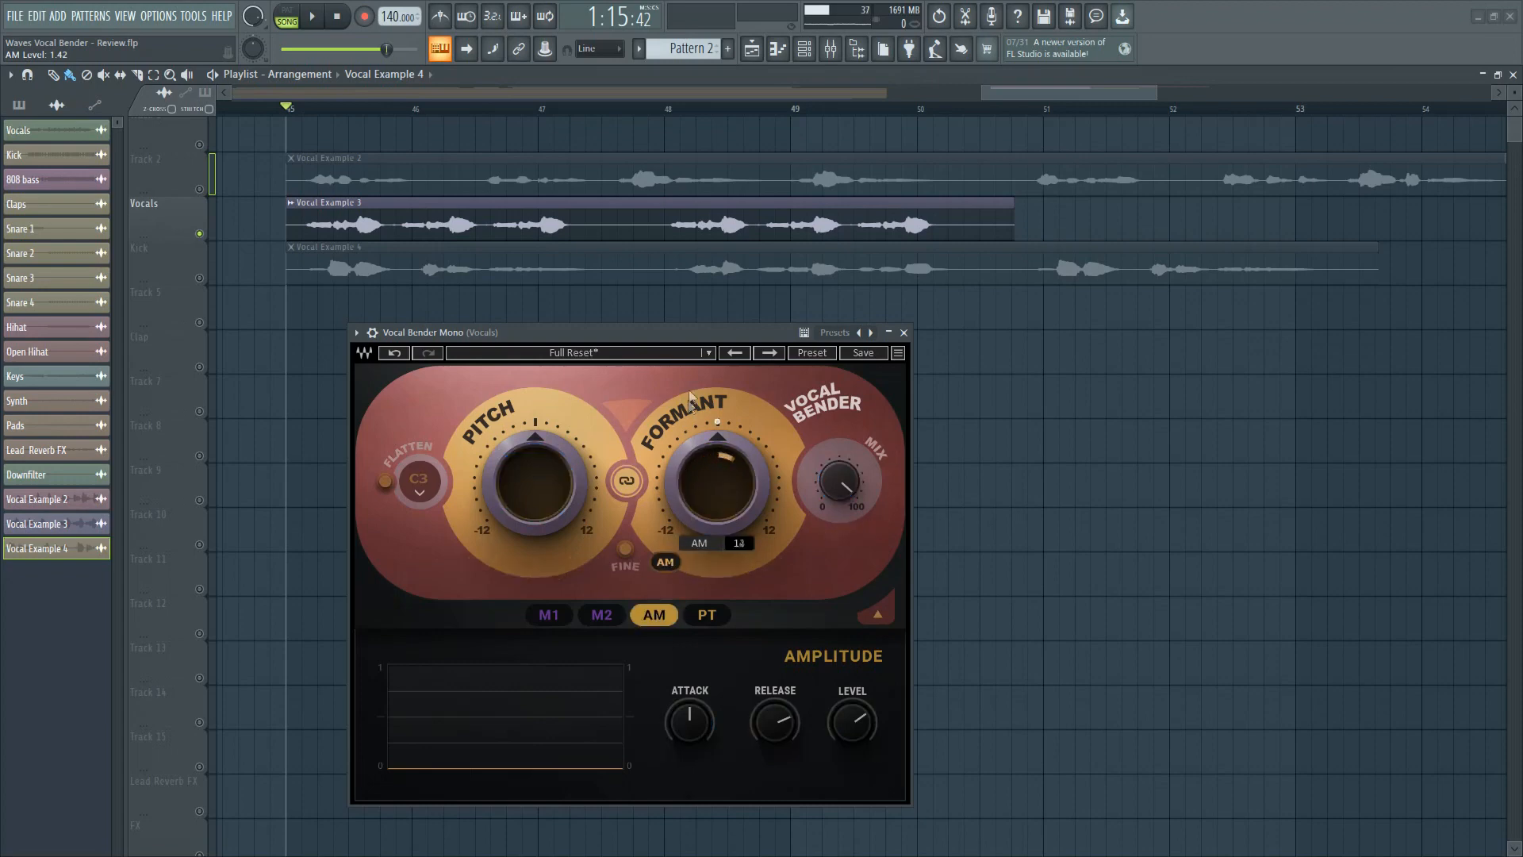
{"action": "key", "text": "space"}
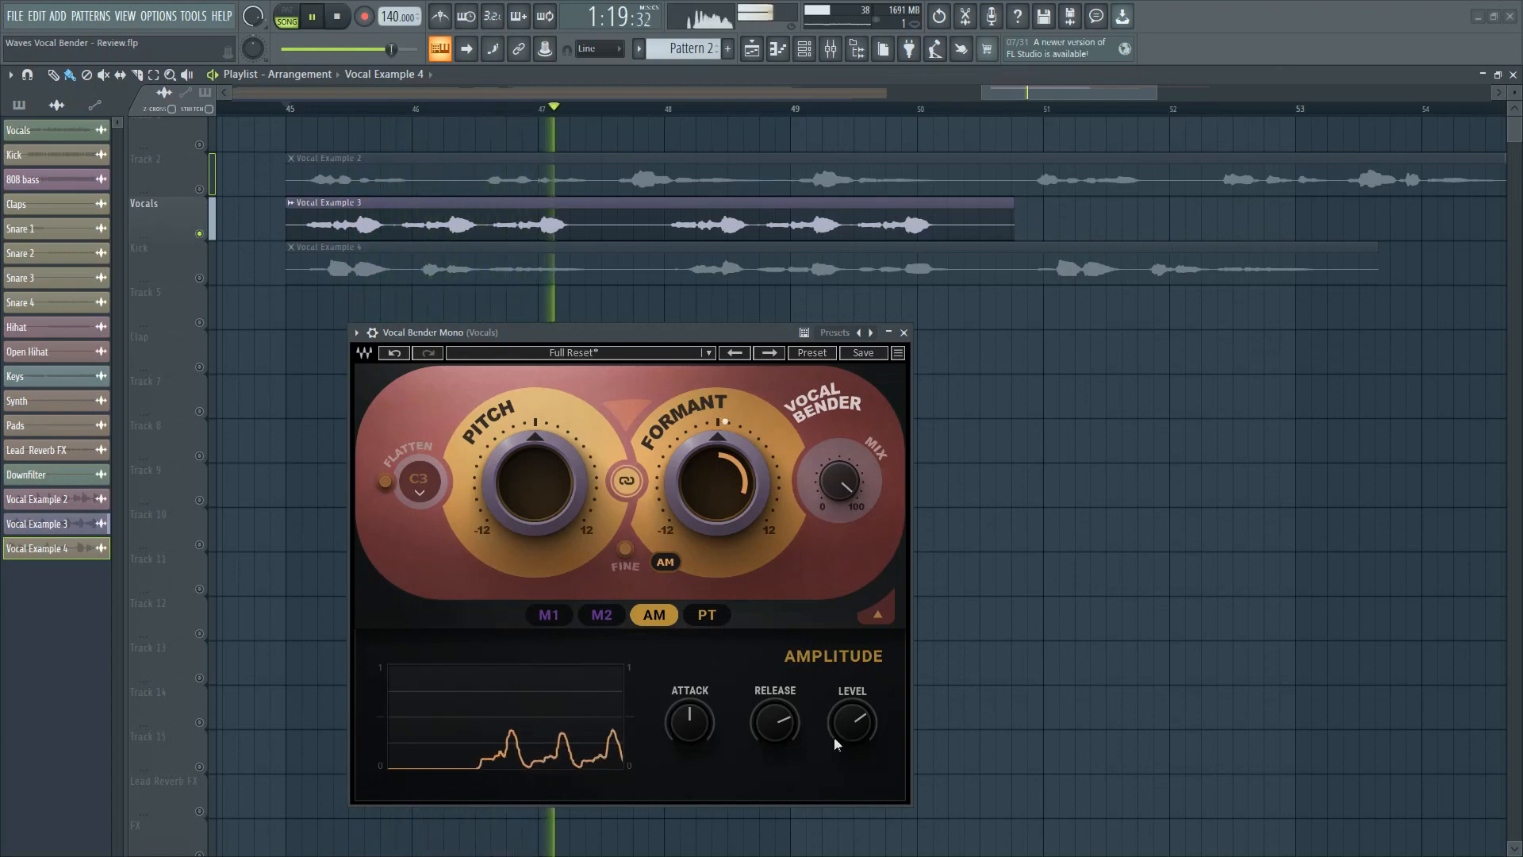
Raise the AM level to its maximum and set the AM attack to 0.6 ms, playing the vocal after each change.
{"action": "key", "text": "space"}
{"action": "left_click_drag", "start_coordinate": [851, 723], "coordinate": [851, 635]}
{"action": "key", "text": "space"}
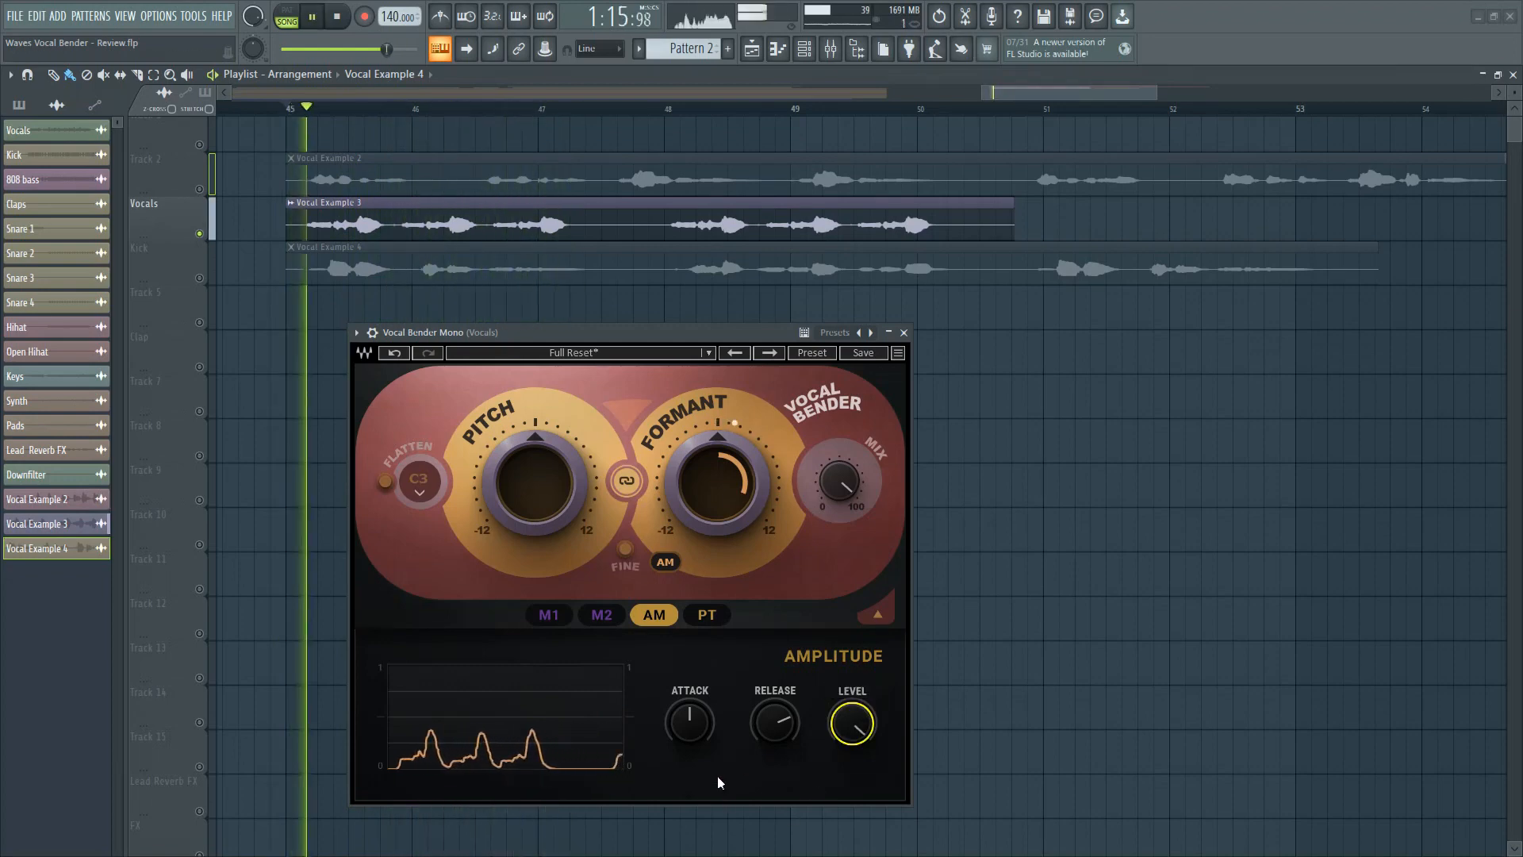
{"action": "key", "text": "space"}
{"action": "left_click_drag", "start_coordinate": [689, 722], "coordinate": [689, 750]}
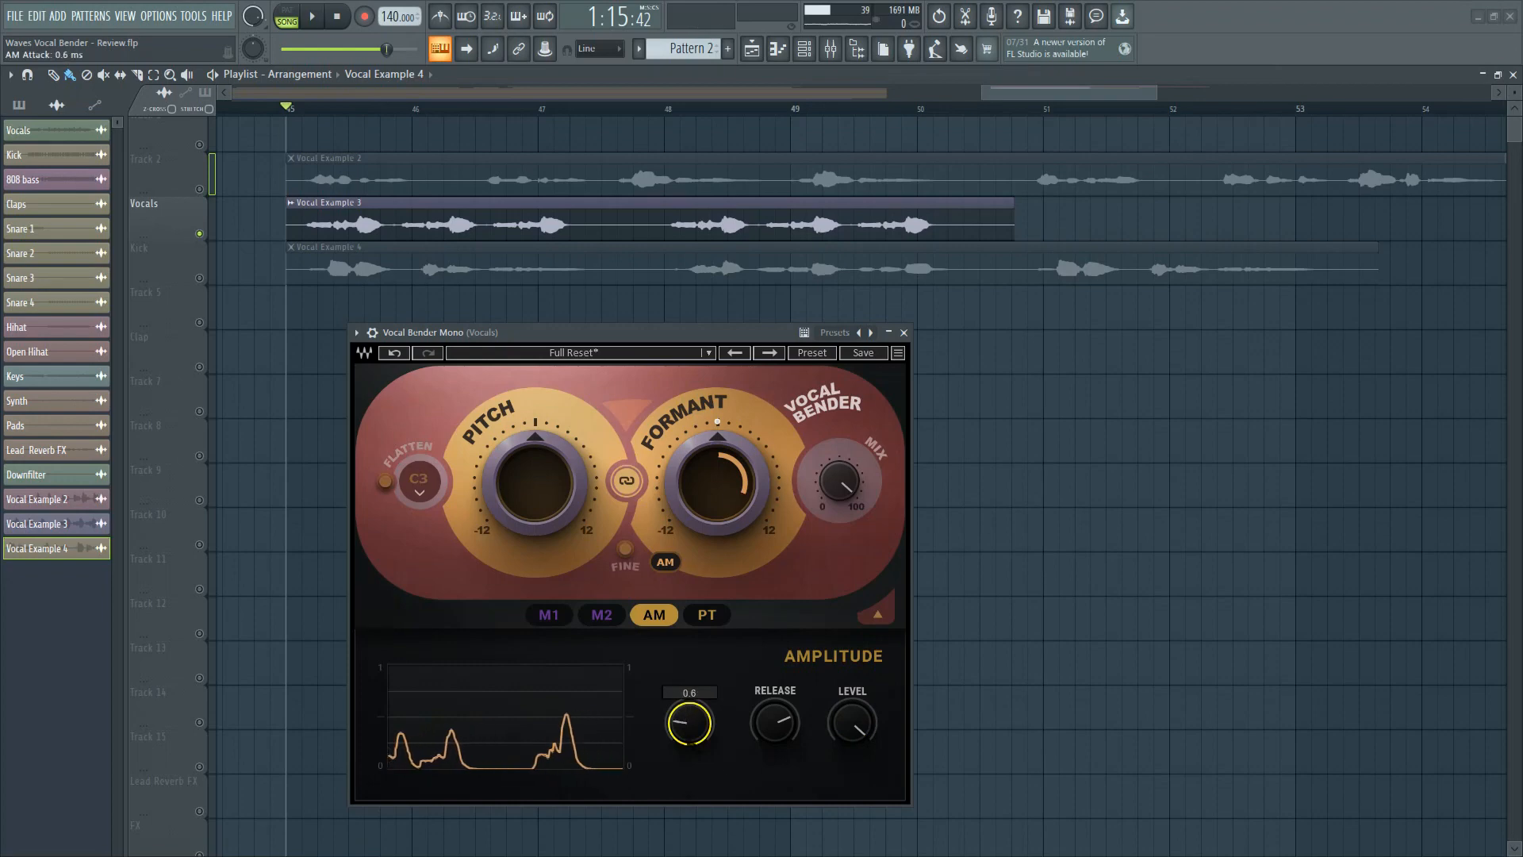
{"action": "key", "text": "space"}
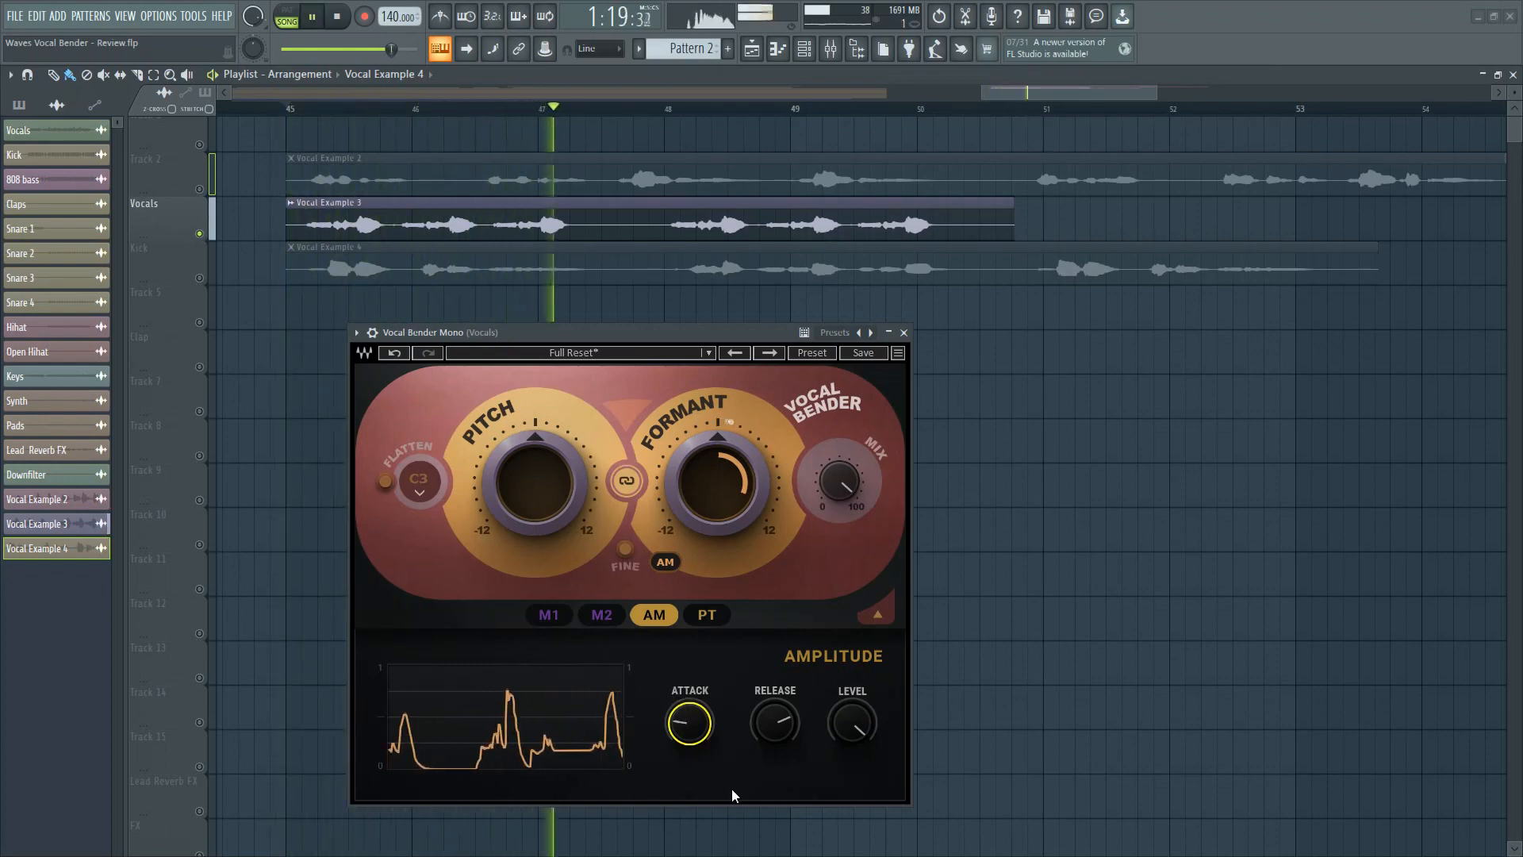
Stop playback, reduce the plugin's mix to about half, and audition the vocal with the AM-modulated formant.
{"action": "key", "text": "space"}
{"action": "left_click_drag", "start_coordinate": [839, 481], "coordinate": [840, 536]}
{"action": "key", "text": "space"}
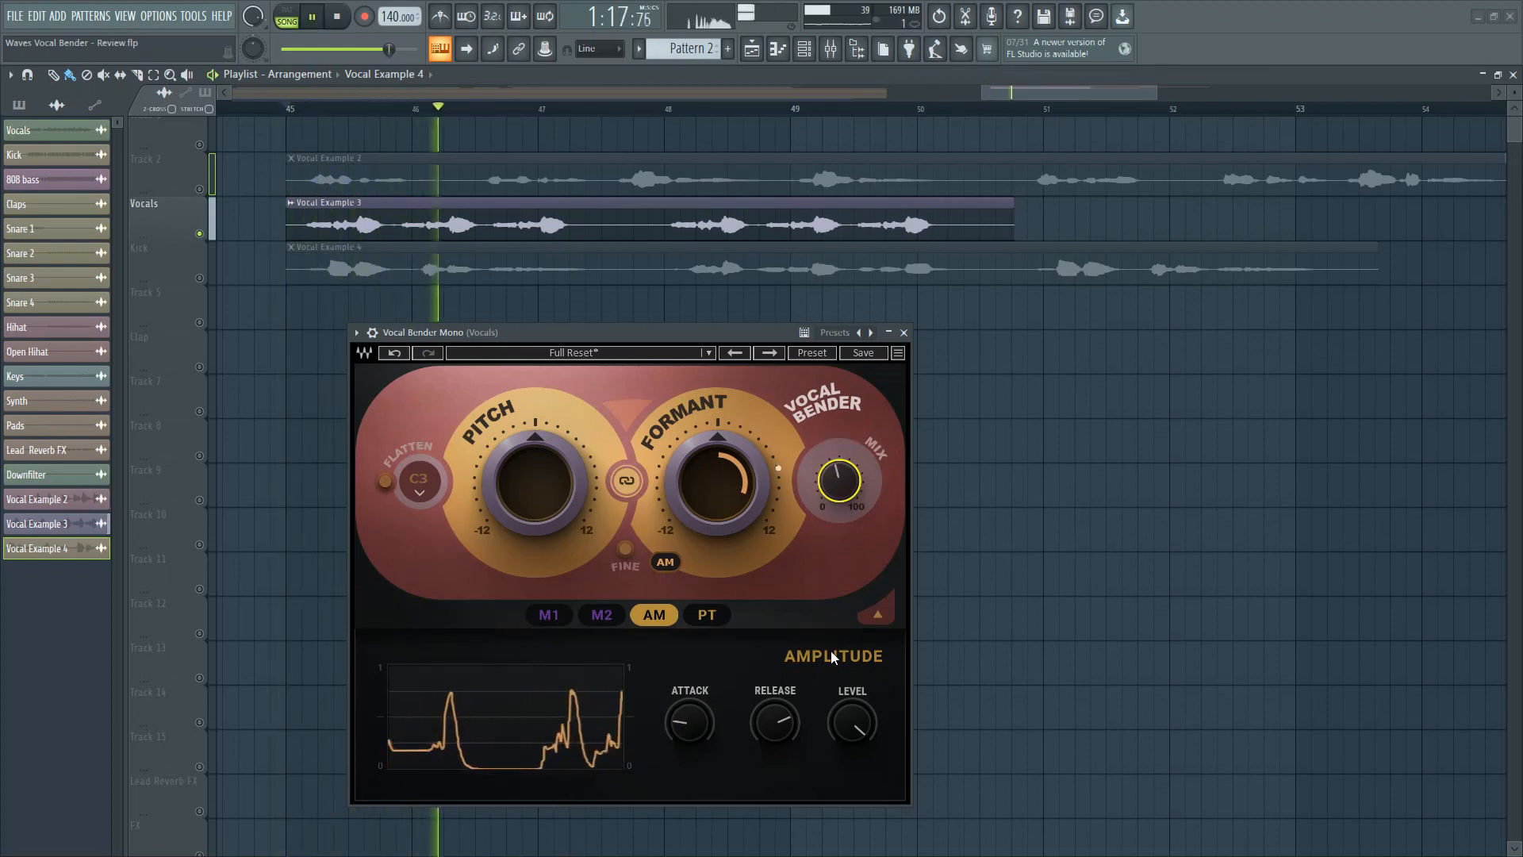
{"action": "key", "text": "space"}
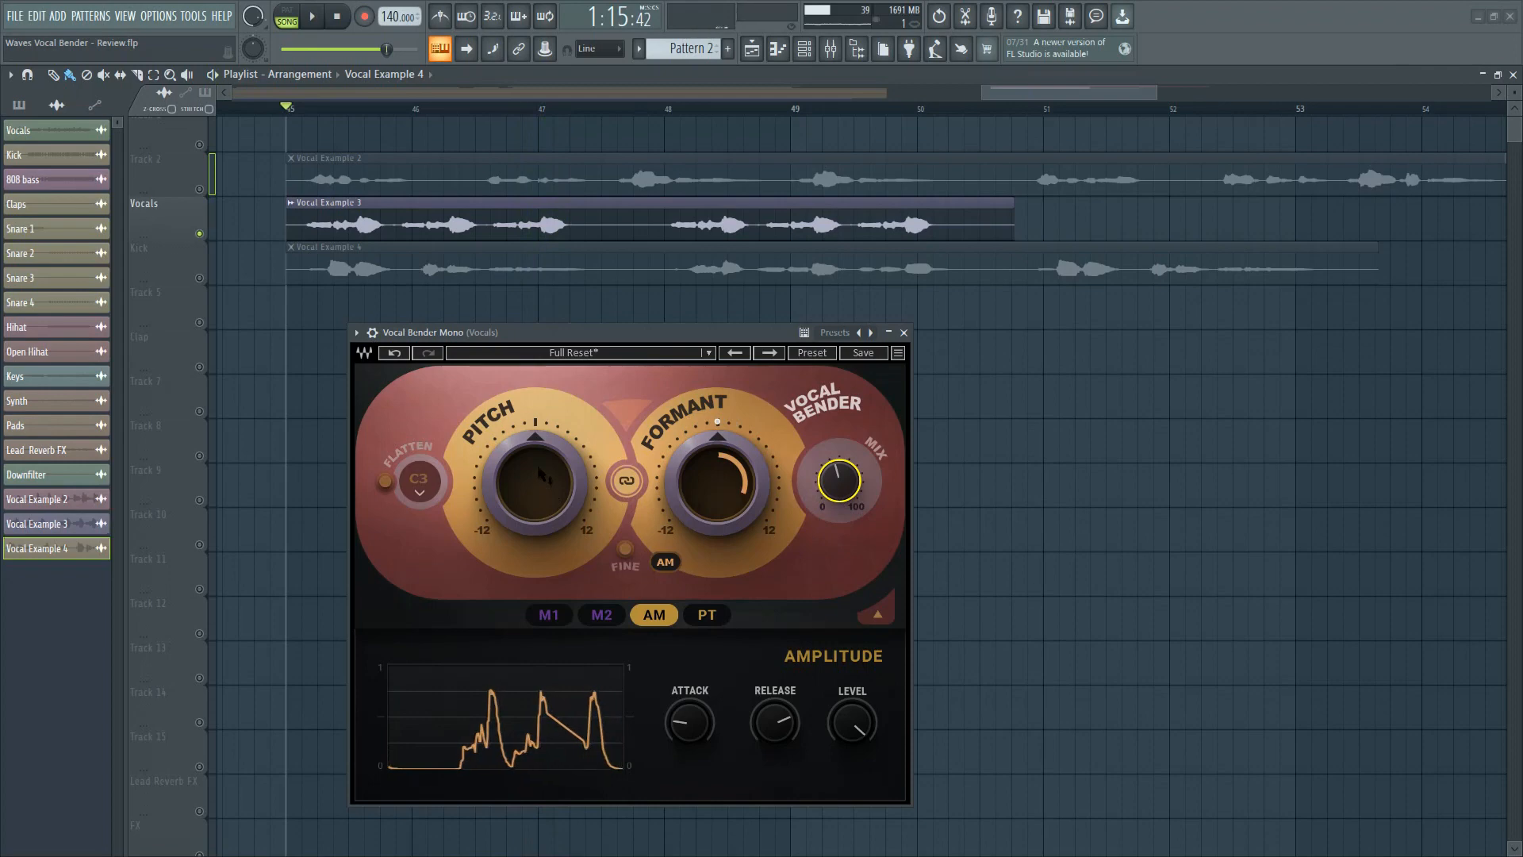
Set the formant's AM amount to -26, lower the pitch, and reduce the mix to 37.1 while playing the vocal.
{"action": "left_click_drag", "start_coordinate": [666, 562], "coordinate": [655, 797]}
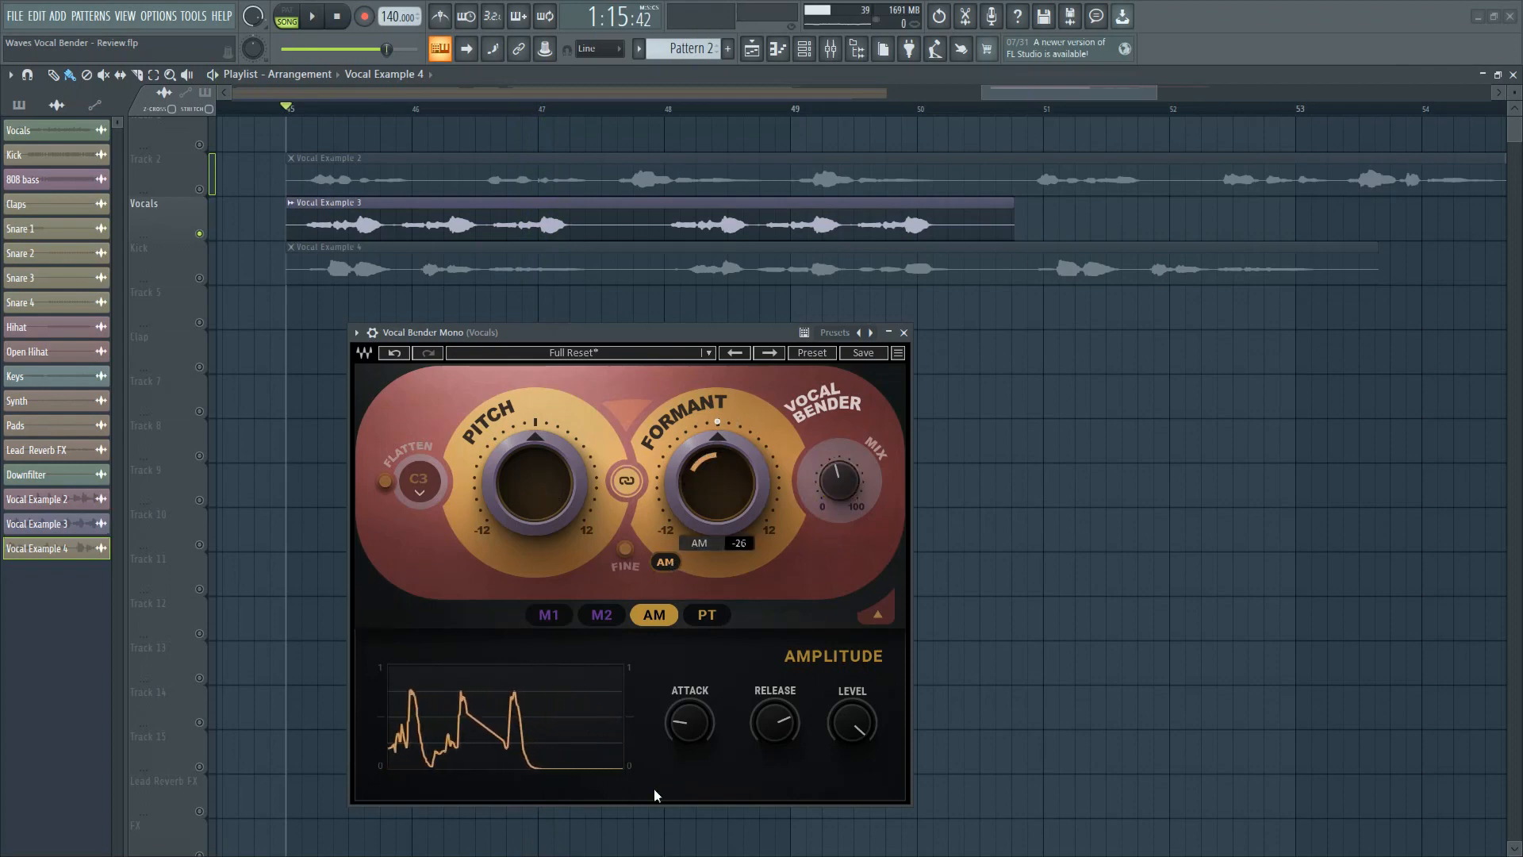
{"action": "left_click_drag", "start_coordinate": [535, 492], "coordinate": [524, 458]}
{"action": "key", "text": "space"}
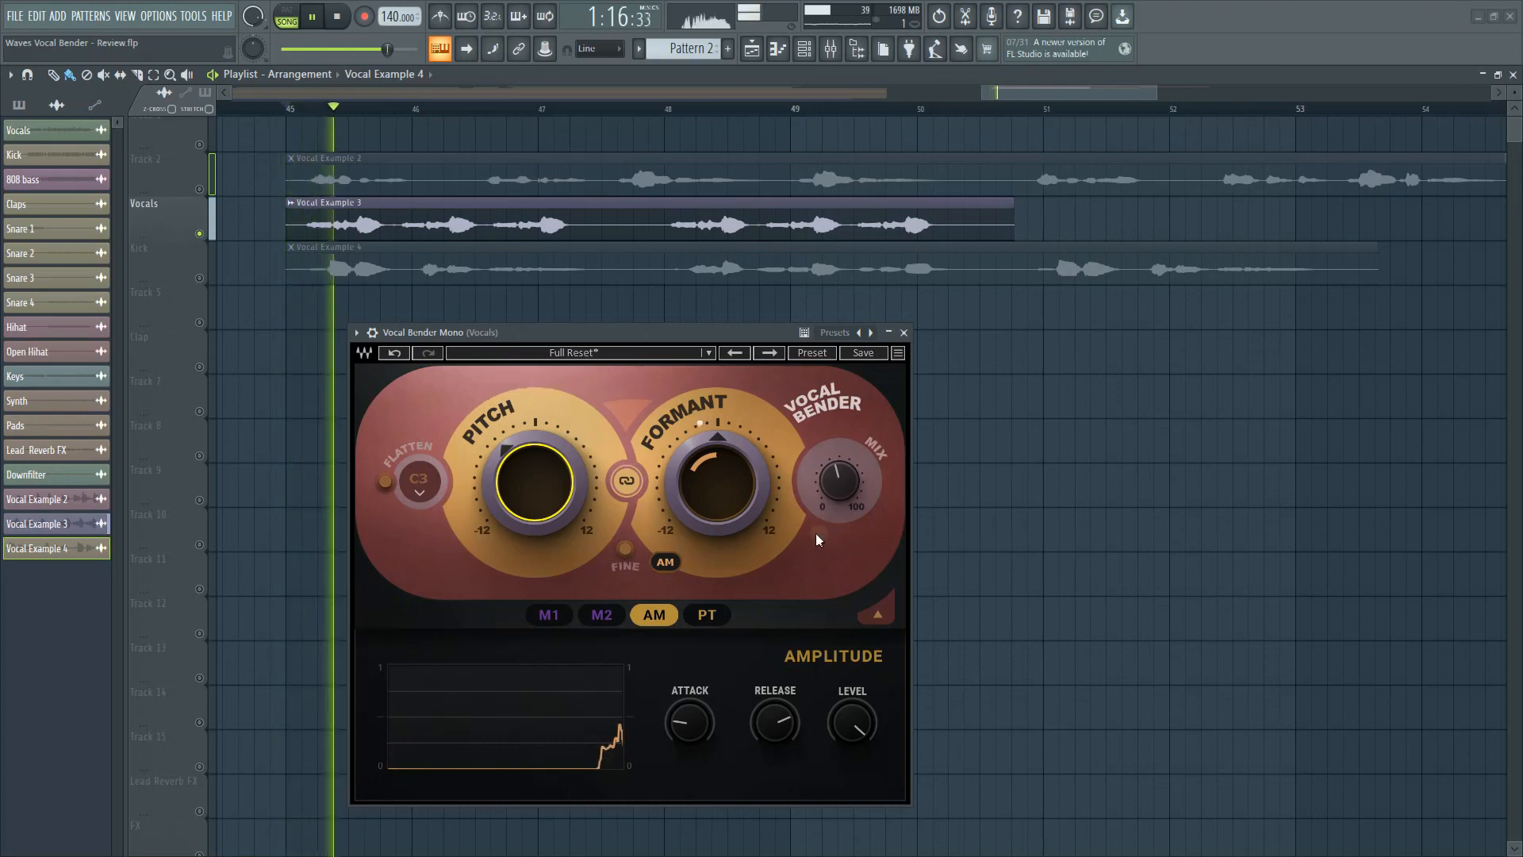
{"action": "left_click_drag", "start_coordinate": [839, 480], "coordinate": [838, 489]}
{"action": "key", "text": "space"}
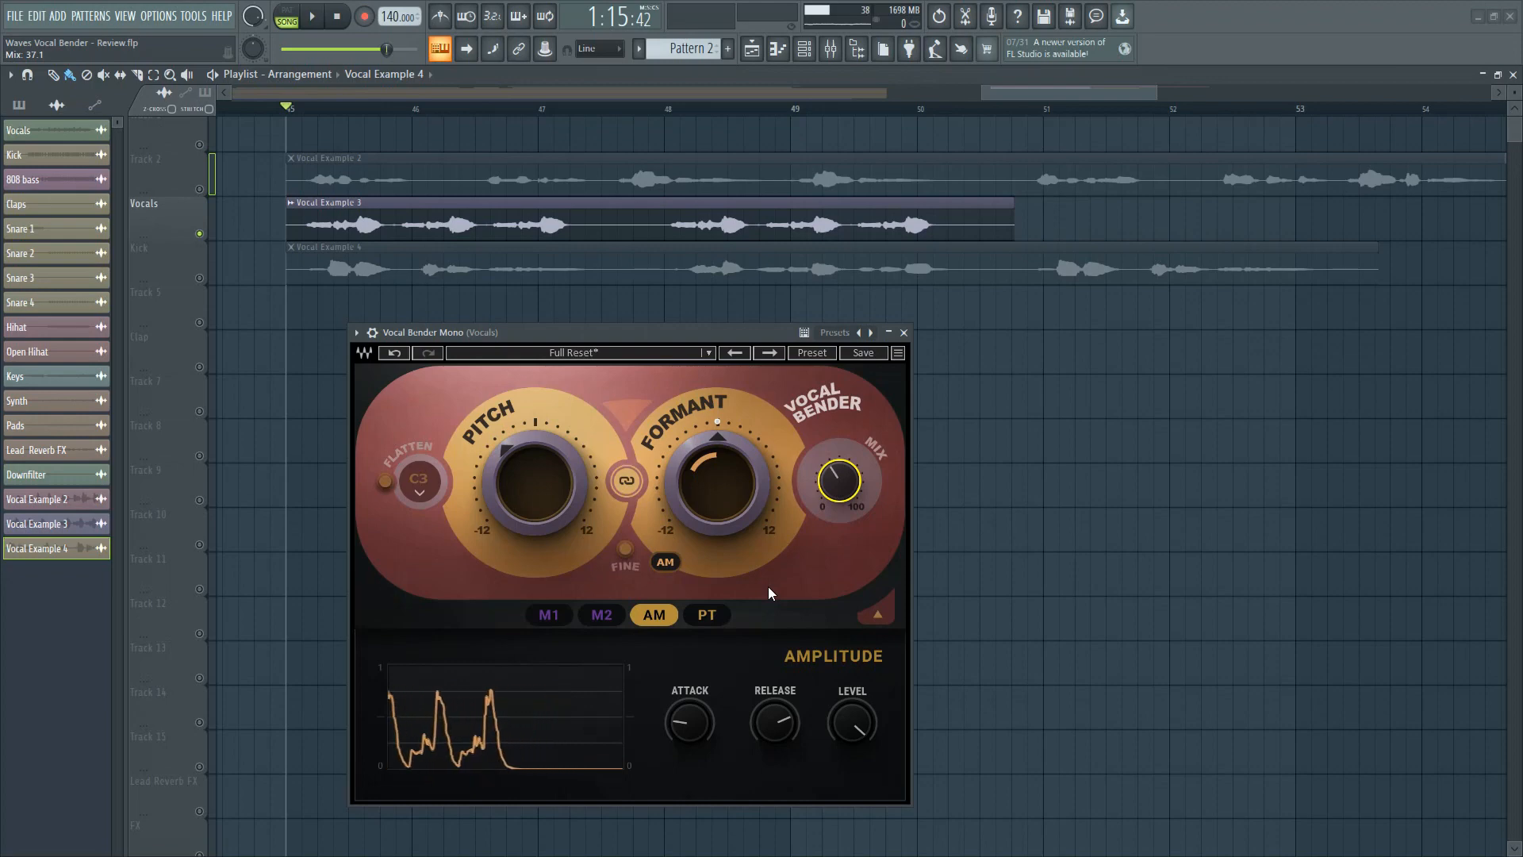
Show the PT modulator's settings, assign PT to the formant in place of AM, raise the PT level, and audition the vocal.
{"action": "left_click", "coordinate": [707, 615]}
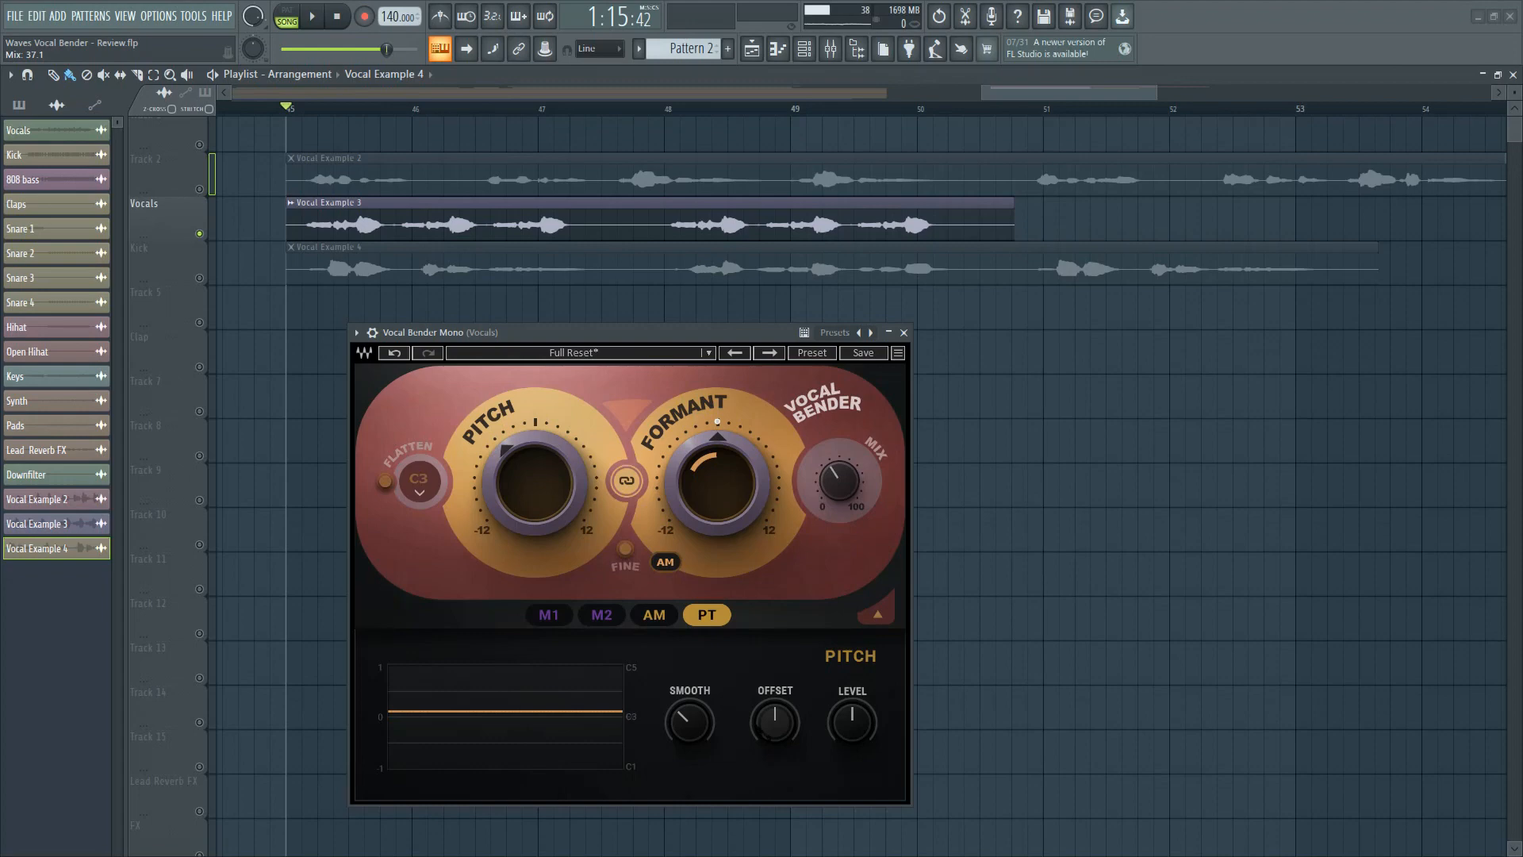
{"action": "left_click", "coordinate": [666, 562]}
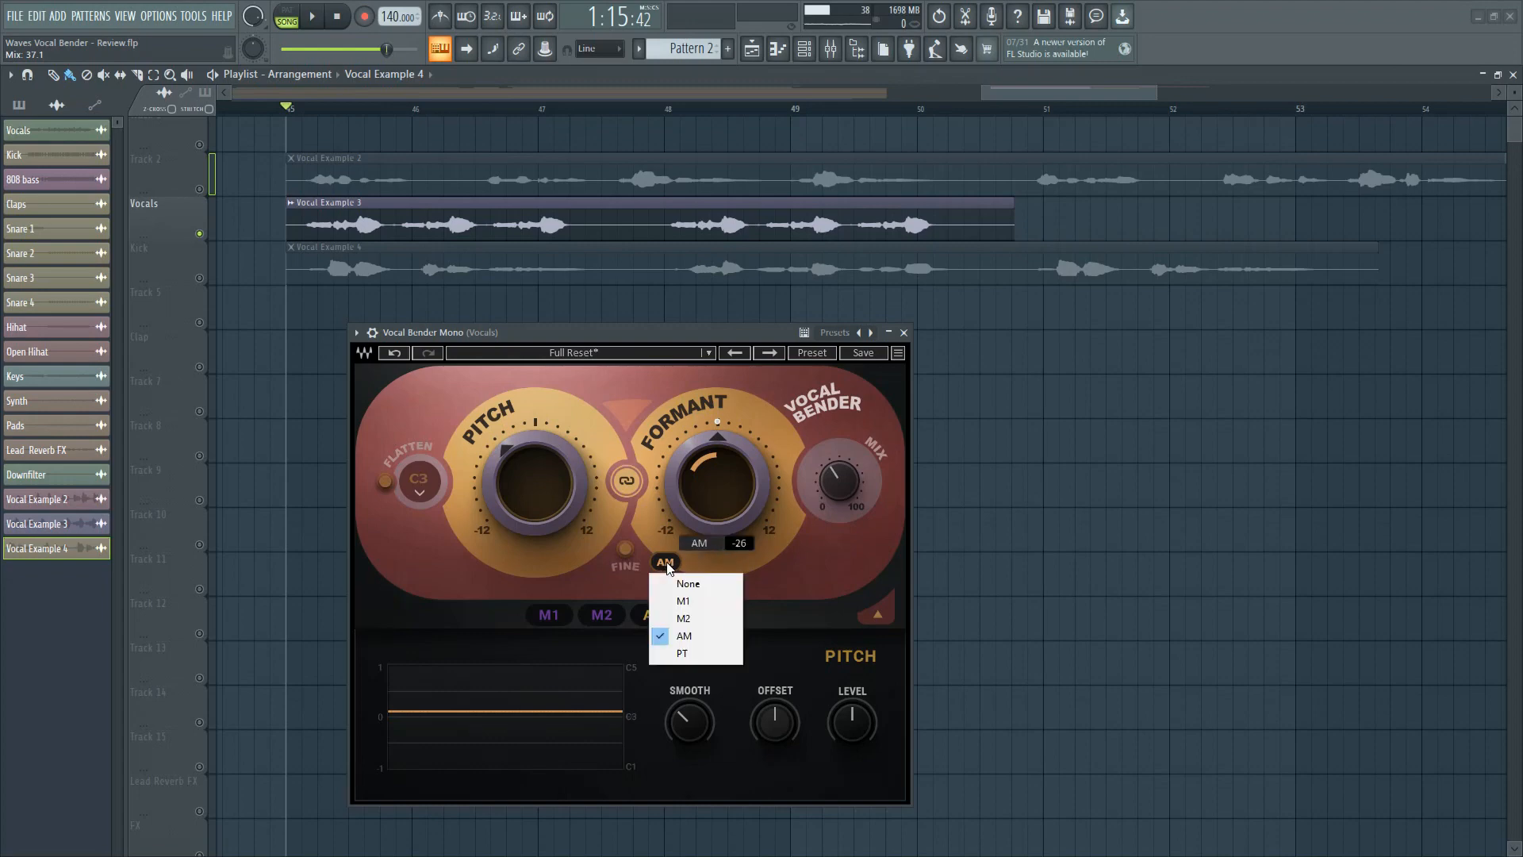
{"action": "left_click", "coordinate": [687, 655]}
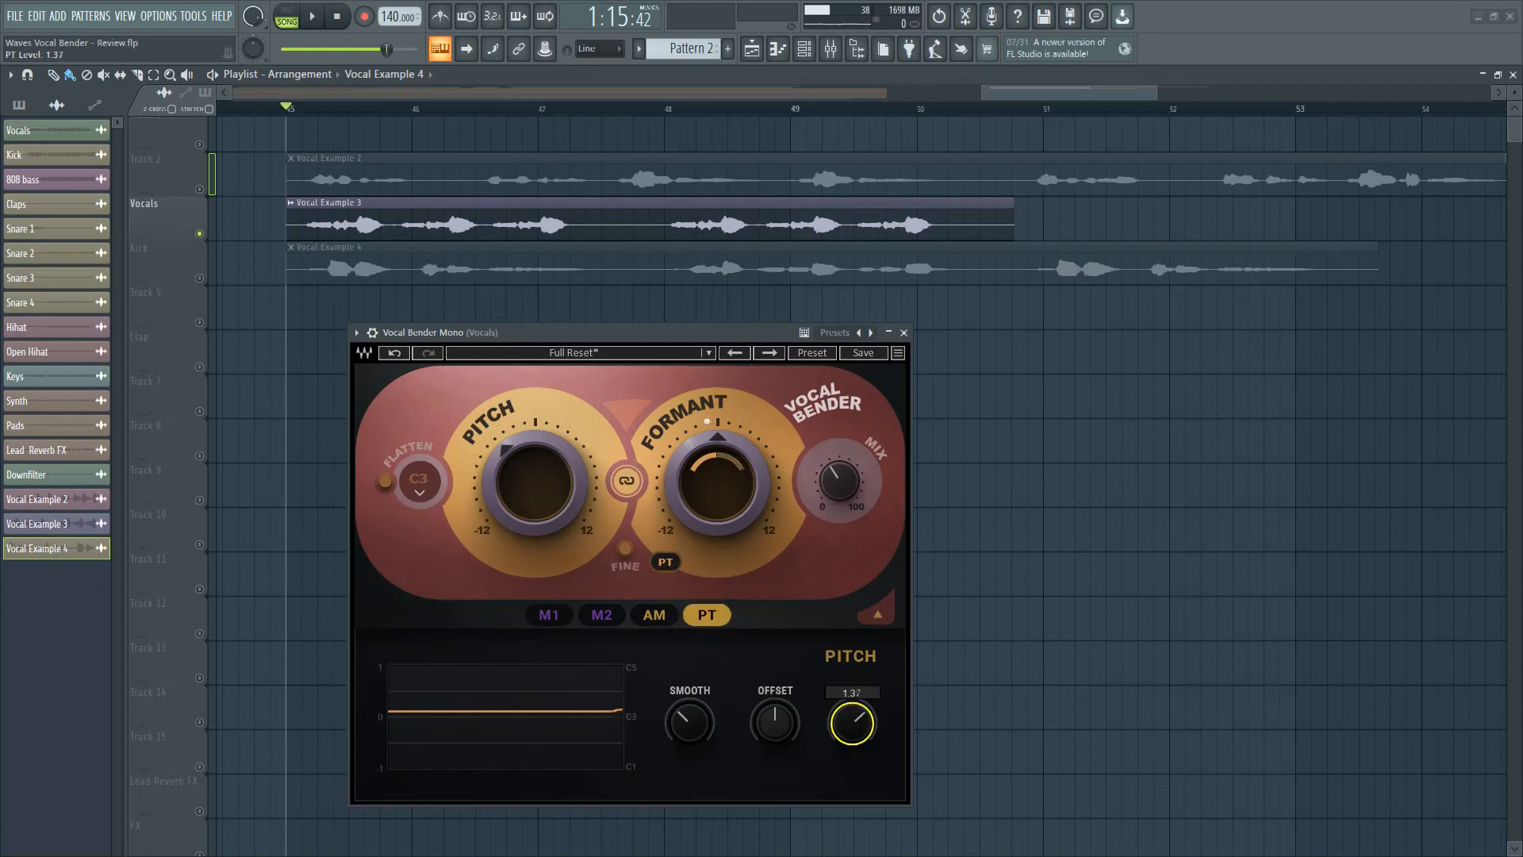
{"action": "key", "text": "space"}
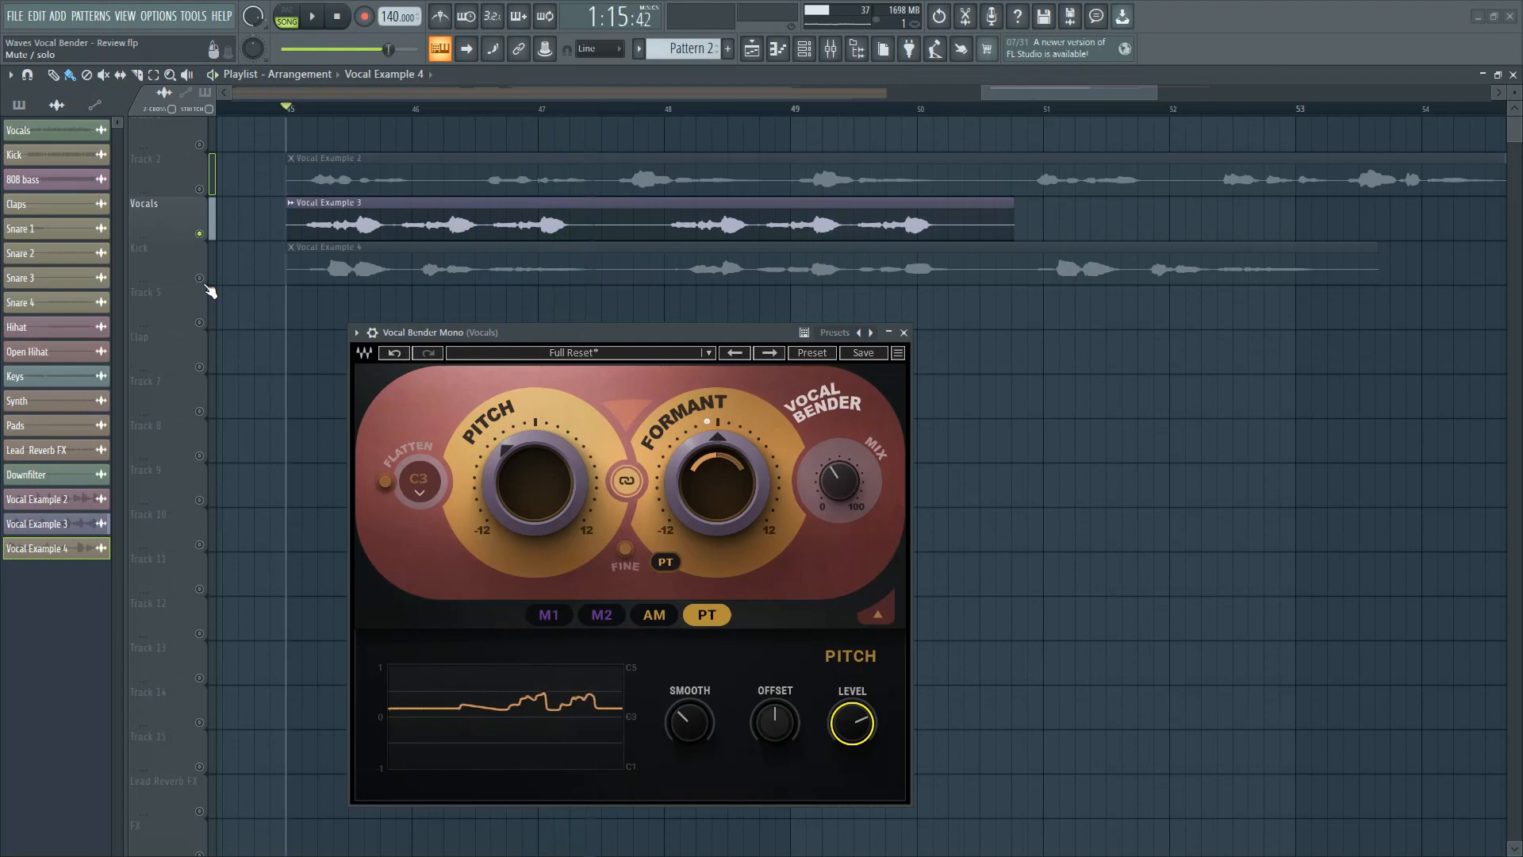
{"action": "key", "text": "space"}
Solo the Kick track holding Vocal Example 4 and widen the formant's negative PT amount during playback.
{"action": "right_click", "coordinate": [204, 286]}
{"action": "key", "text": "space"}
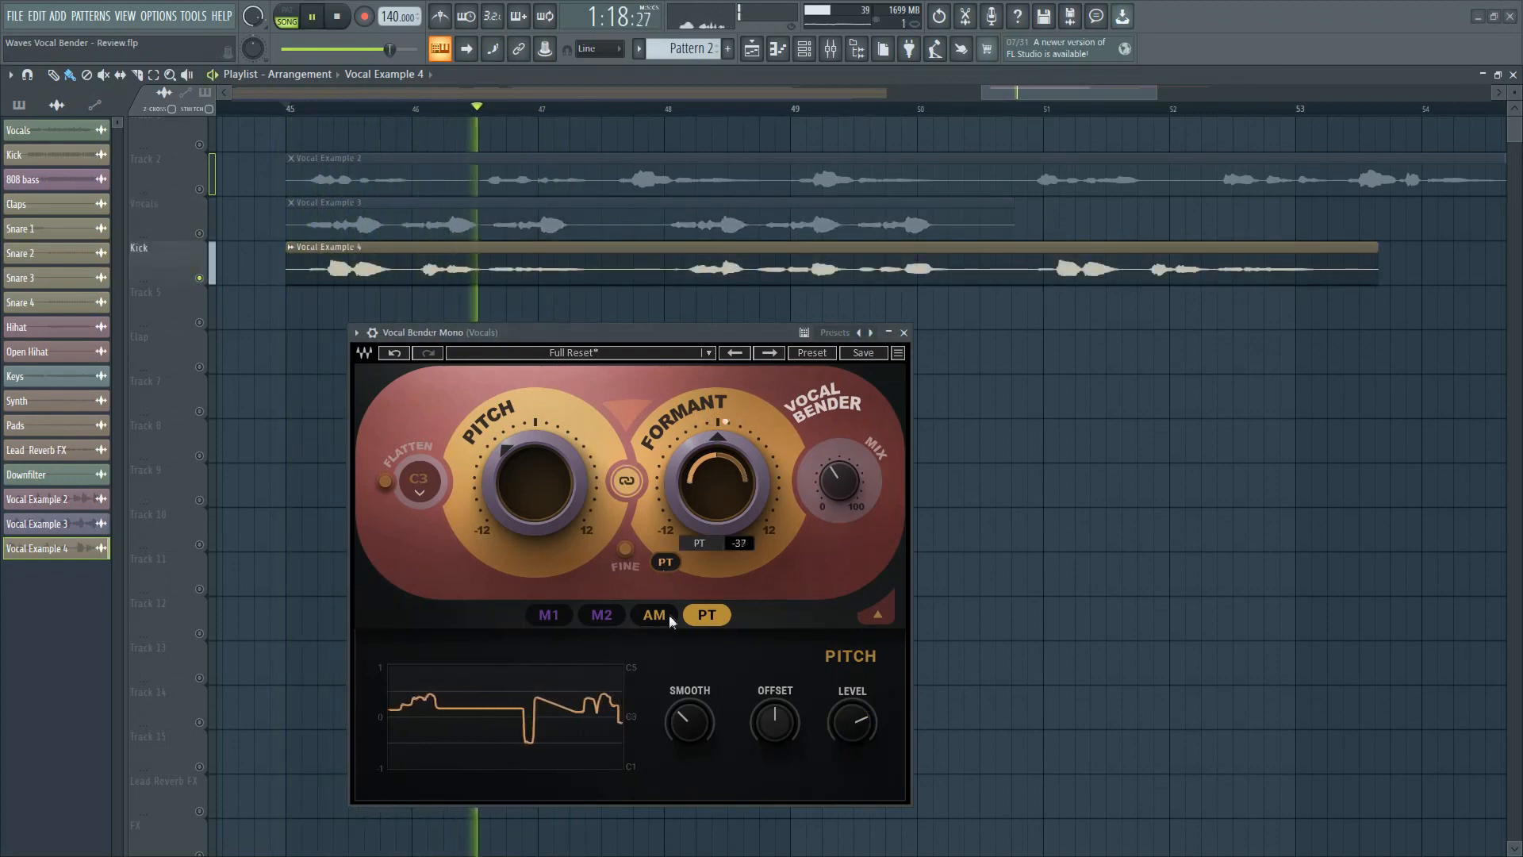
{"action": "key", "text": "space"}
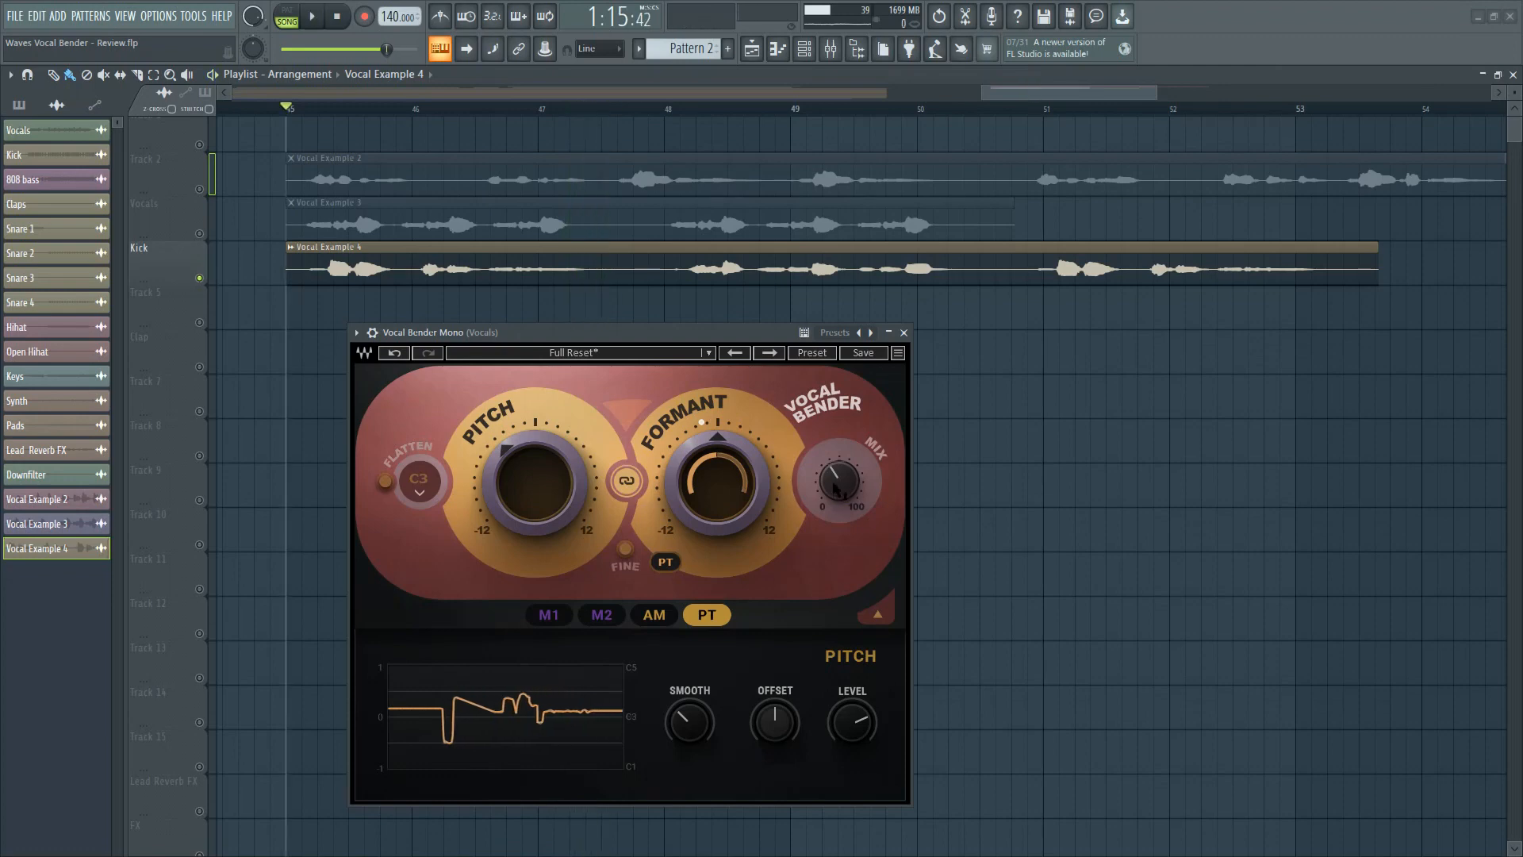
Play the vocal again with the mix at 100 and the PT level raised to 1.61.
{"action": "key", "text": "space"}
{"action": "left_click_drag", "start_coordinate": [852, 722], "coordinate": [852, 714]}
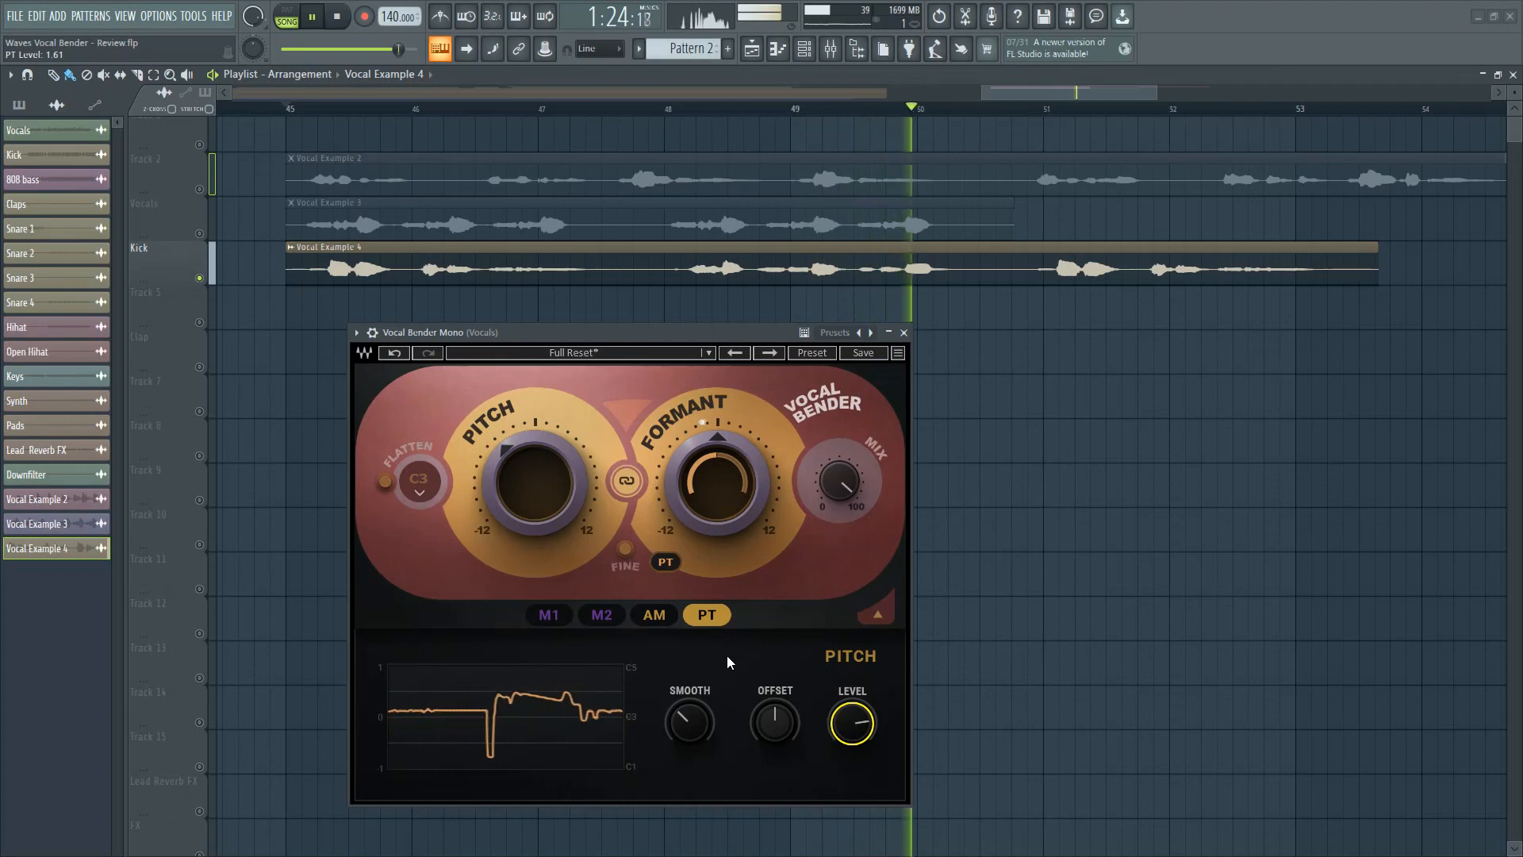
{"action": "key", "text": "space"}
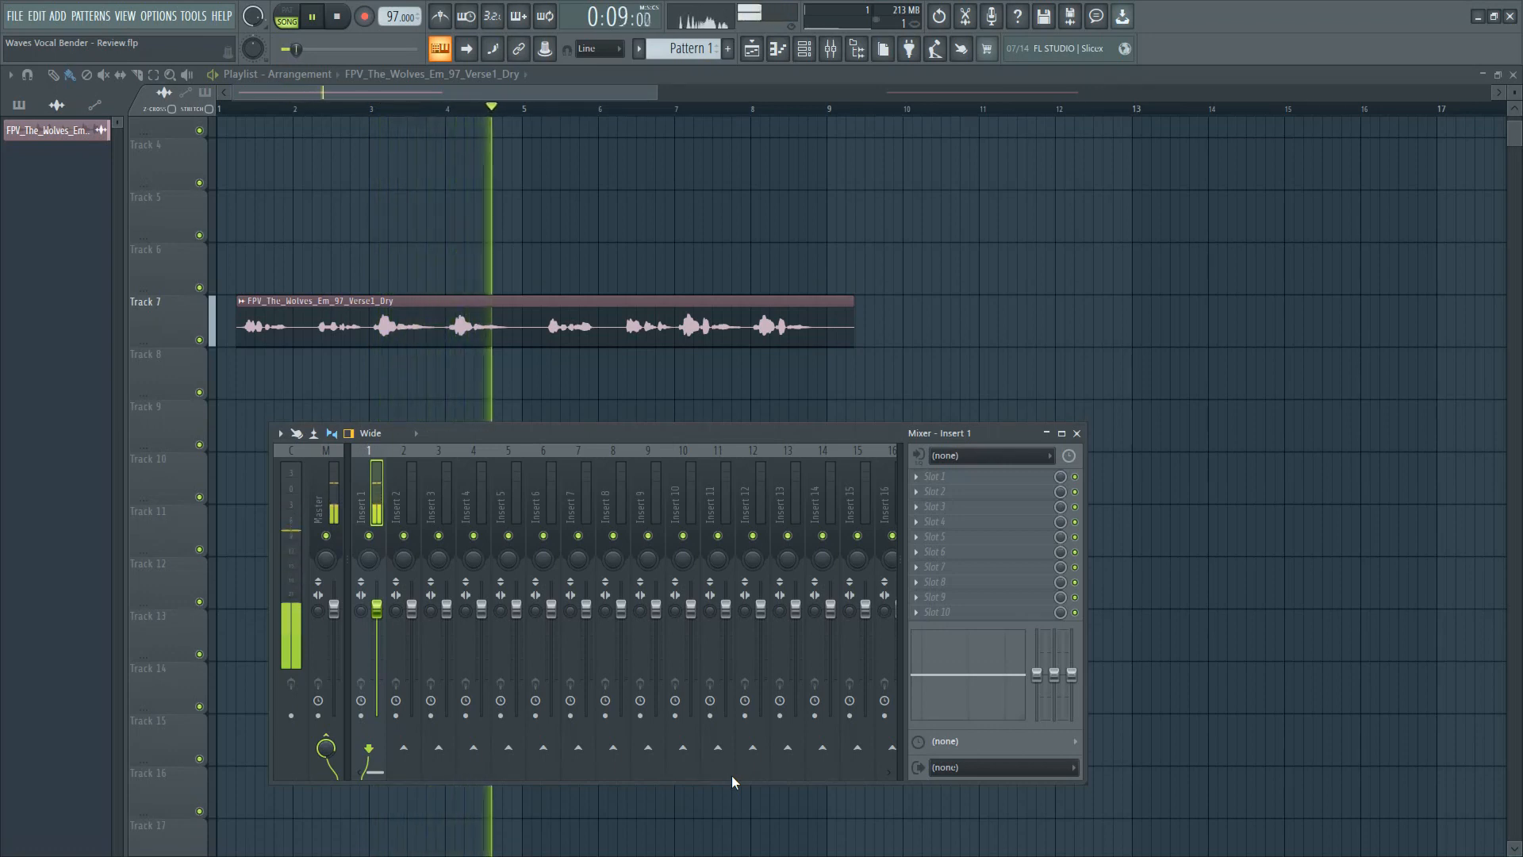
Stop the dry verse playback and check which mixer track its audio clip is assigned to.
{"action": "key", "text": "space"}
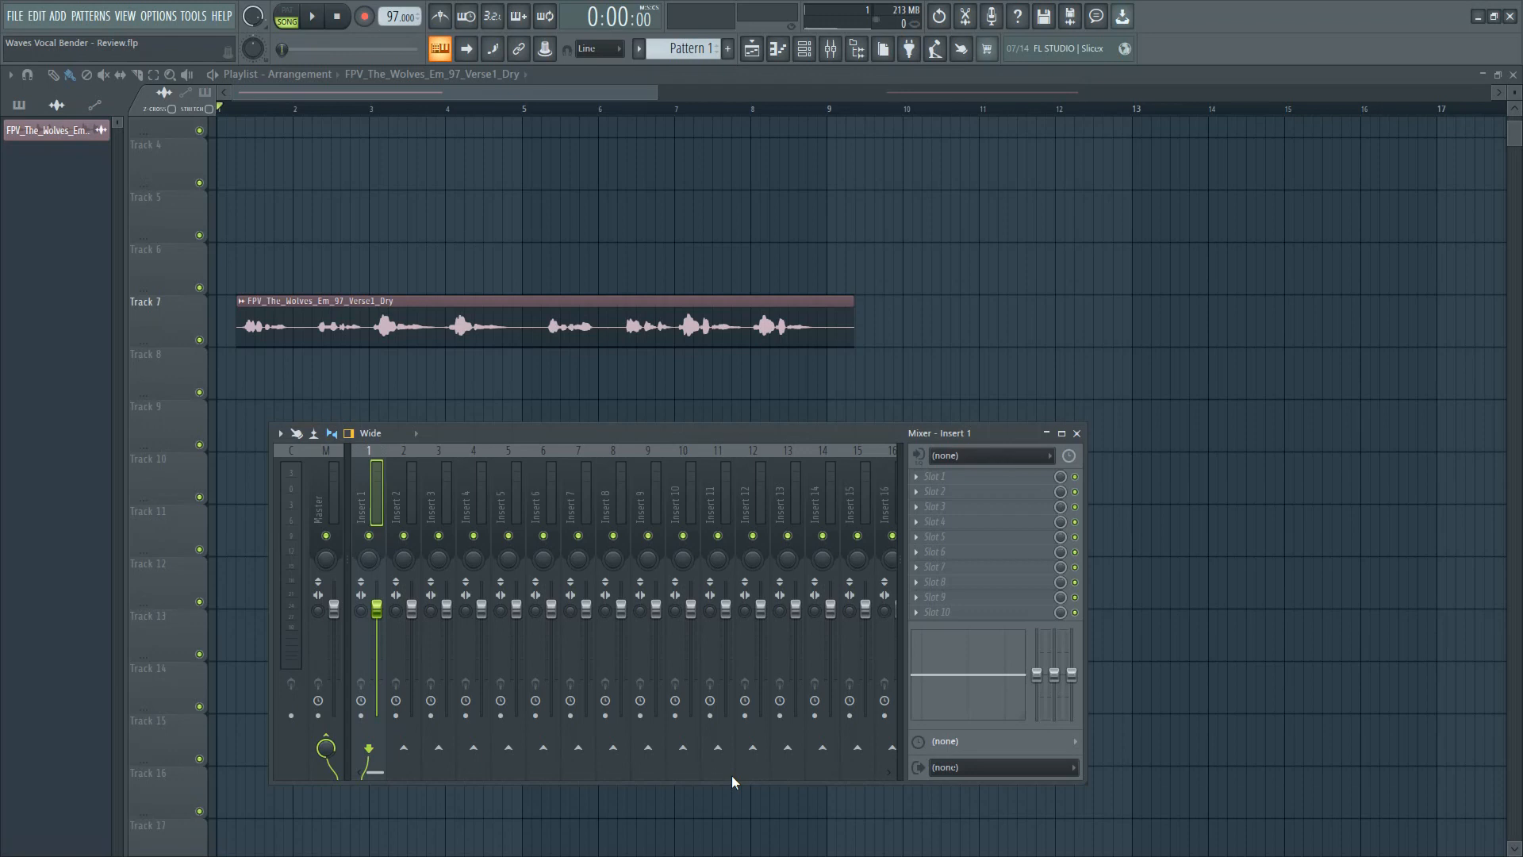
{"action": "double_click", "coordinate": [610, 324]}
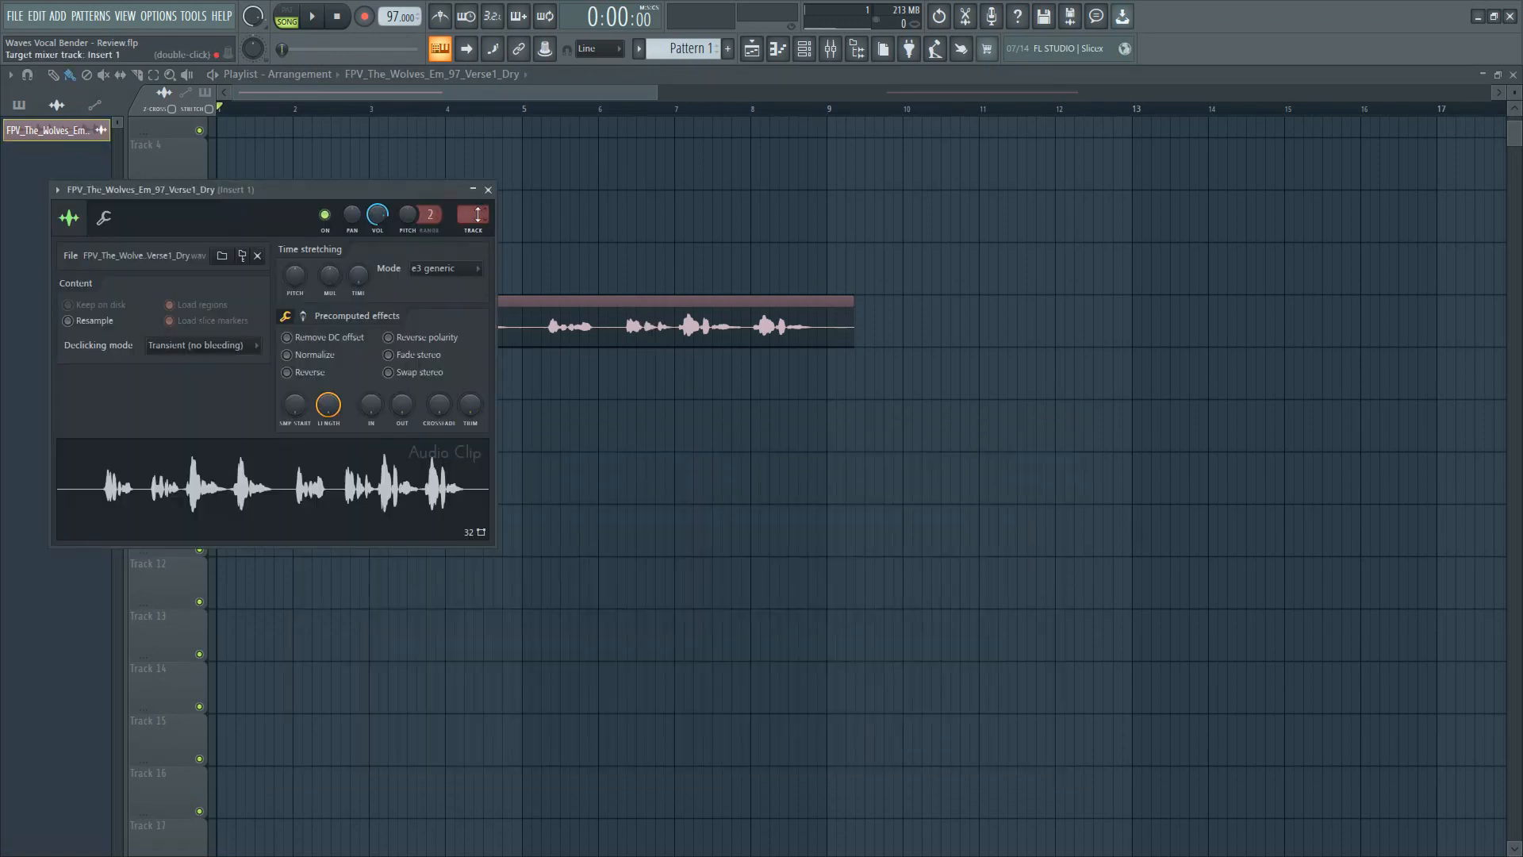
{"action": "left_click", "coordinate": [488, 189]}
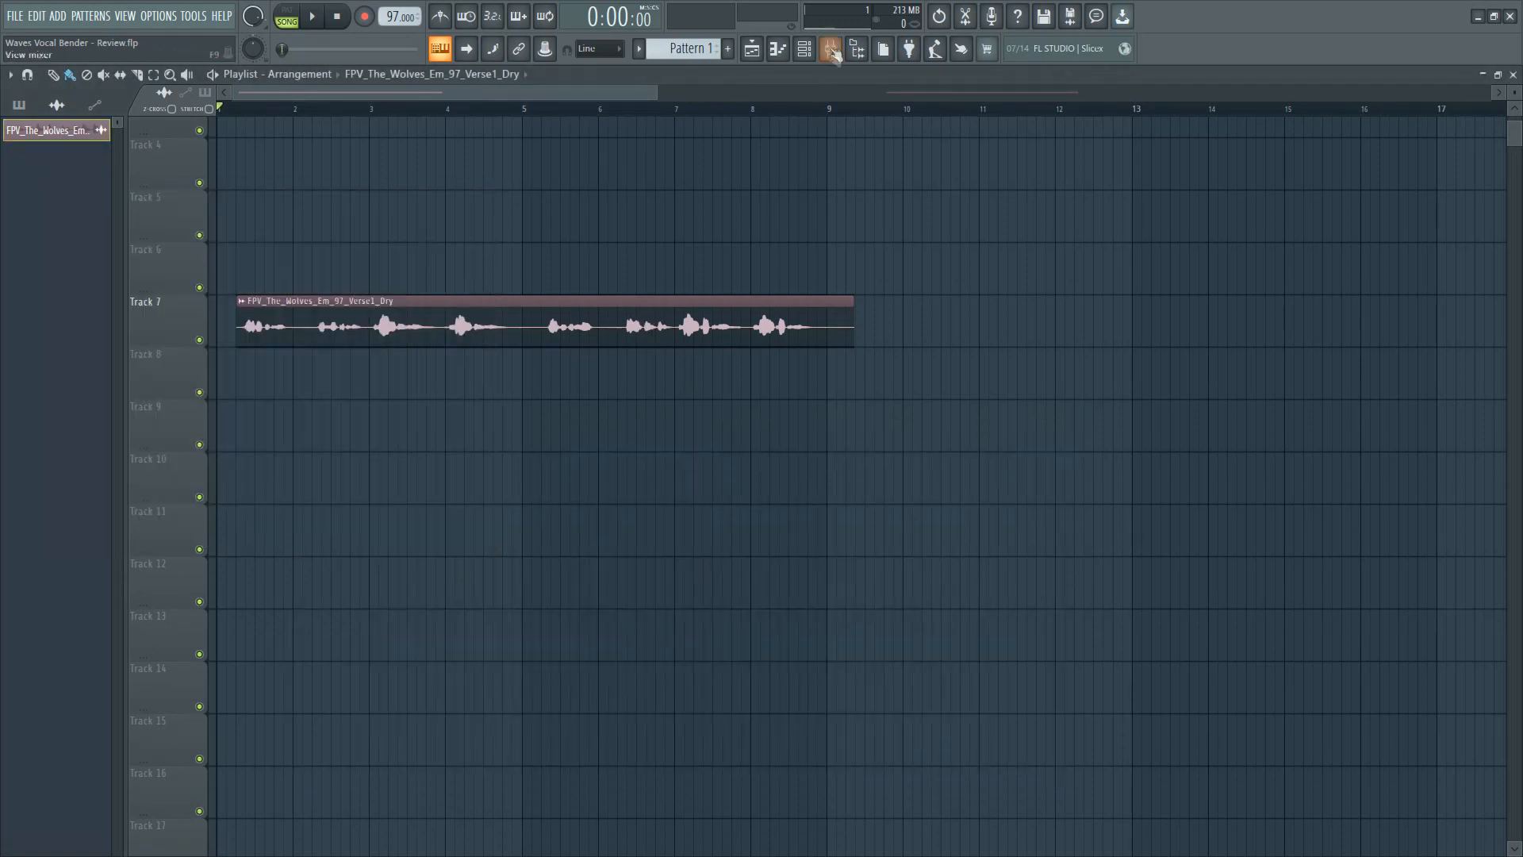
Show the mixer and rename Insert 1 as Vocal.
{"action": "left_click", "coordinate": [830, 48]}
{"action": "right_click", "coordinate": [380, 503]}
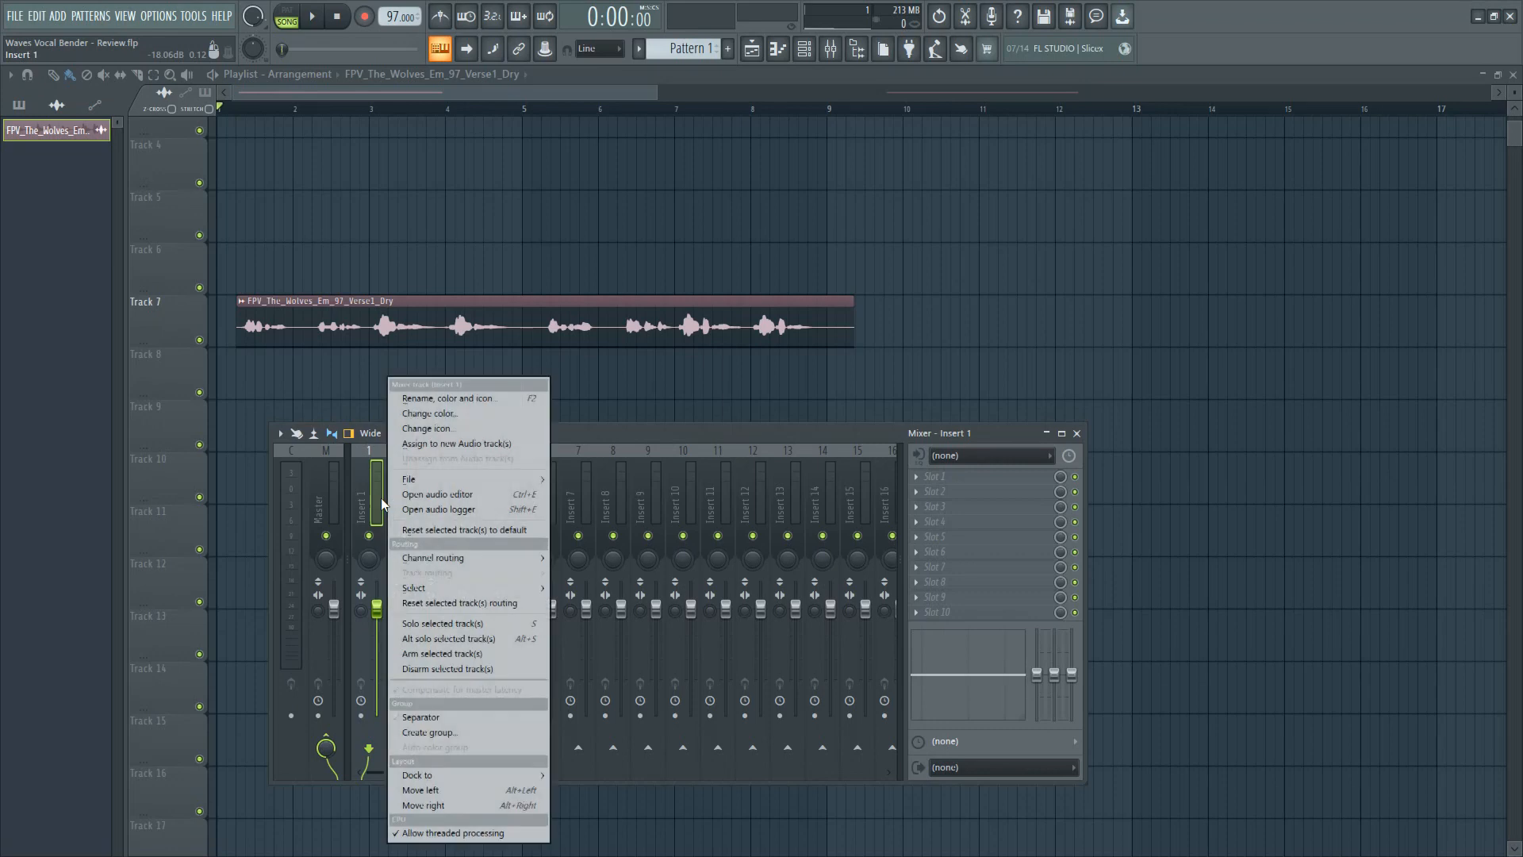
{"action": "left_click", "coordinate": [476, 399]}
{"action": "type", "text": "Vocal"}
{"action": "key", "text": "Return"}
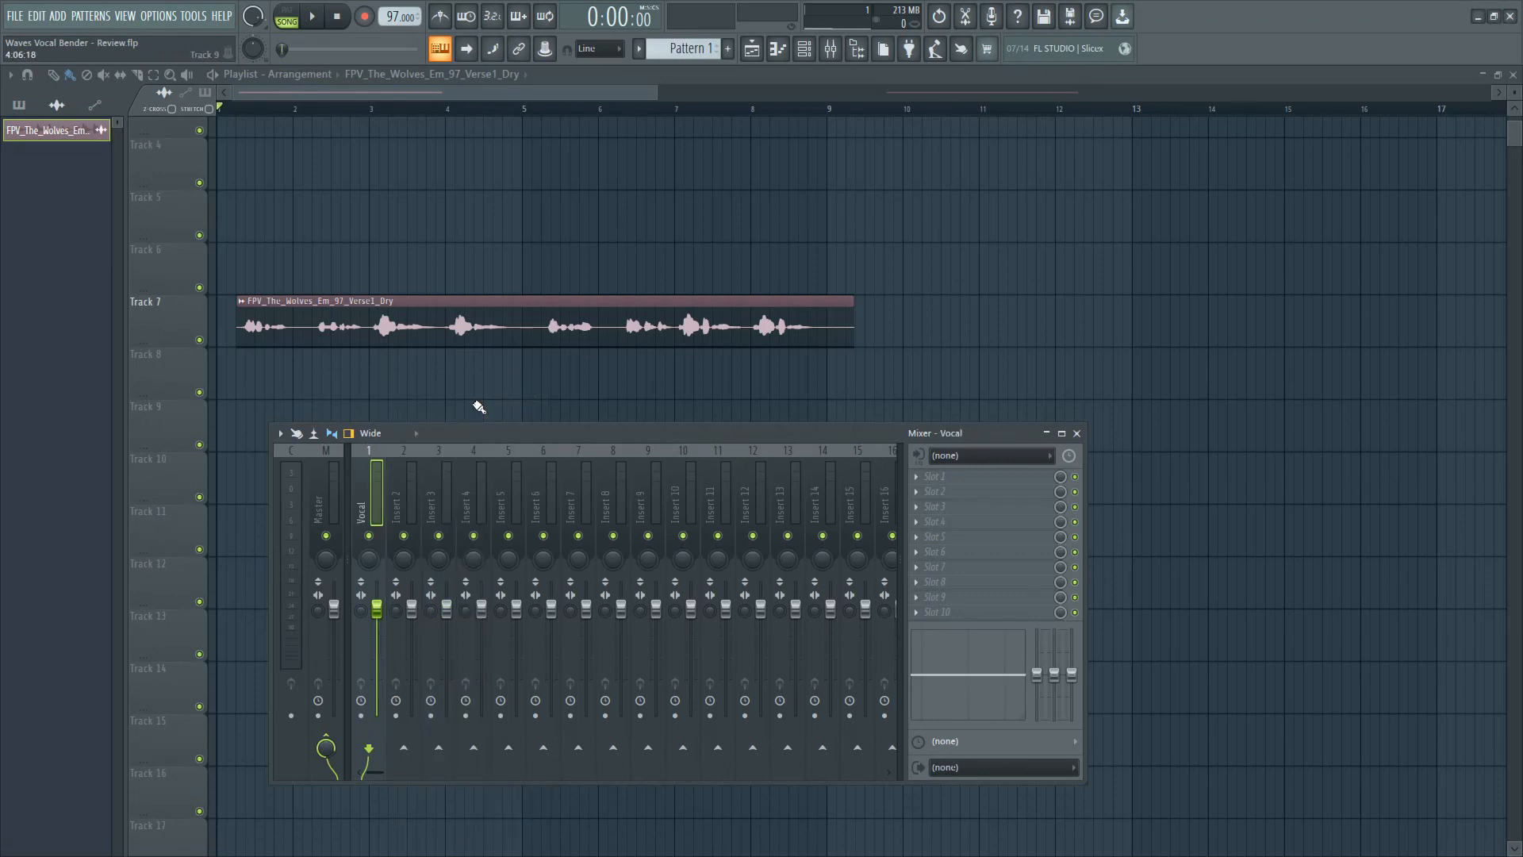
Rename mixer Insert 2 as Delay.
{"action": "right_click", "coordinate": [417, 490]}
{"action": "left_click", "coordinate": [448, 401]}
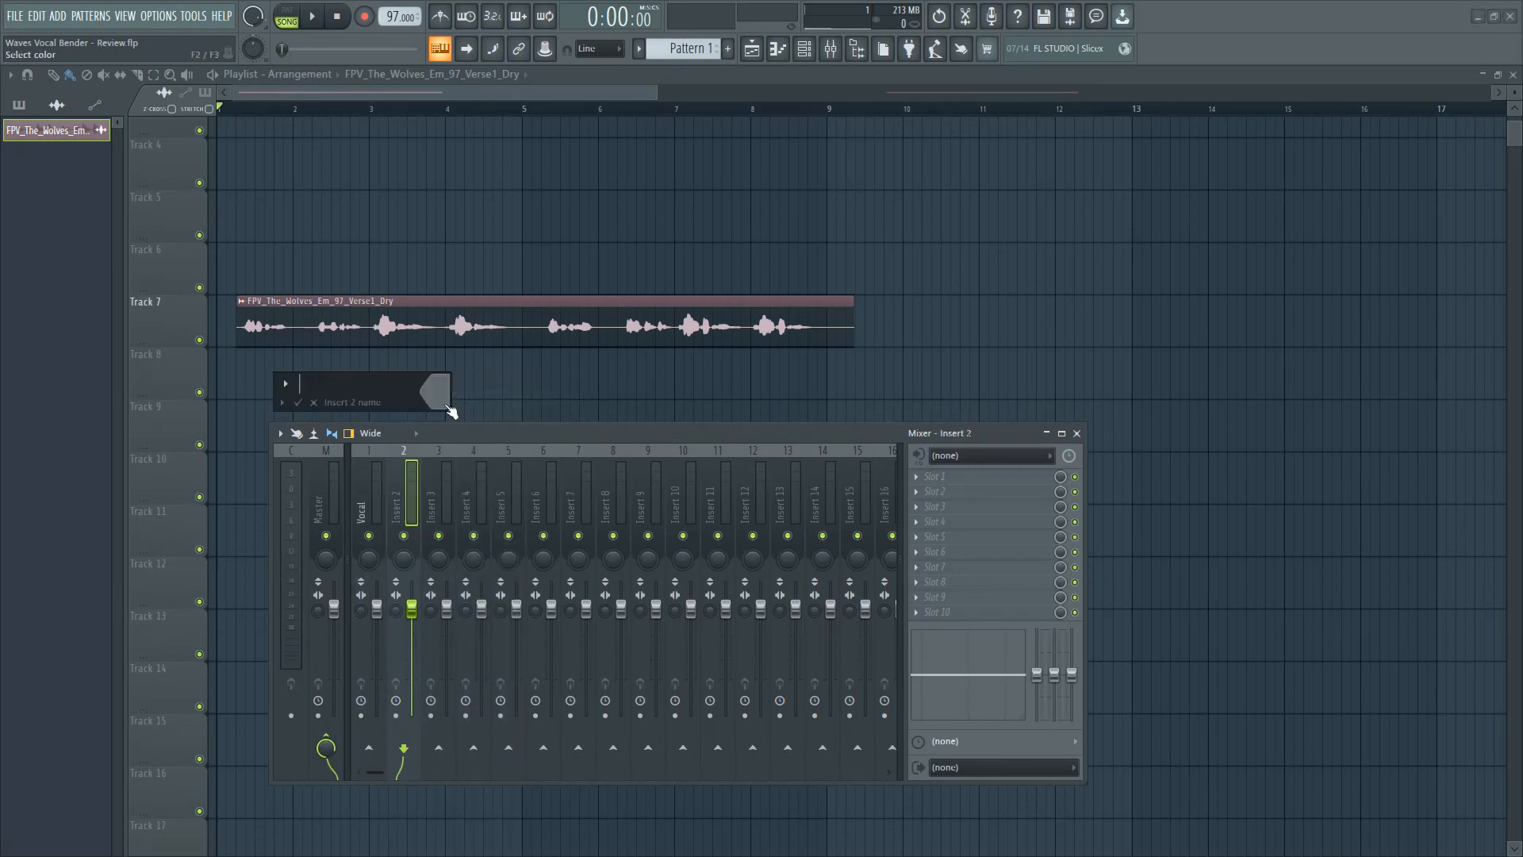
{"action": "type", "text": "Delay"}
{"action": "key", "text": "Return"}
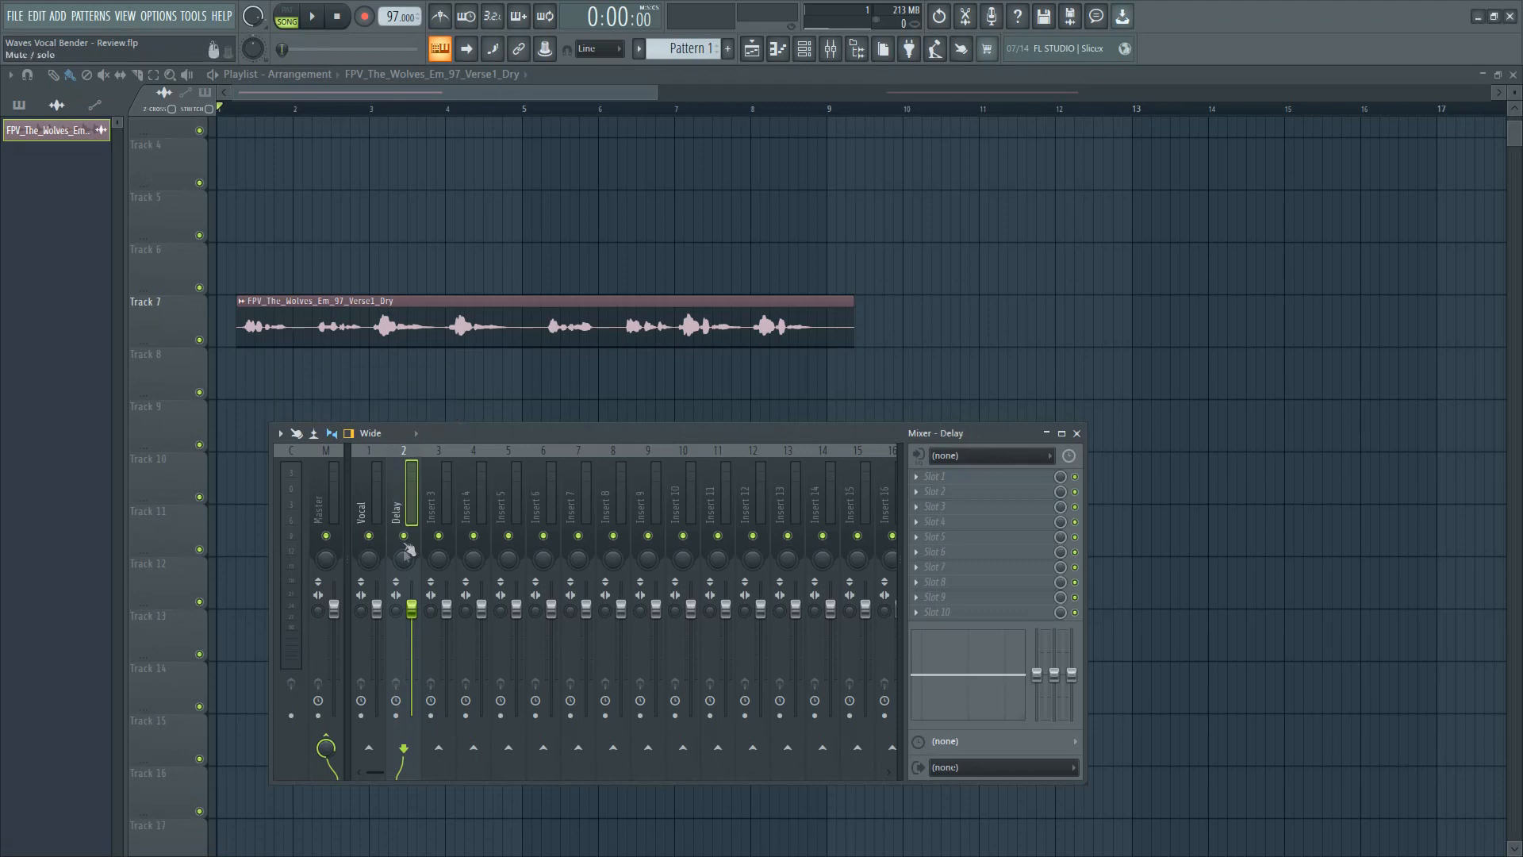
Lower the Delay track's volume to 77% and send the Vocal track to it.
{"action": "left_click", "coordinate": [376, 533]}
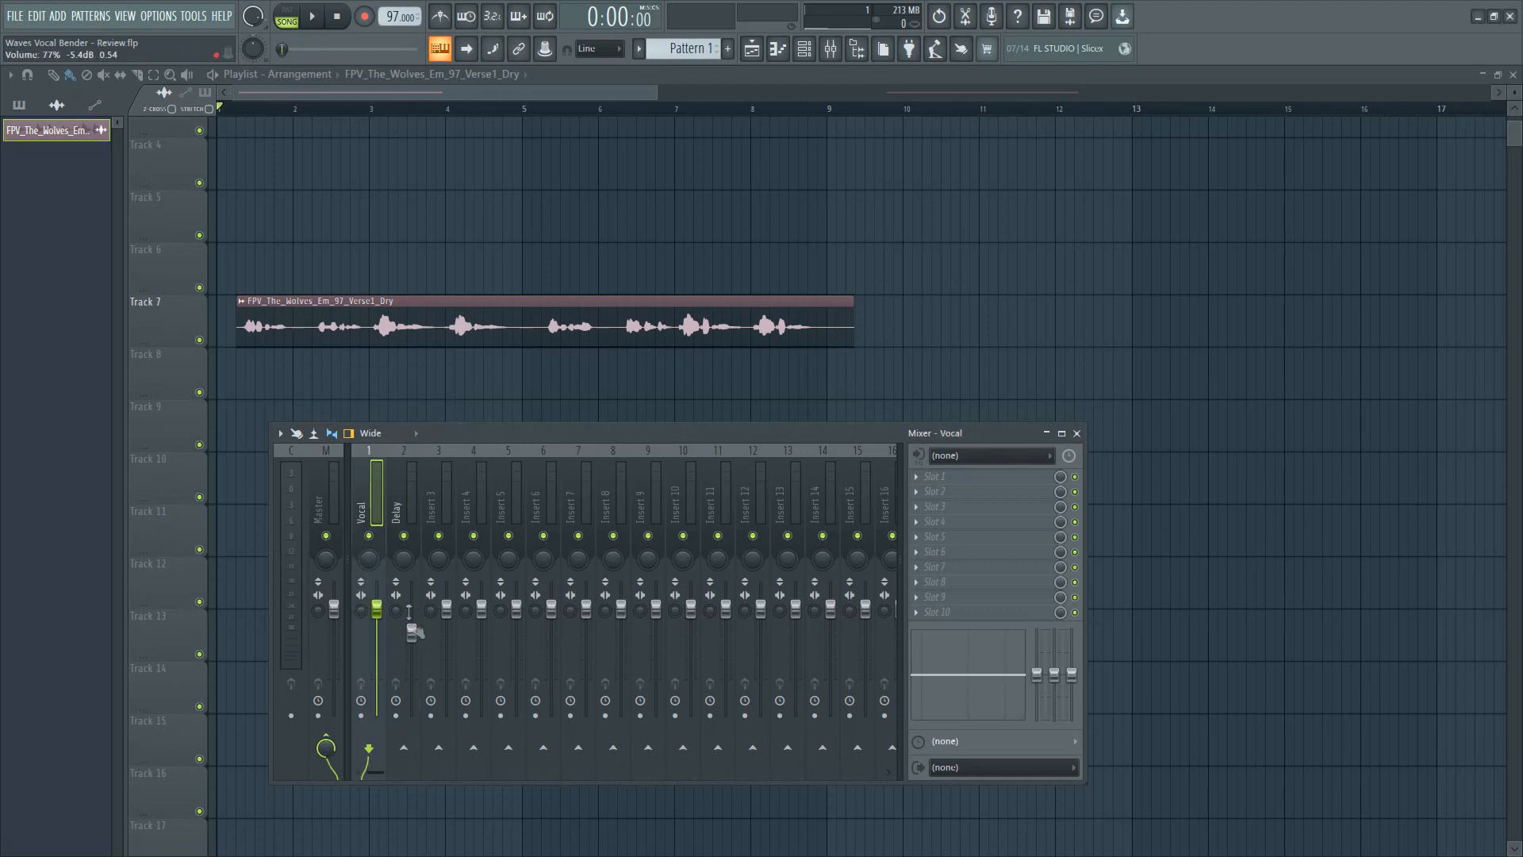
{"action": "right_click", "coordinate": [407, 747]}
{"action": "left_click", "coordinate": [450, 754]}
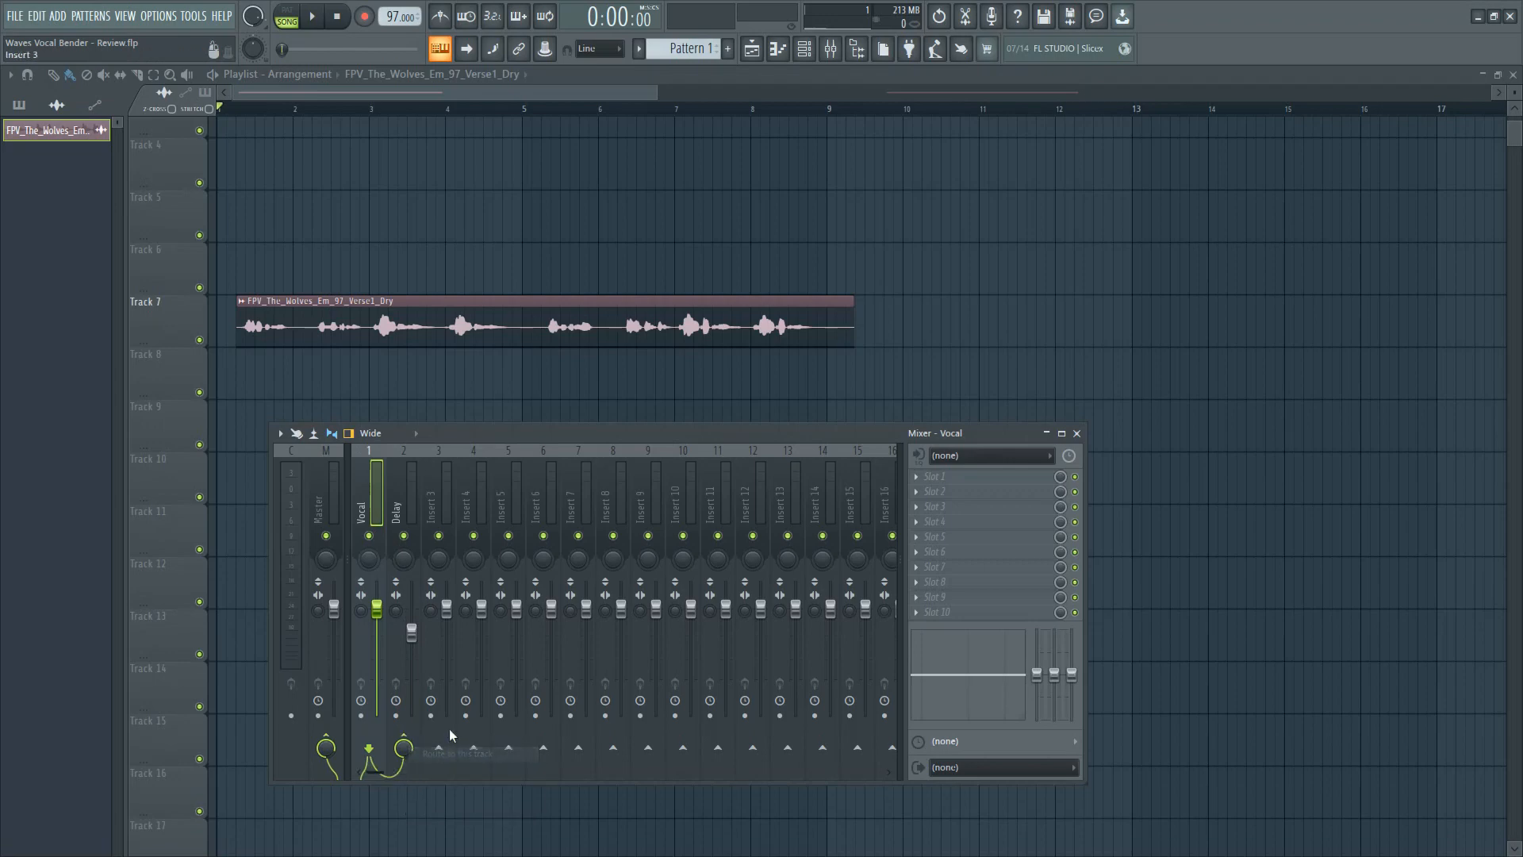
Load Fruity Limiter in the Delay track's first effect slot and select the Vocal track.
{"action": "left_click", "coordinate": [397, 512]}
{"action": "left_click", "coordinate": [921, 478]}
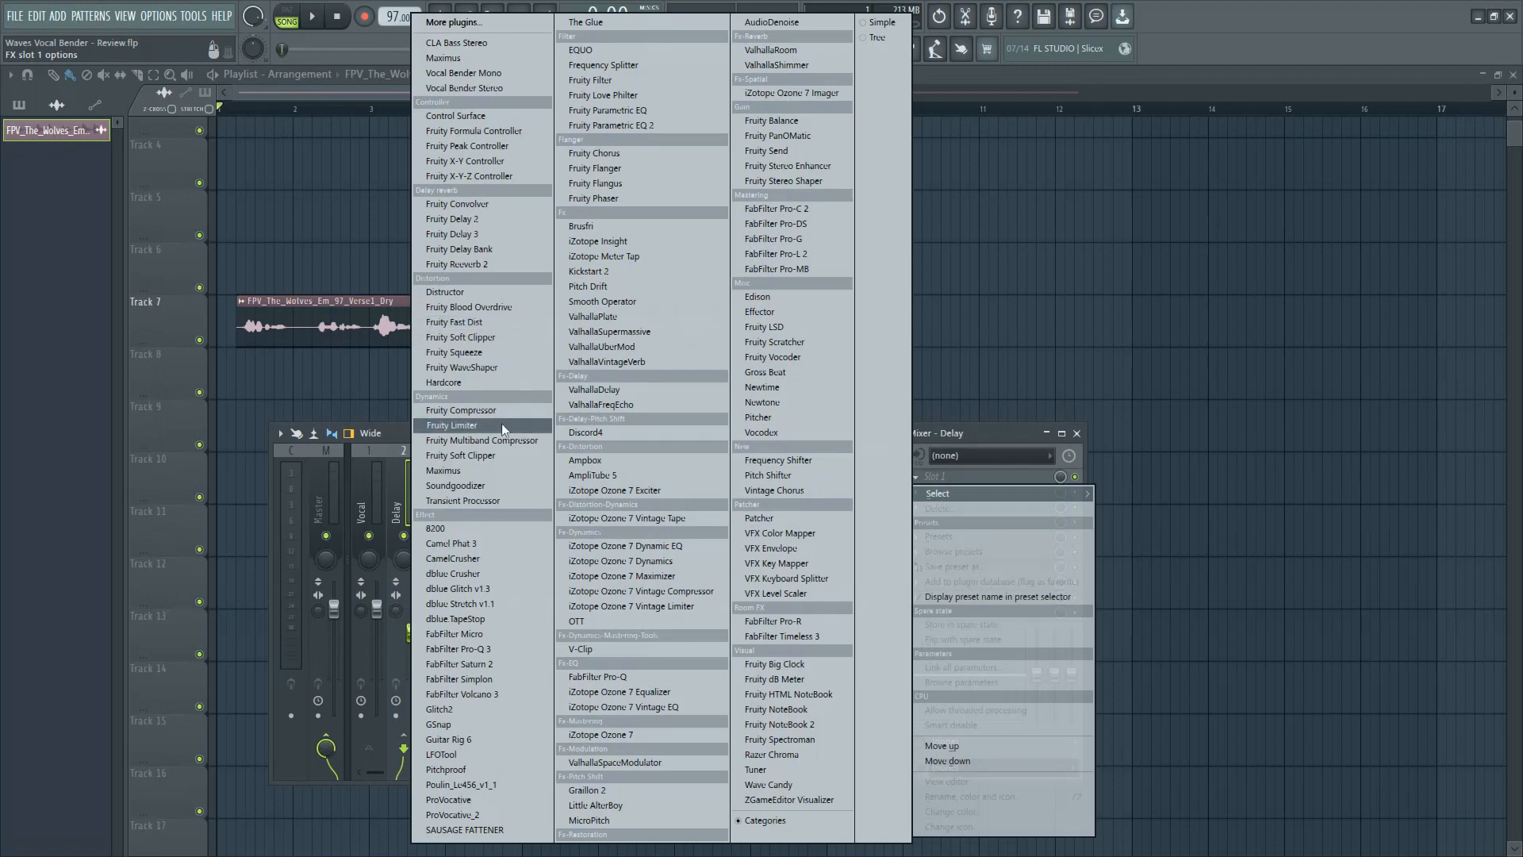
{"action": "left_click", "coordinate": [456, 426]}
{"action": "left_click", "coordinate": [365, 497]}
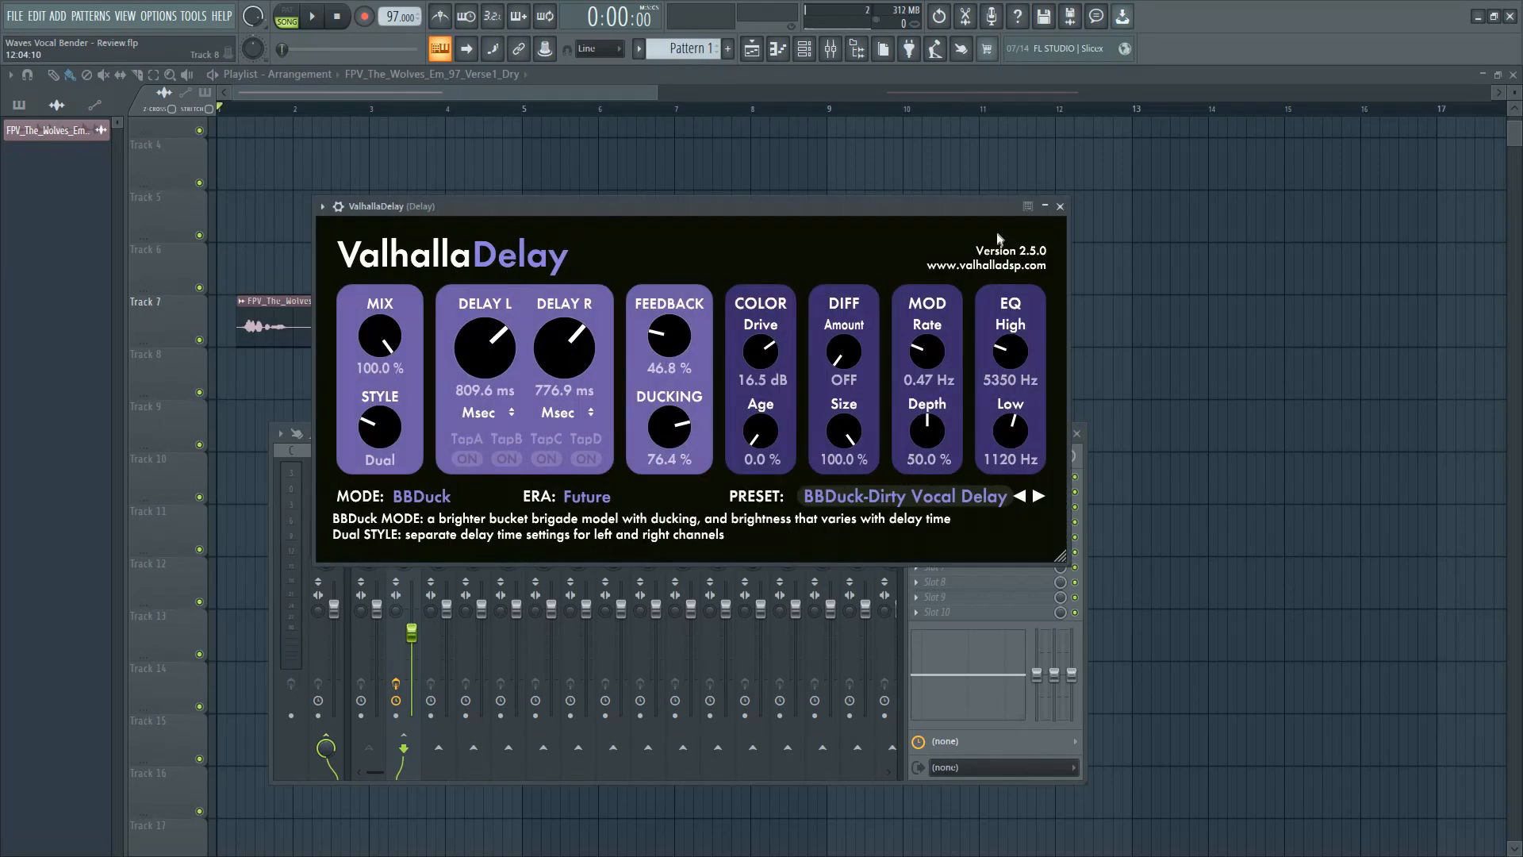
Uncover the mixer behind the ValhallaDelay window and lower the Delay track's volume to 27% during playback.
{"action": "left_click_drag", "start_coordinate": [994, 208], "coordinate": [1146, 203]}
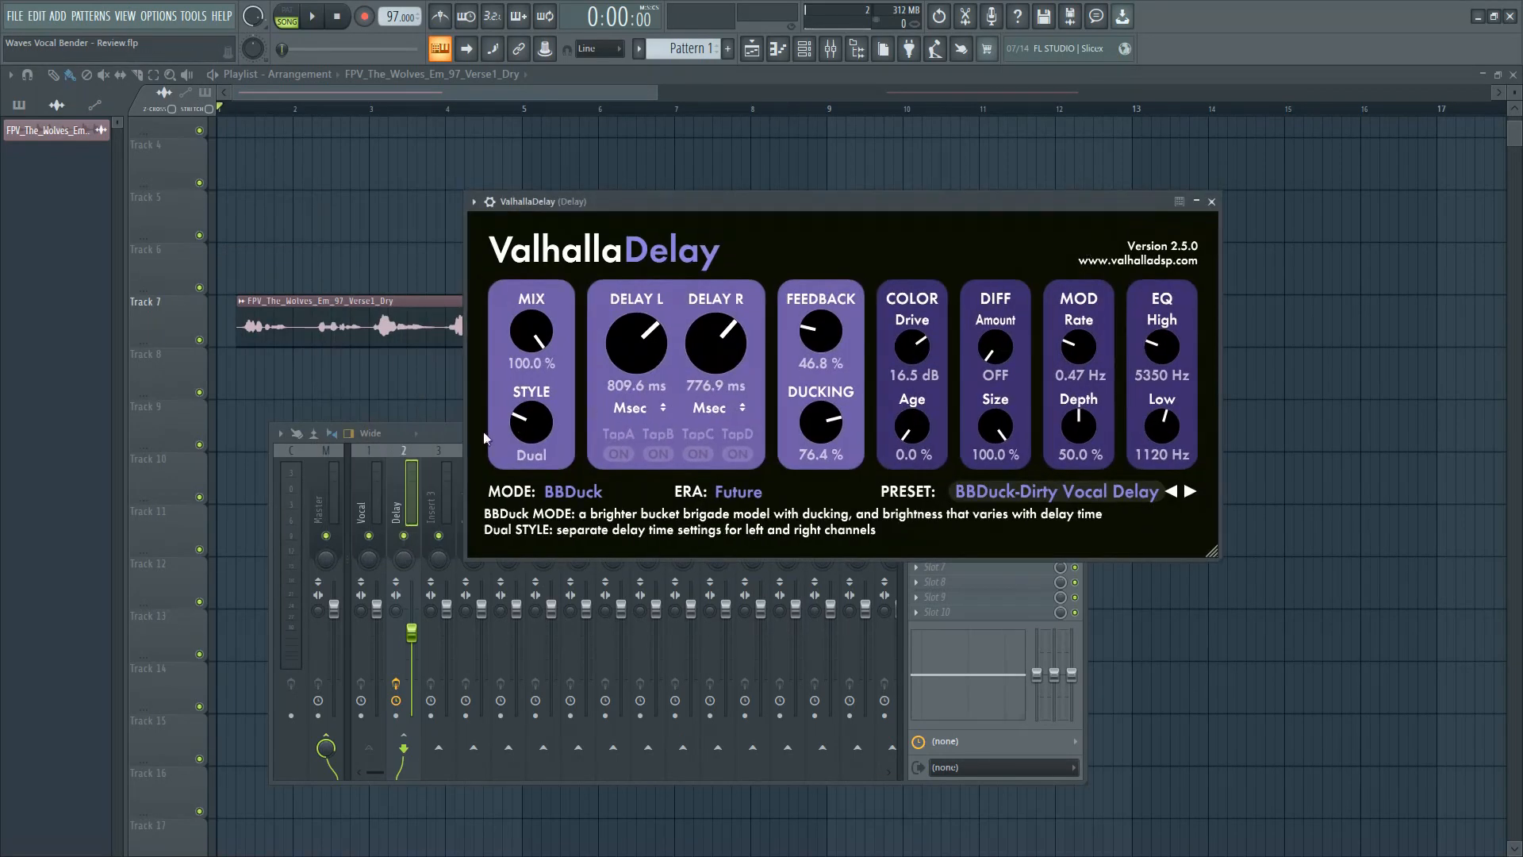
{"action": "left_click", "coordinate": [454, 437]}
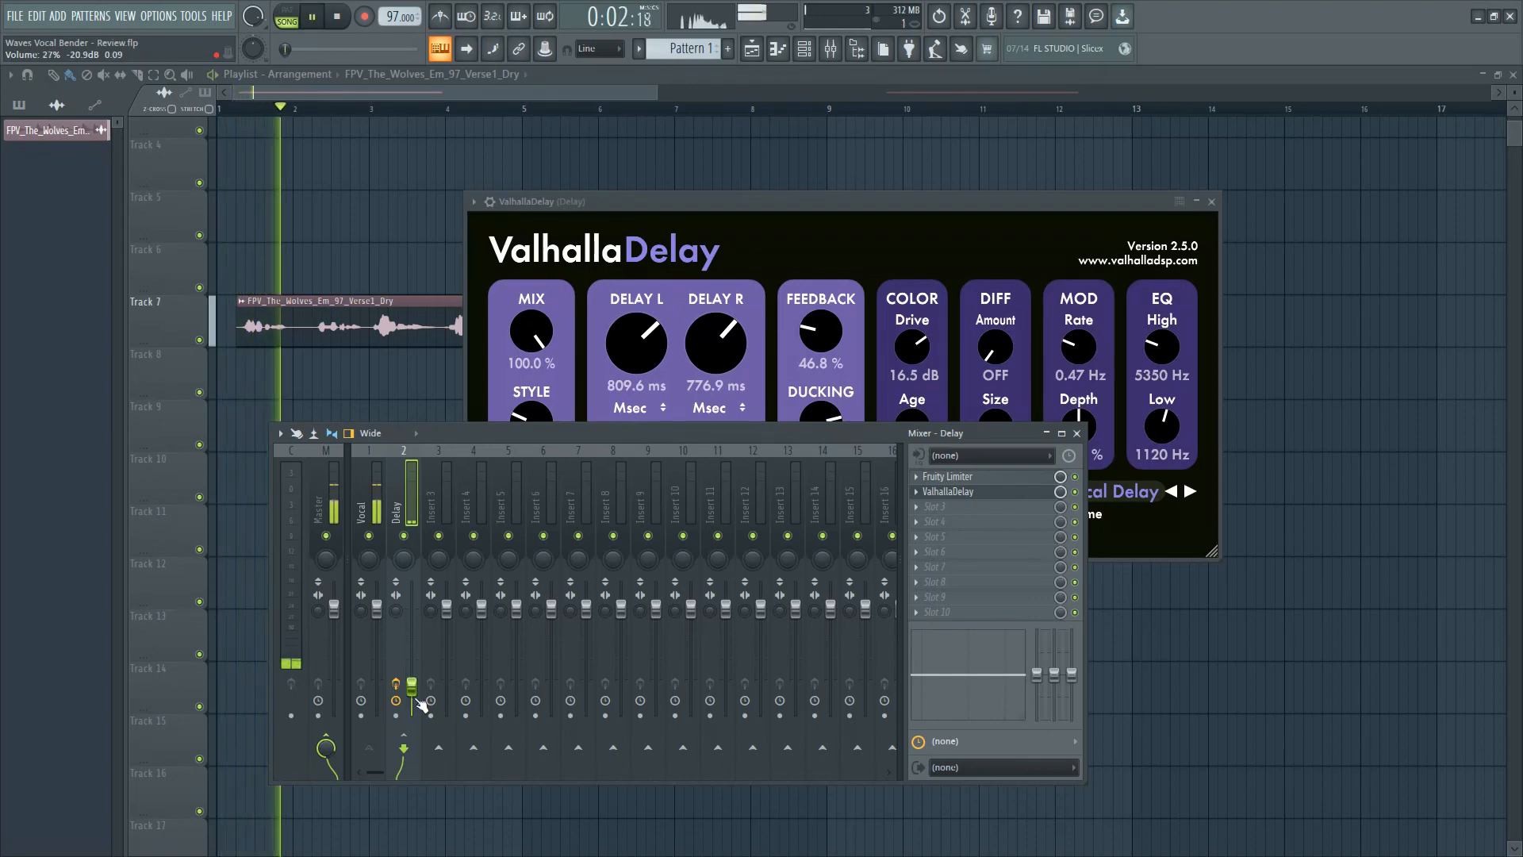
{"action": "key", "text": "space"}
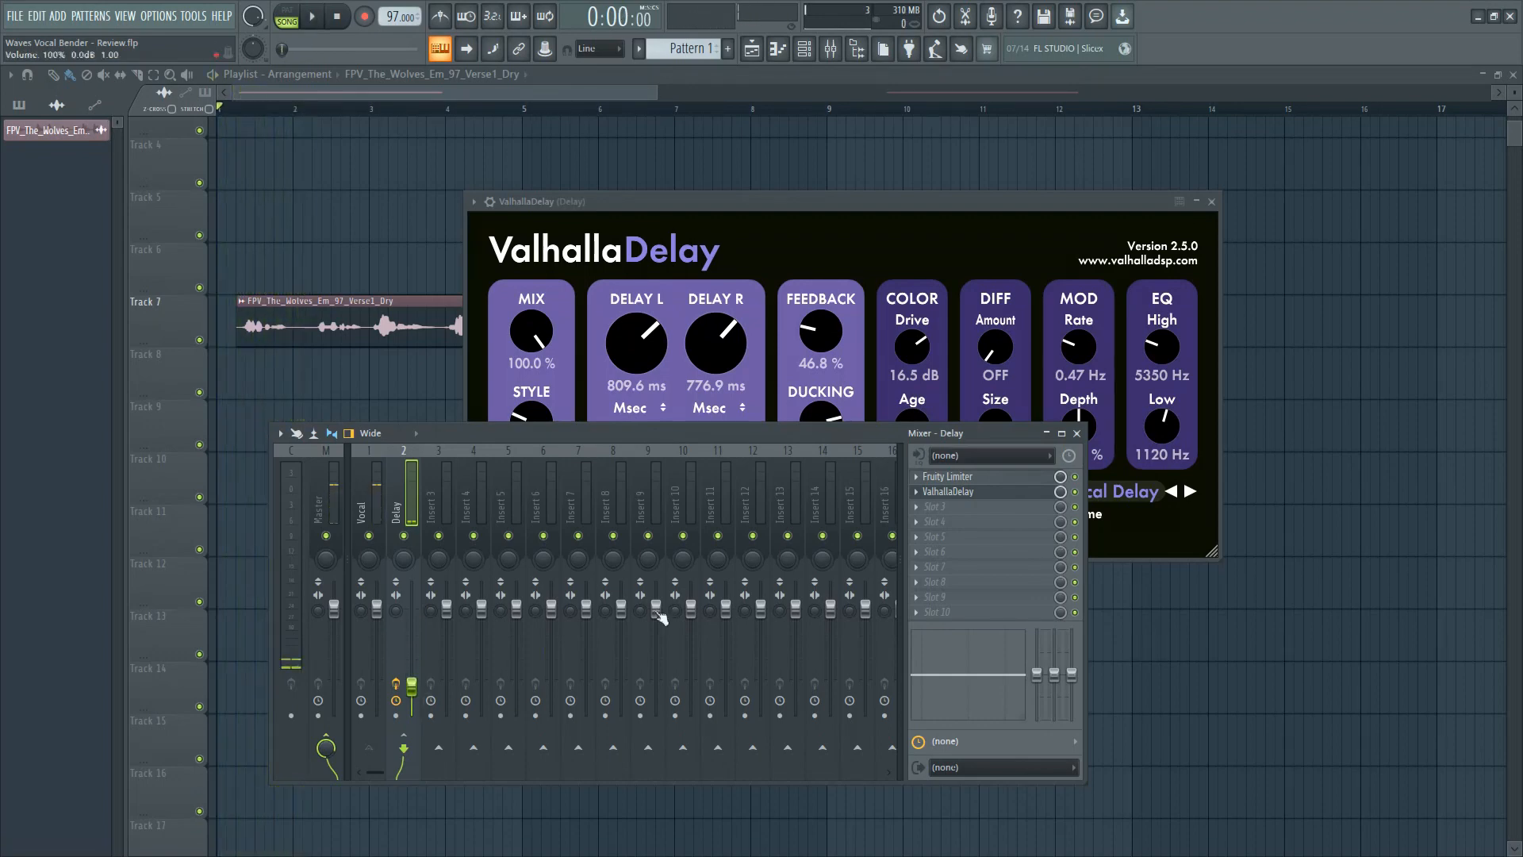
Bring ValhallaDelay back into view and set its delay style to Single.
{"action": "left_click", "coordinate": [889, 203]}
{"action": "left_click_drag", "start_coordinate": [531, 422], "coordinate": [542, 498]}
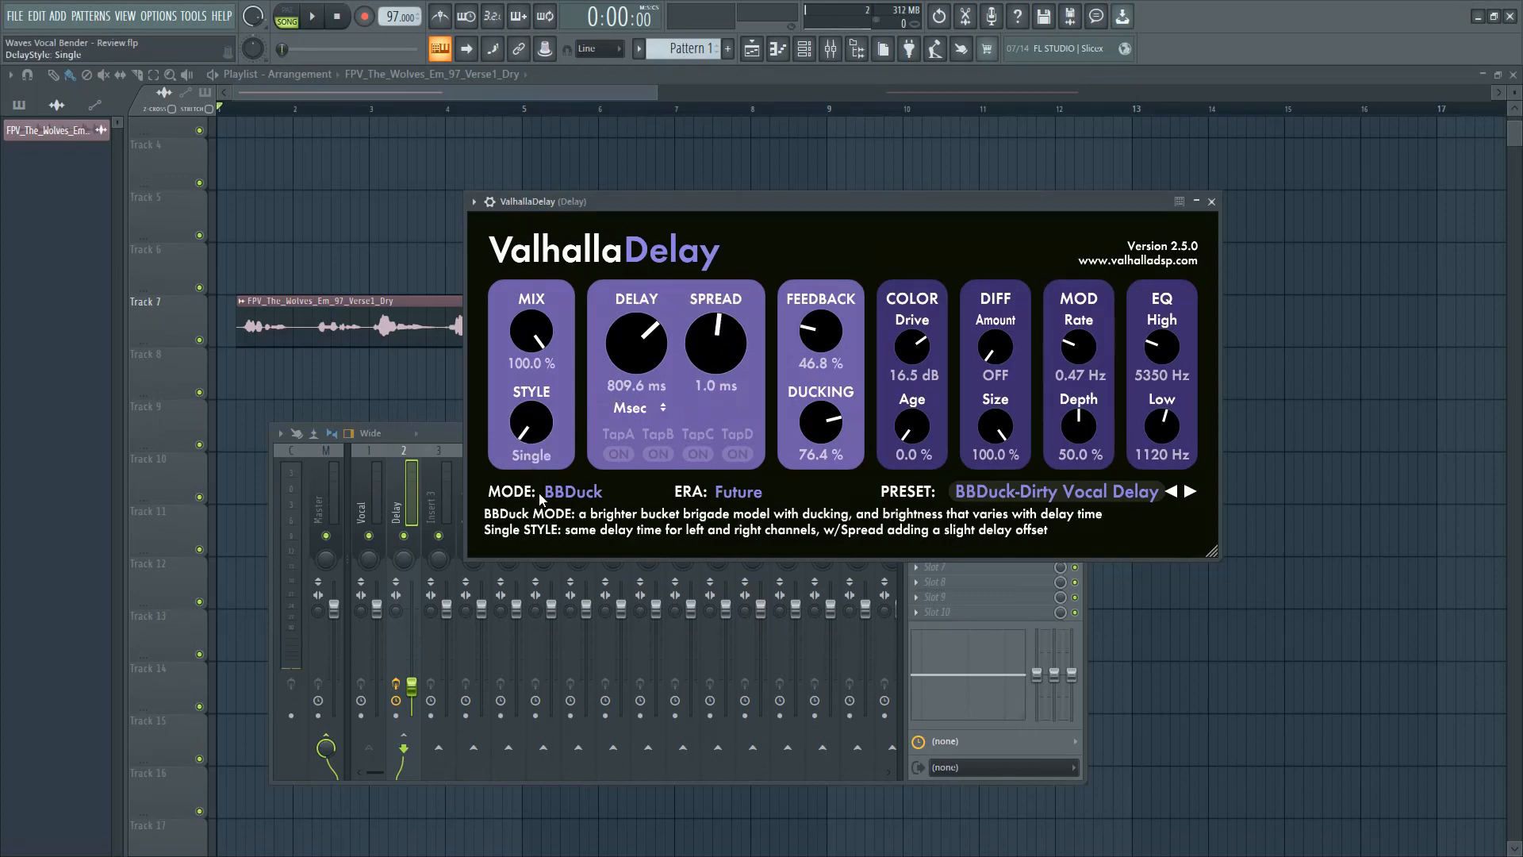
Set the ValhallaDelay delay time to 1150 ms during playback.
{"action": "key", "text": "space"}
{"action": "scroll", "coordinate": [648, 356], "scroll_direction": "down", "scroll_amount": 2}
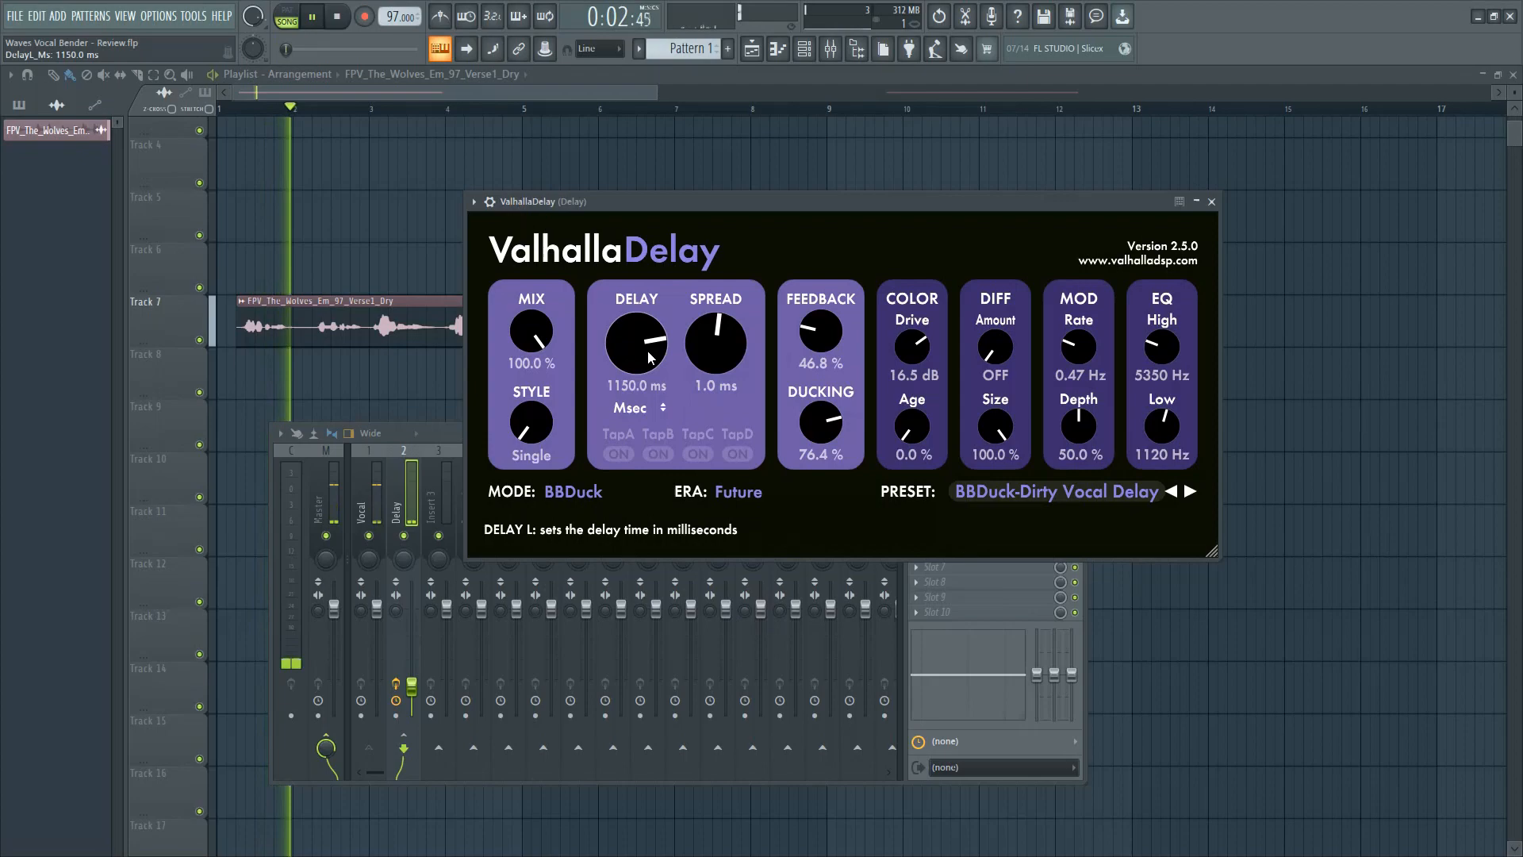
{"action": "key", "text": "space"}
Move ValhallaDelay off the mixer's effect slots and load Vocal Bender Mono in the Delay track's third slot.
{"action": "left_click_drag", "start_coordinate": [1096, 204], "coordinate": [959, 146]}
{"action": "key", "text": "space"}
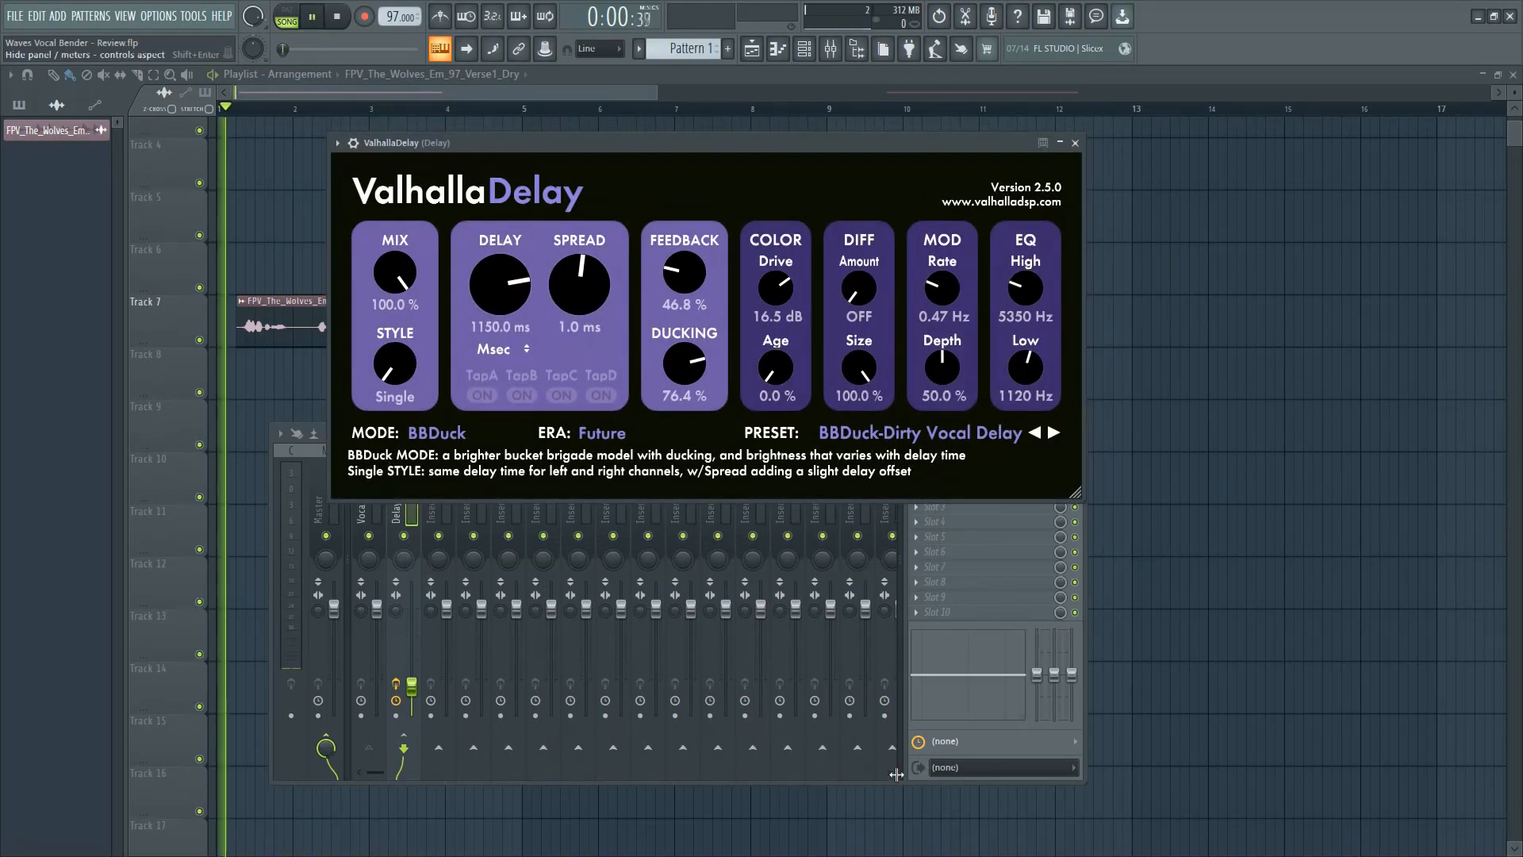
{"action": "left_click", "coordinate": [940, 506]}
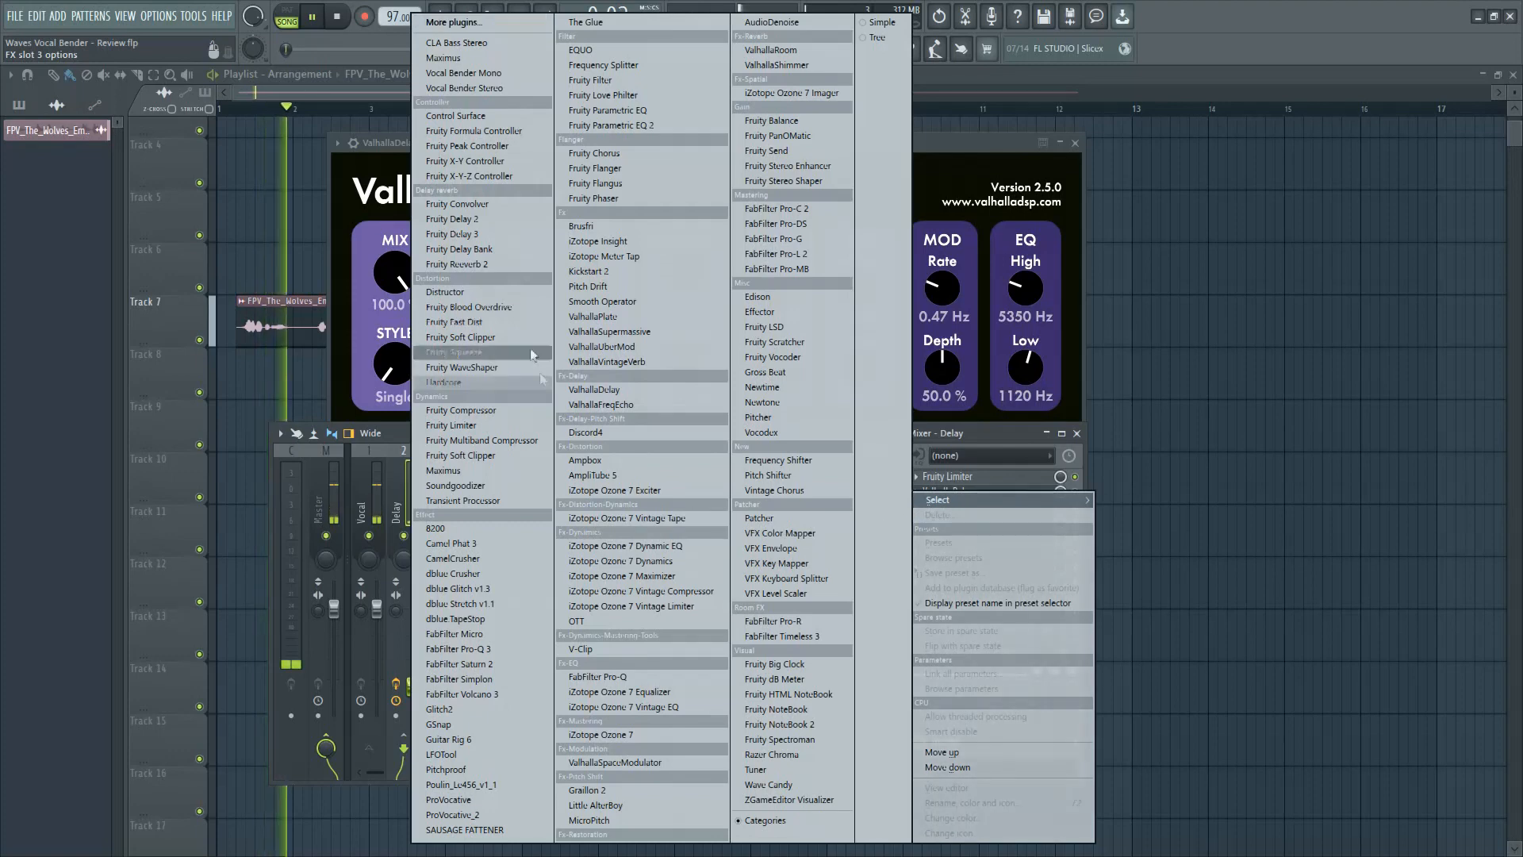
{"action": "left_click", "coordinate": [464, 73]}
Close the ValhallaDelay window and raise the Delay track's volume to 58% during playback.
{"action": "left_click", "coordinate": [534, 143]}
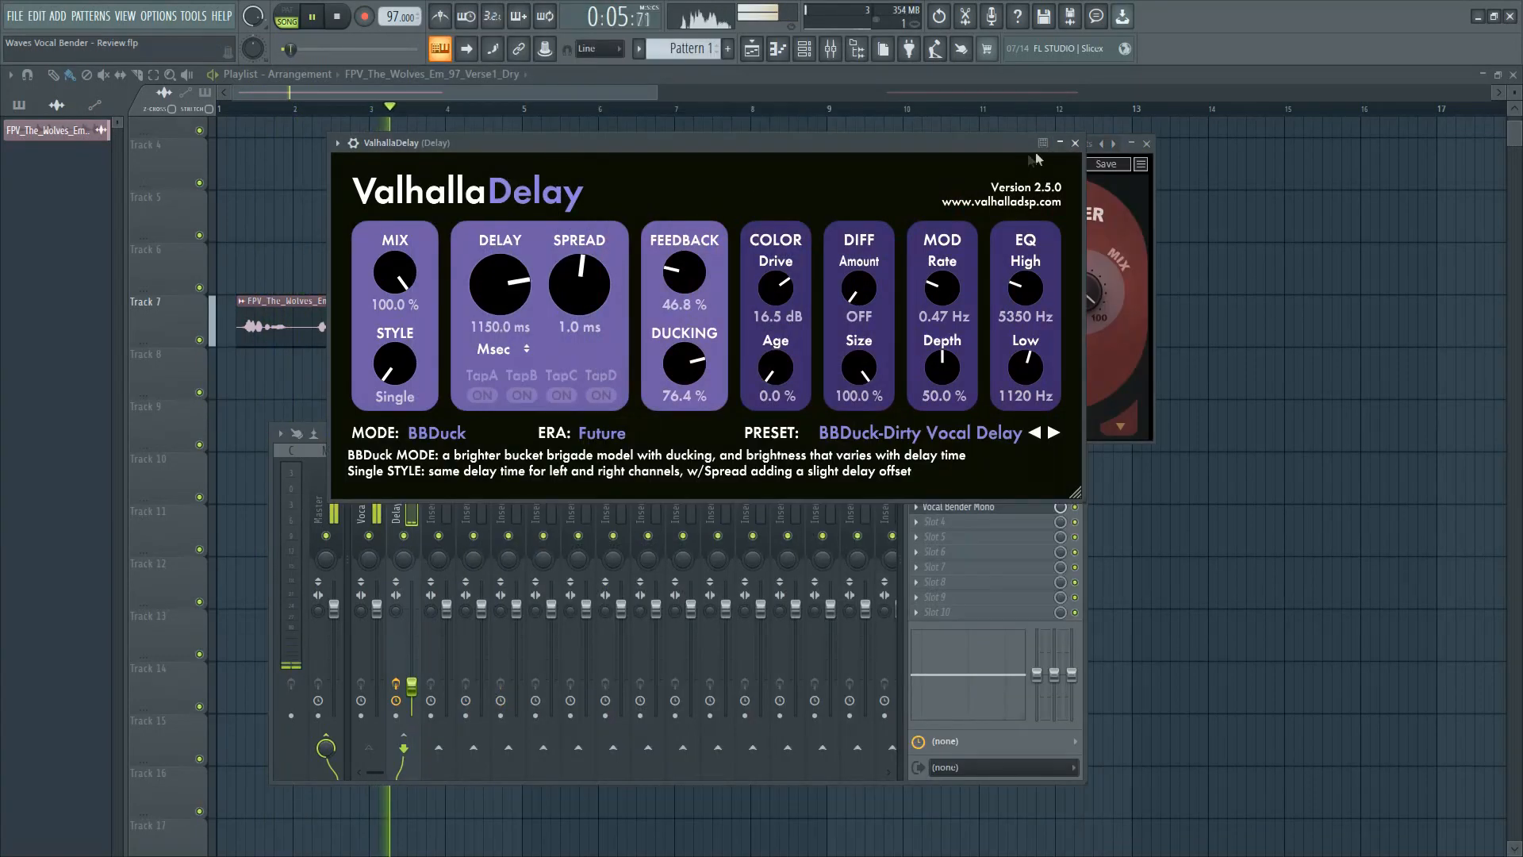
{"action": "left_click", "coordinate": [1075, 143]}
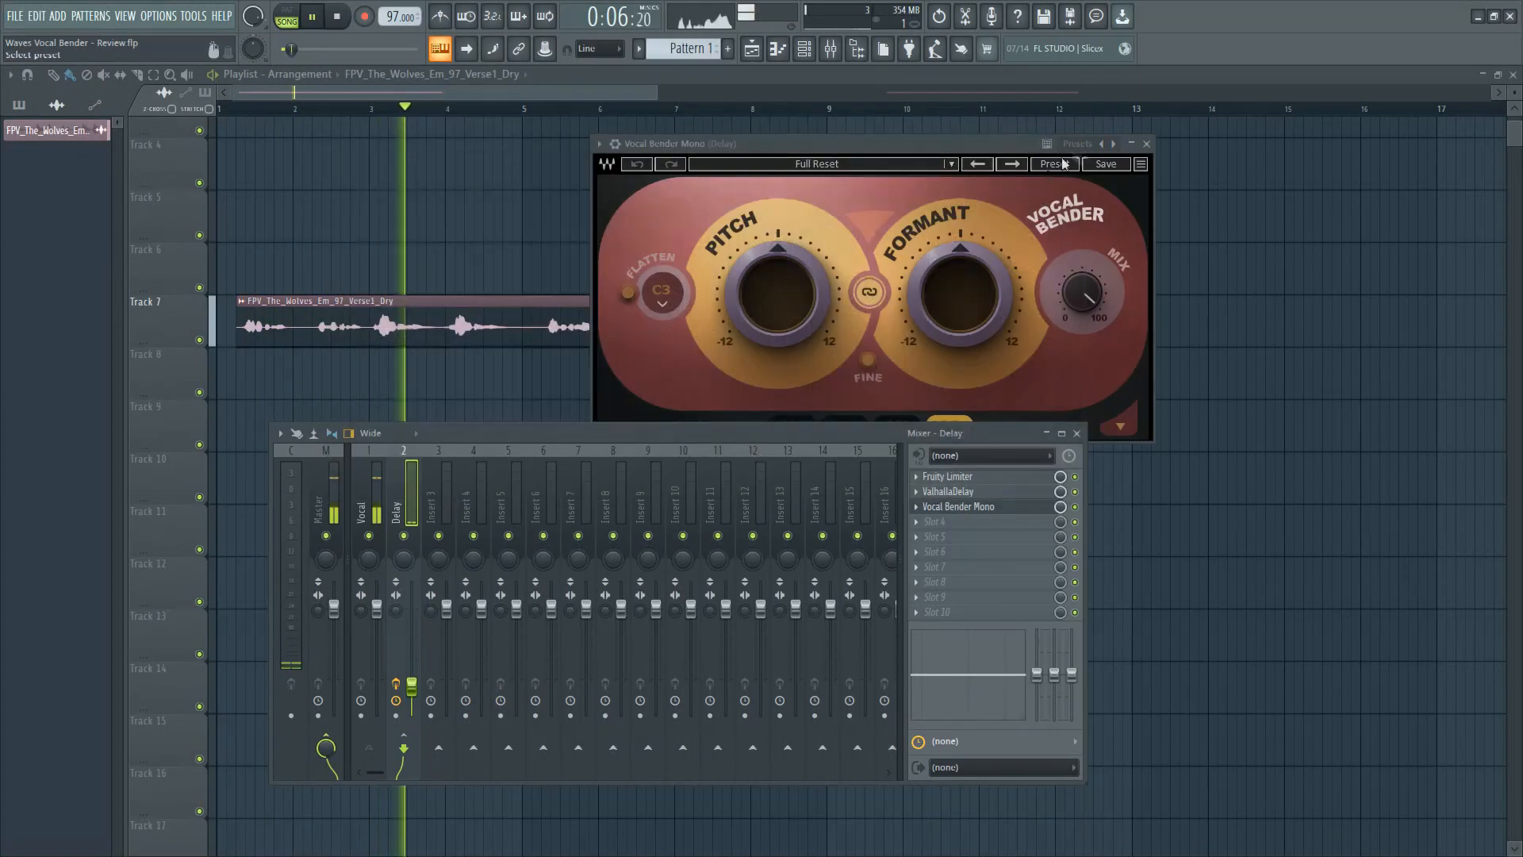
{"action": "left_click_drag", "start_coordinate": [411, 687], "coordinate": [412, 654]}
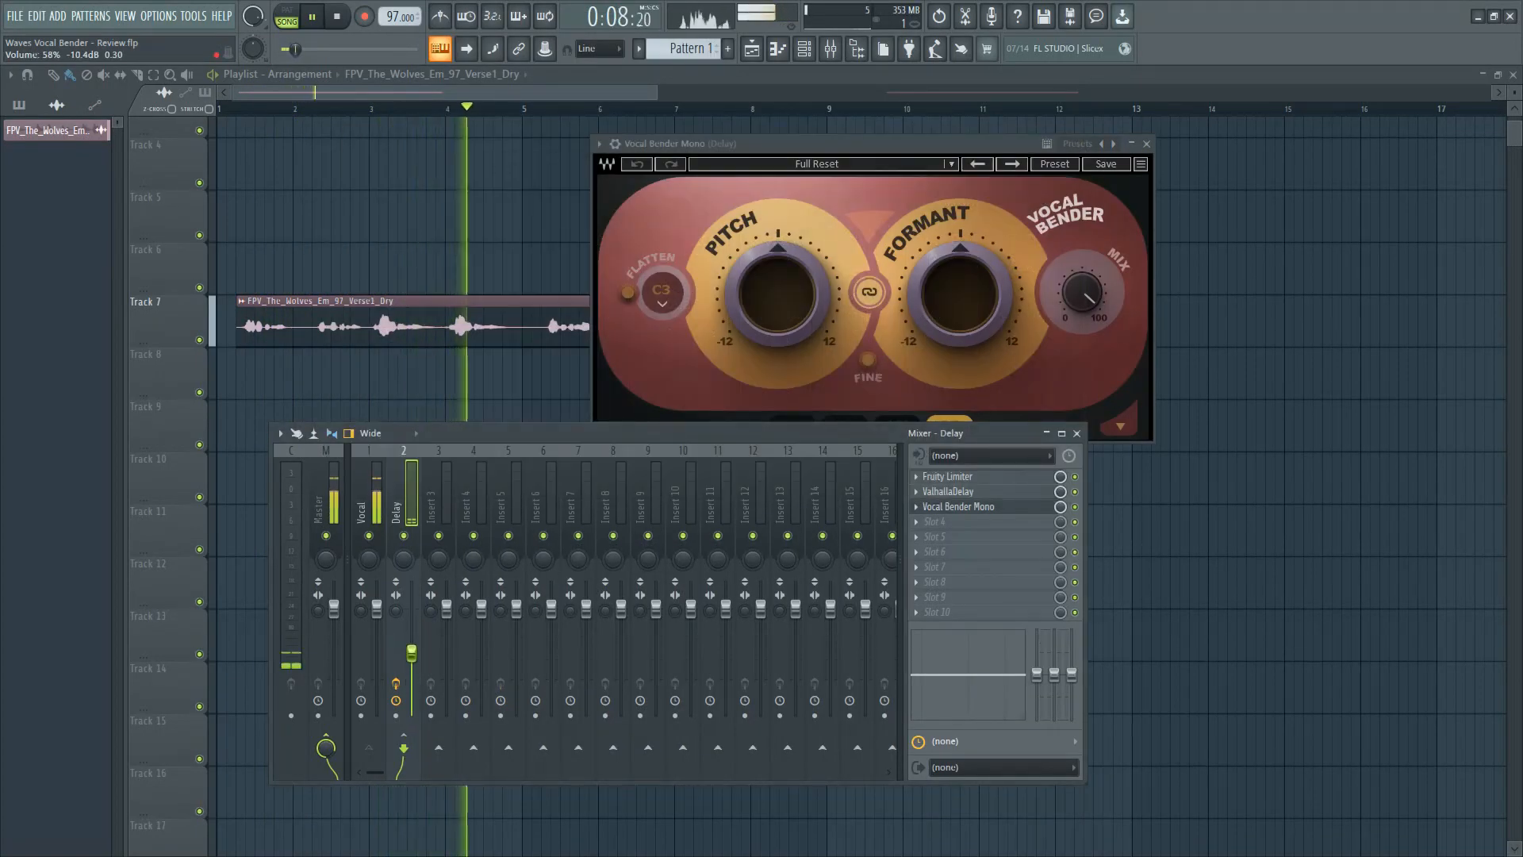
{"action": "key", "text": "space"}
Set the Delay track's Vocal Bender to pitch -5 semitones, formant -1 semitone and mix 72.4.
{"action": "left_click_drag", "start_coordinate": [761, 286], "coordinate": [761, 287]}
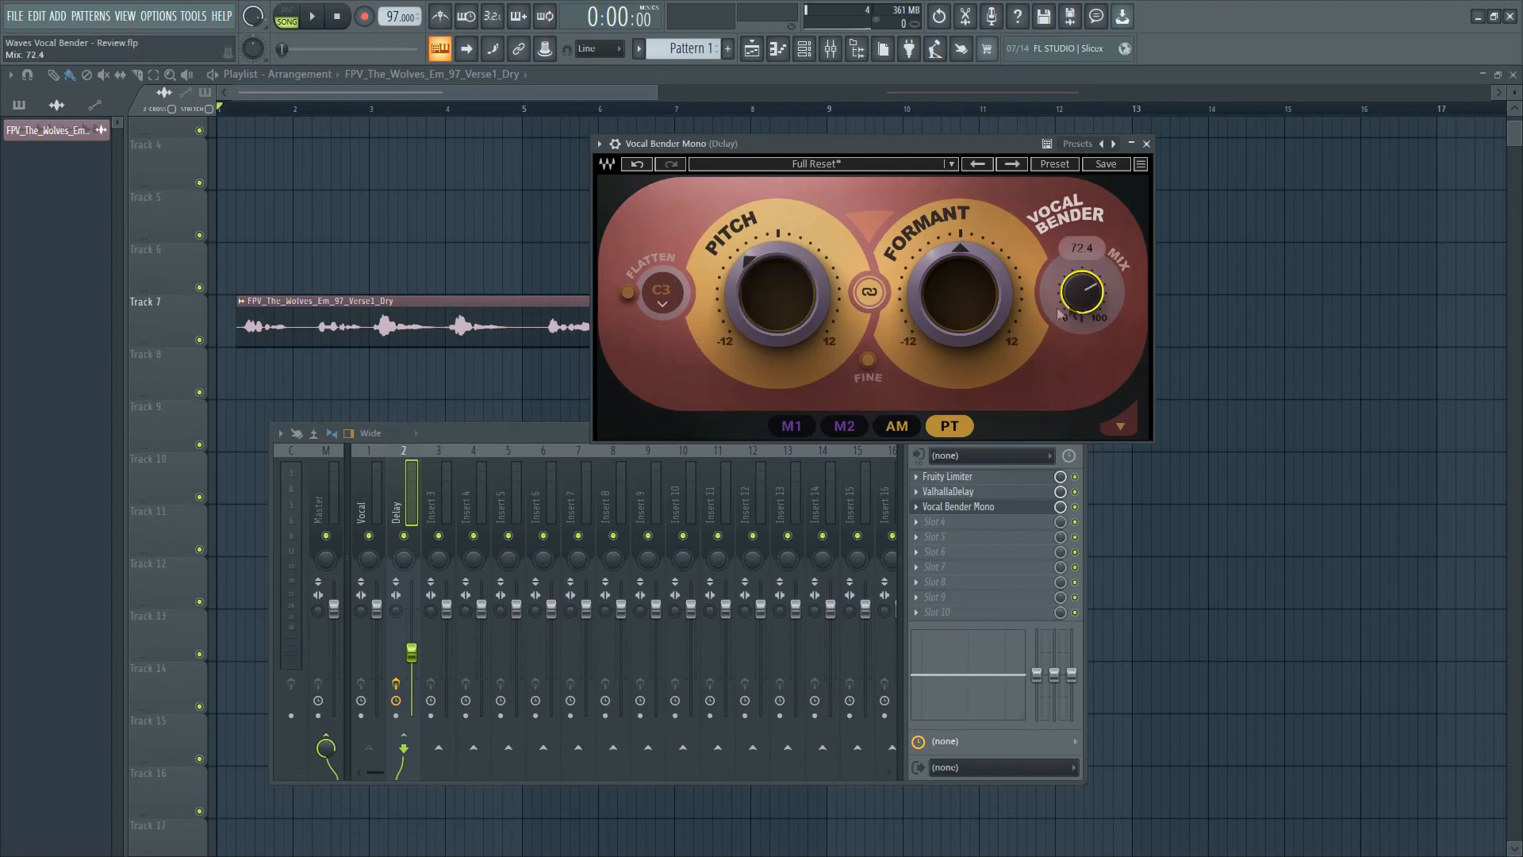
{"action": "left_click_drag", "start_coordinate": [956, 281], "coordinate": [958, 283]}
{"action": "left_click_drag", "start_coordinate": [772, 269], "coordinate": [768, 275]}
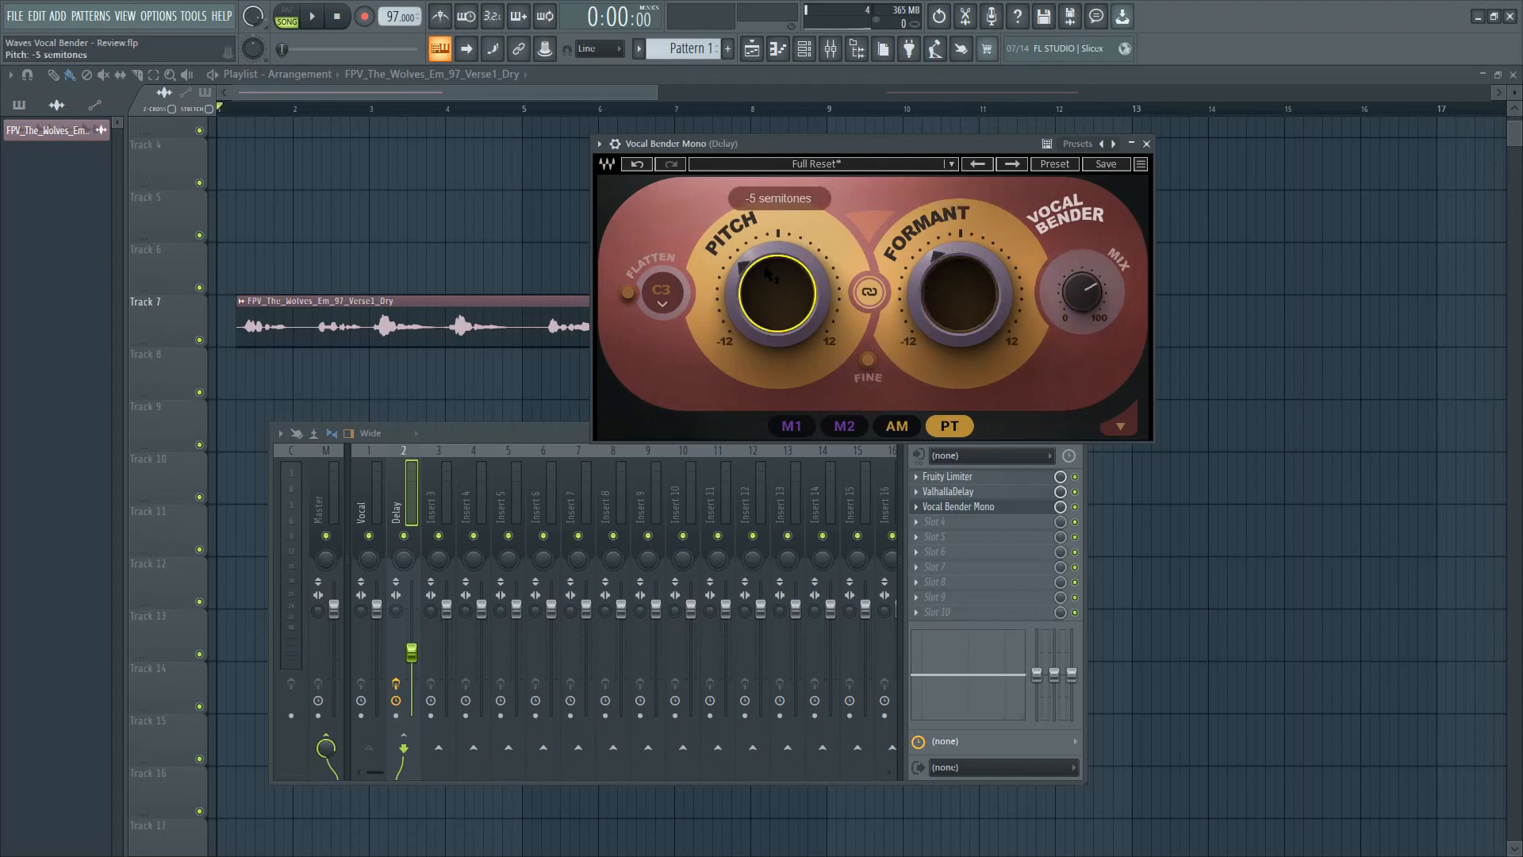
{"action": "left_click_drag", "start_coordinate": [941, 278], "coordinate": [943, 287]}
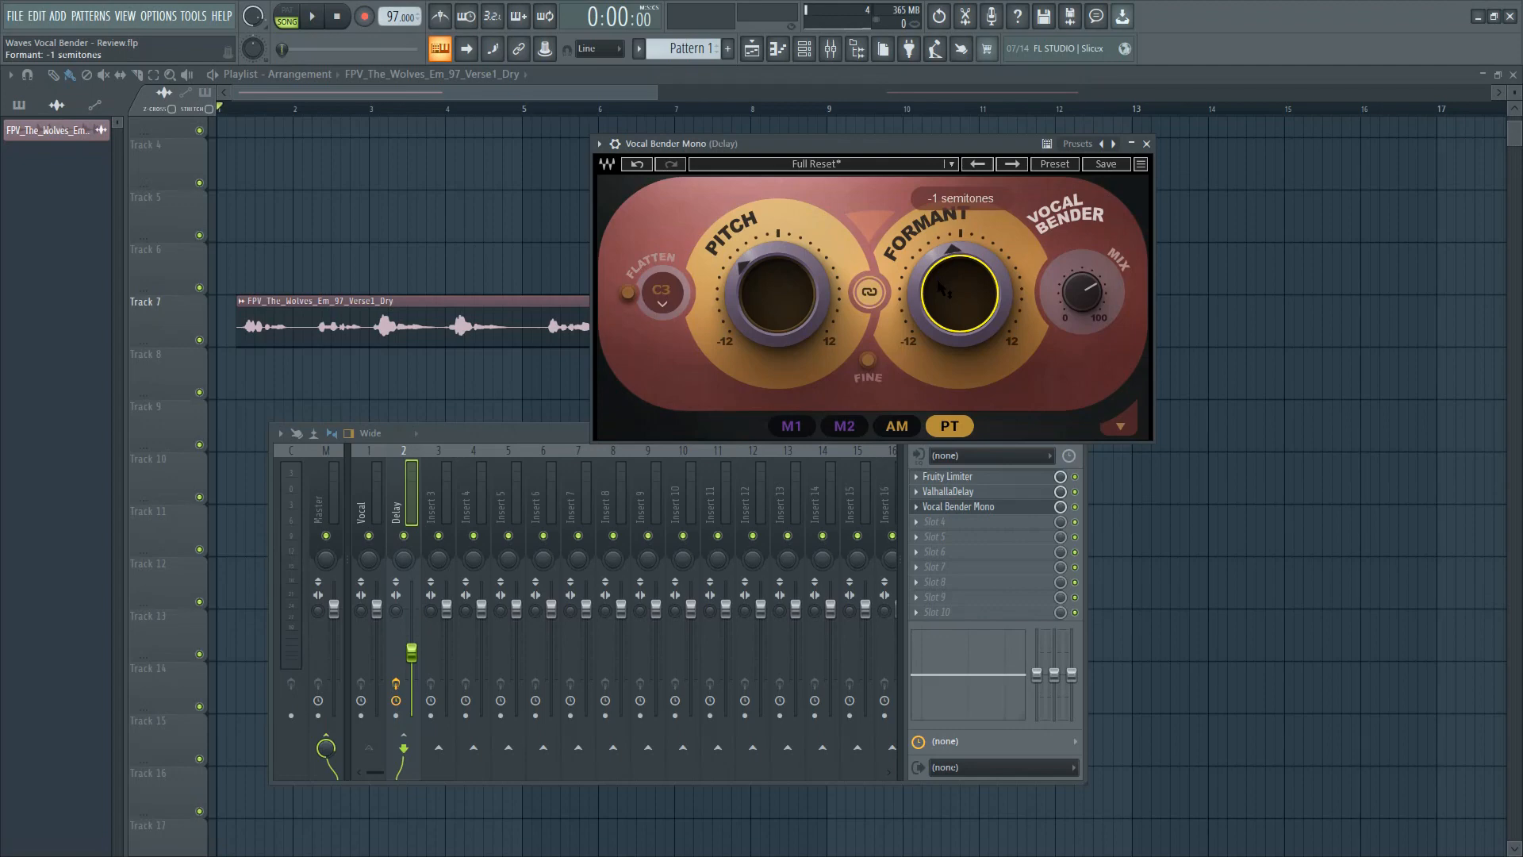
Raise the Delay track's volume to about 68% during playback and lower Vocal Bender's mix to about halfway.
{"action": "key", "text": "space"}
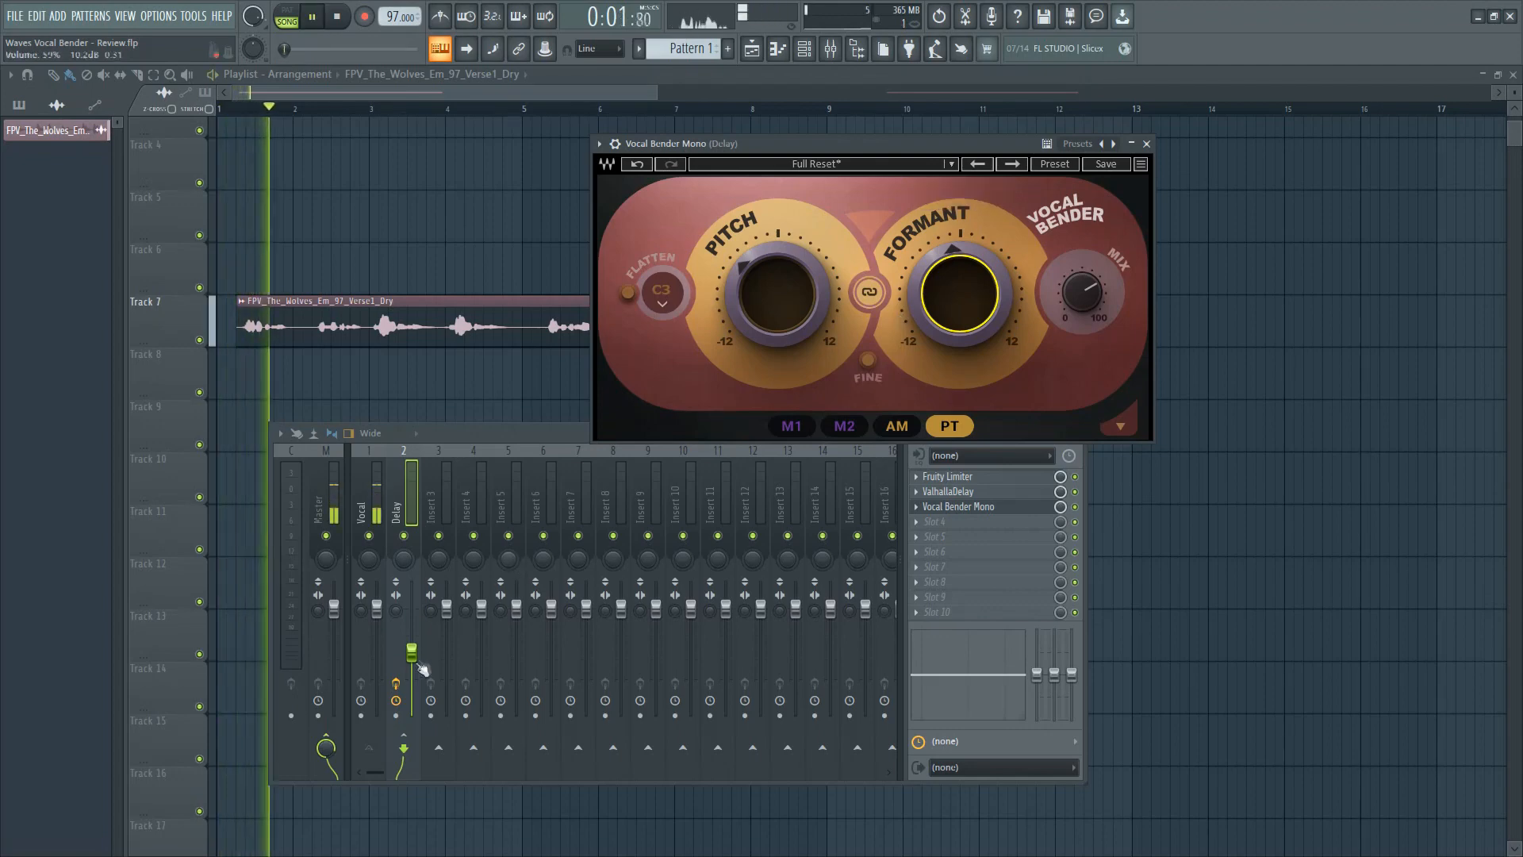
{"action": "left_click_drag", "start_coordinate": [412, 653], "coordinate": [414, 643]}
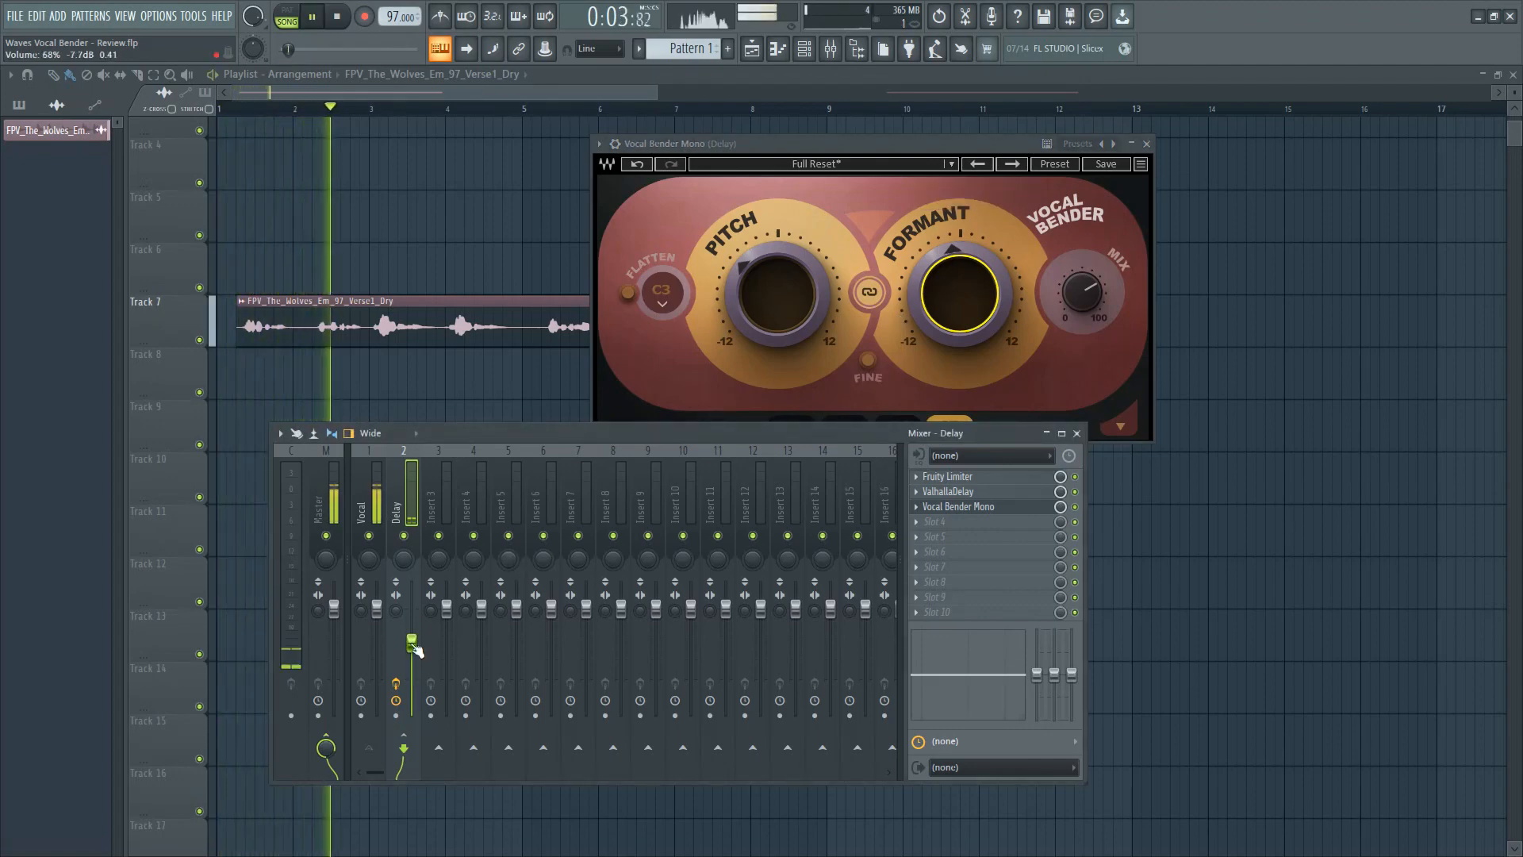
{"action": "left_click_drag", "start_coordinate": [1083, 292], "coordinate": [1082, 312]}
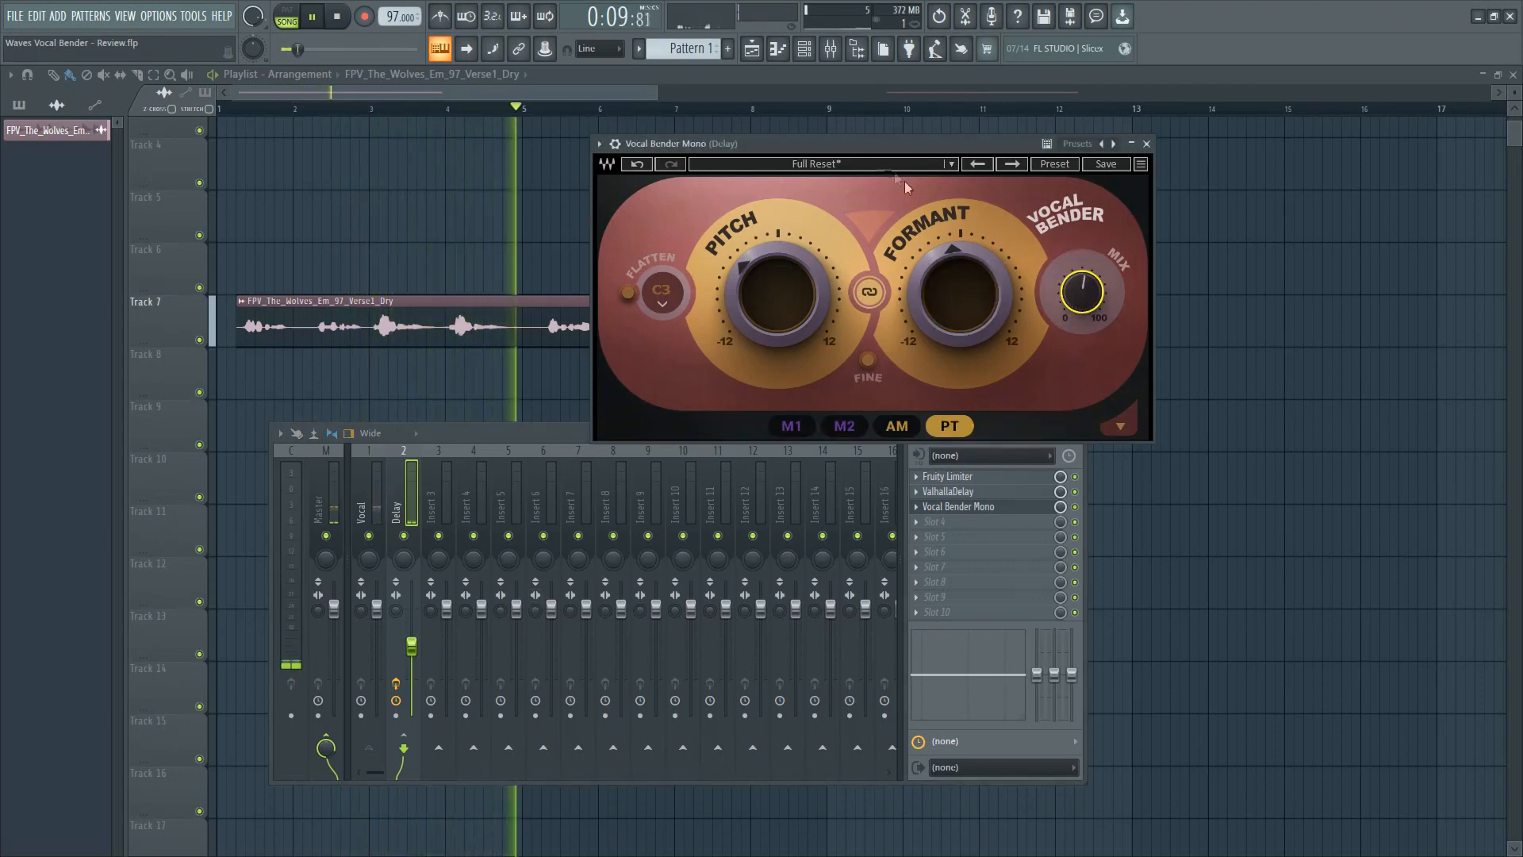
Audition the BV Perfect Fourth, Gliding Slug and Dark Magician presets in the Delay track's Vocal Bender.
{"action": "left_click", "coordinate": [855, 164]}
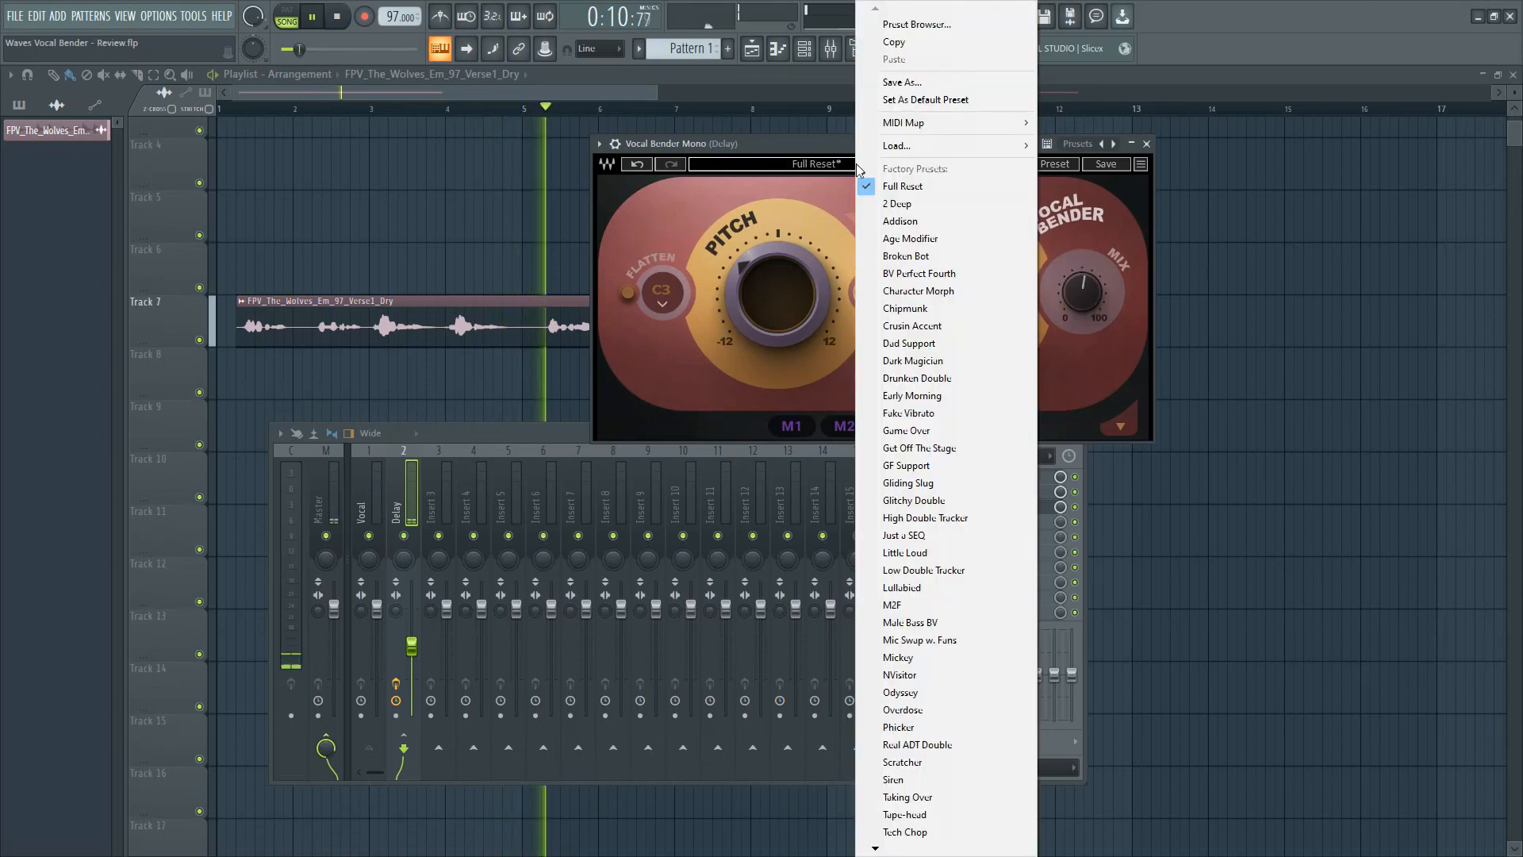
{"action": "left_click", "coordinate": [917, 273]}
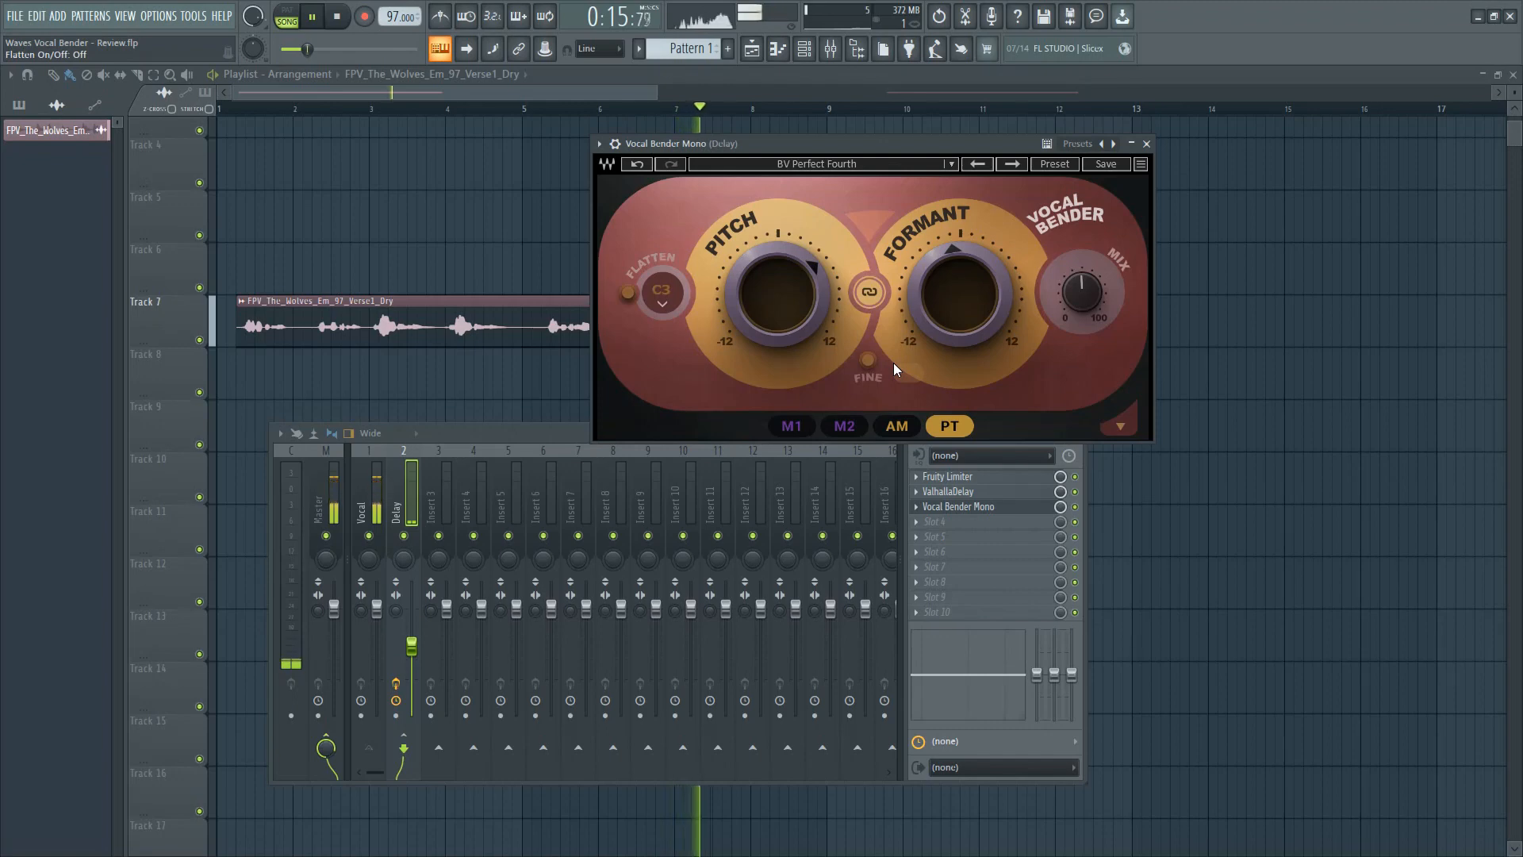
{"action": "left_click", "coordinate": [826, 163]}
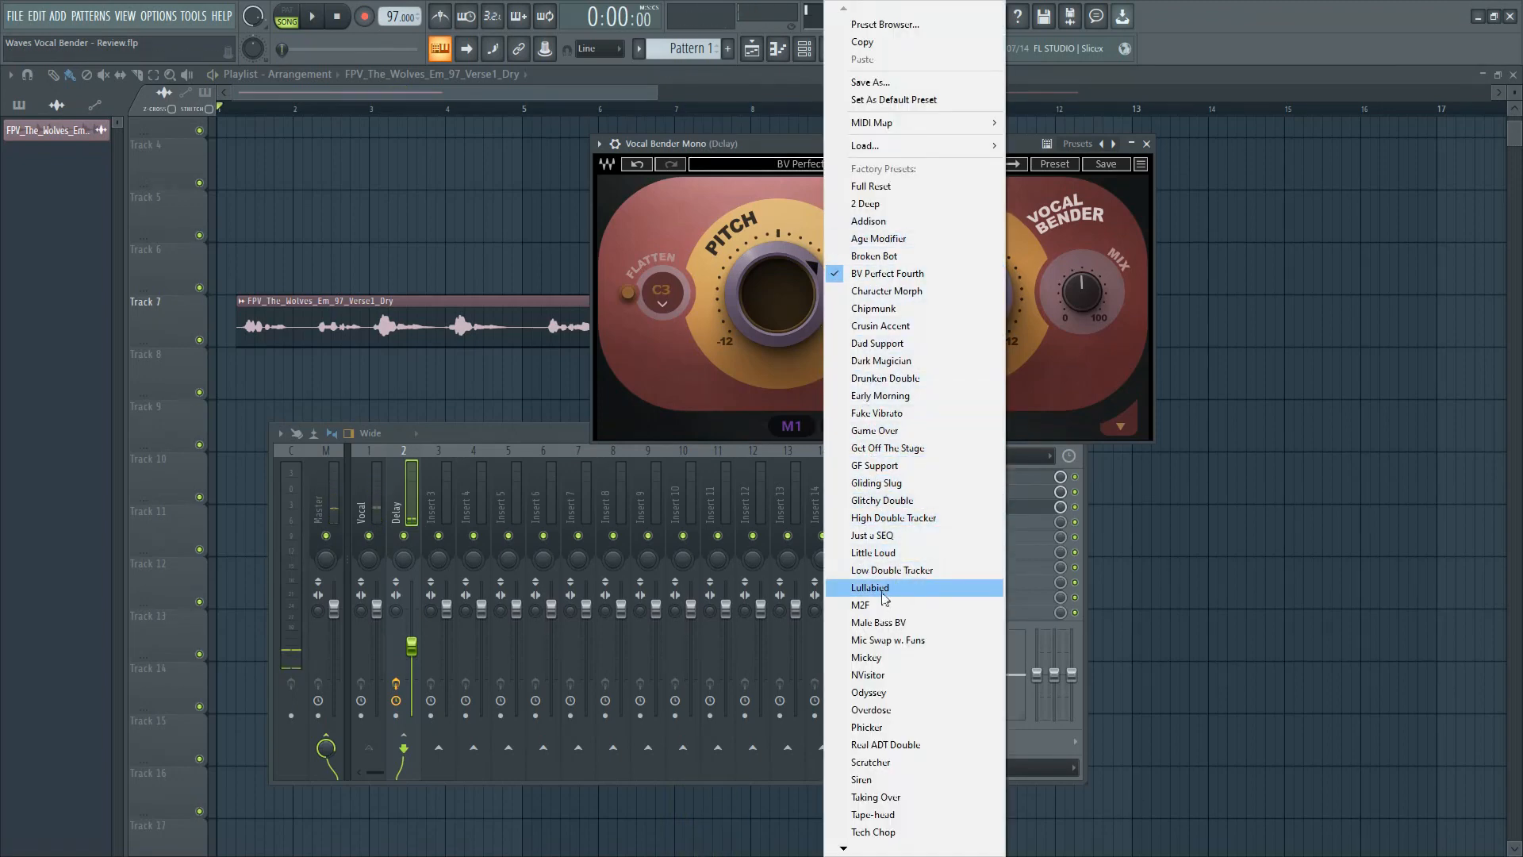
{"action": "left_click", "coordinate": [886, 487]}
{"action": "key", "text": "space"}
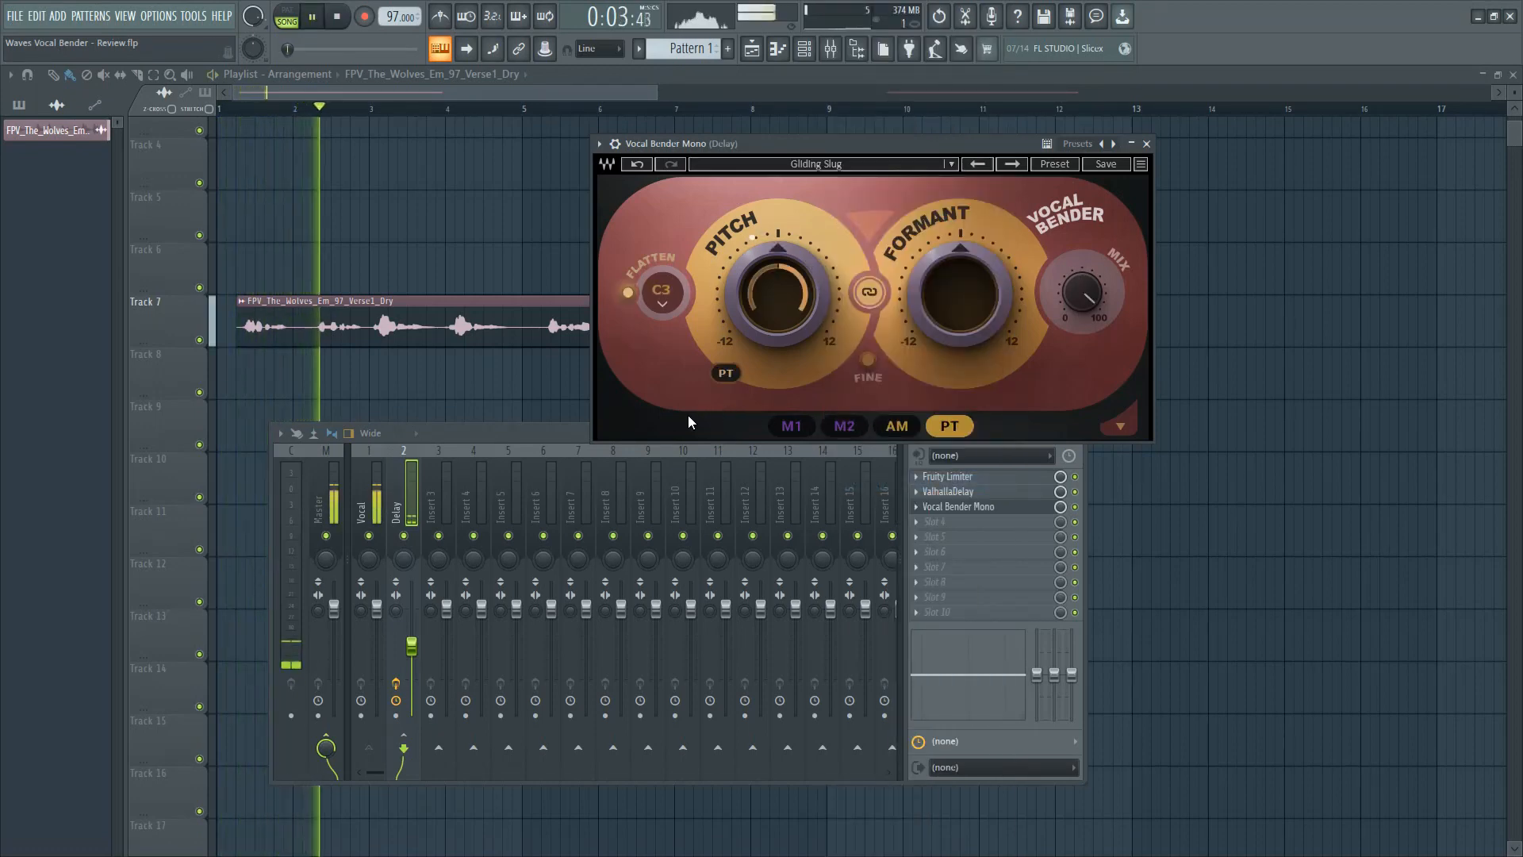
{"action": "left_click", "coordinate": [825, 165]}
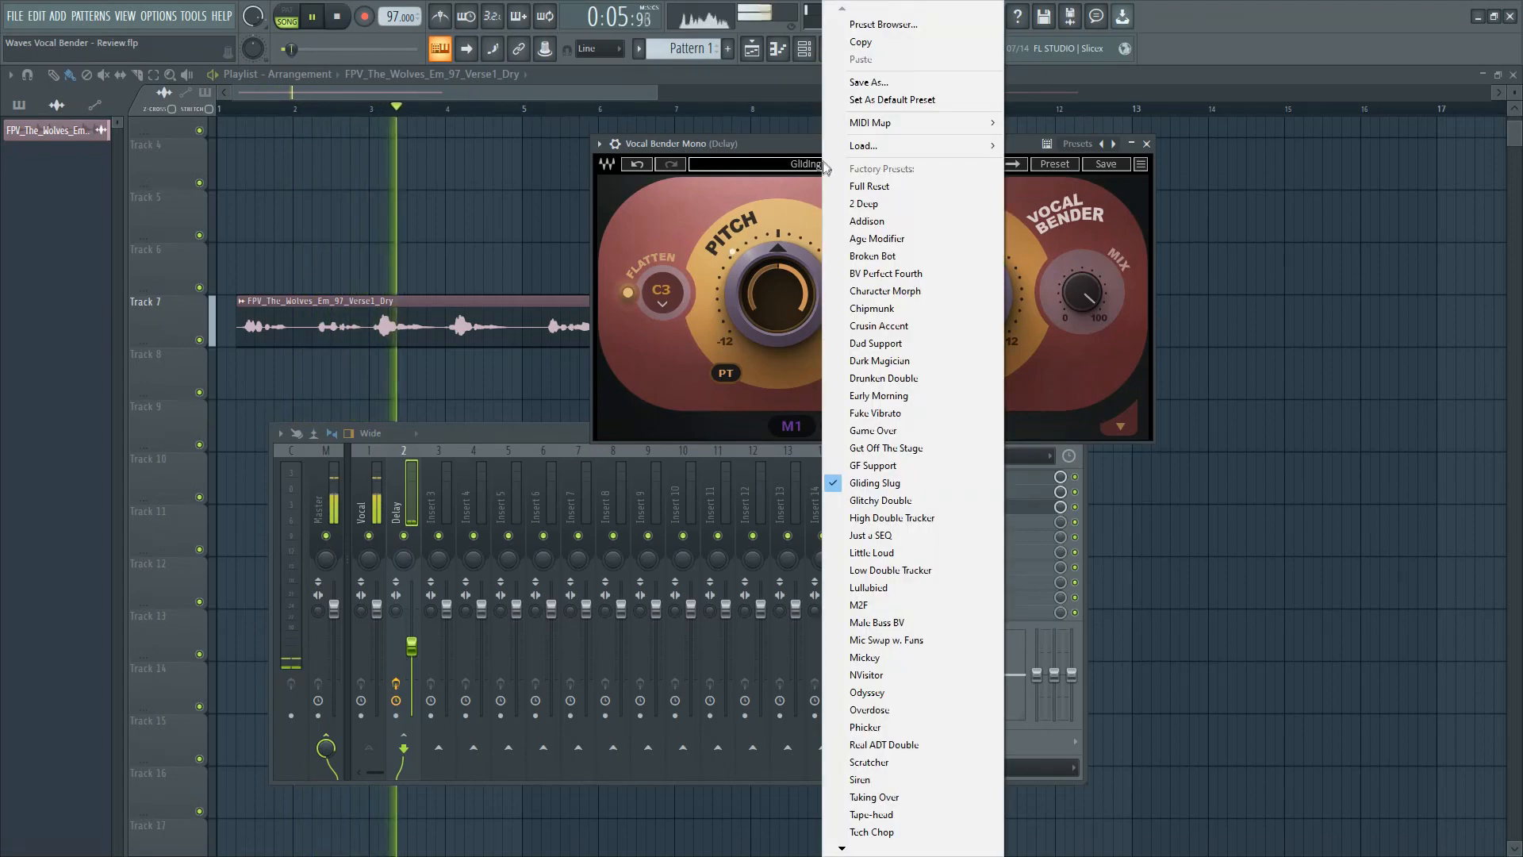
{"action": "left_click", "coordinate": [896, 361]}
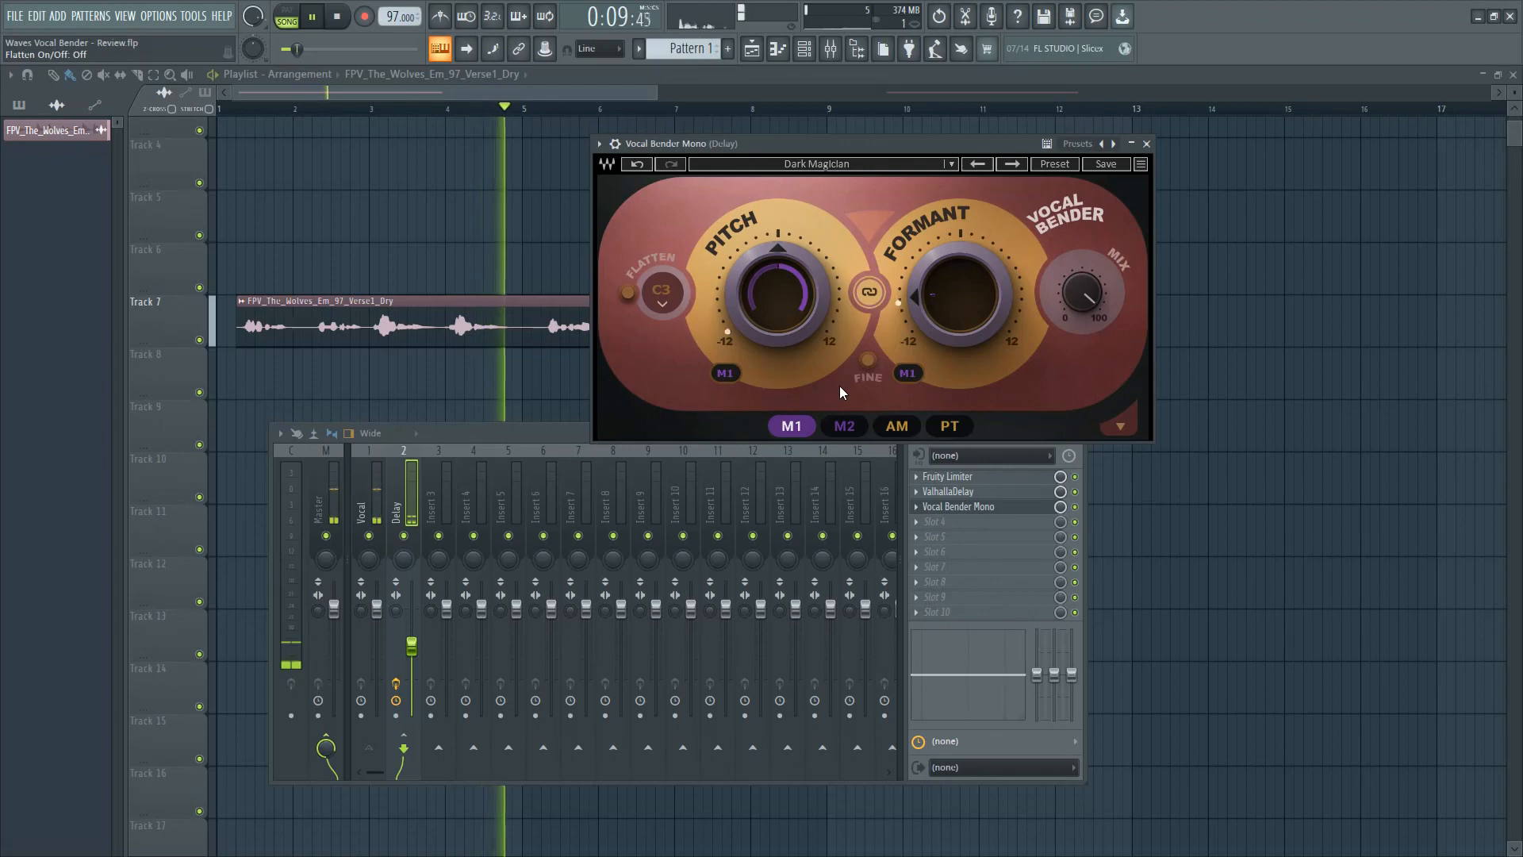
Load the Dad Support preset in the Delay track's Vocal Bender and move its window lower.
{"action": "left_click", "coordinate": [816, 164]}
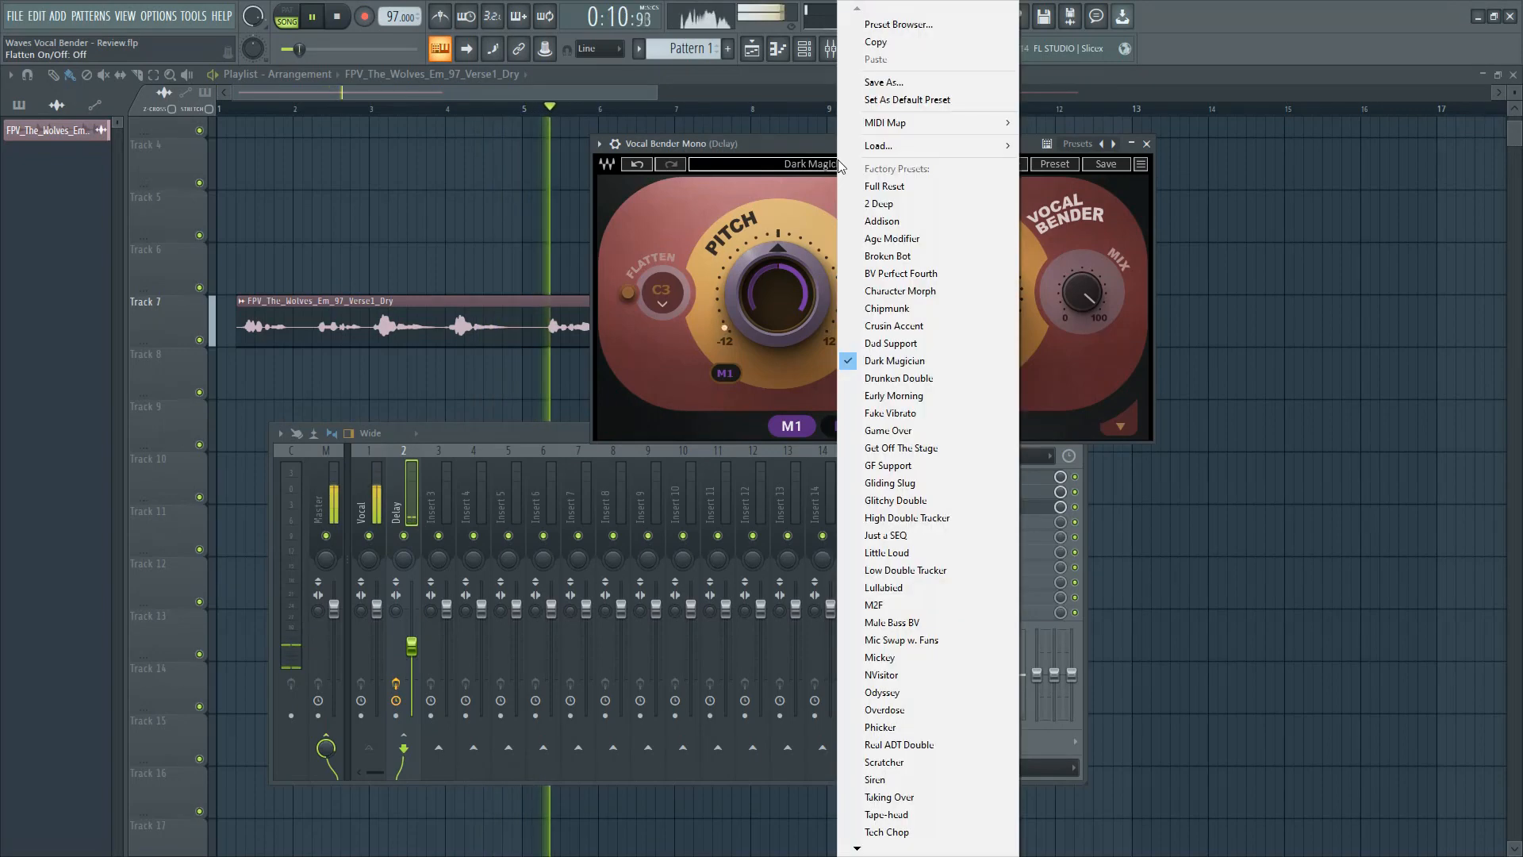
{"action": "left_click", "coordinate": [913, 350]}
{"action": "left_click_drag", "start_coordinate": [814, 145], "coordinate": [840, 380]}
Balance the mix by raising the Delay track's volume slightly and lowering the Vocal track to 97%.
{"action": "left_click_drag", "start_coordinate": [412, 646], "coordinate": [412, 636]}
{"action": "left_click", "coordinate": [377, 609]}
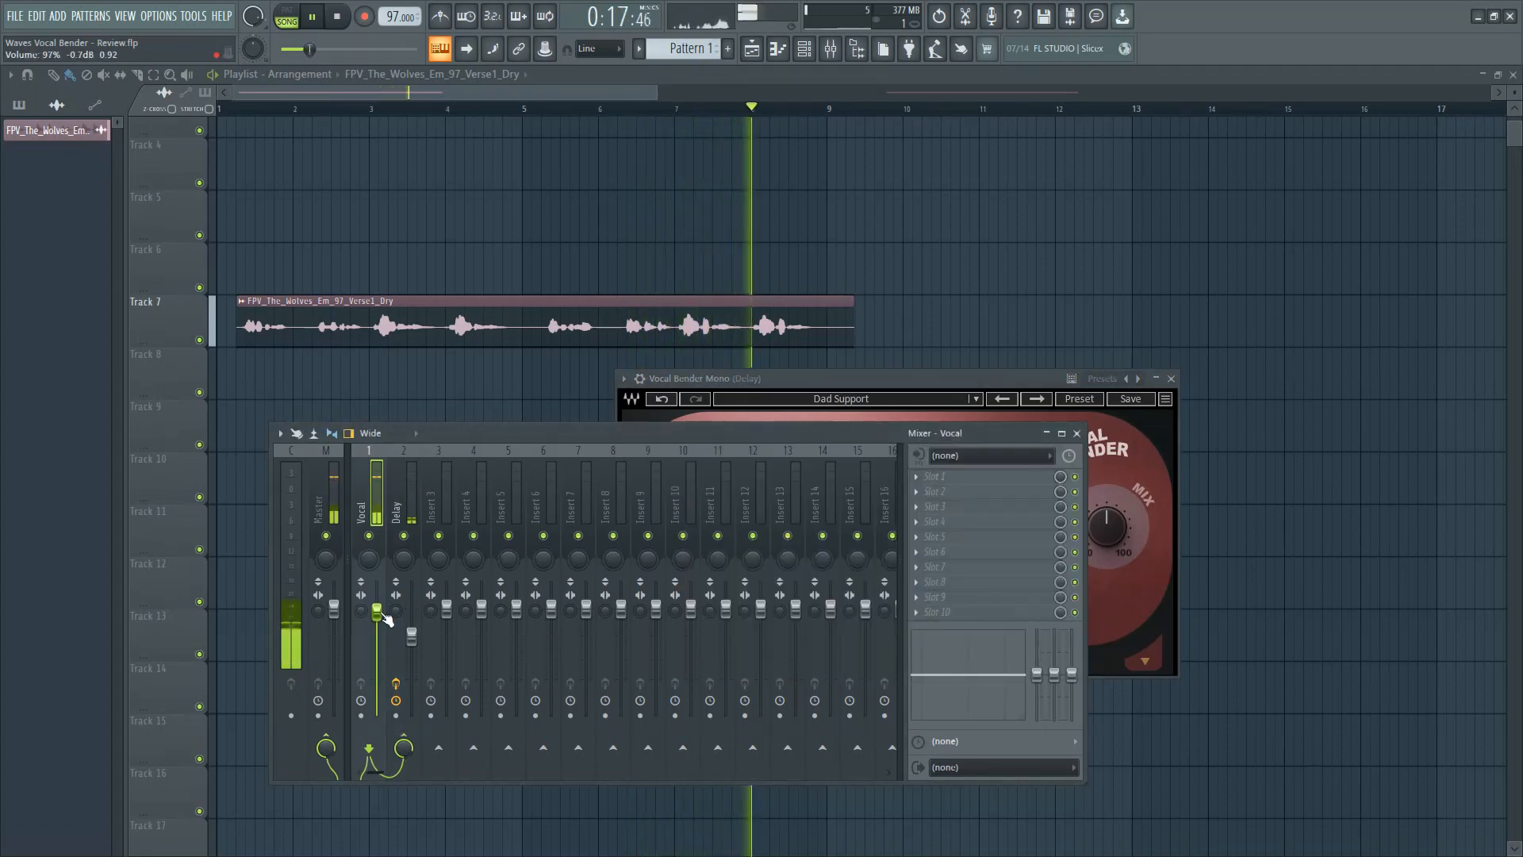
{"action": "left_click", "coordinate": [413, 635]}
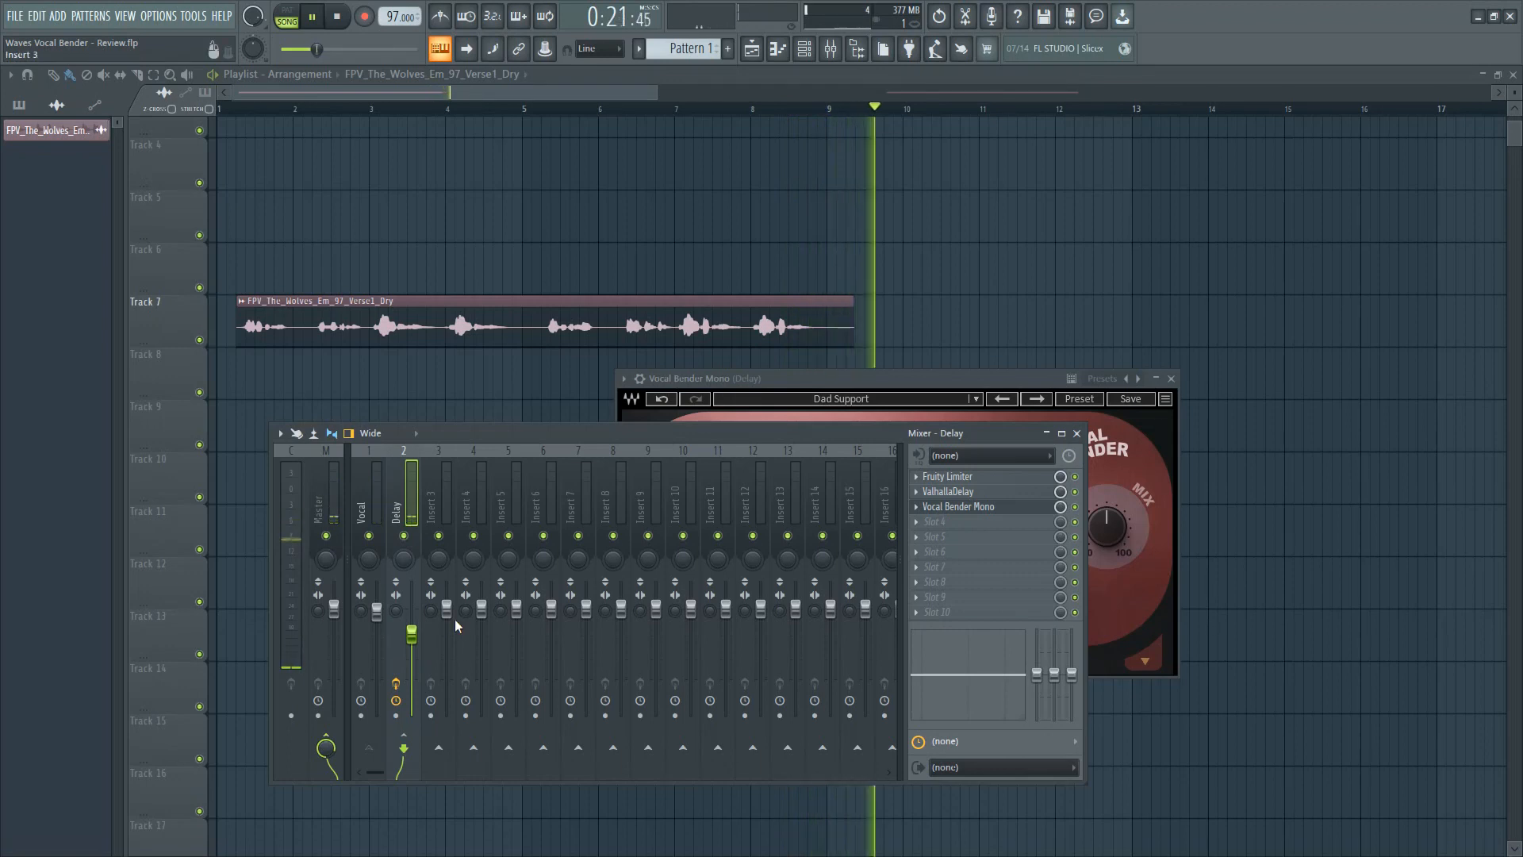
{"action": "key", "text": "space"}
{"action": "left_click", "coordinate": [818, 378]}
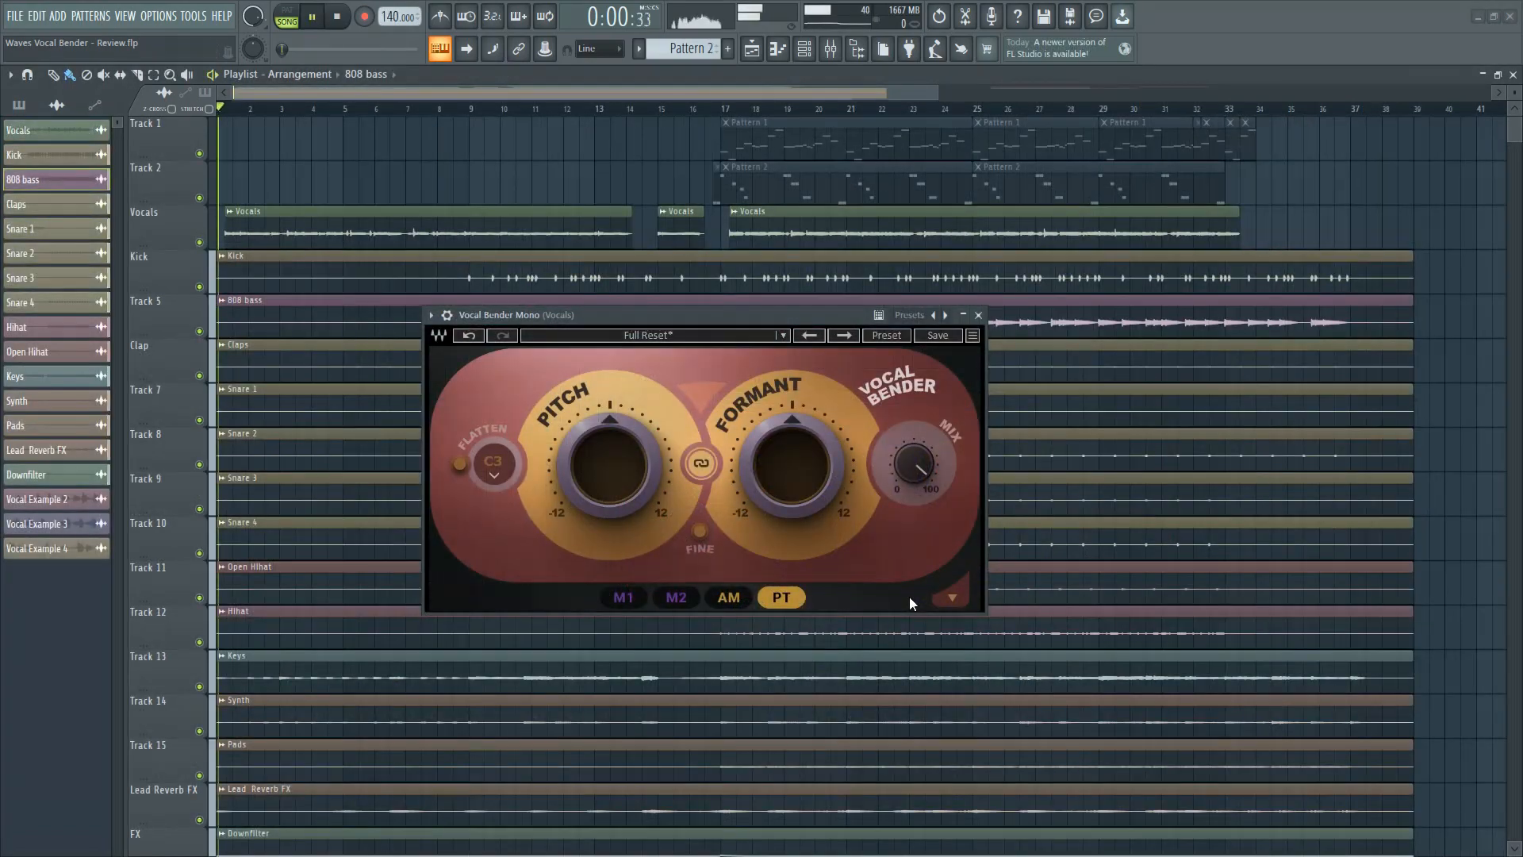
Load the Age Modifier preset in the Vocals track's Vocal Bender and expand its modulator section.
{"action": "left_click", "coordinate": [784, 336]}
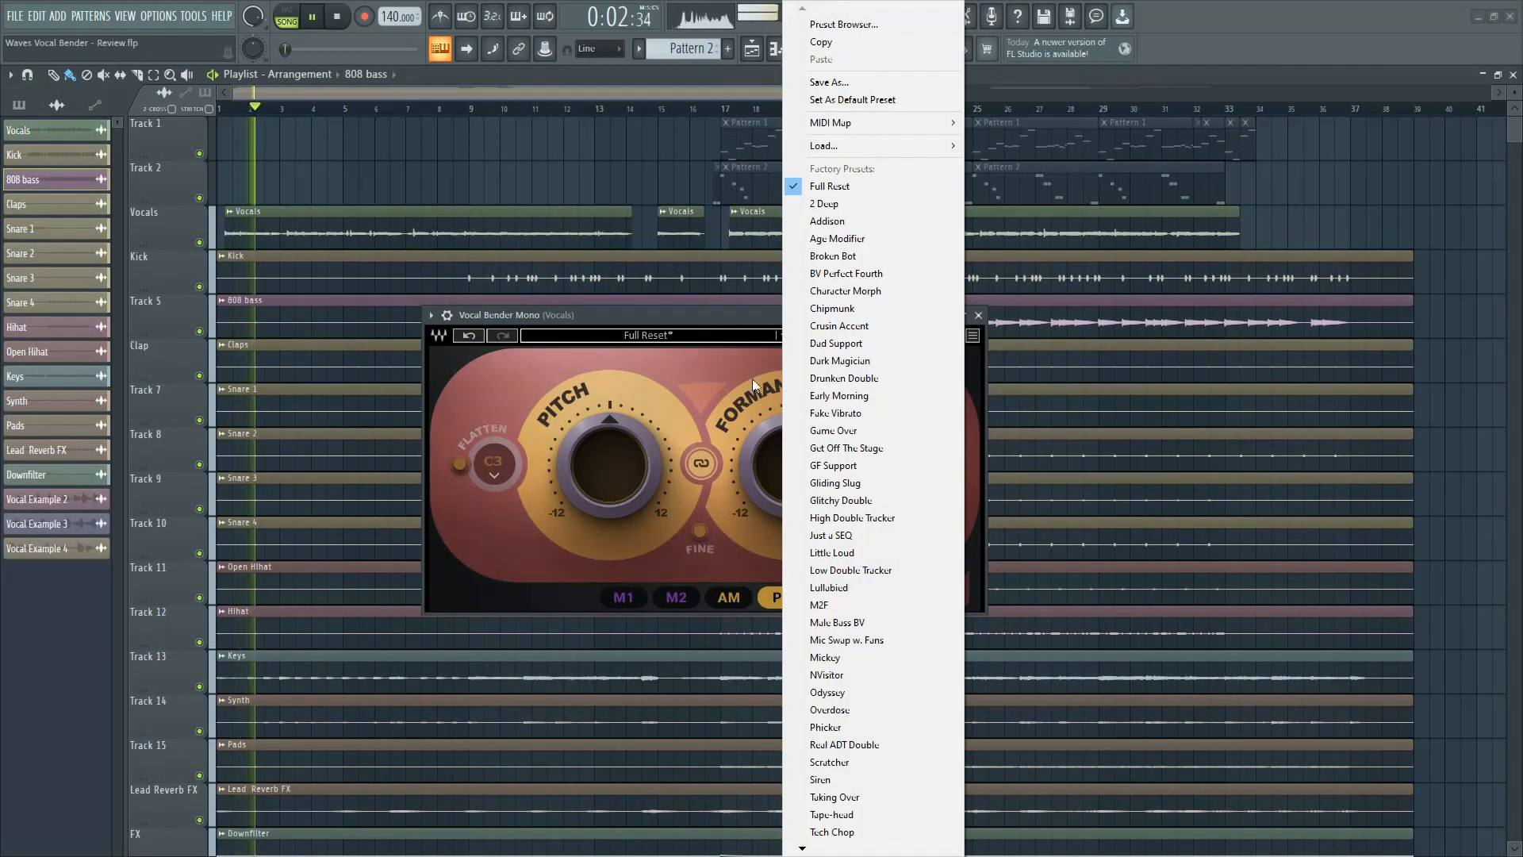
{"action": "left_click", "coordinate": [838, 238]}
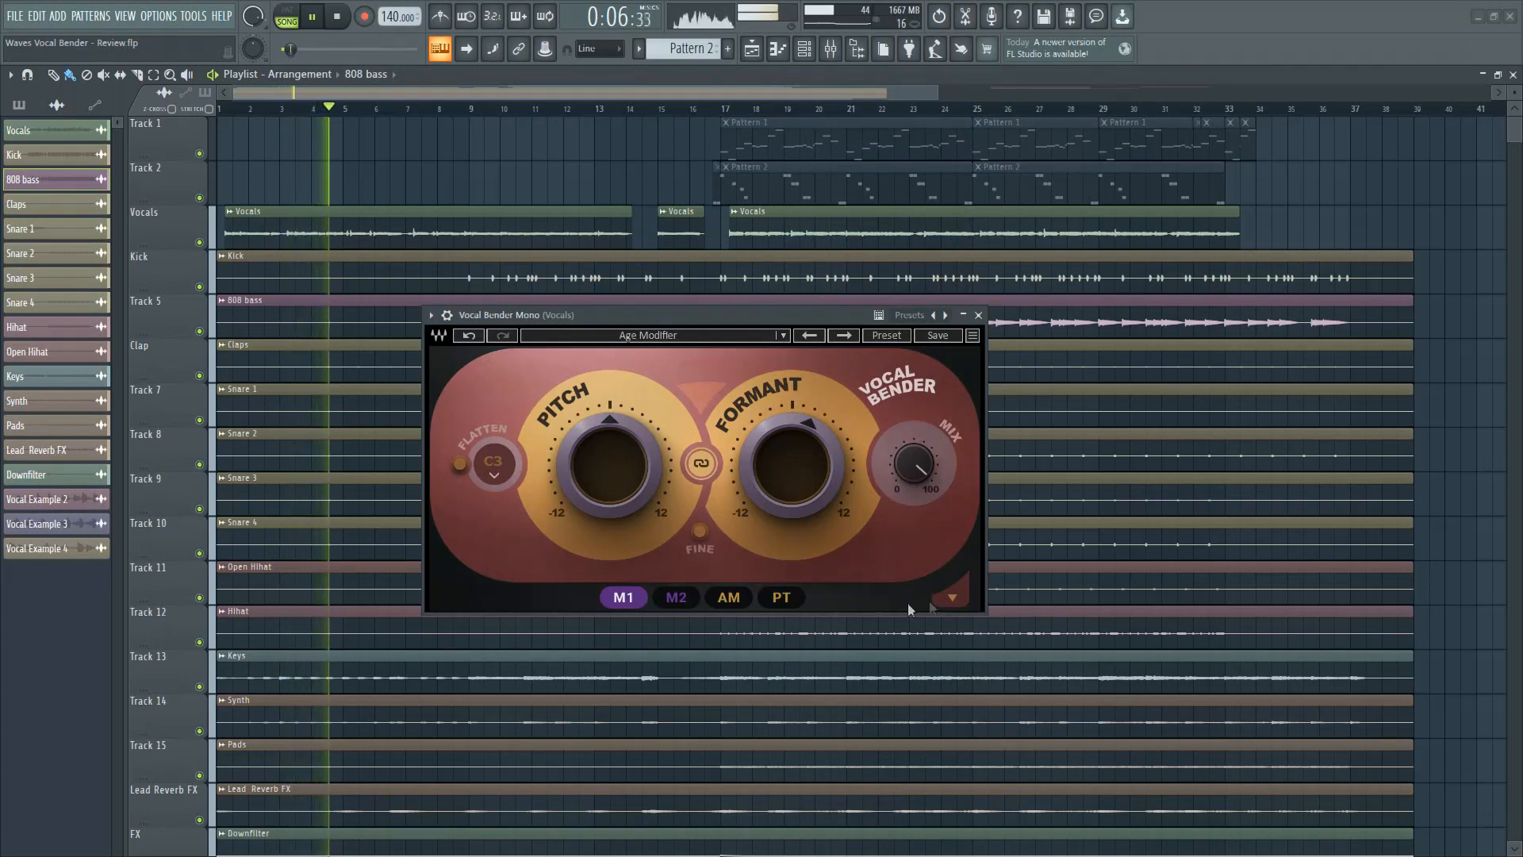
{"action": "left_click", "coordinate": [952, 597]}
Assign modulator M1 to the formant control and adjust its modulation range.
{"action": "left_click_drag", "start_coordinate": [624, 597], "coordinate": [798, 475]}
{"action": "mouse_move", "coordinate": [741, 535]}
{"action": "left_click_drag", "start_coordinate": [741, 536], "coordinate": [758, 459]}
Try M1 rates of 0.589 Hz and 2.2 Hz, with the mix at 59.9 and then 100.
{"action": "left_click_drag", "start_coordinate": [757, 666], "coordinate": [757, 695]}
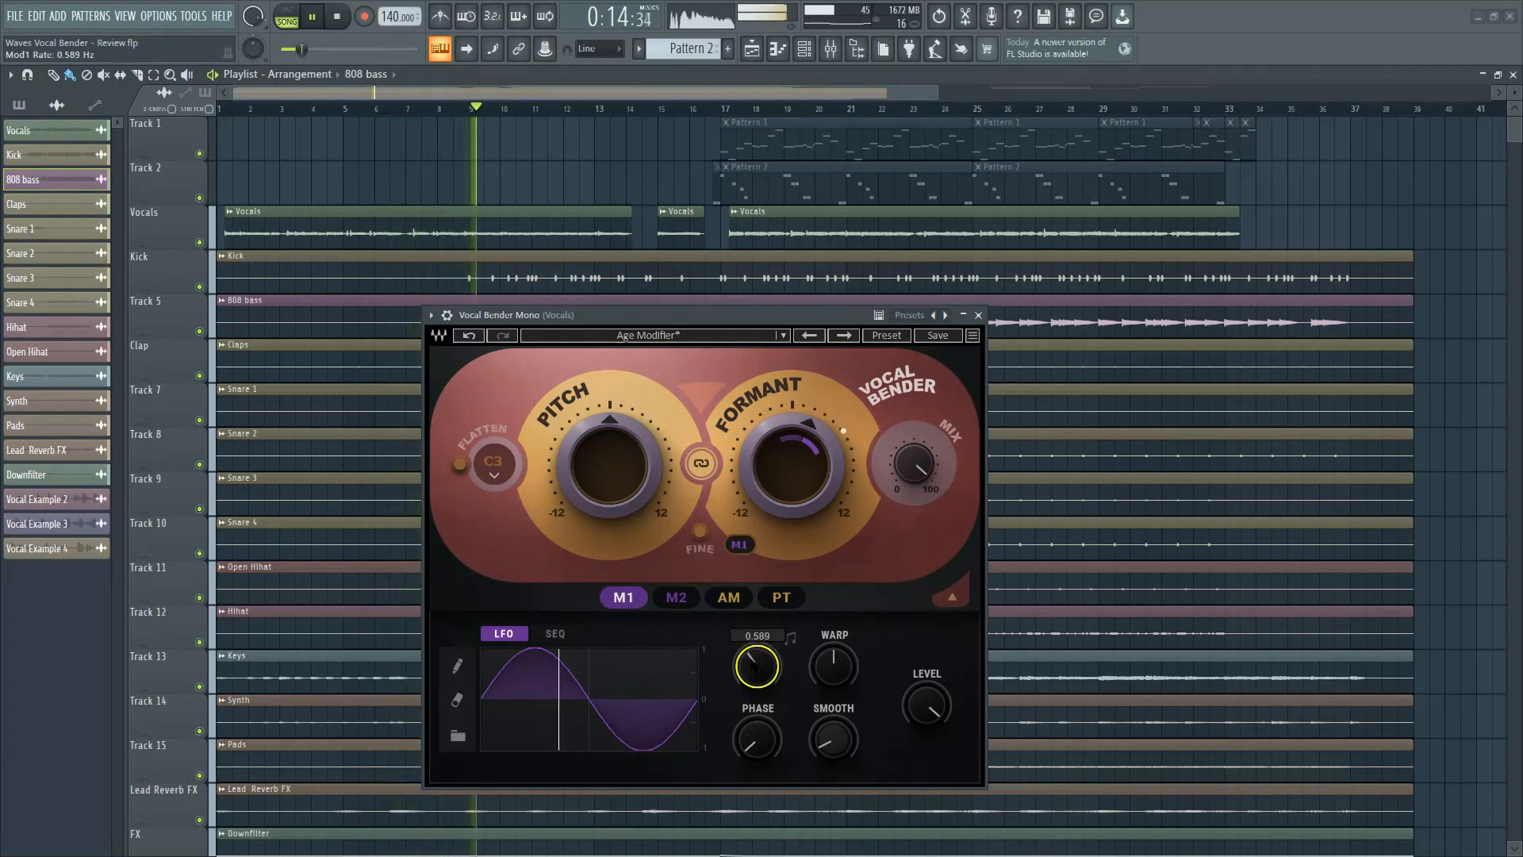
{"action": "mouse_move", "coordinate": [914, 463]}
{"action": "left_mouse_down"}
{"action": "mouse_move", "coordinate": [914, 511]}
{"action": "mouse_move", "coordinate": [910, 459]}
{"action": "left_mouse_up"}
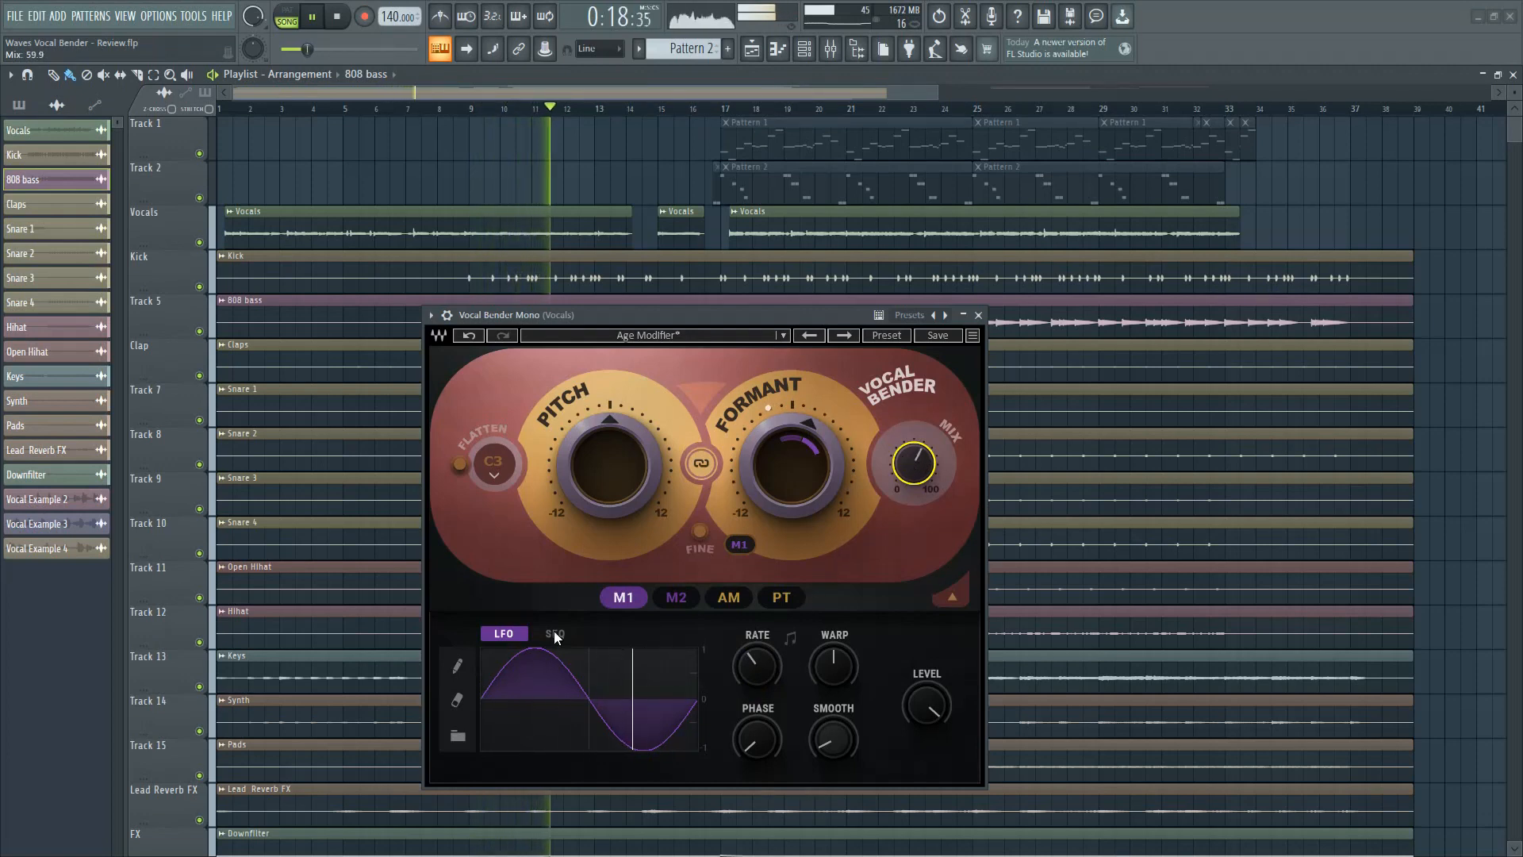
{"action": "left_click", "coordinate": [757, 667]}
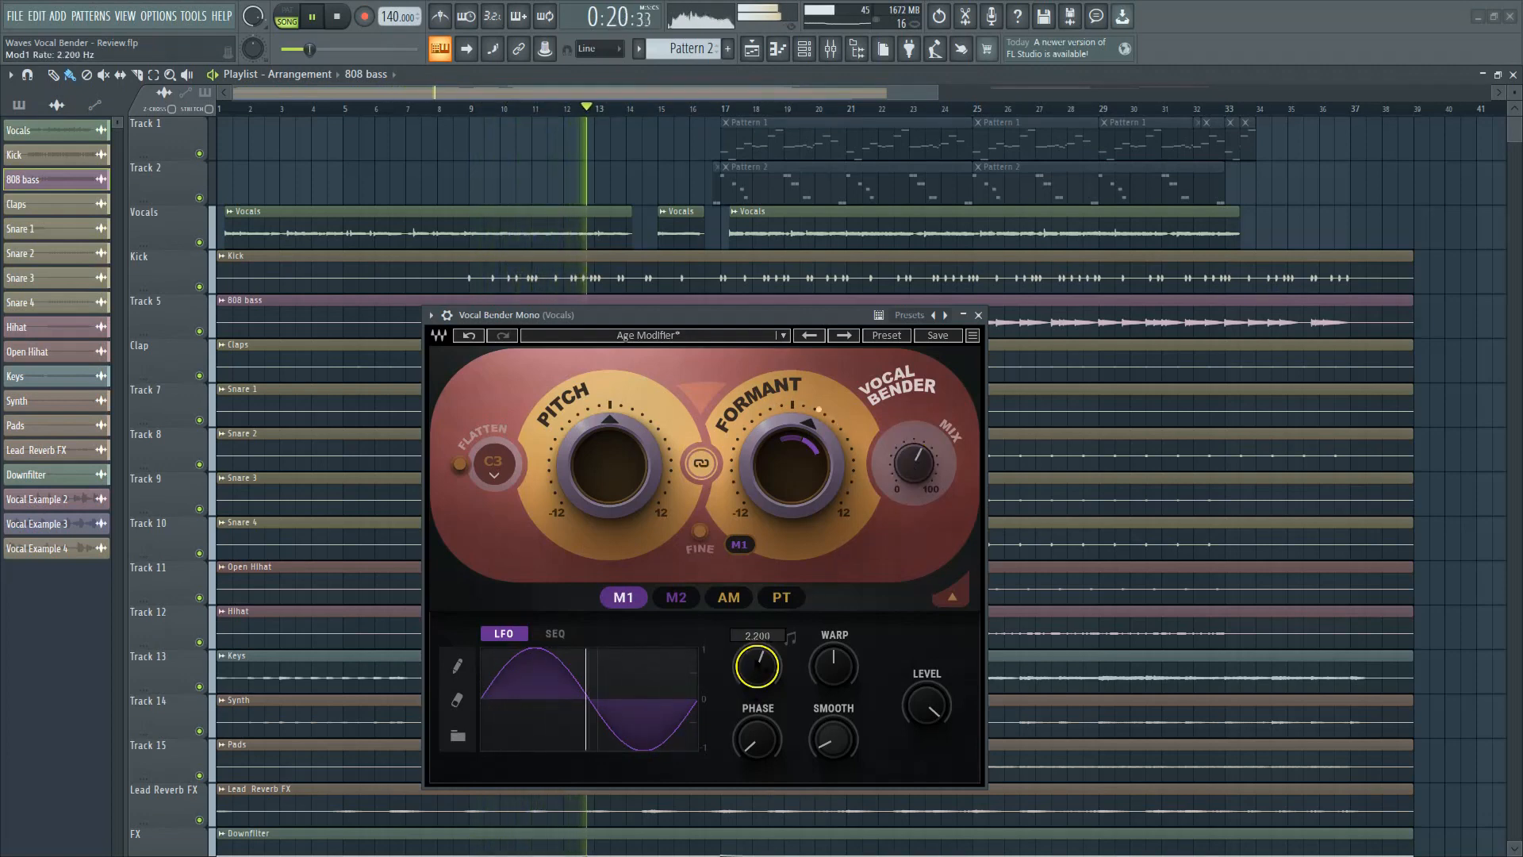
{"action": "left_click_drag", "start_coordinate": [914, 463], "coordinate": [914, 421]}
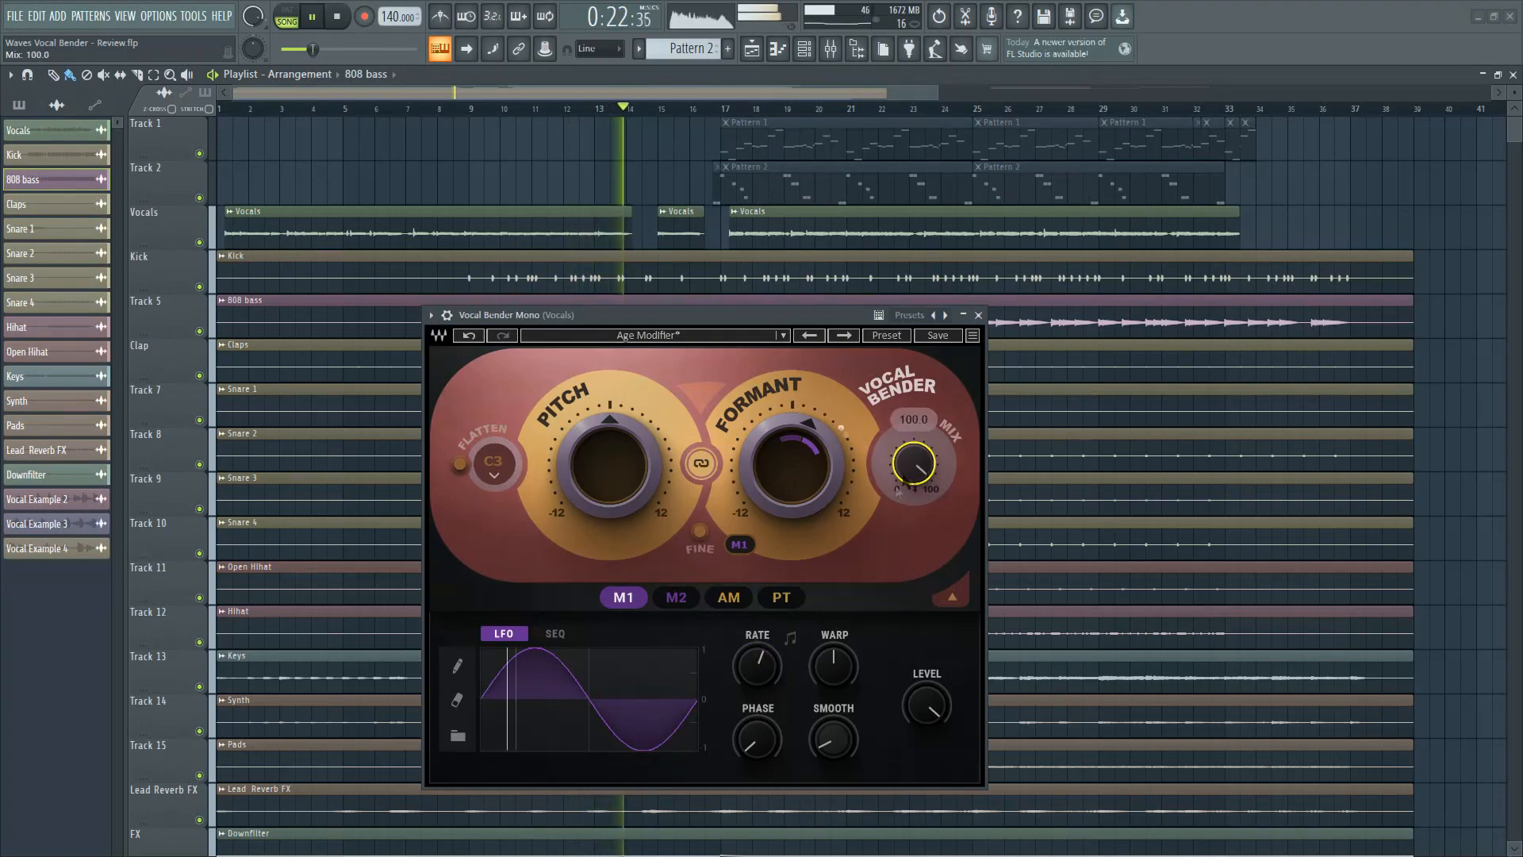
Switch M1 to the sequencer and draw a 16-step pattern with steps 6–9 raised fully and steps 13–16 lowered.
{"action": "left_click", "coordinate": [555, 634]}
{"action": "left_click", "coordinate": [554, 687]}
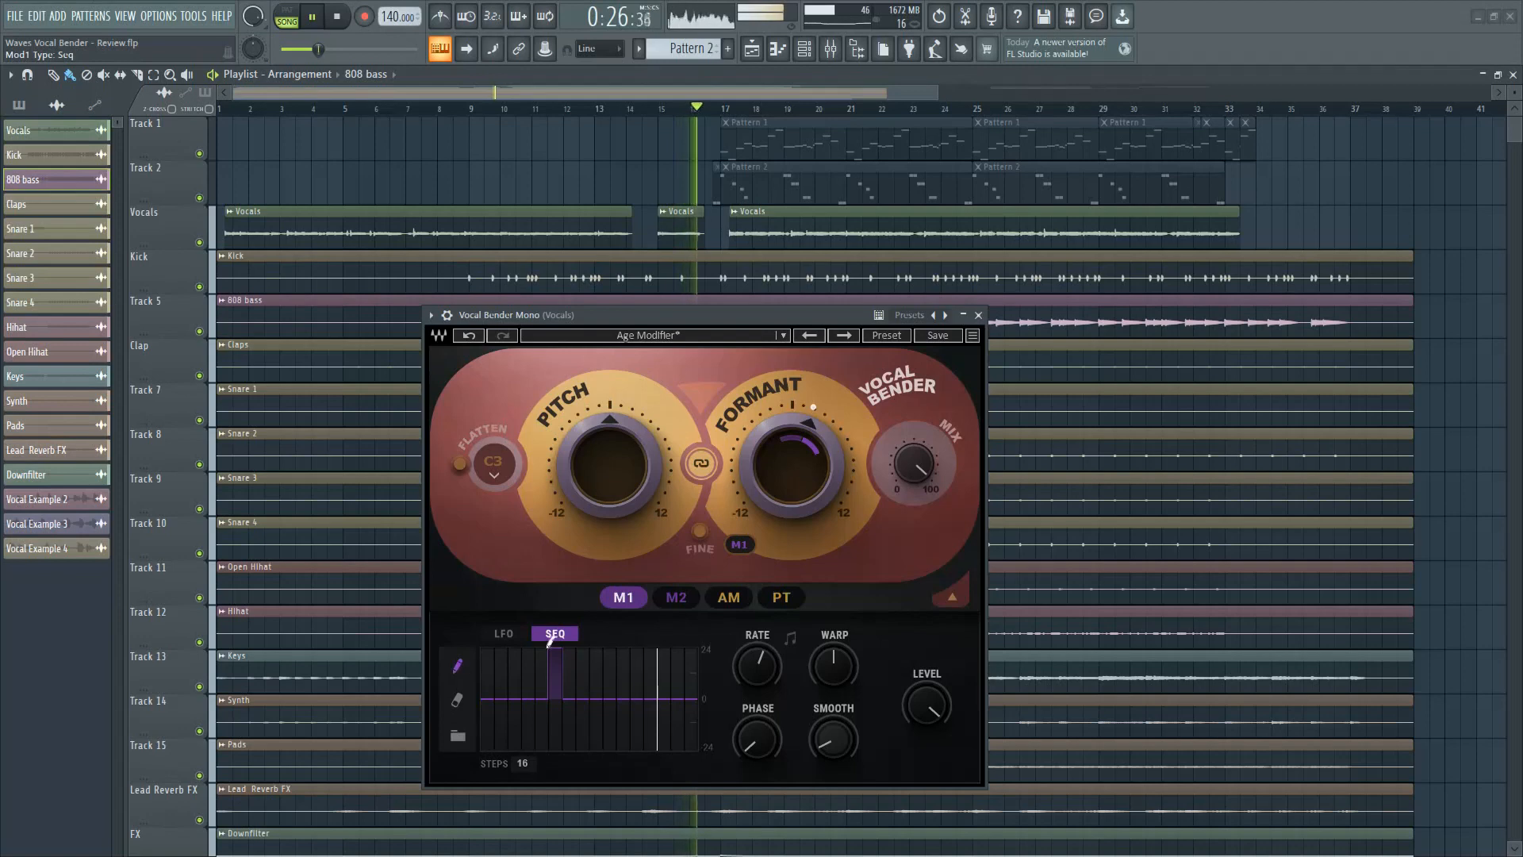
{"action": "left_click_drag", "start_coordinate": [568, 642], "coordinate": [594, 635]}
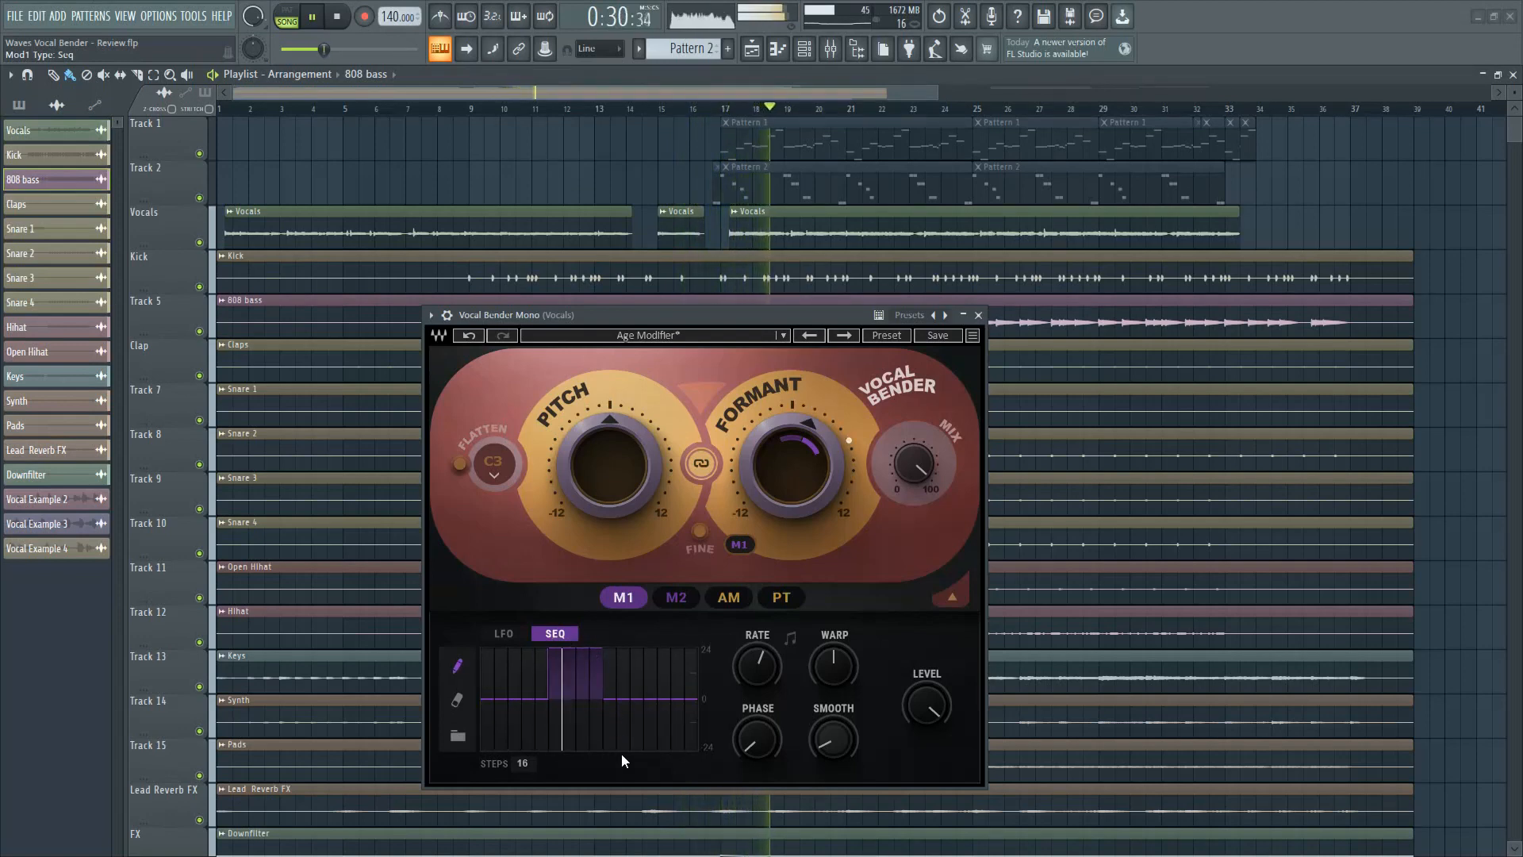
{"action": "left_click_drag", "start_coordinate": [648, 709], "coordinate": [678, 744]}
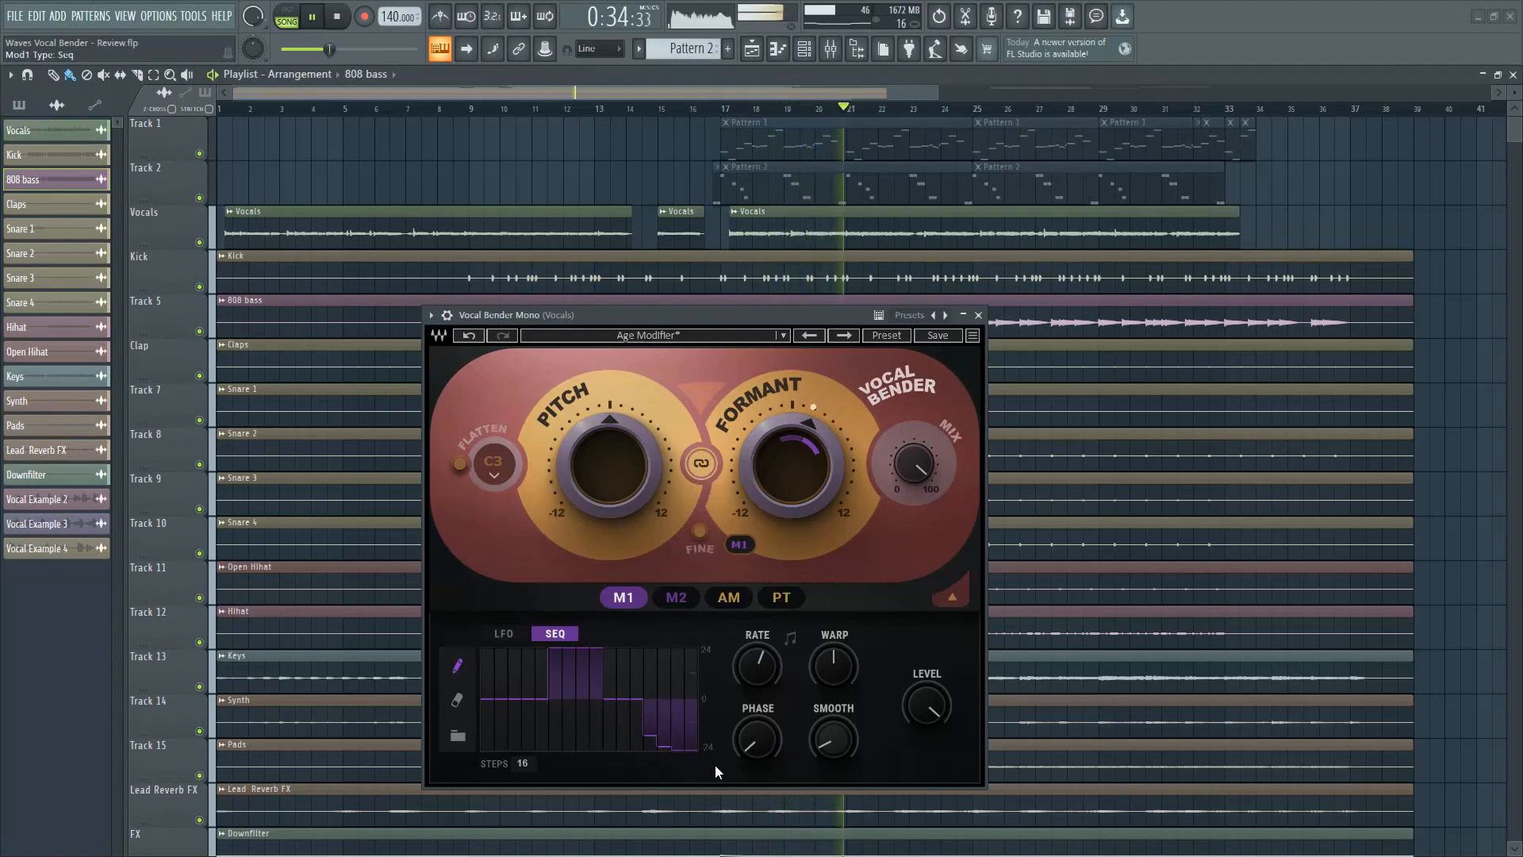
{"action": "mouse_move", "coordinate": [744, 541]}
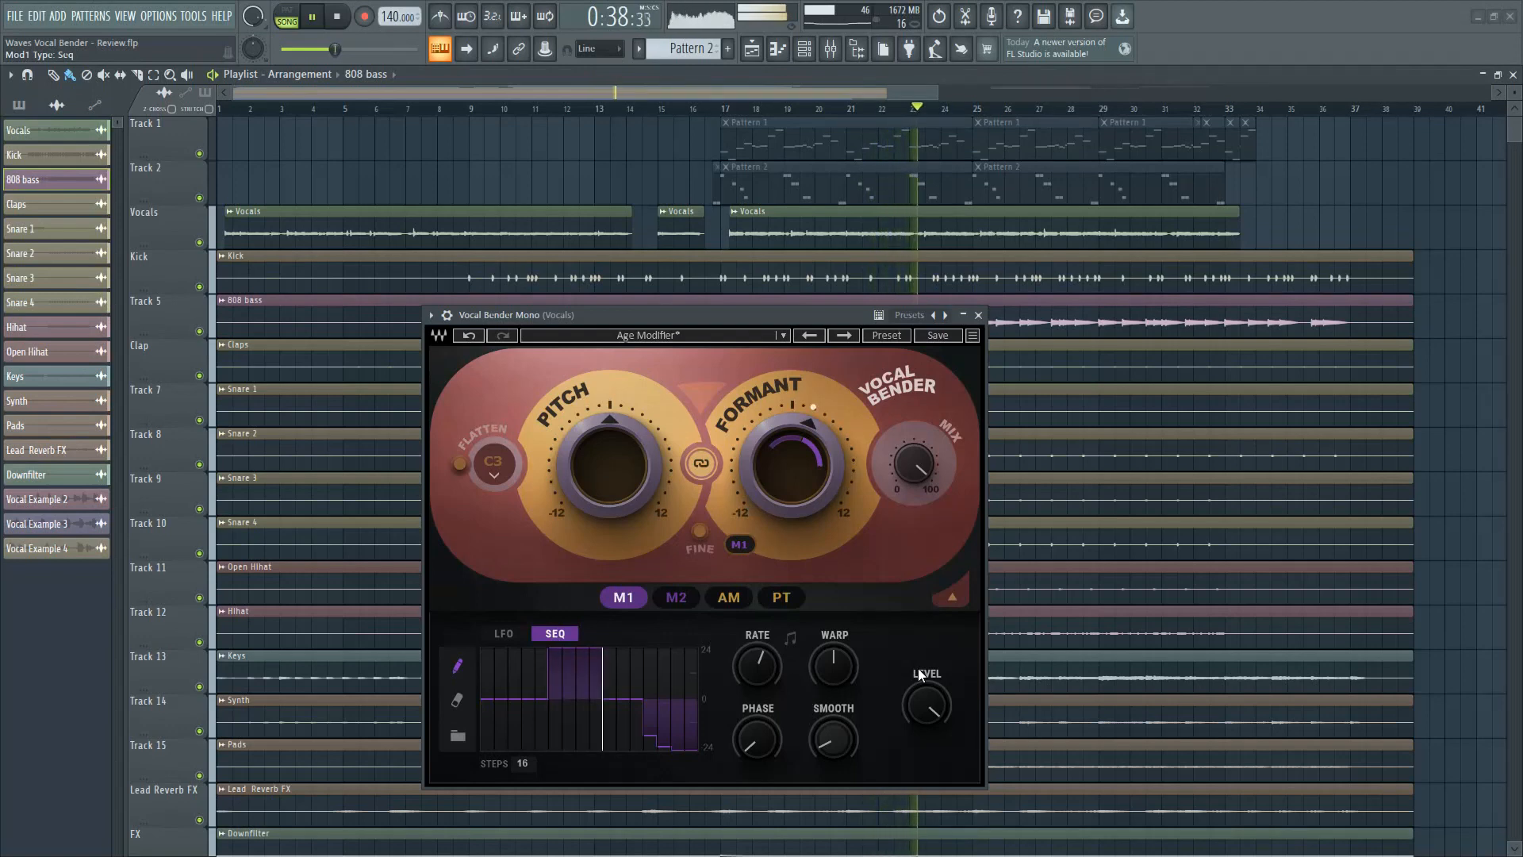
Load the Lullabied preset and switch M1 to LFO and back to the sequencer to compare them.
{"action": "left_click", "coordinate": [784, 335]}
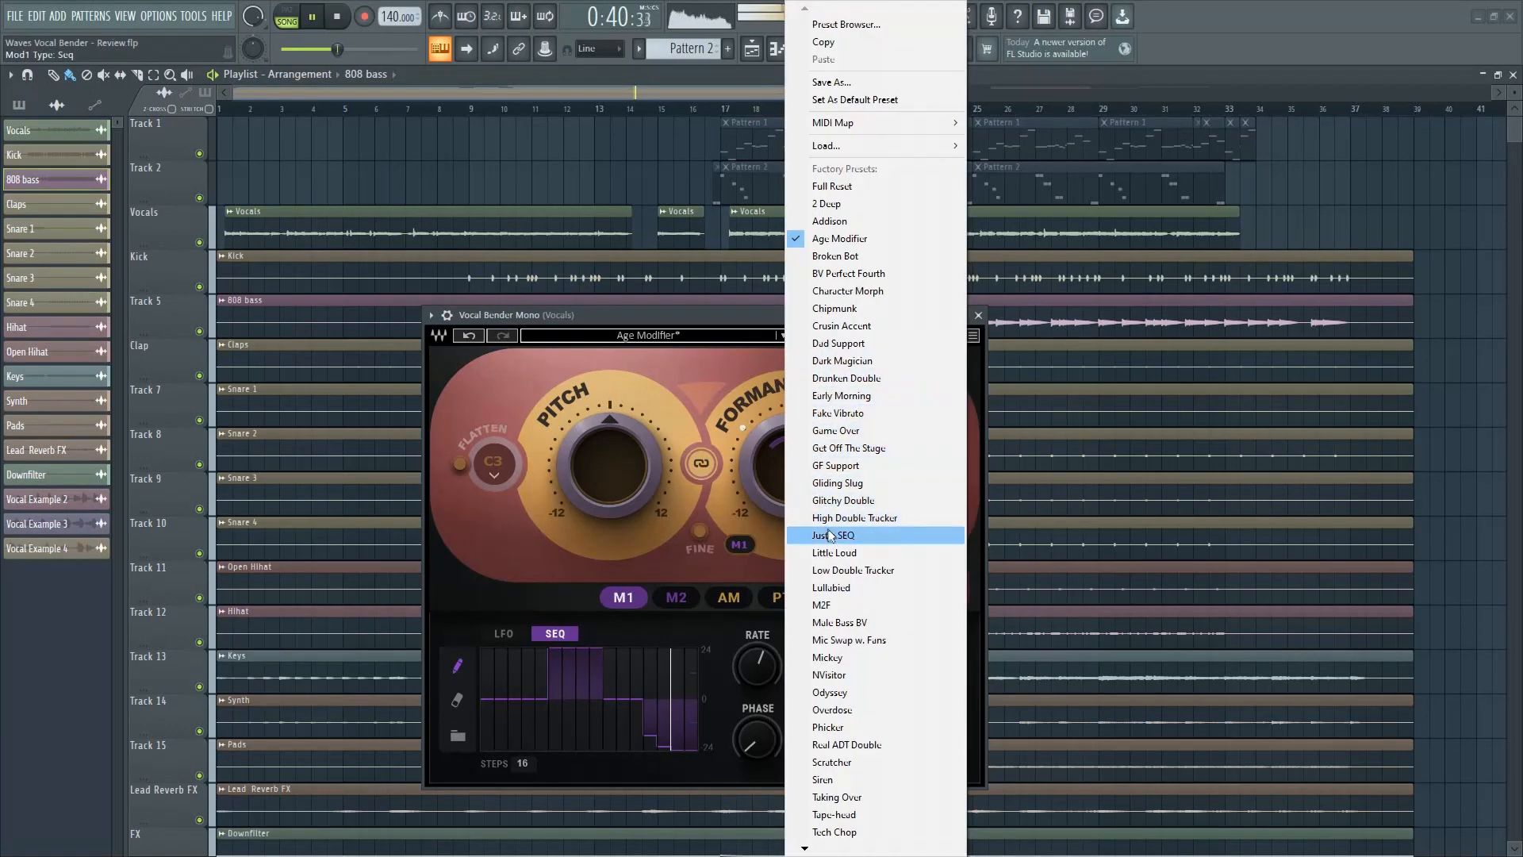
{"action": "left_click", "coordinate": [831, 587]}
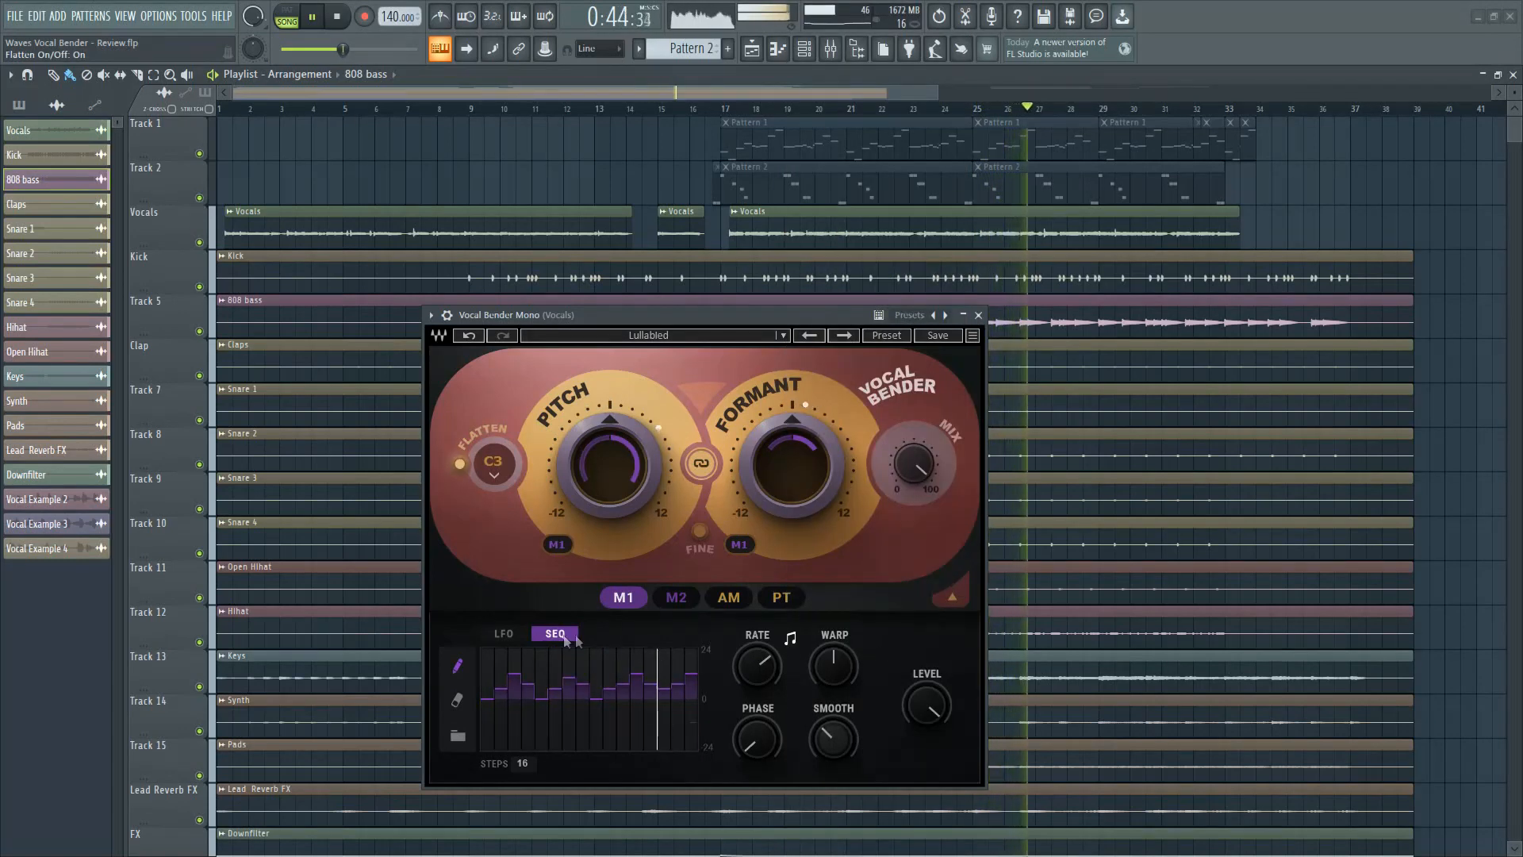
{"action": "left_click", "coordinate": [513, 636]}
{"action": "left_click", "coordinate": [556, 633]}
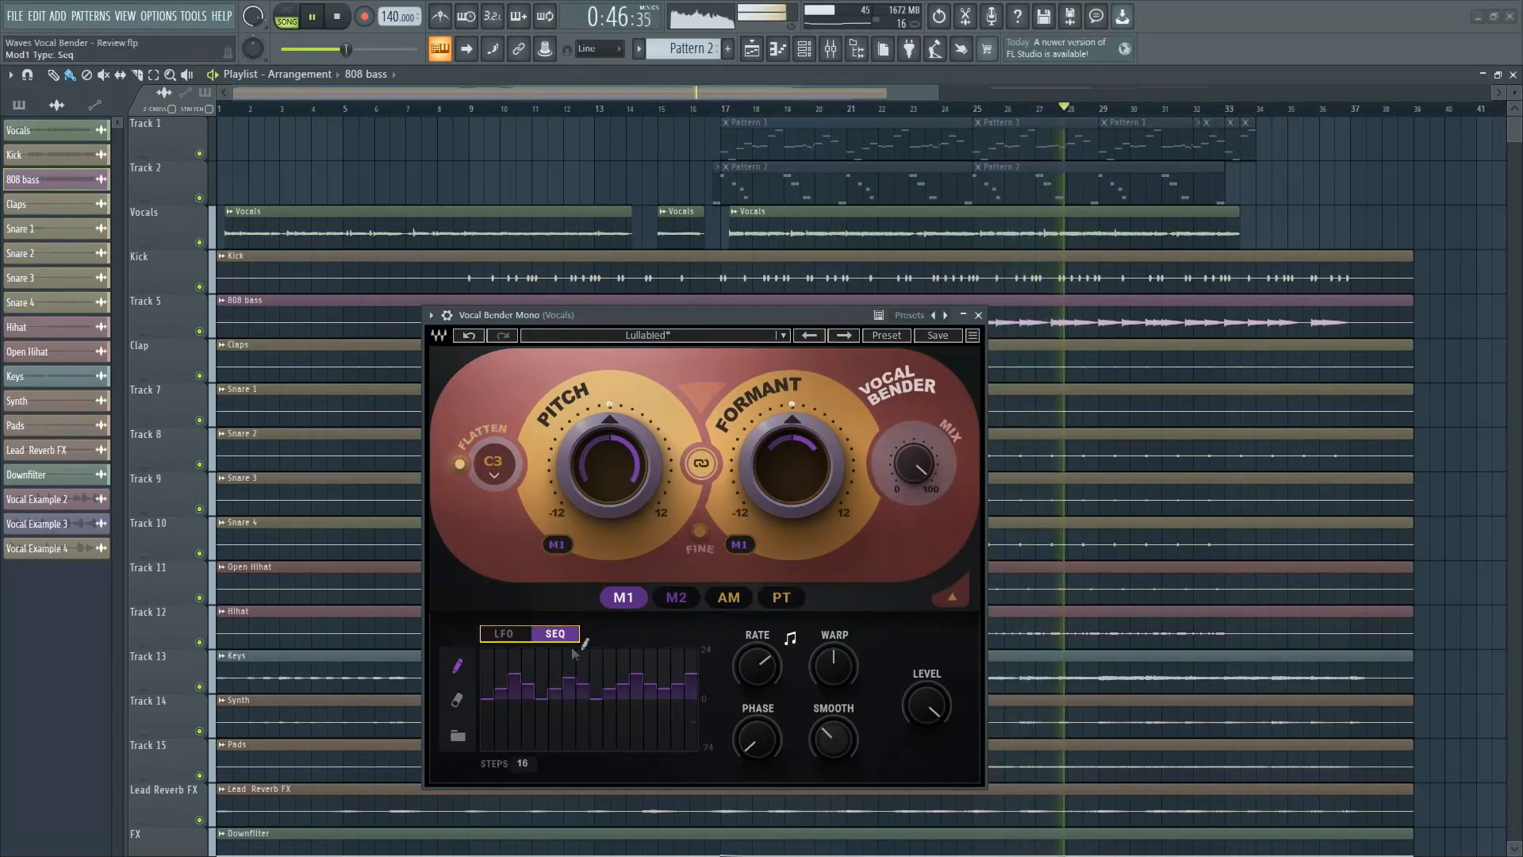
Set the mix to 100, load the NVisitor preset, and restart playback from the beginning.
{"action": "mouse_move", "coordinate": [914, 451]}
{"action": "left_mouse_down"}
{"action": "mouse_move", "coordinate": [914, 469]}
{"action": "mouse_move", "coordinate": [914, 449]}
{"action": "left_mouse_up"}
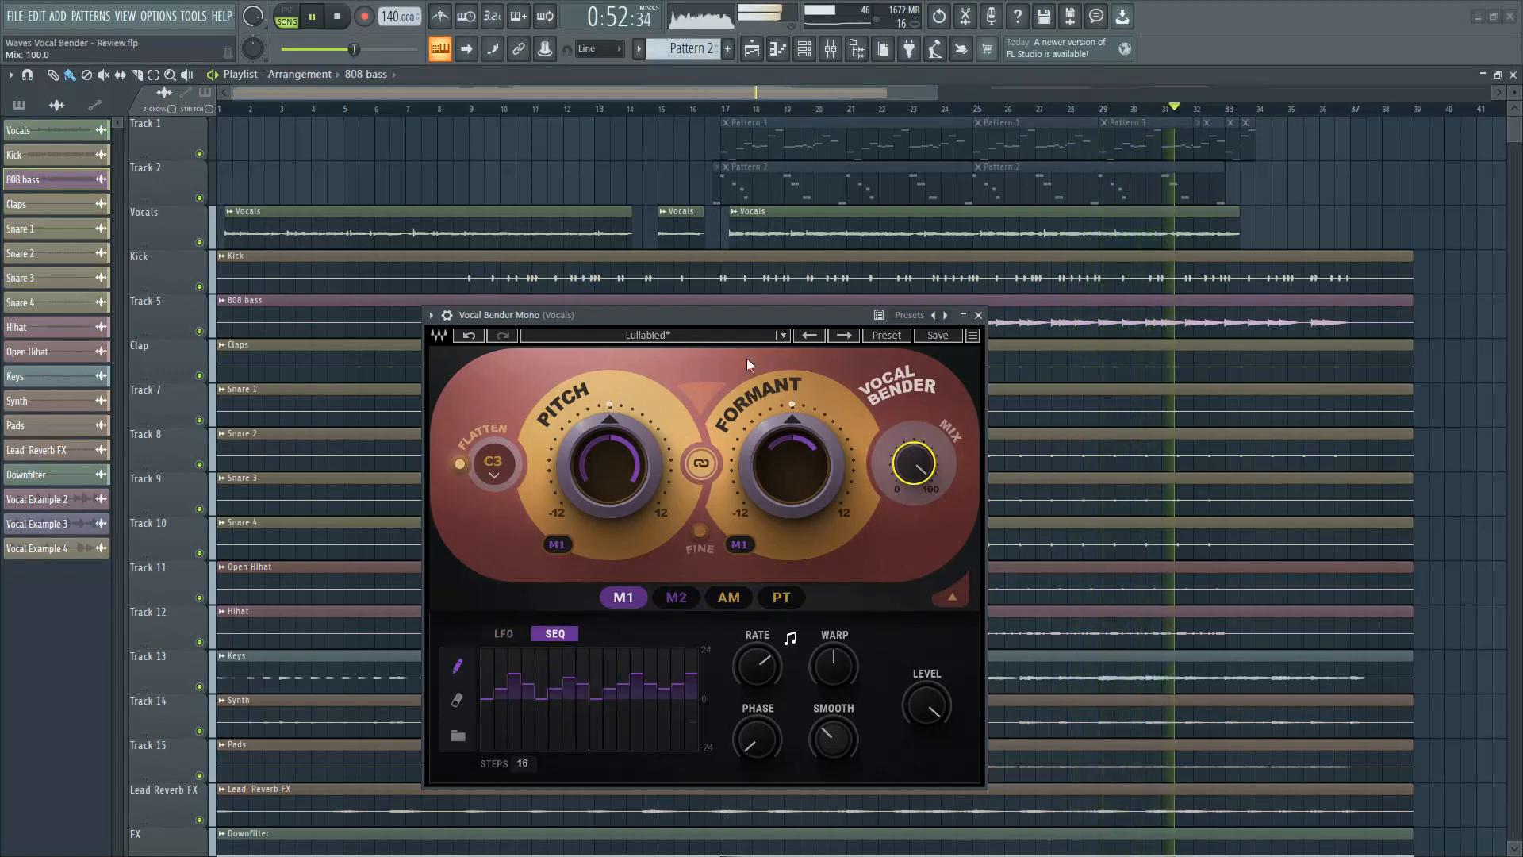
{"action": "left_click", "coordinate": [783, 334]}
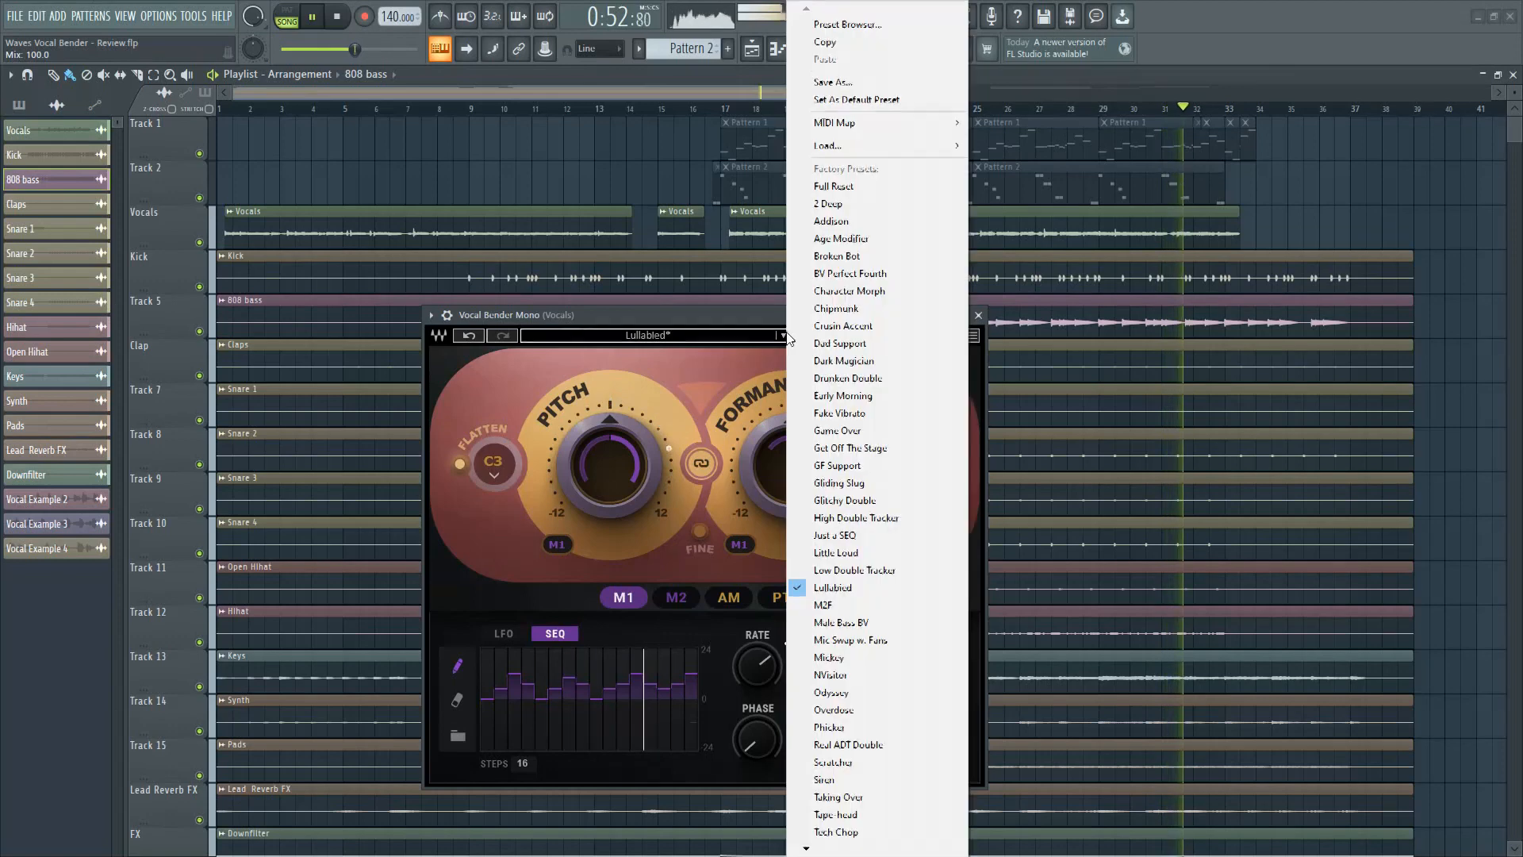
{"action": "left_click", "coordinate": [831, 674]}
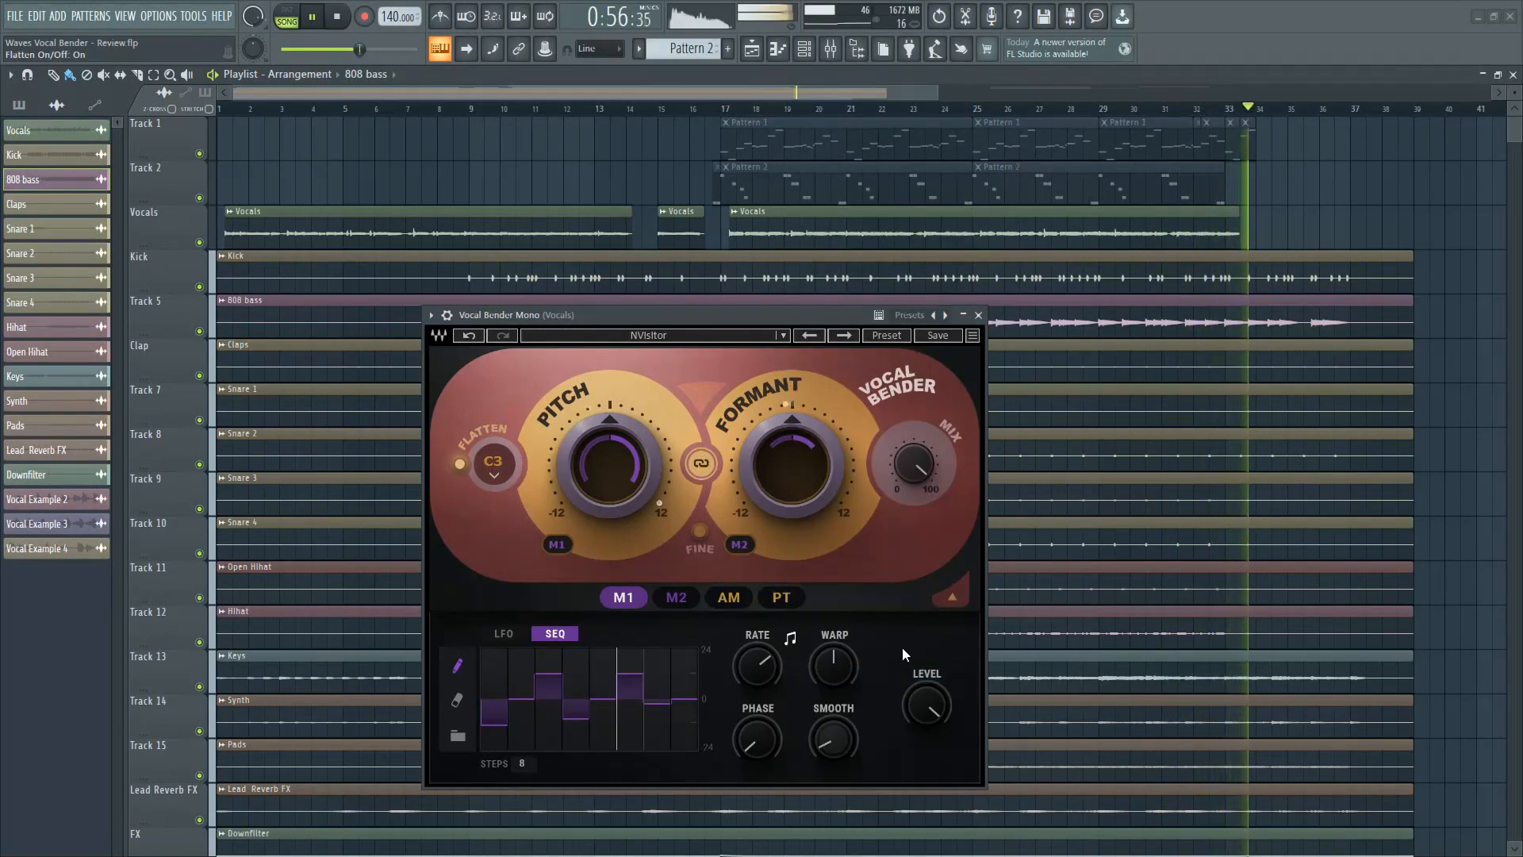
{"action": "key", "text": "space"}
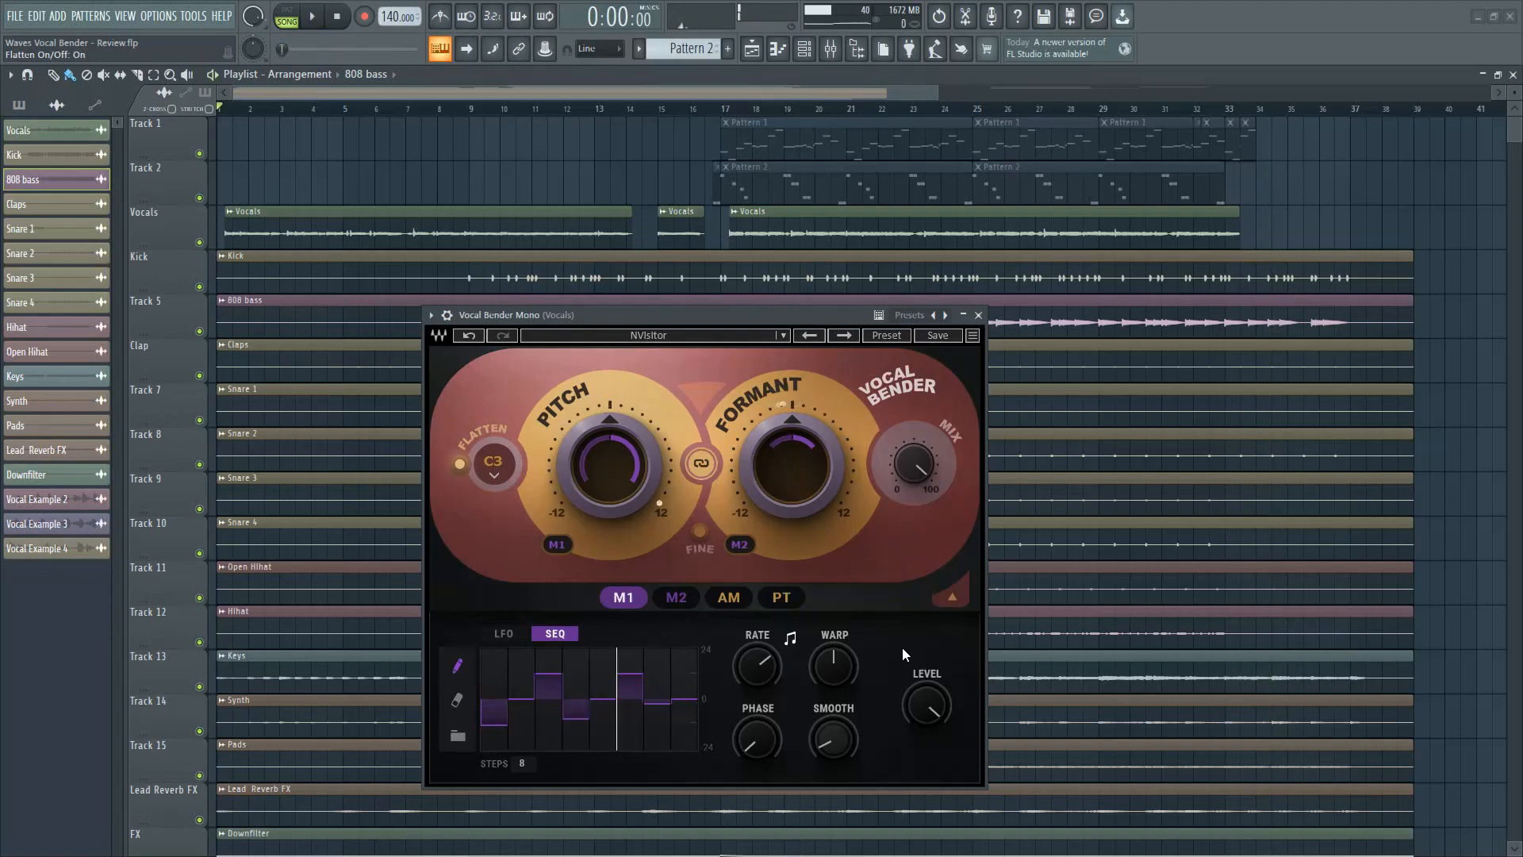
{"action": "key", "text": "space"}
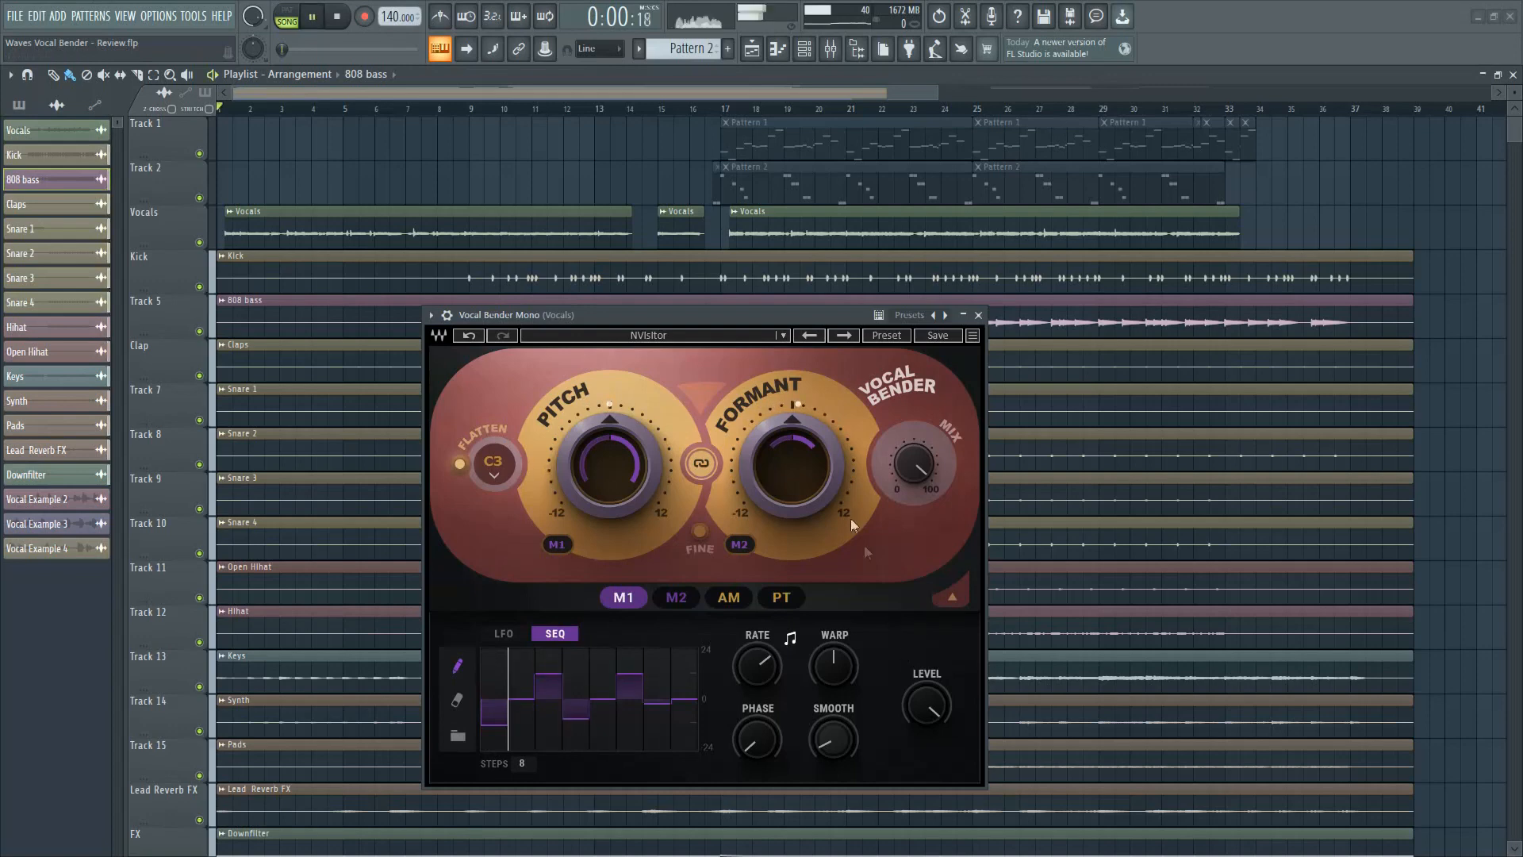
Load the Crusin Accent preset, reduce M1's modulation range on the formant, and set the pitch modulator (PT) level to 1.61.
{"action": "left_click", "coordinate": [783, 335]}
{"action": "left_click", "coordinate": [810, 327]}
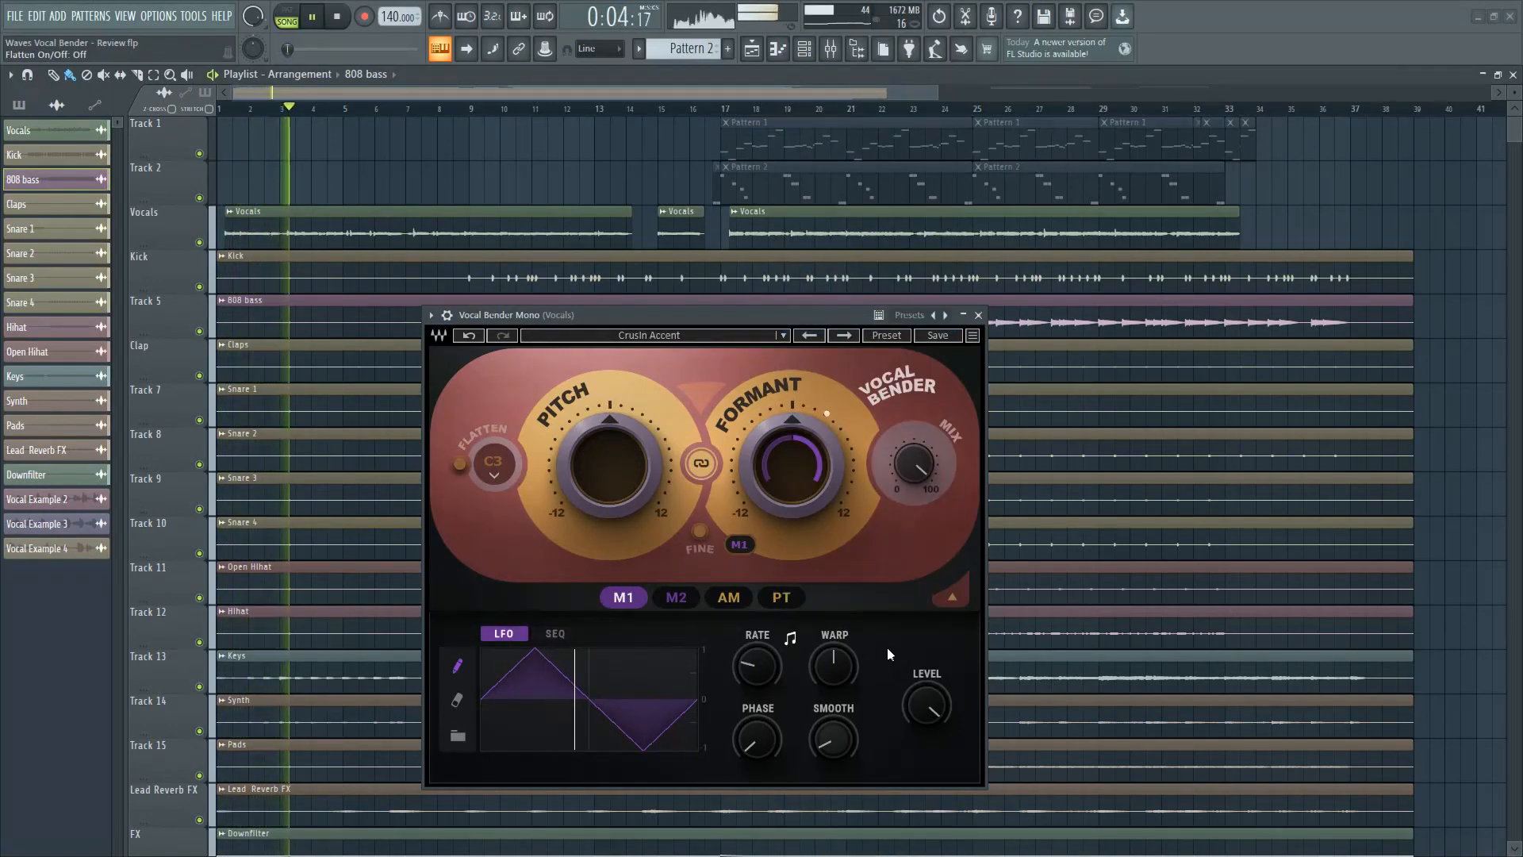
{"action": "left_click_drag", "start_coordinate": [748, 545], "coordinate": [740, 636]}
{"action": "left_click", "coordinate": [781, 598]}
{"action": "left_click_drag", "start_coordinate": [925, 706], "coordinate": [925, 671]}
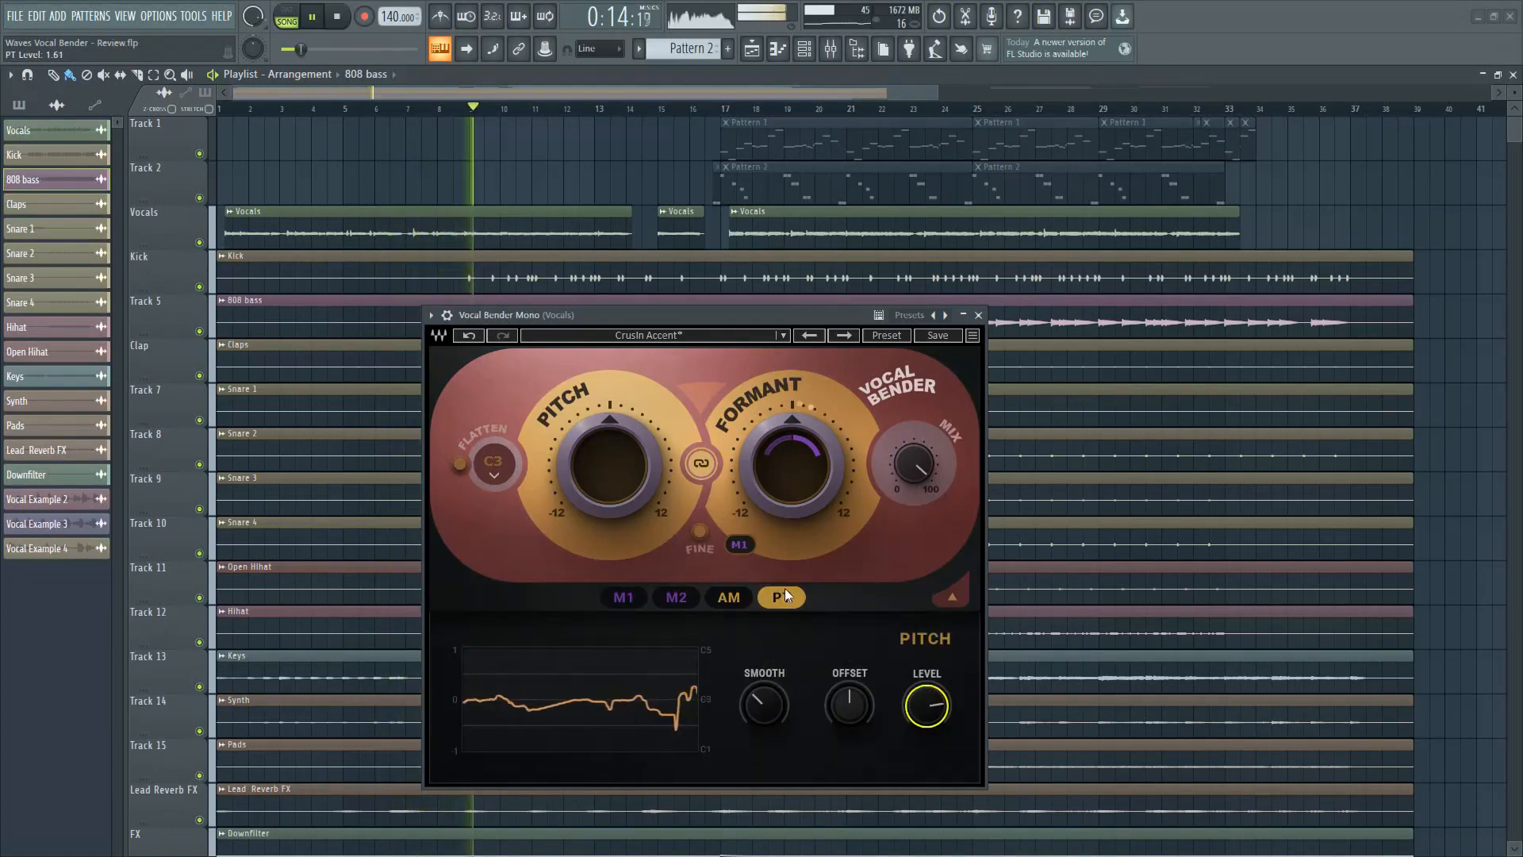
Assign the pitch modulator PT to the mix control, set the mix to 50.2, and adjust the modulation range.
{"action": "left_click_drag", "start_coordinate": [783, 595], "coordinate": [900, 487]}
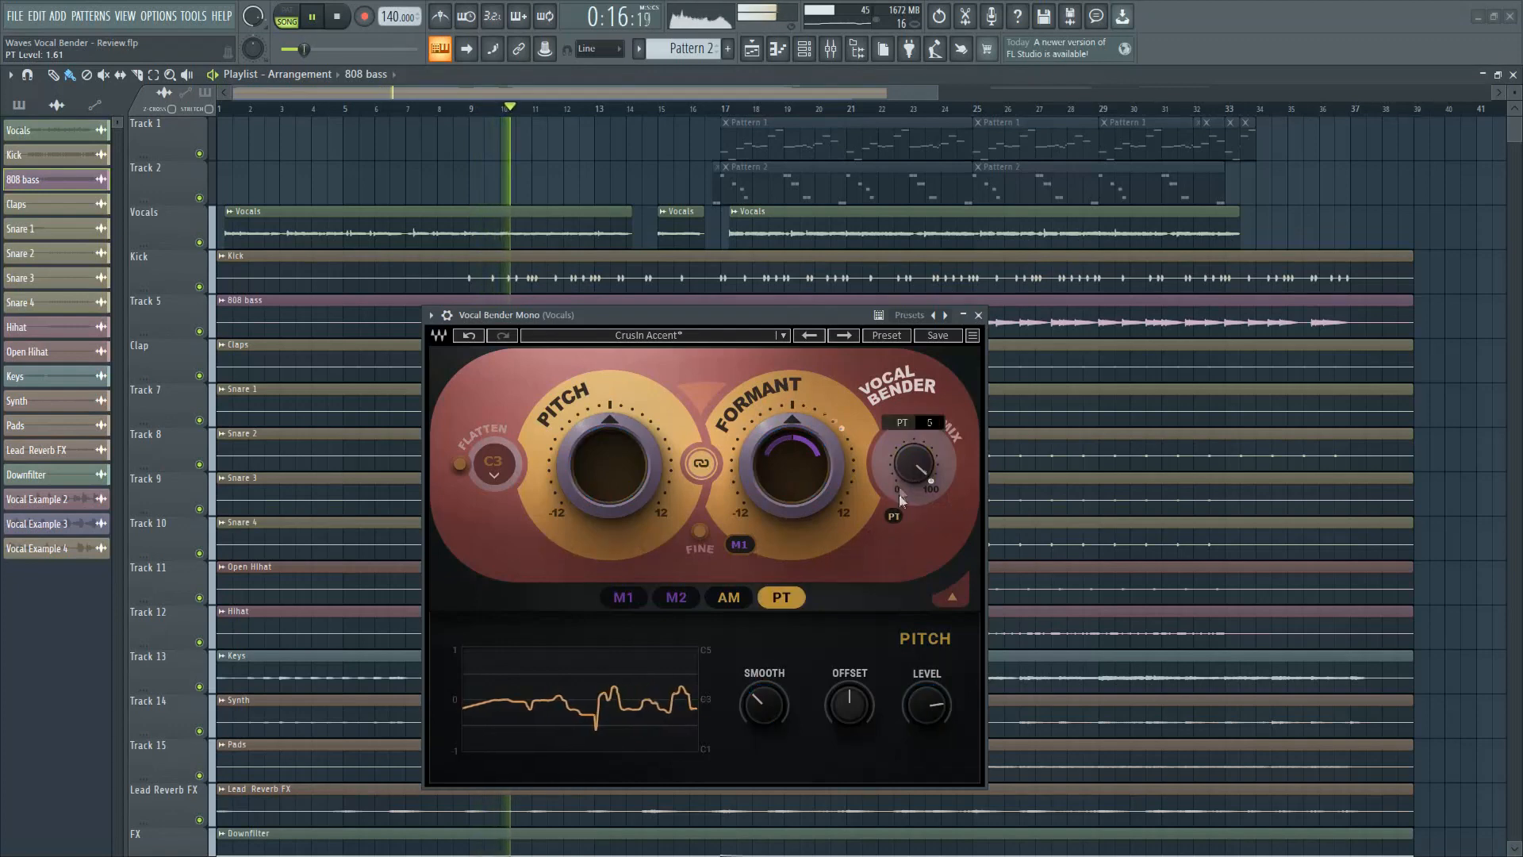
{"action": "left_click_drag", "start_coordinate": [913, 468], "coordinate": [904, 511]}
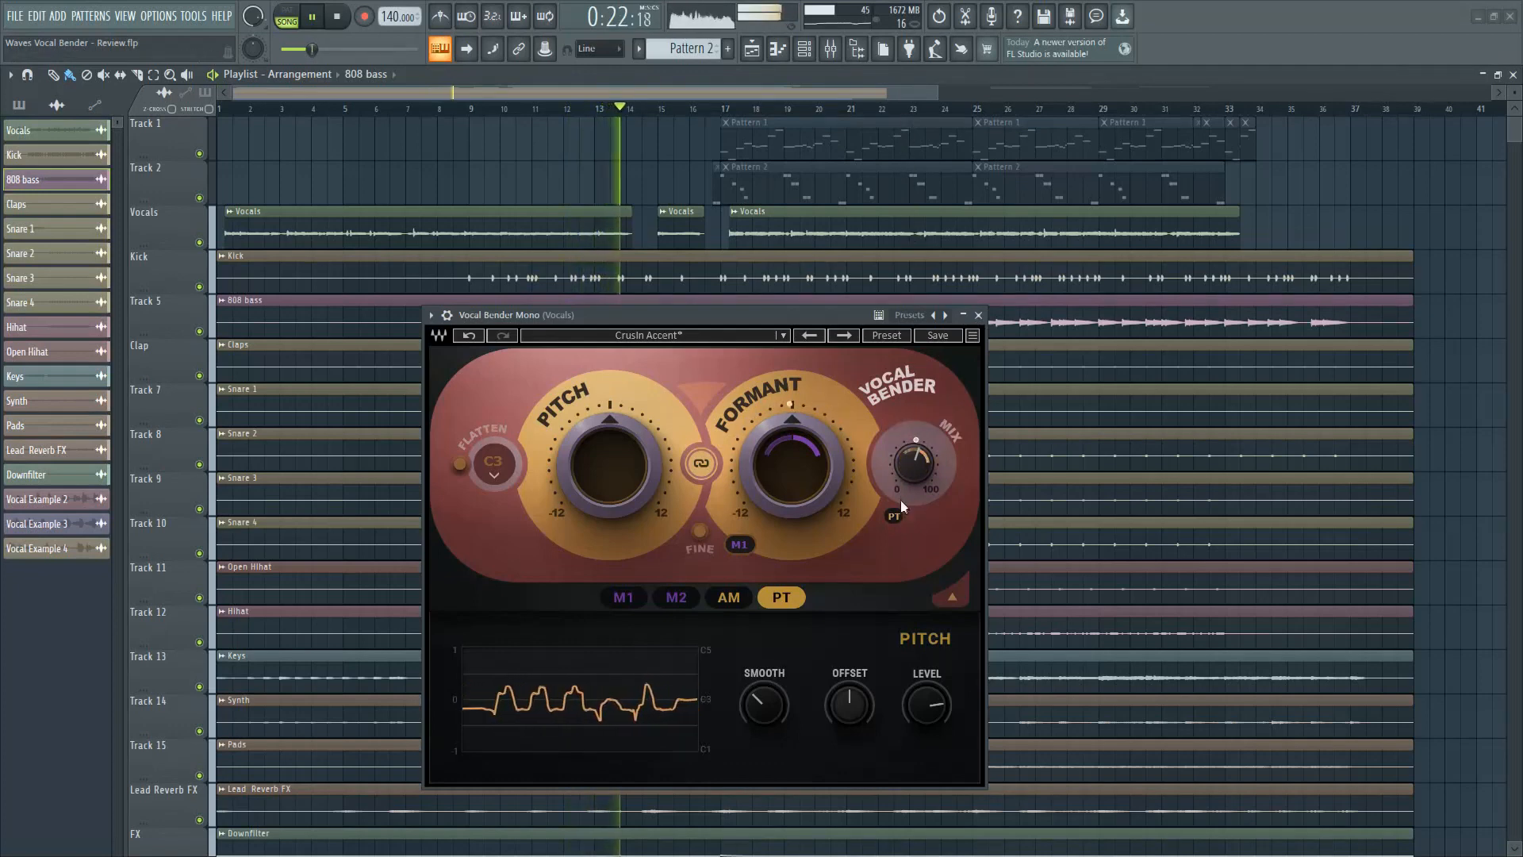
{"action": "left_click_drag", "start_coordinate": [895, 498], "coordinate": [895, 508]}
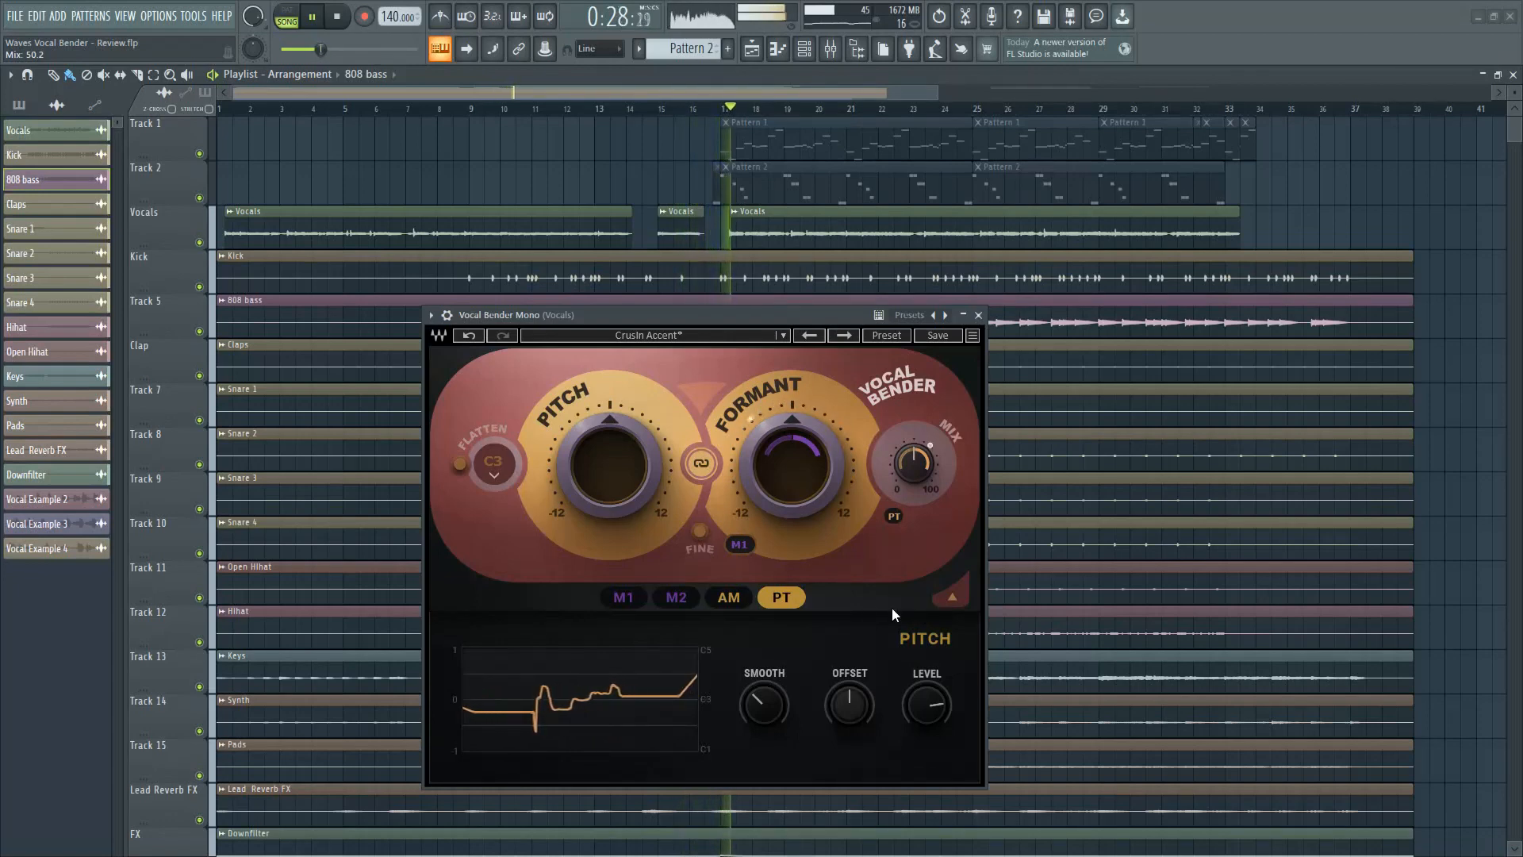
Load the Mickey preset and try adjusting its mix, leaving it at 100.
{"action": "left_click", "coordinate": [784, 335]}
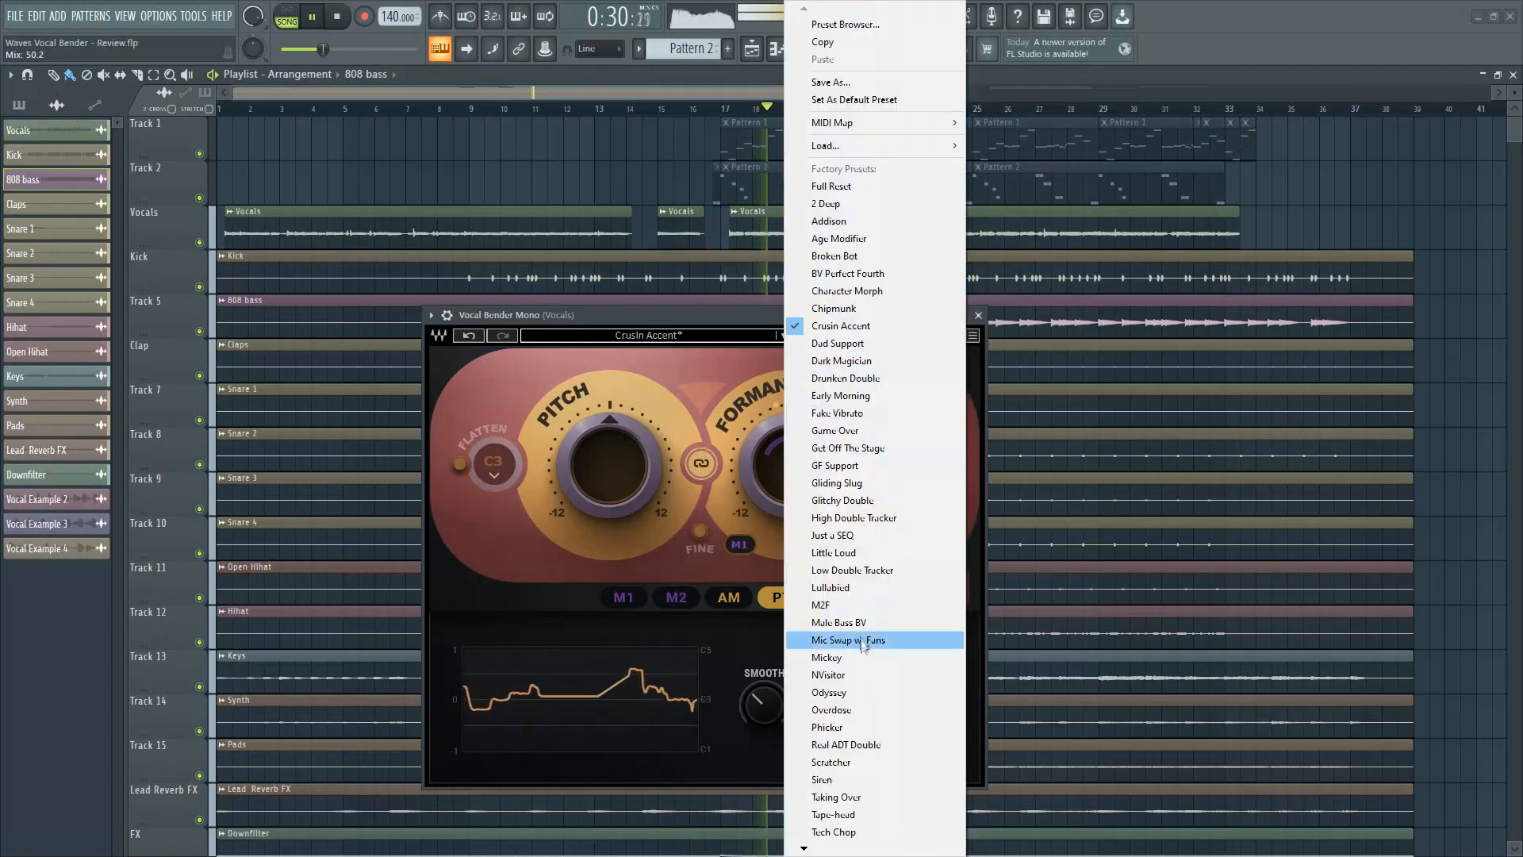
{"action": "left_click", "coordinate": [826, 656]}
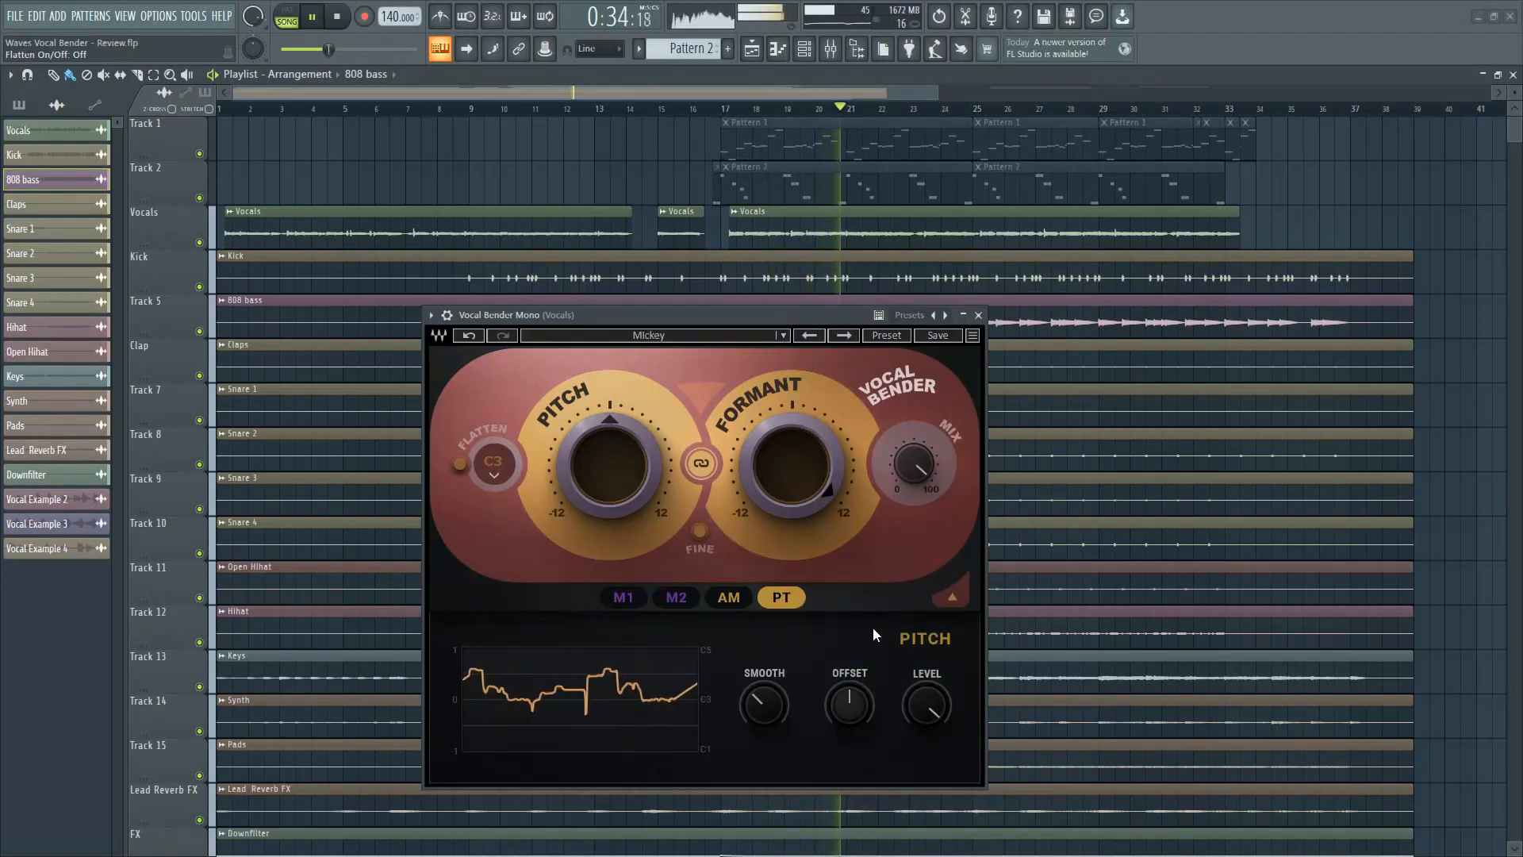
{"action": "left_click_drag", "start_coordinate": [913, 464], "coordinate": [912, 492]}
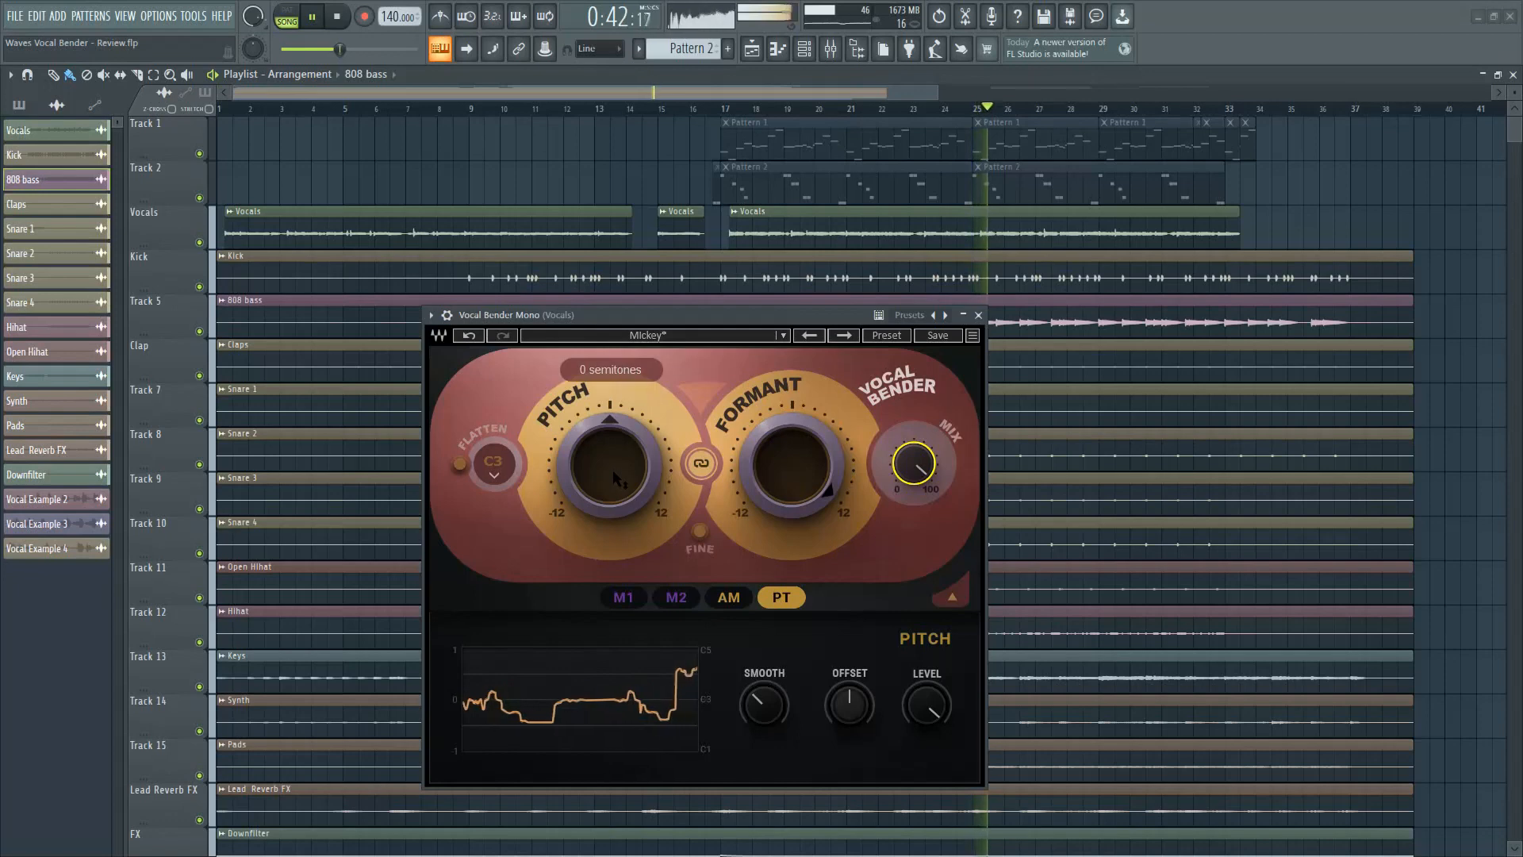
Audition the Get Off The Stage preset, load the Wow preset, and stop playback after listening.
{"action": "left_click", "coordinate": [783, 335]}
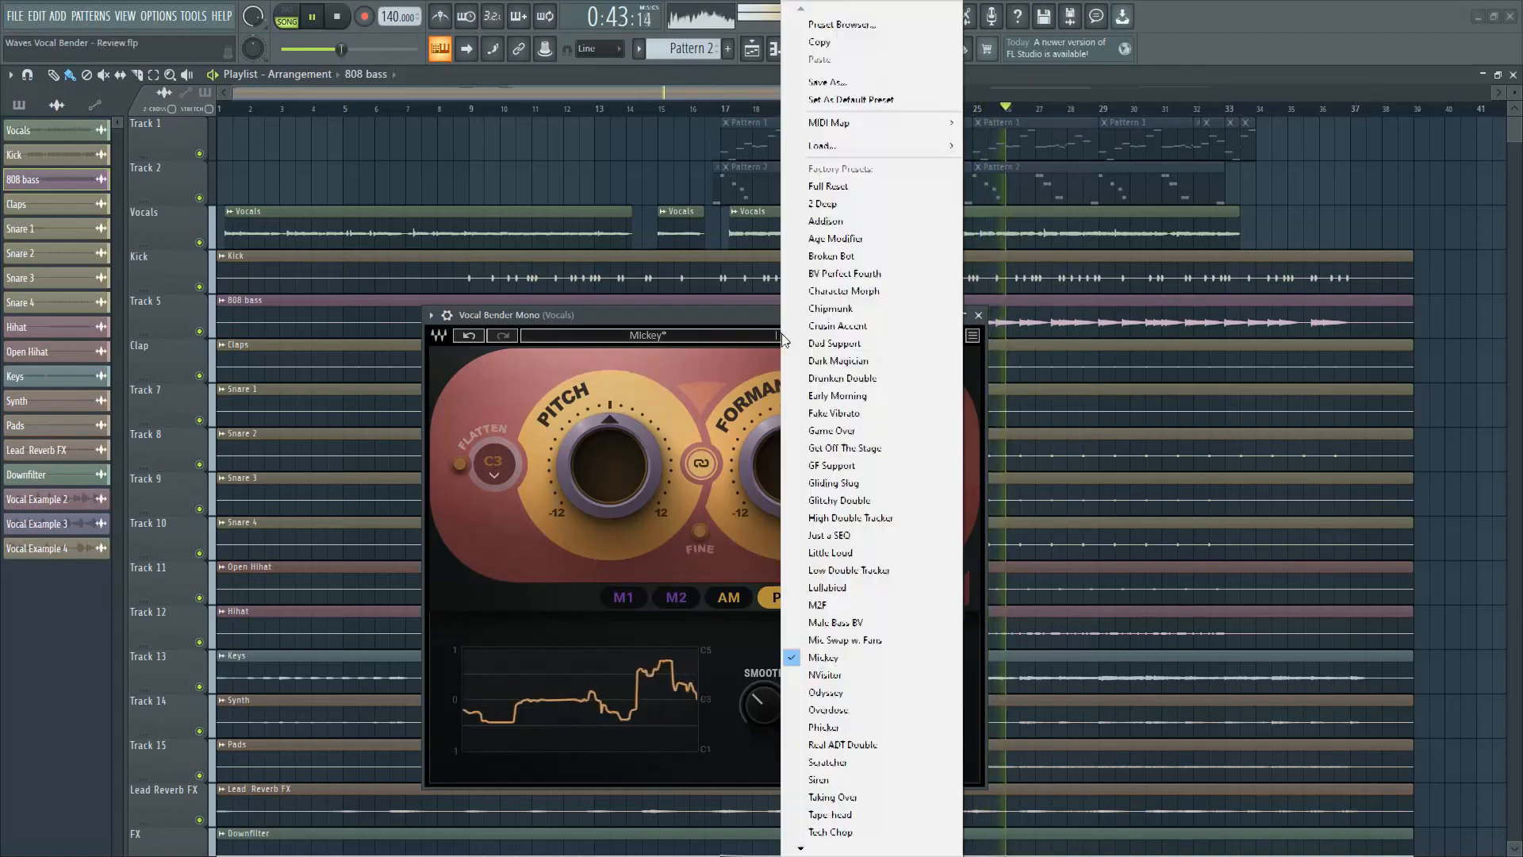
{"action": "left_click", "coordinate": [833, 447]}
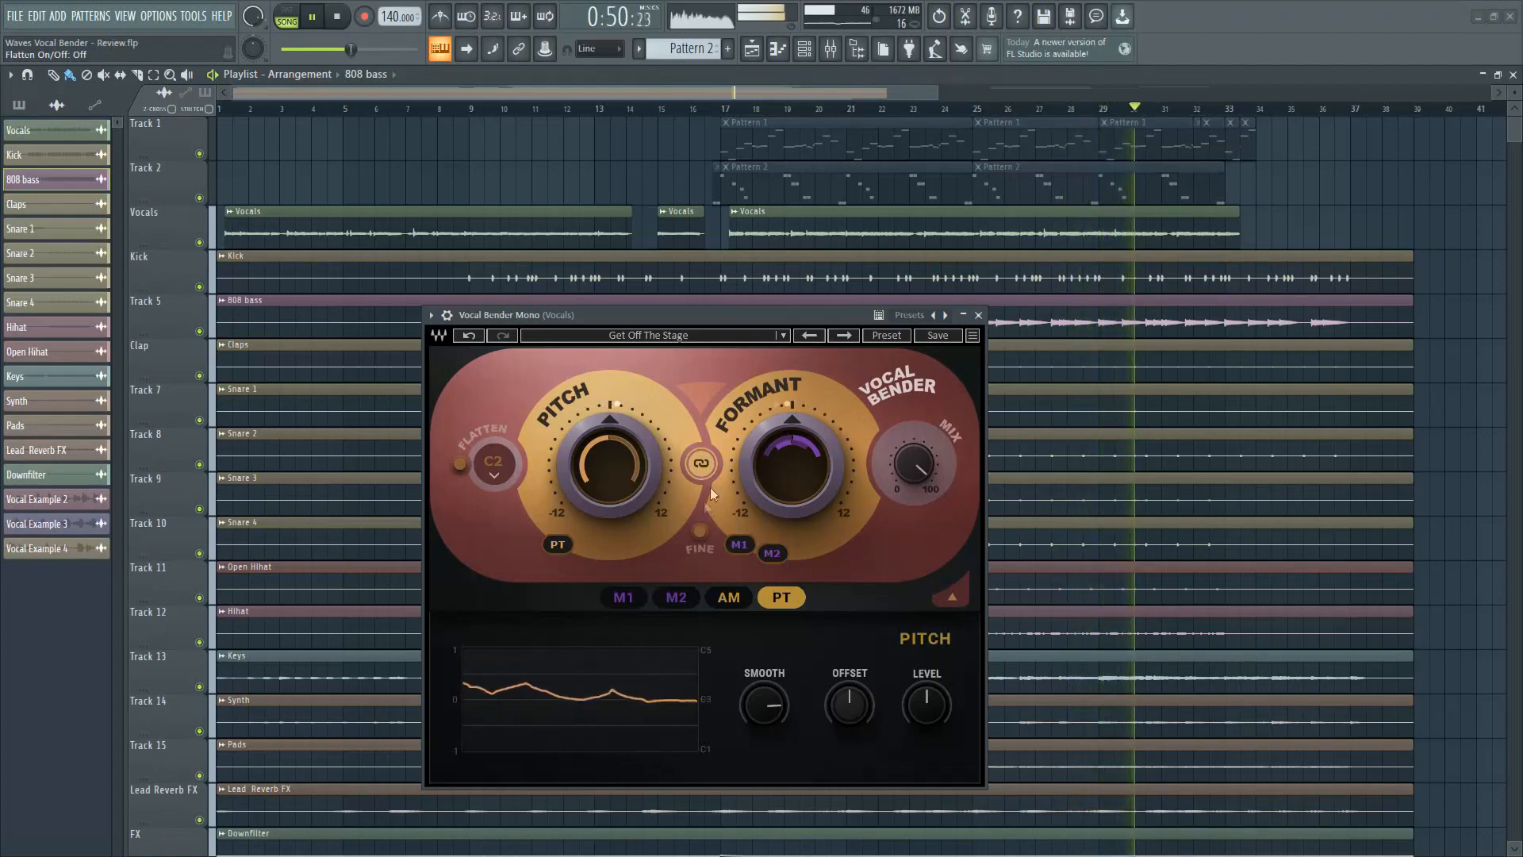
{"action": "left_click", "coordinate": [781, 336]}
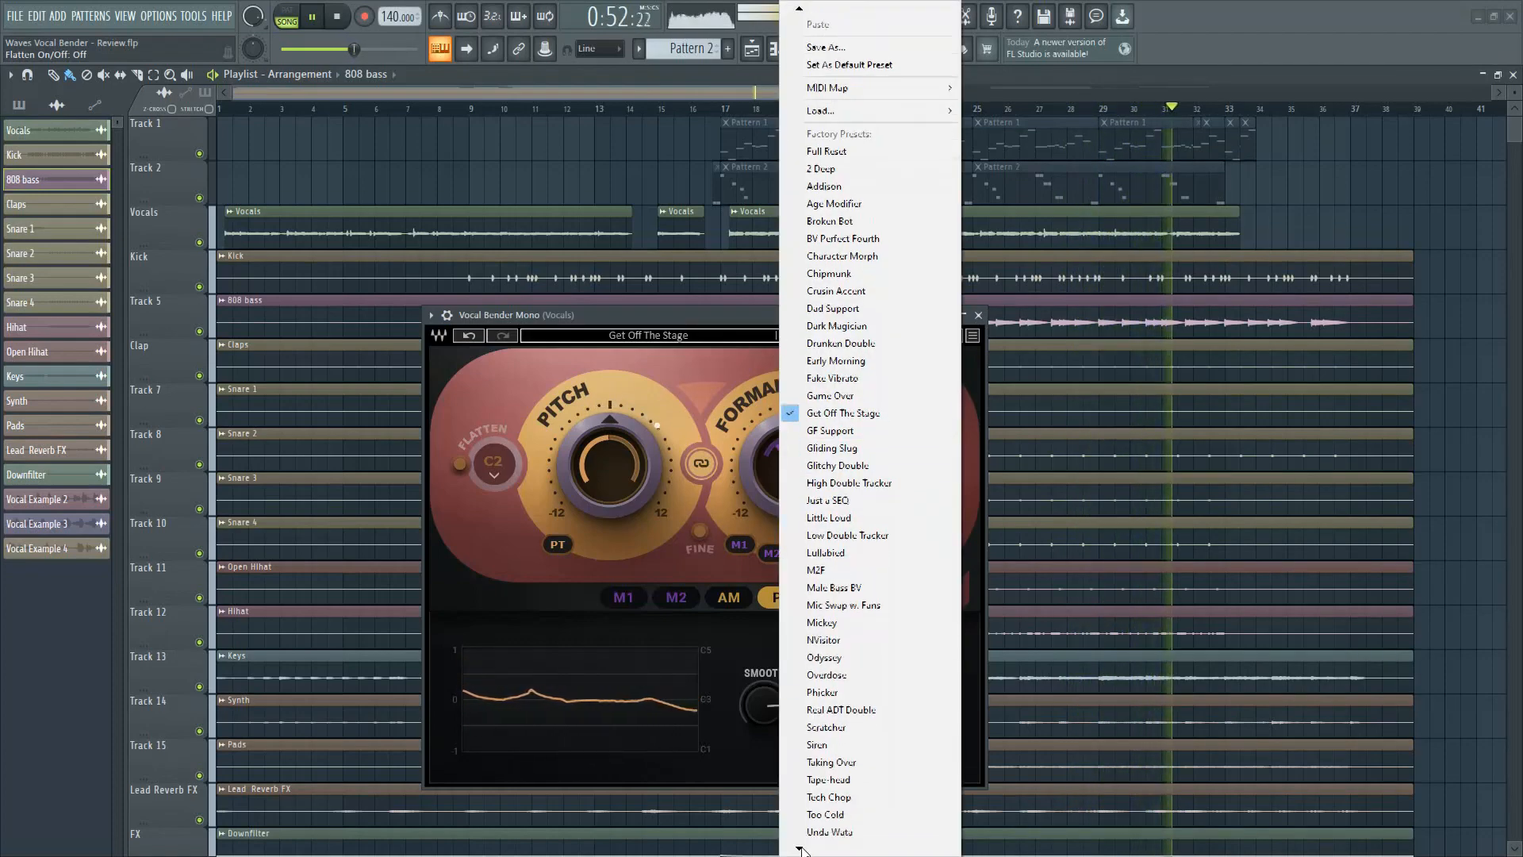
{"action": "left_click", "coordinate": [880, 822]}
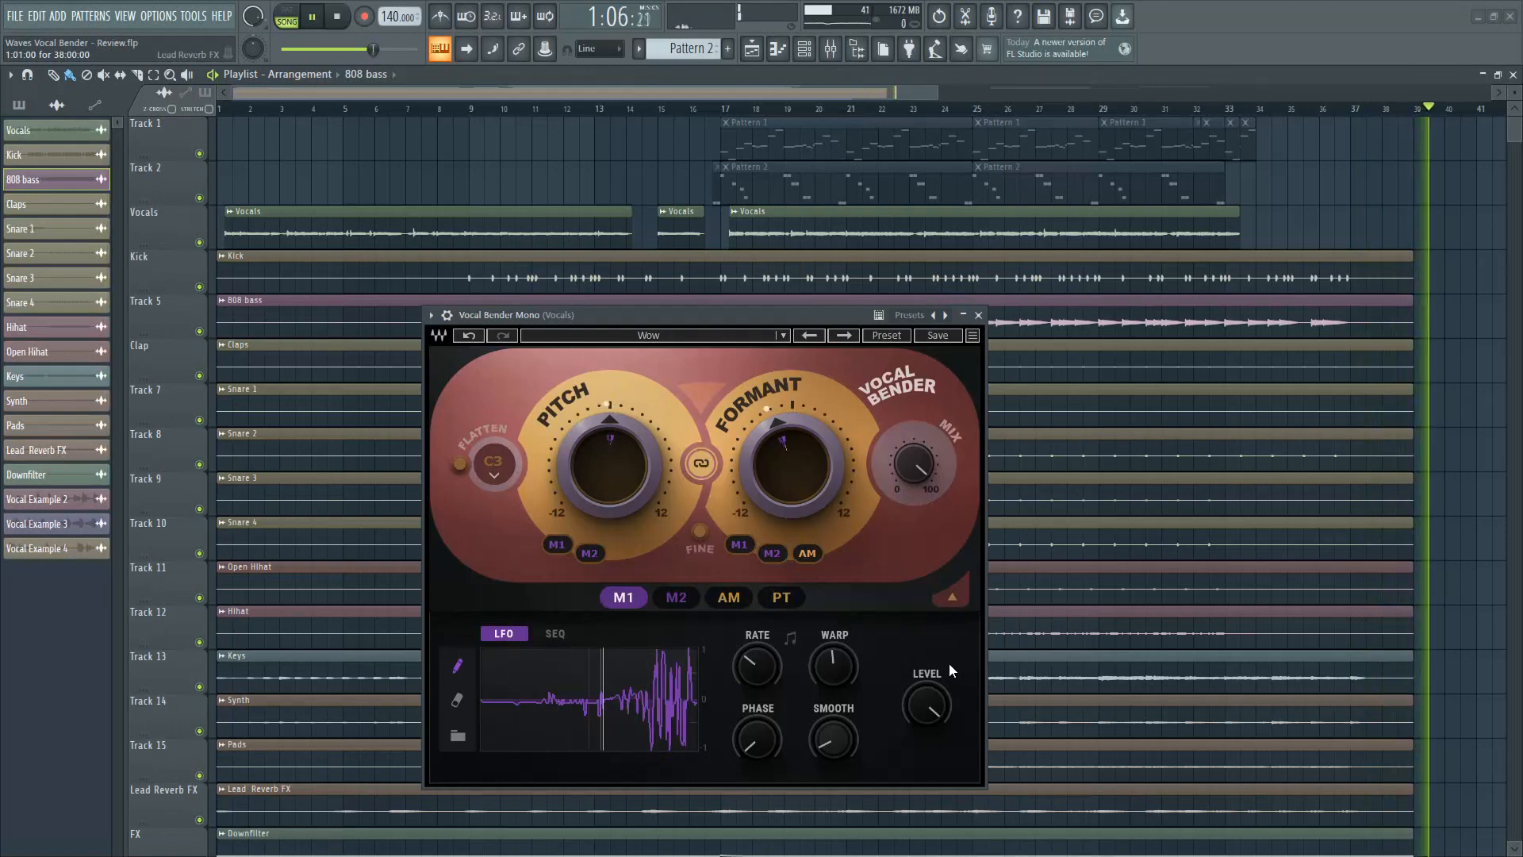
{"action": "key", "text": "space"}
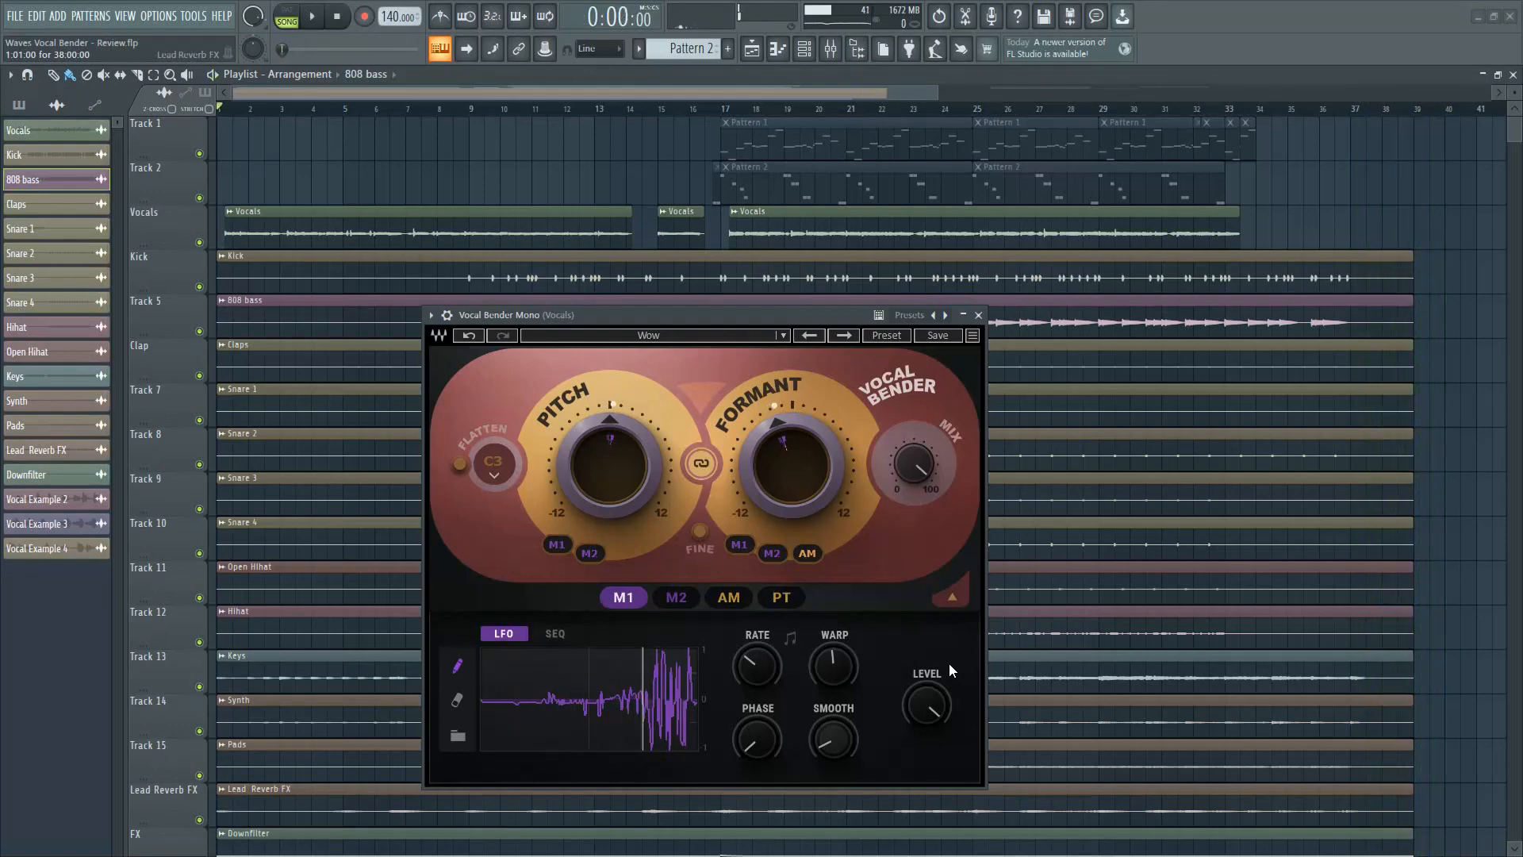